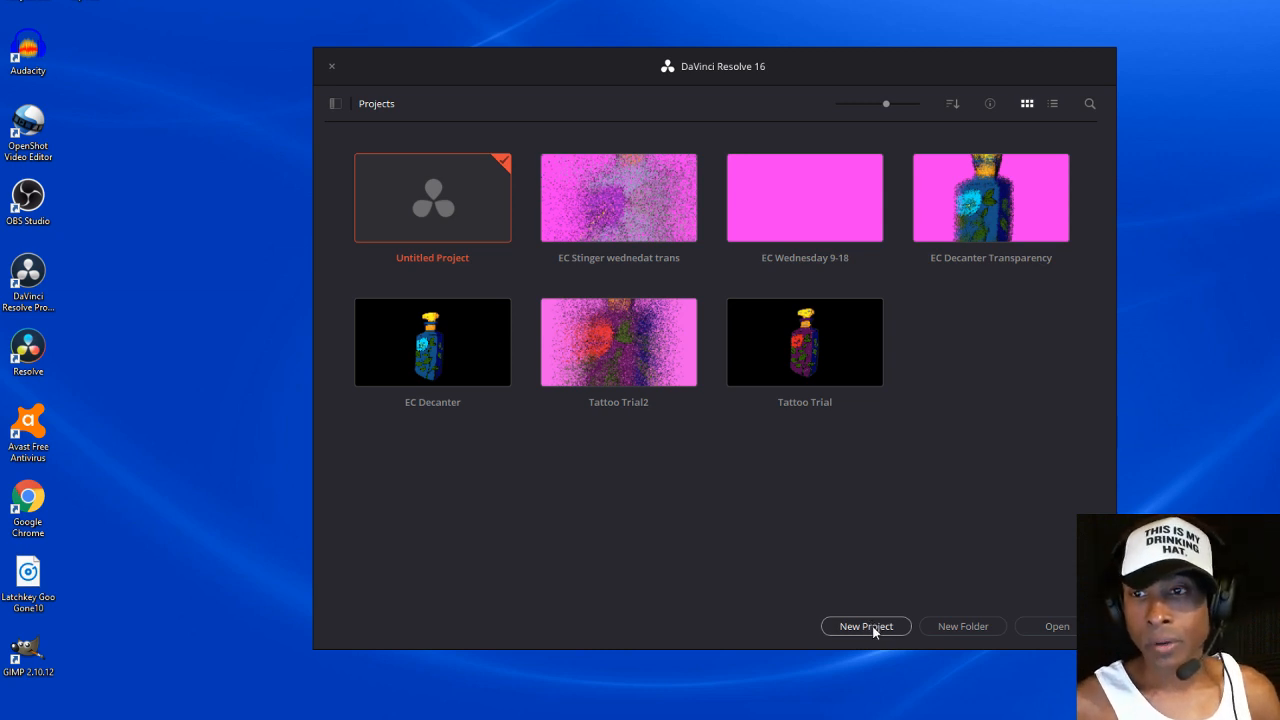
Create a new project named Decanter Dissolve Transparent.
{"action": "left_click", "coordinate": [866, 626]}
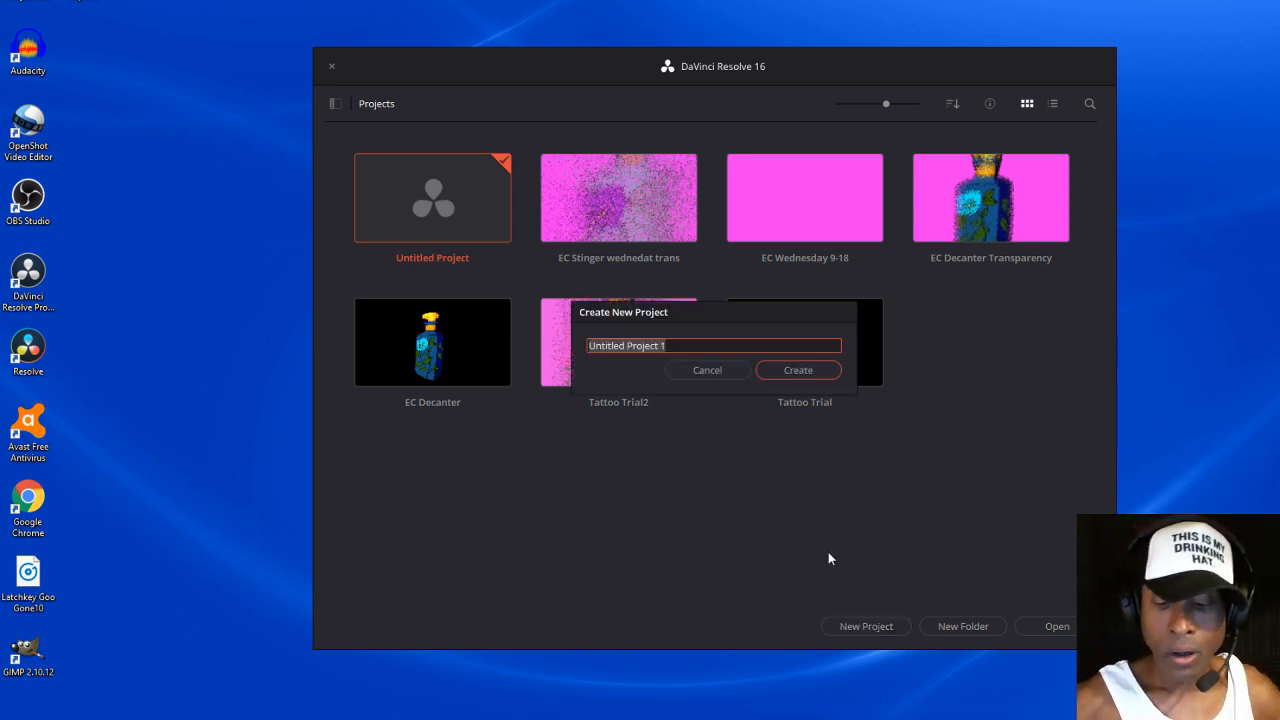
{"action": "key", "text": "BackSpace"}
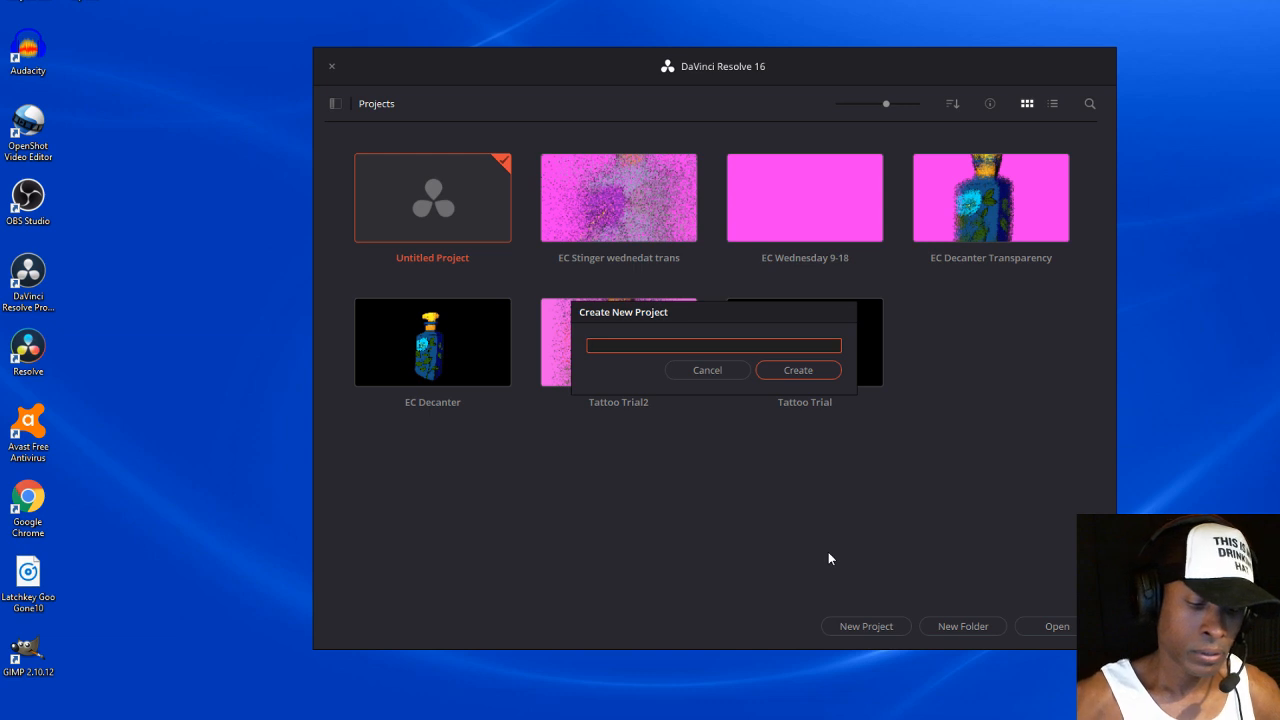
{"action": "type", "text": "Decan"}
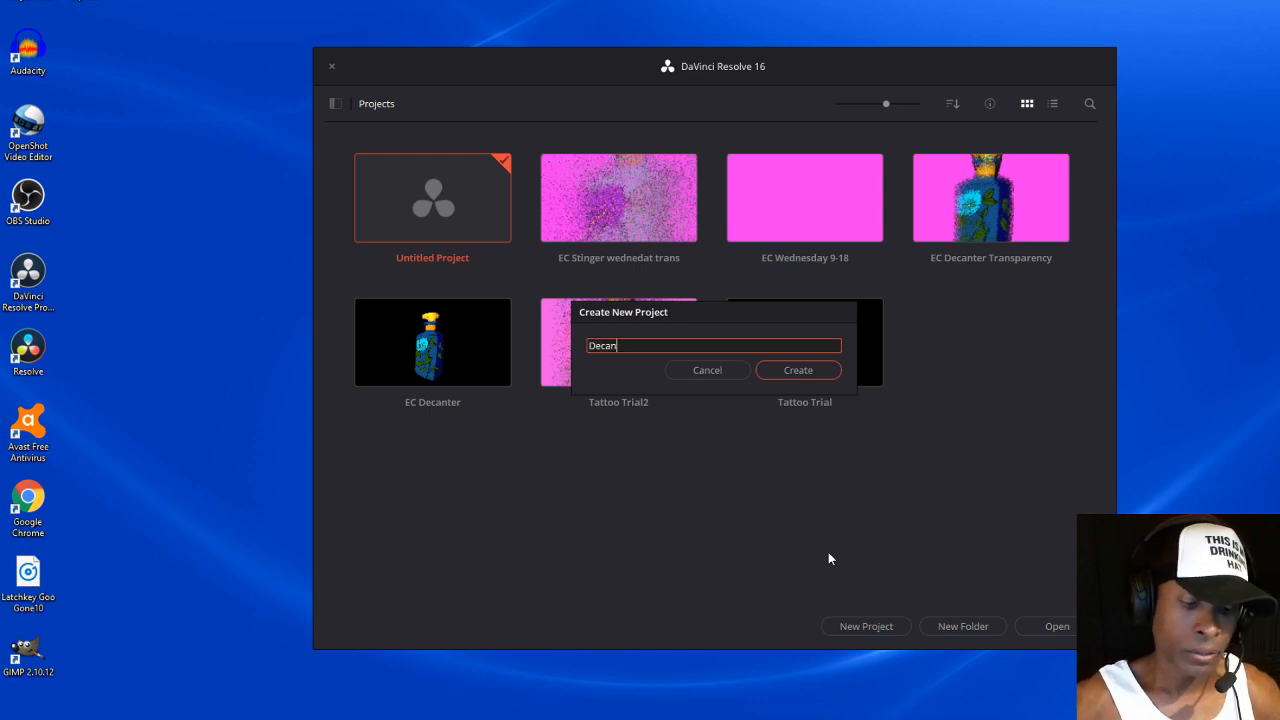
{"action": "type", "text": "ter"}
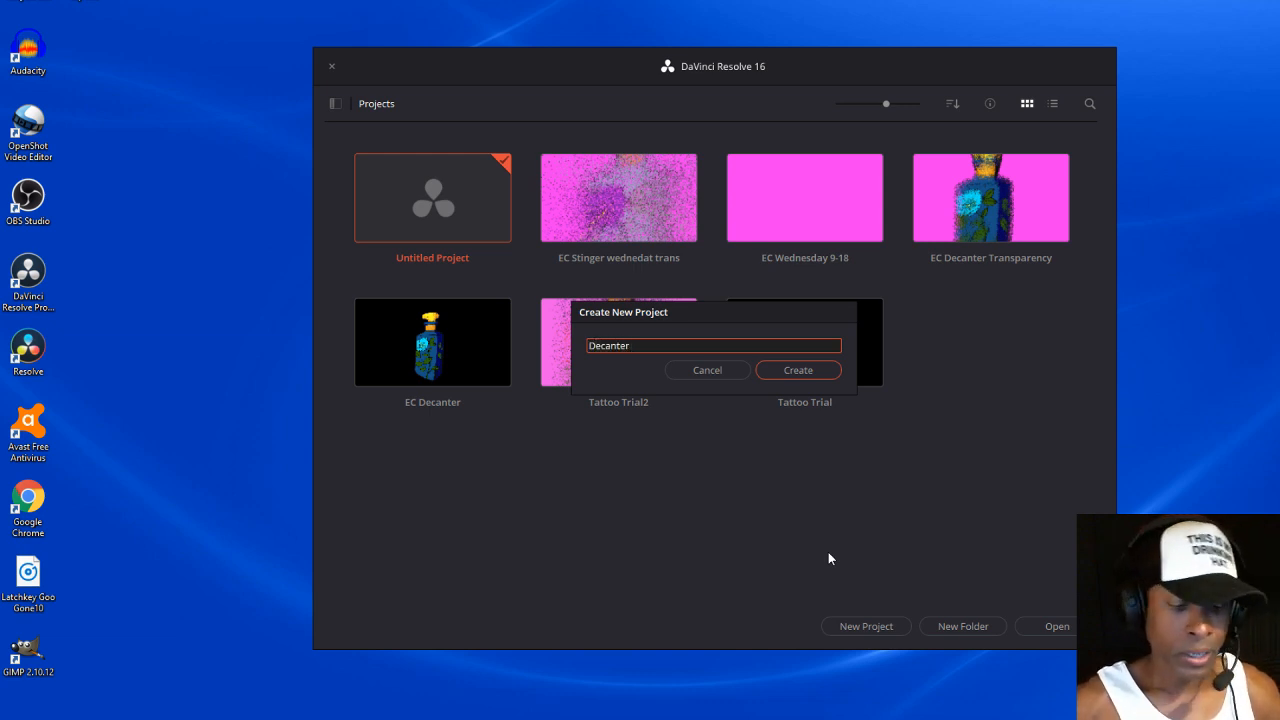
{"action": "type", "text": " Dissol"}
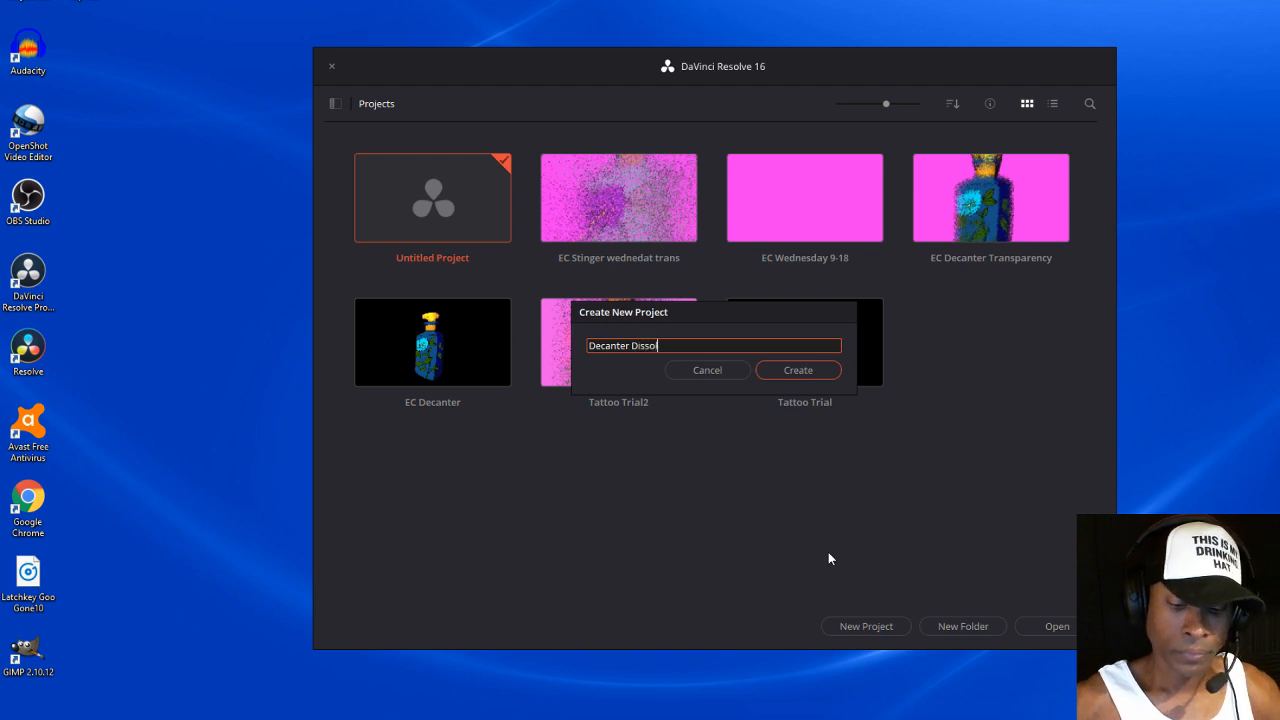
{"action": "type", "text": "ve"}
{"action": "type", "text": " Trans"}
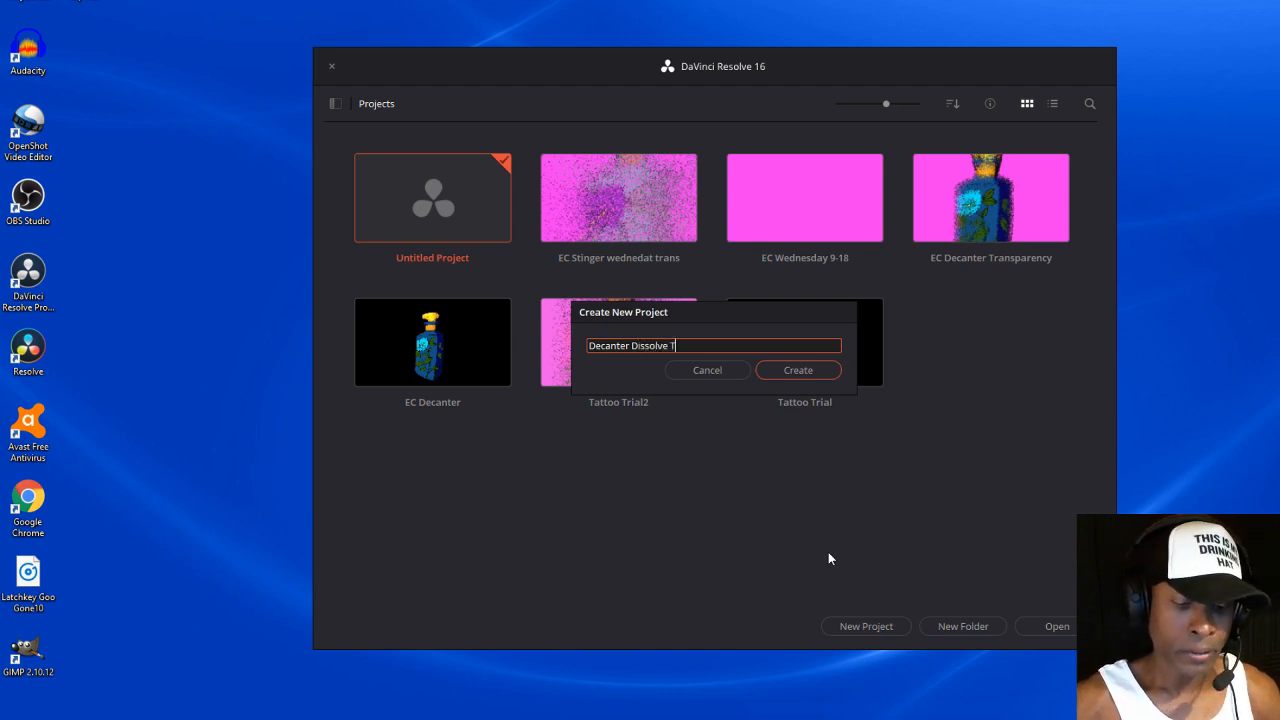
{"action": "type", "text": "pa"}
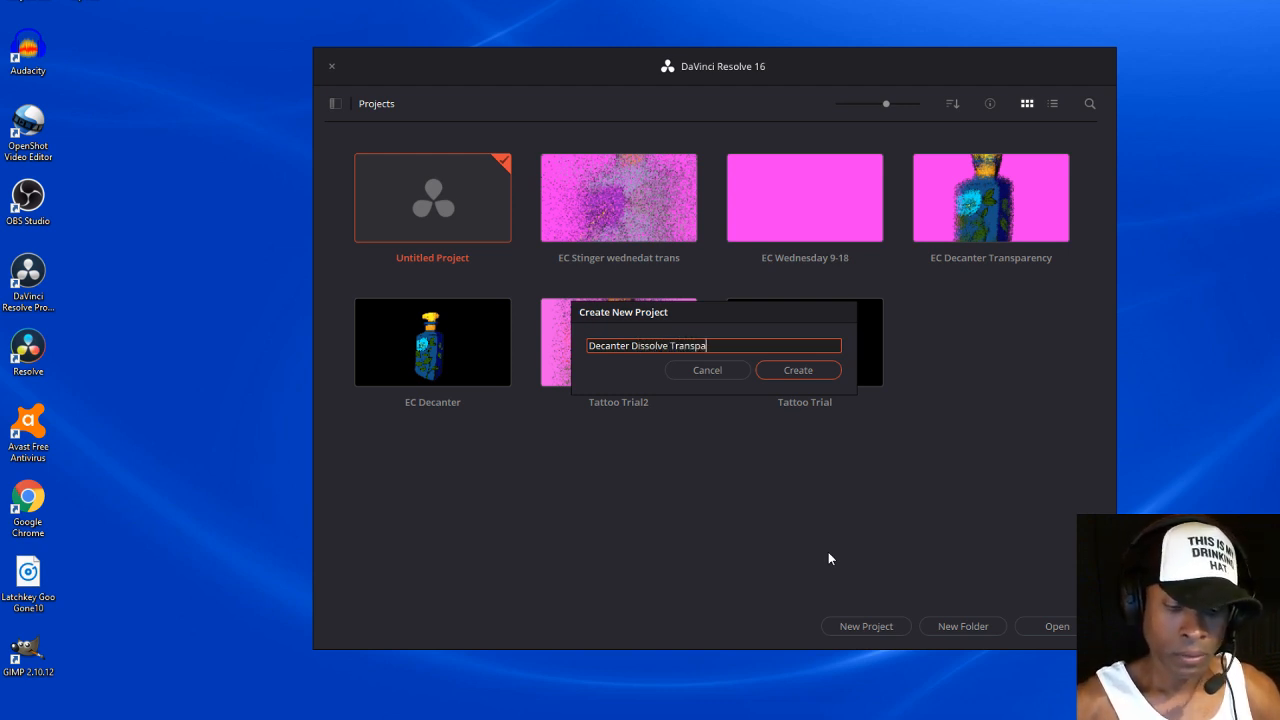
{"action": "type", "text": "rent"}
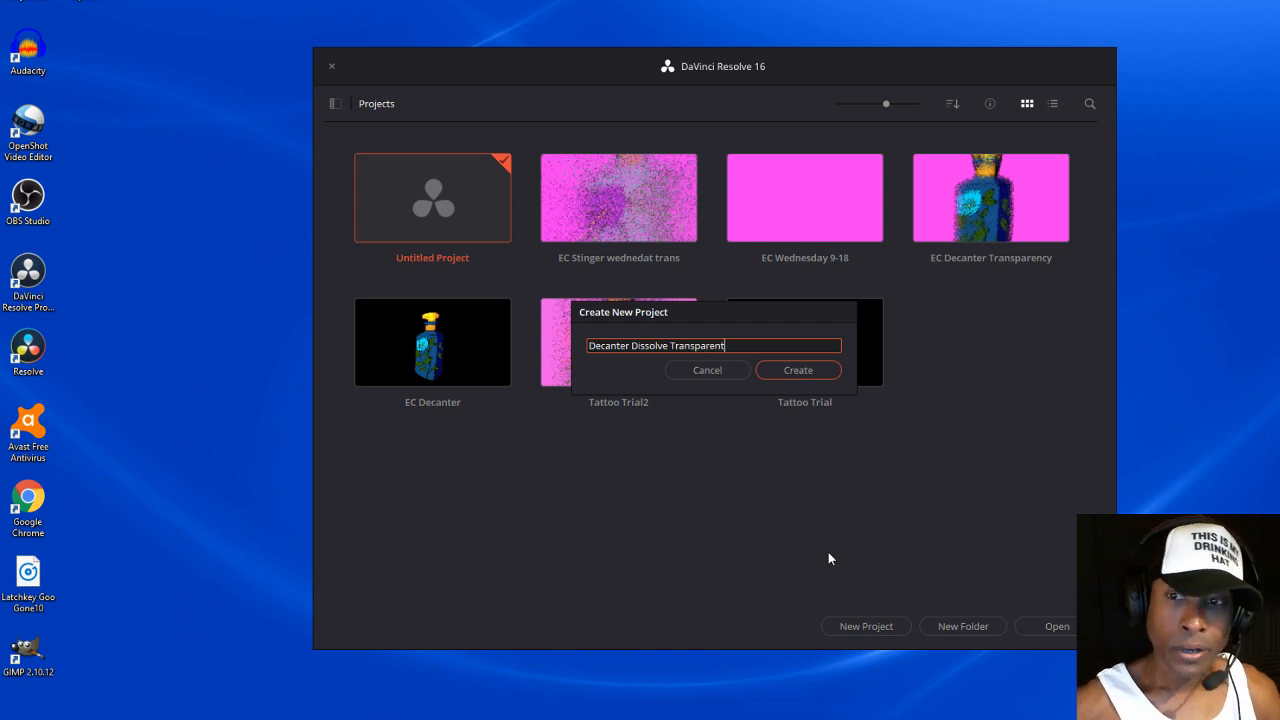
{"action": "key", "text": "Return"}
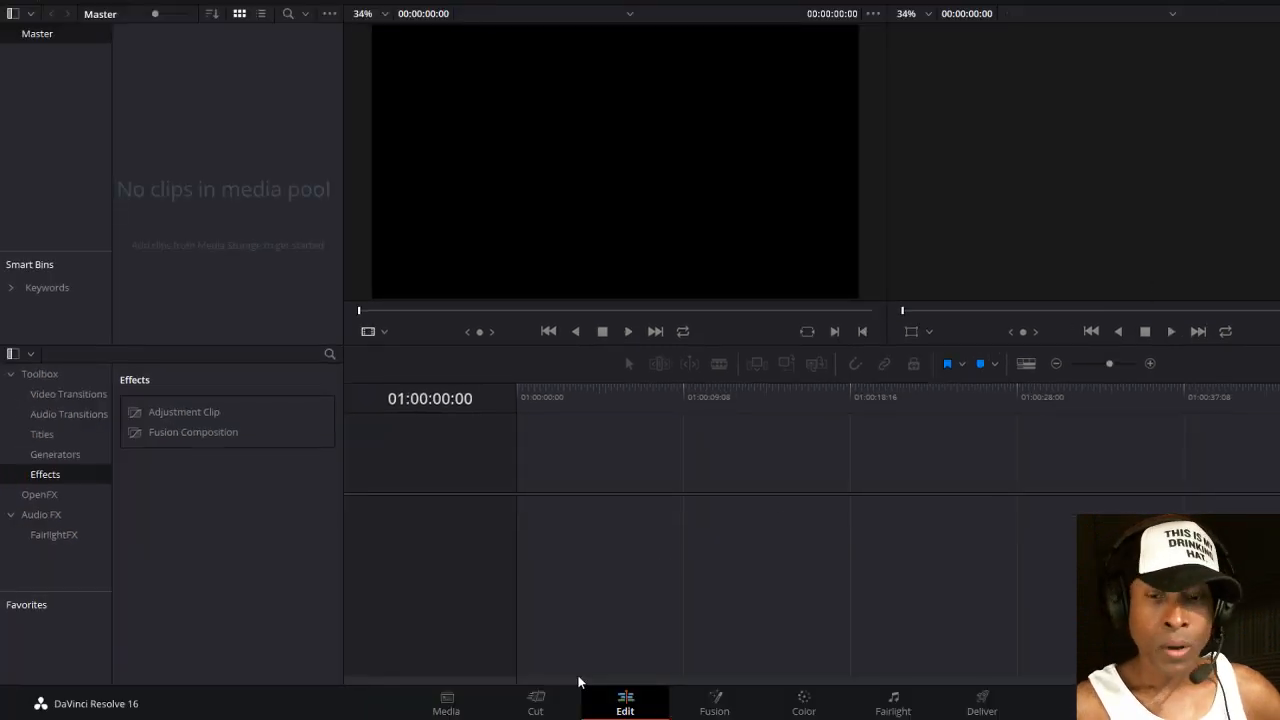
Browse the media storage to the Saved Pictures folder inside Pictures.
{"action": "left_click", "coordinate": [448, 706]}
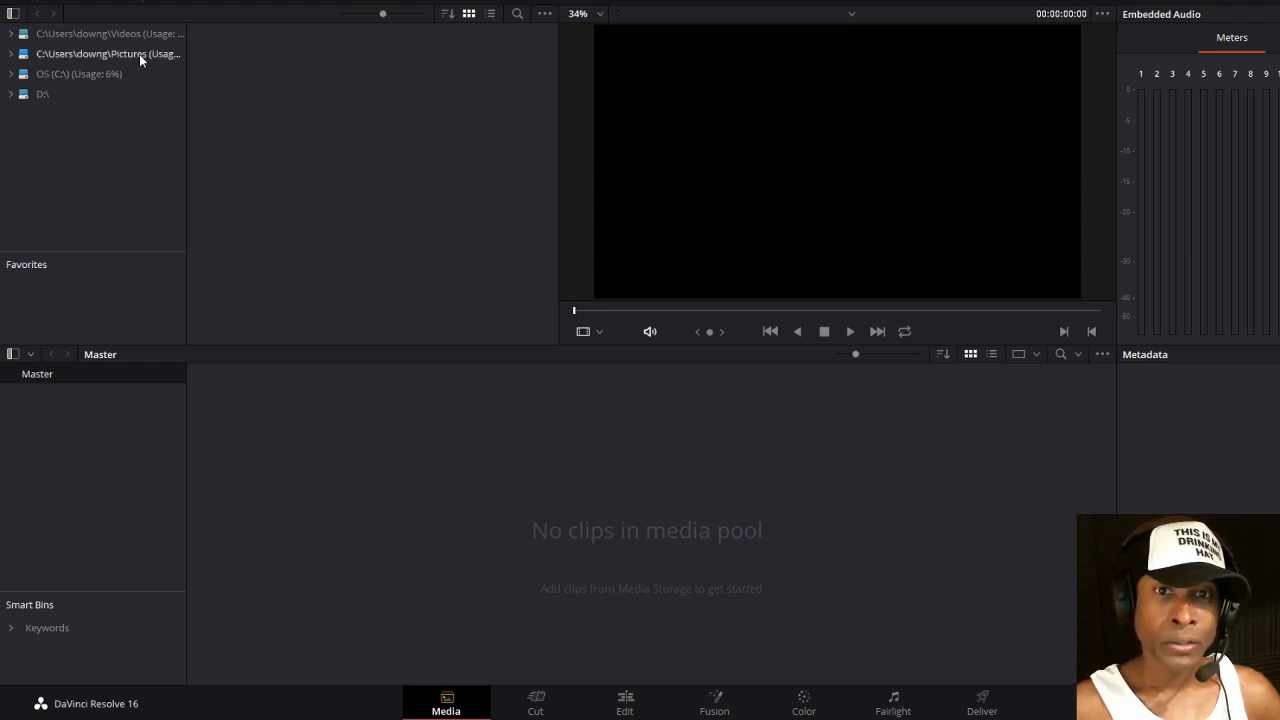
{"action": "left_click", "coordinate": [139, 54]}
{"action": "double_click", "coordinate": [392, 67]}
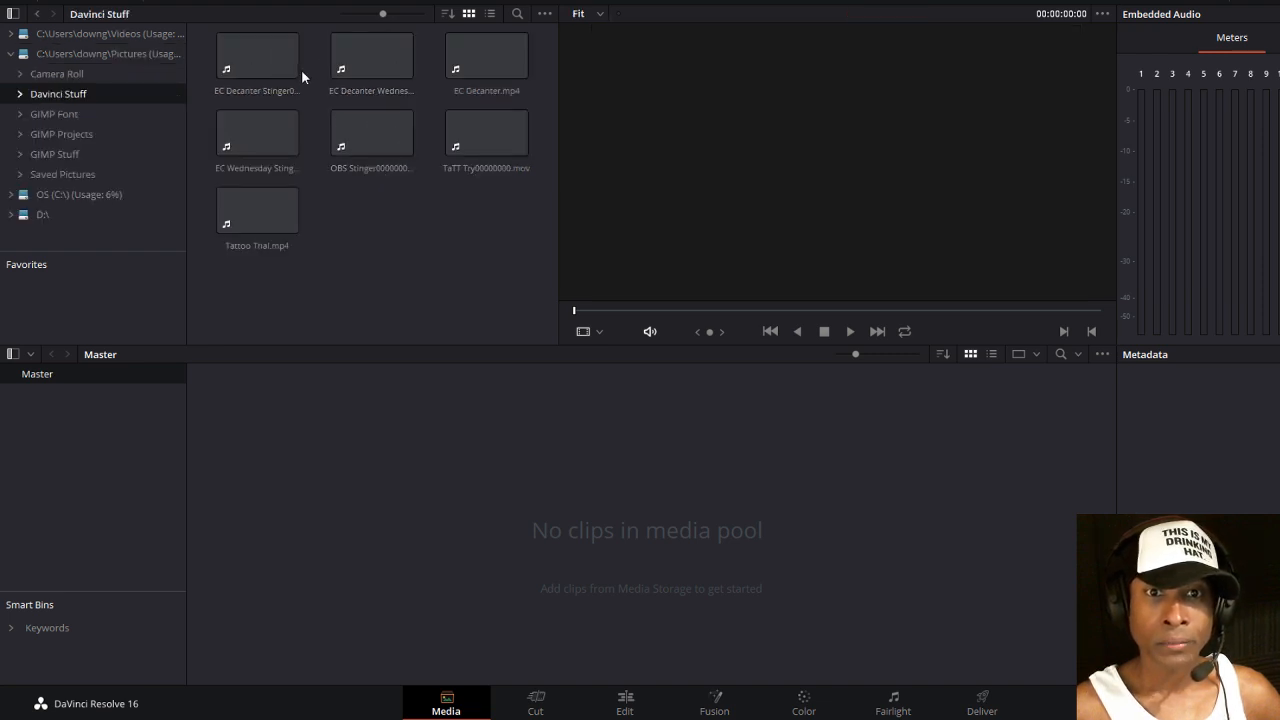
{"action": "left_click", "coordinate": [278, 76]}
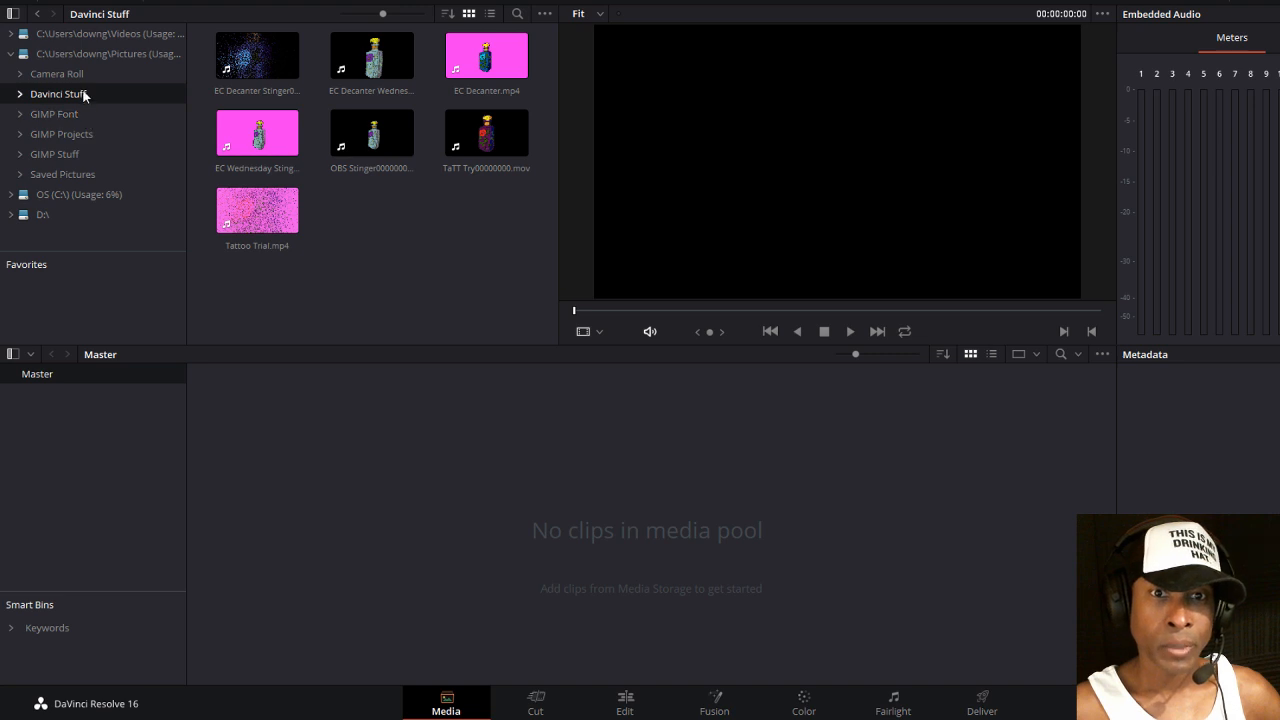
{"action": "left_click", "coordinate": [91, 54]}
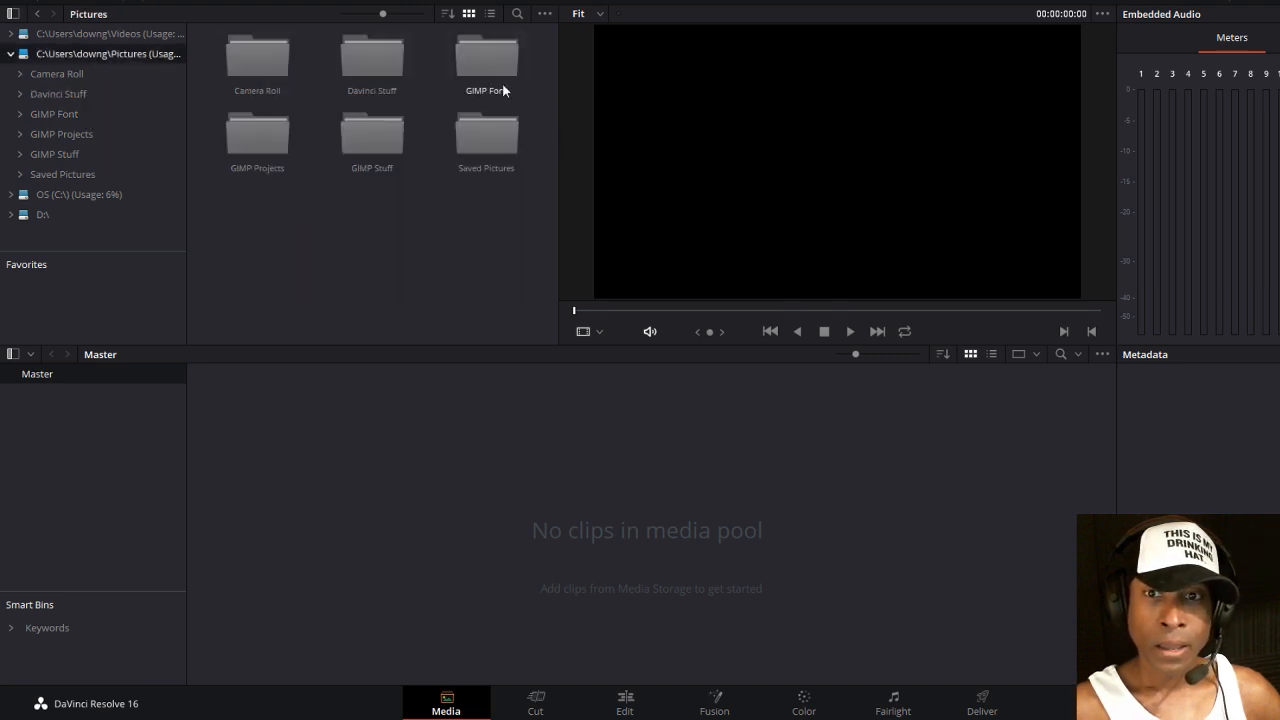
{"action": "double_click", "coordinate": [485, 145]}
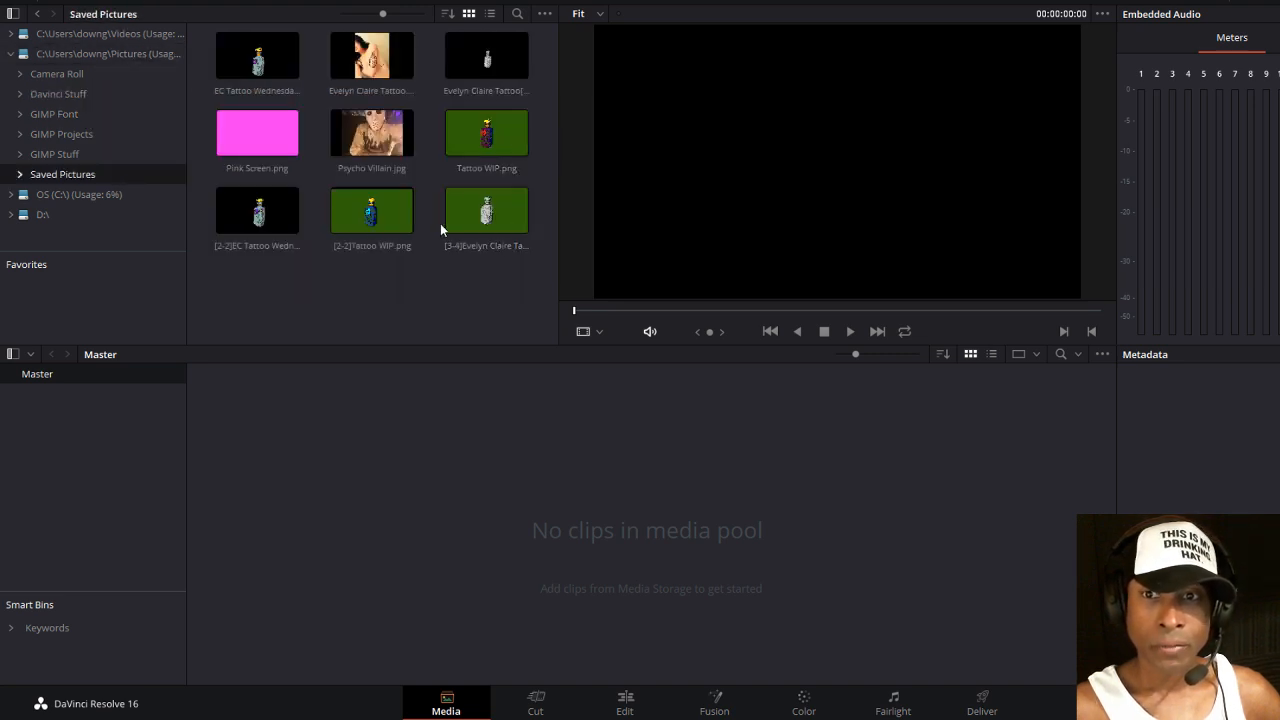
Add EC Tattoo Wednesday New.png and Pink Screen.png from Saved Pictures to the media pool.
{"action": "left_click", "coordinate": [259, 63]}
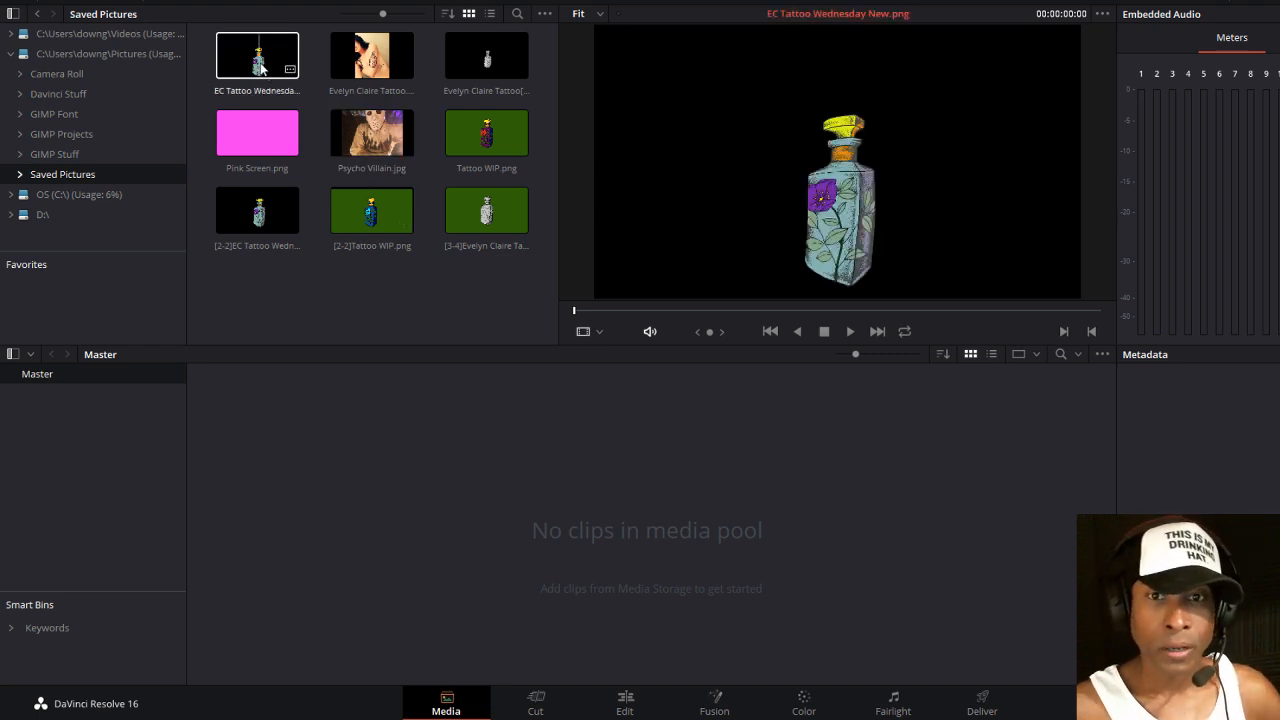
{"action": "left_click", "coordinate": [259, 65]}
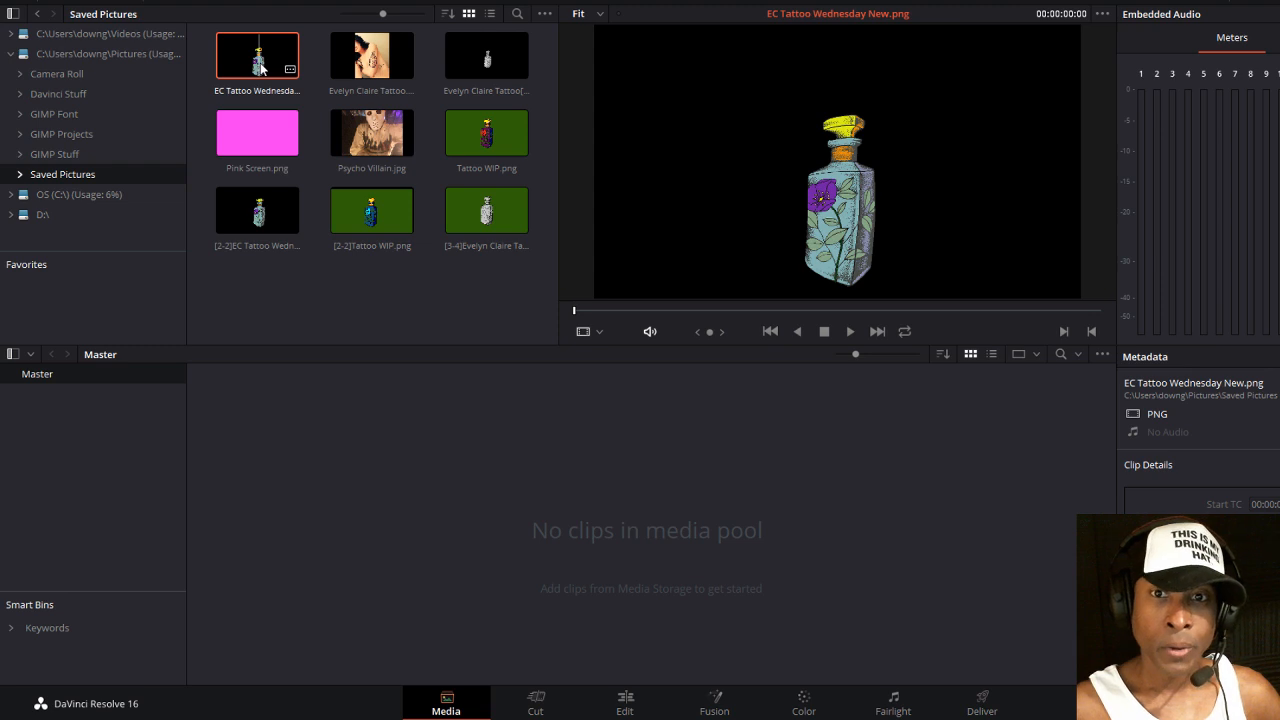
{"action": "left_click_drag", "start_coordinate": [259, 67], "coordinate": [304, 476]}
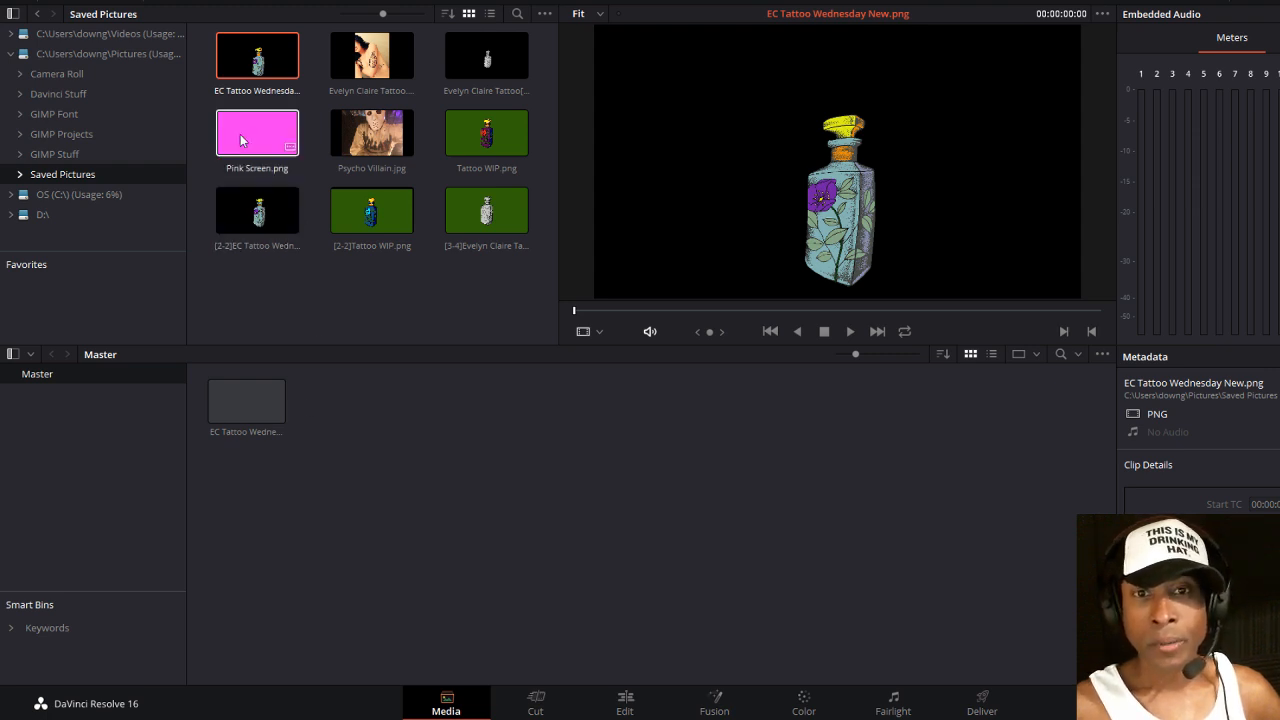
{"action": "left_click_drag", "start_coordinate": [252, 137], "coordinate": [260, 509]}
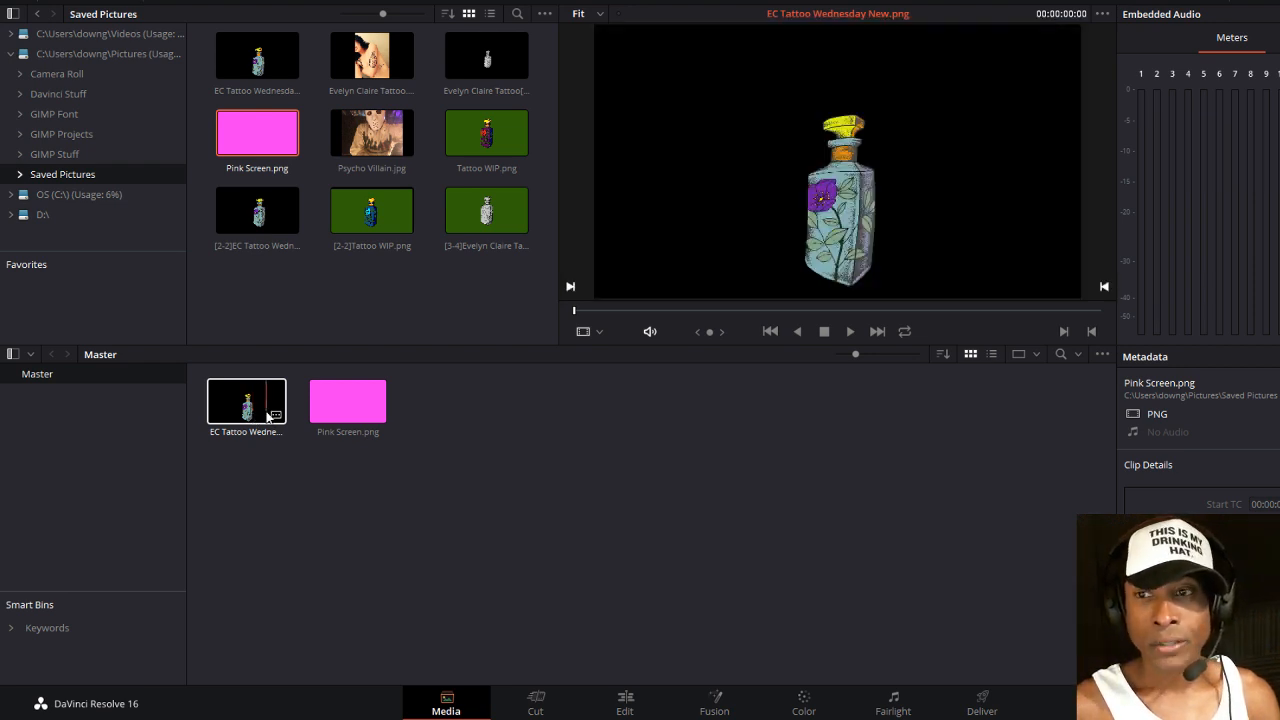
Create a timeline on the Edit page by placing Pink Screen.png at the start of the first video track.
{"action": "left_click", "coordinate": [625, 705]}
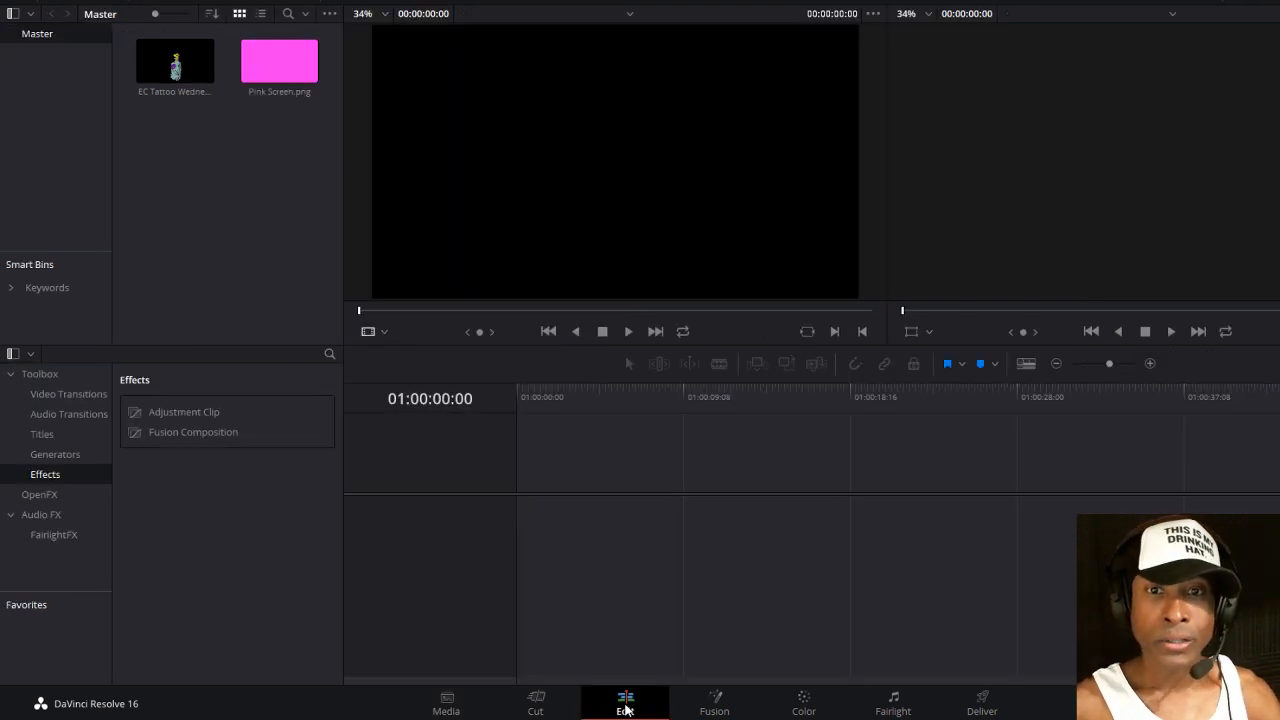
{"action": "left_click", "coordinate": [290, 78]}
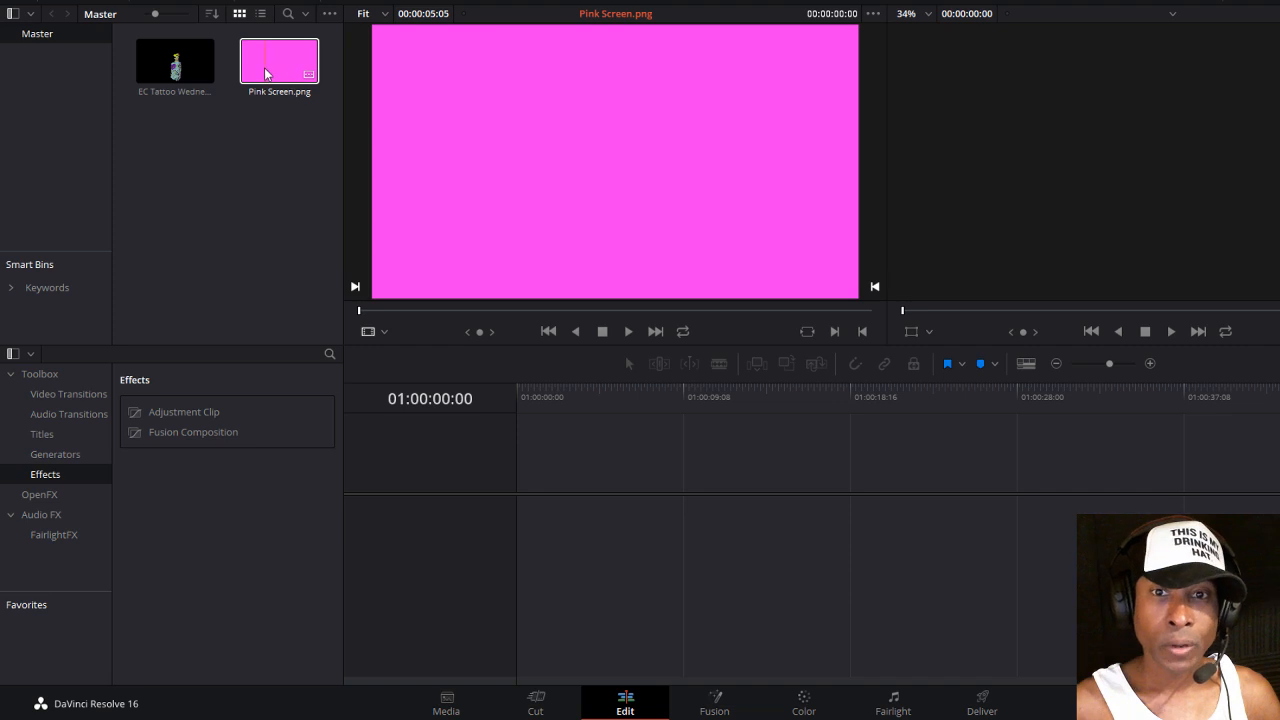
{"action": "left_click_drag", "start_coordinate": [265, 73], "coordinate": [518, 520]}
Add a Fusion Composition effect on a new video track above the Pink Screen.png clip, aligned to the timeline start.
{"action": "left_click", "coordinate": [156, 75]}
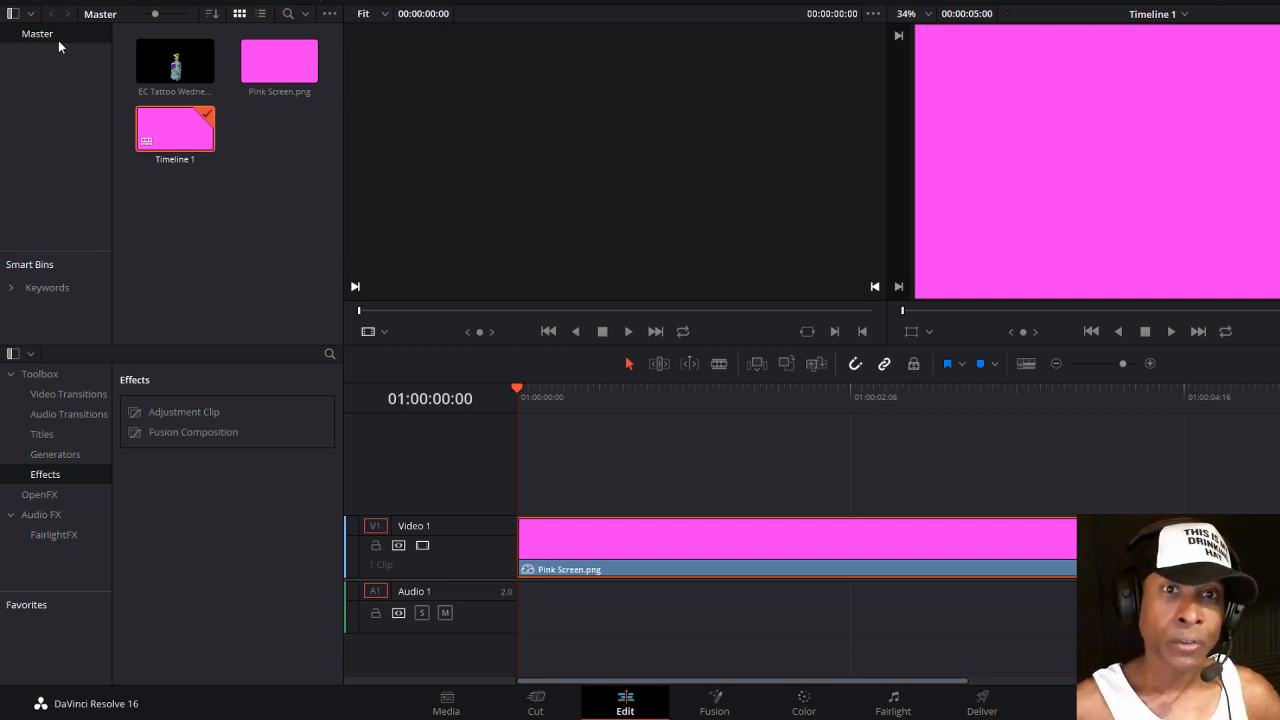
{"action": "left_click", "coordinate": [183, 3]}
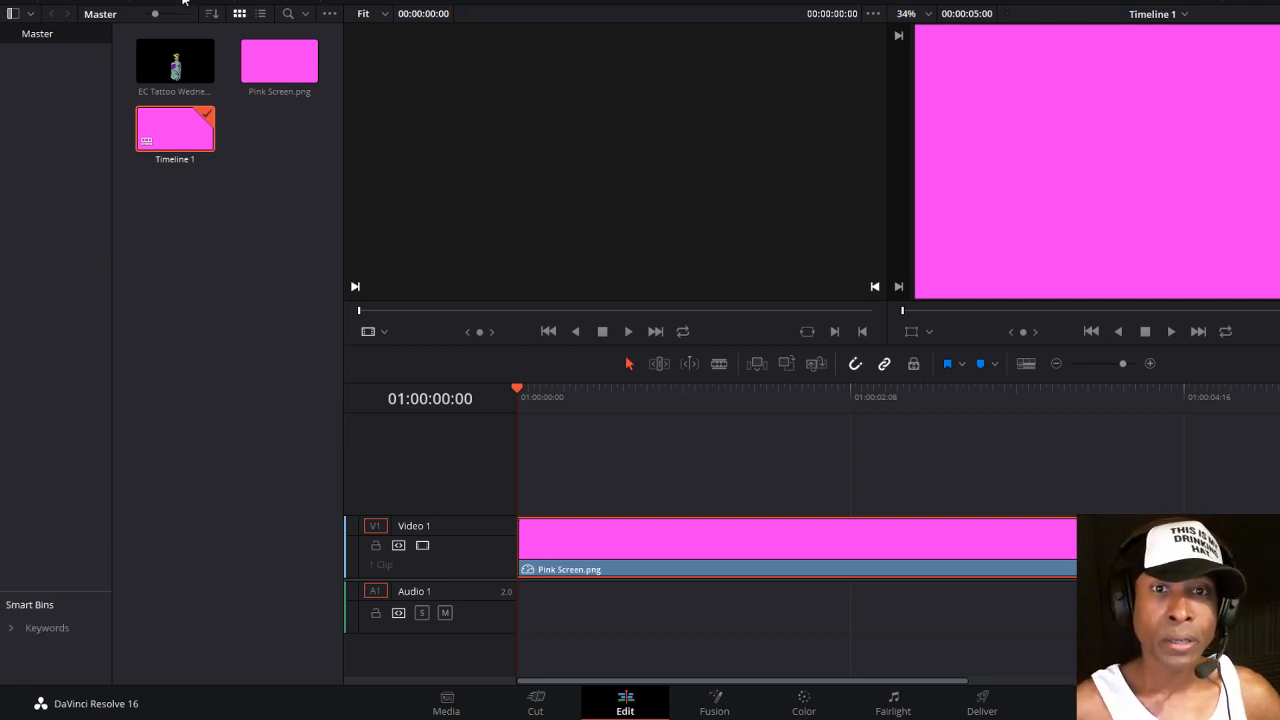
{"action": "left_click", "coordinate": [183, 3]}
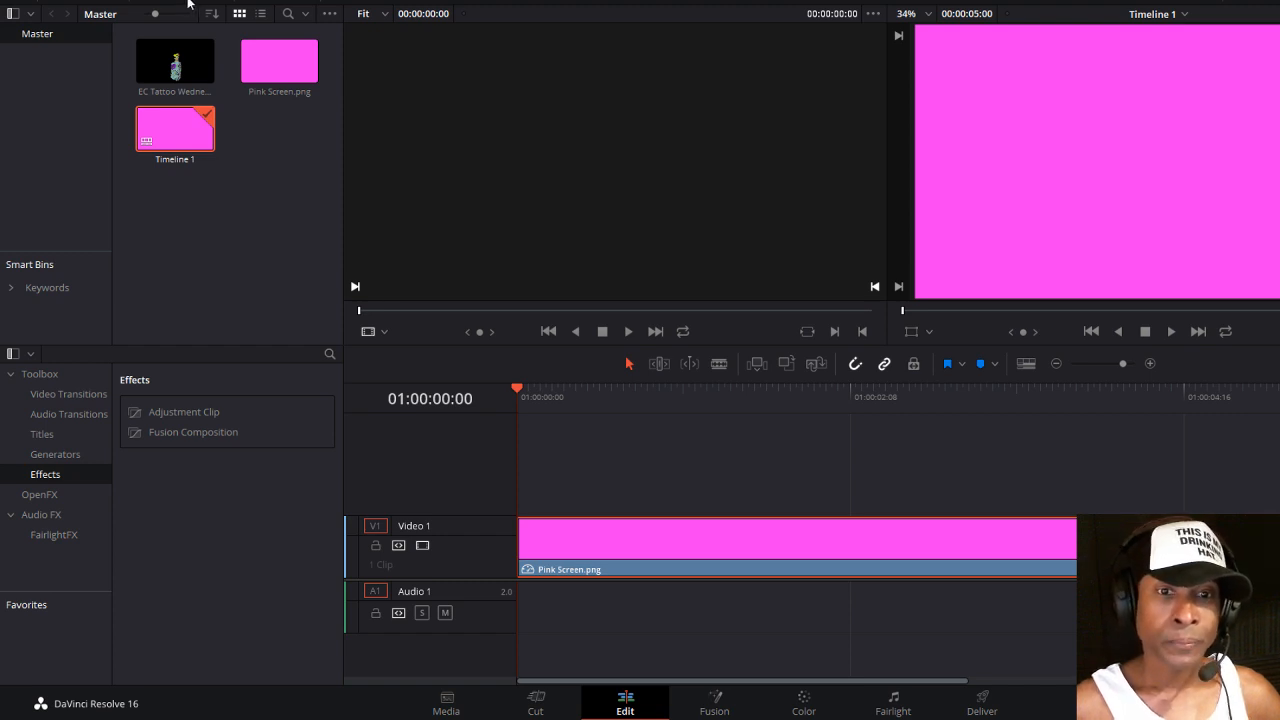
{"action": "left_click", "coordinate": [46, 476]}
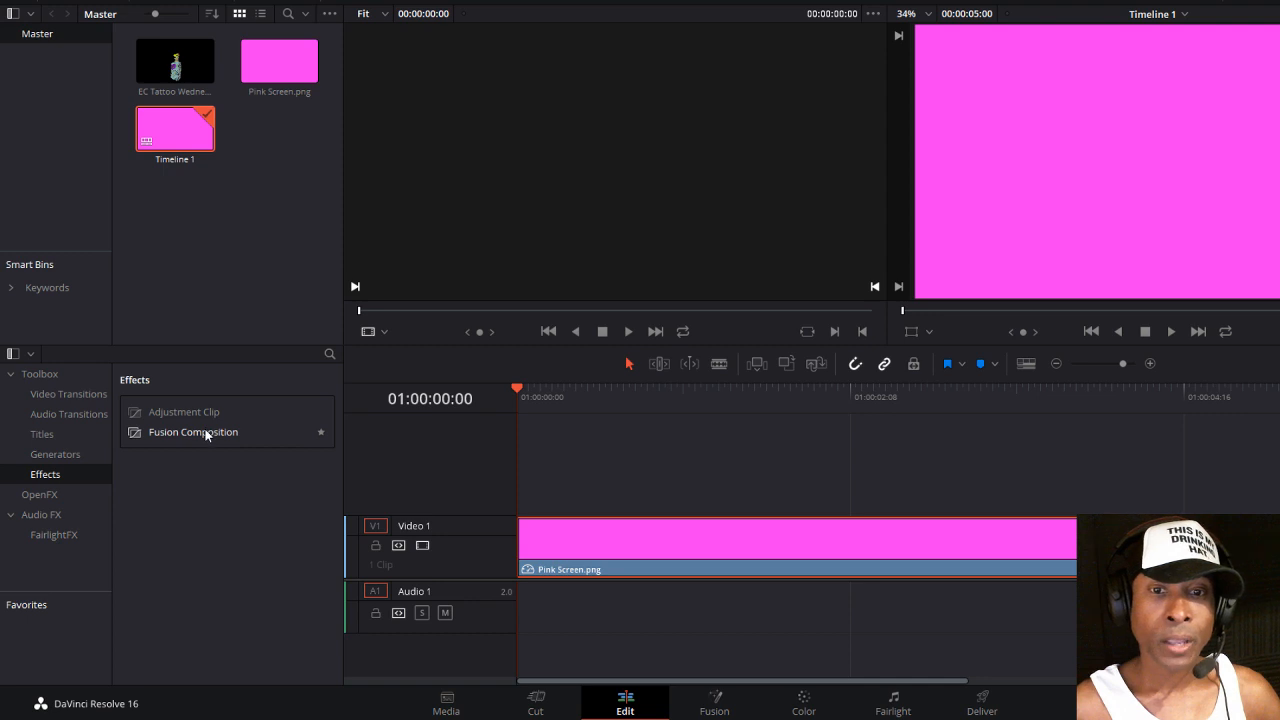
{"action": "left_click_drag", "start_coordinate": [187, 434], "coordinate": [525, 461]}
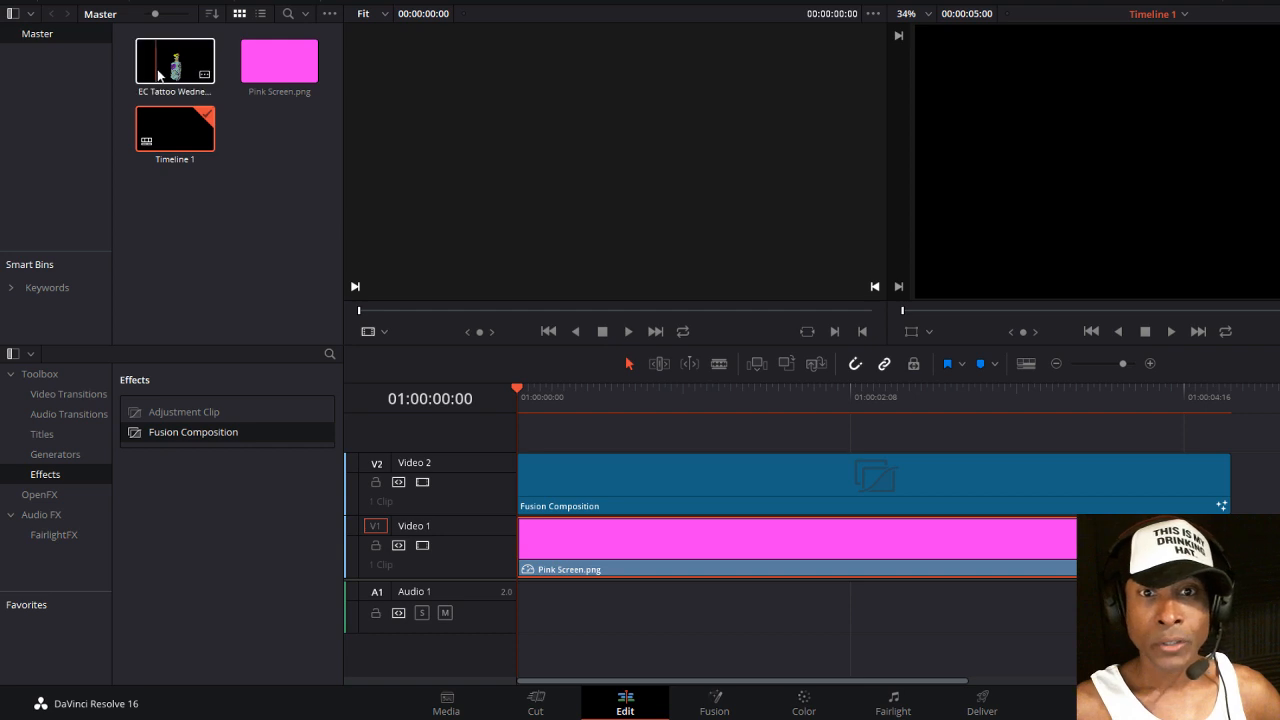
Place EC Tattoo Wednesday New.png on Video 2 and align it to the timeline start, directly above Pink Screen.png.
{"action": "left_click_drag", "start_coordinate": [176, 72], "coordinate": [565, 489]}
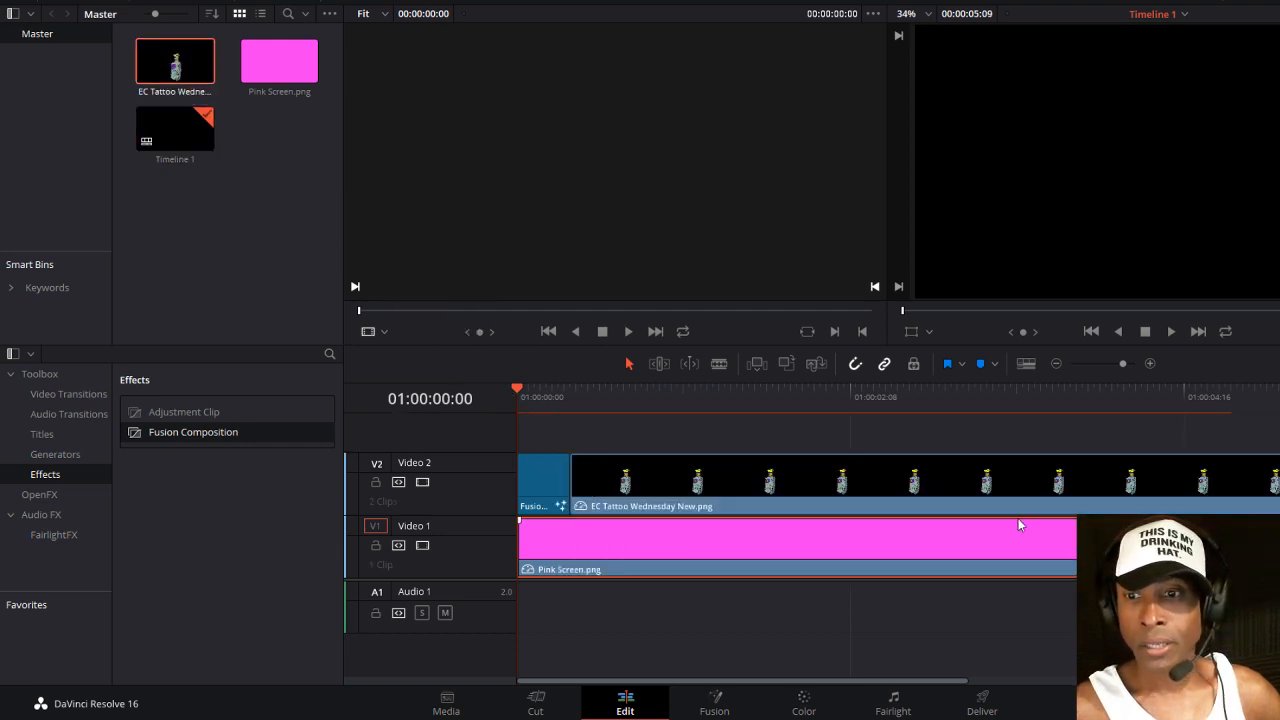
{"action": "left_click_drag", "start_coordinate": [963, 486], "coordinate": [911, 487]}
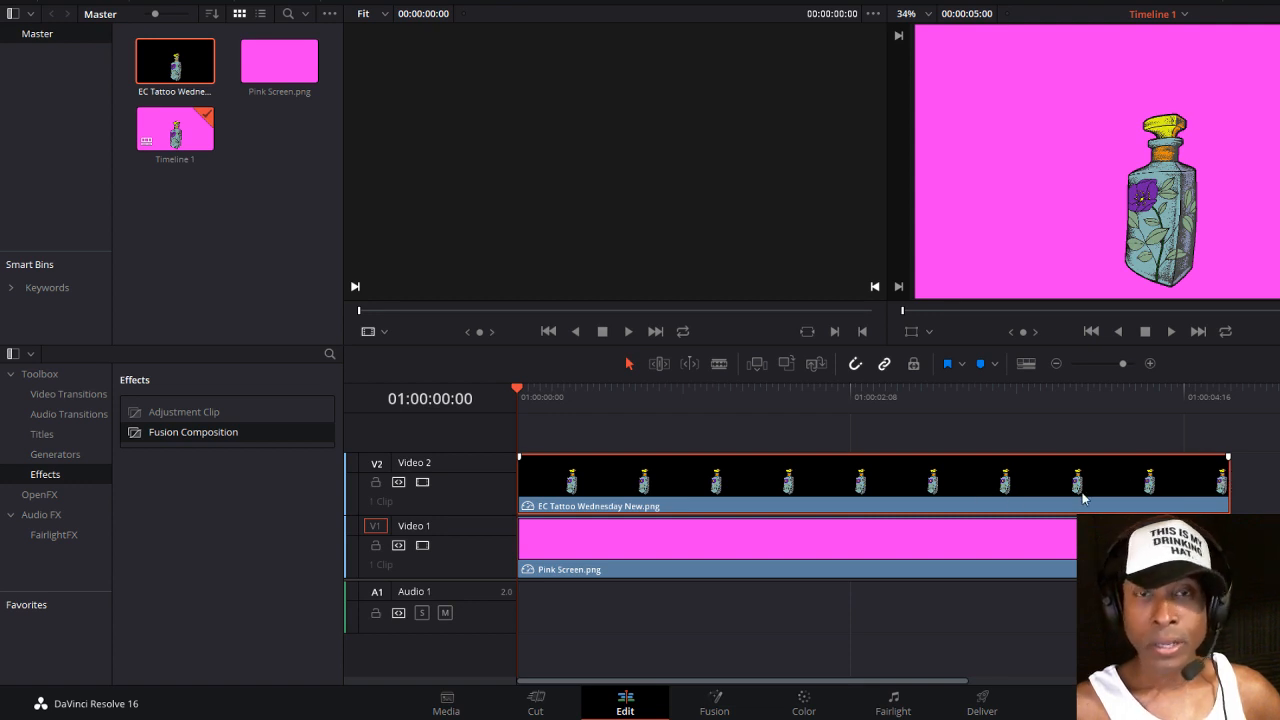
Trim the ends of the EC Tattoo Wednesday New.png and Pink Screen.png clips so both last 4 seconds.
{"action": "left_click", "coordinate": [1231, 477]}
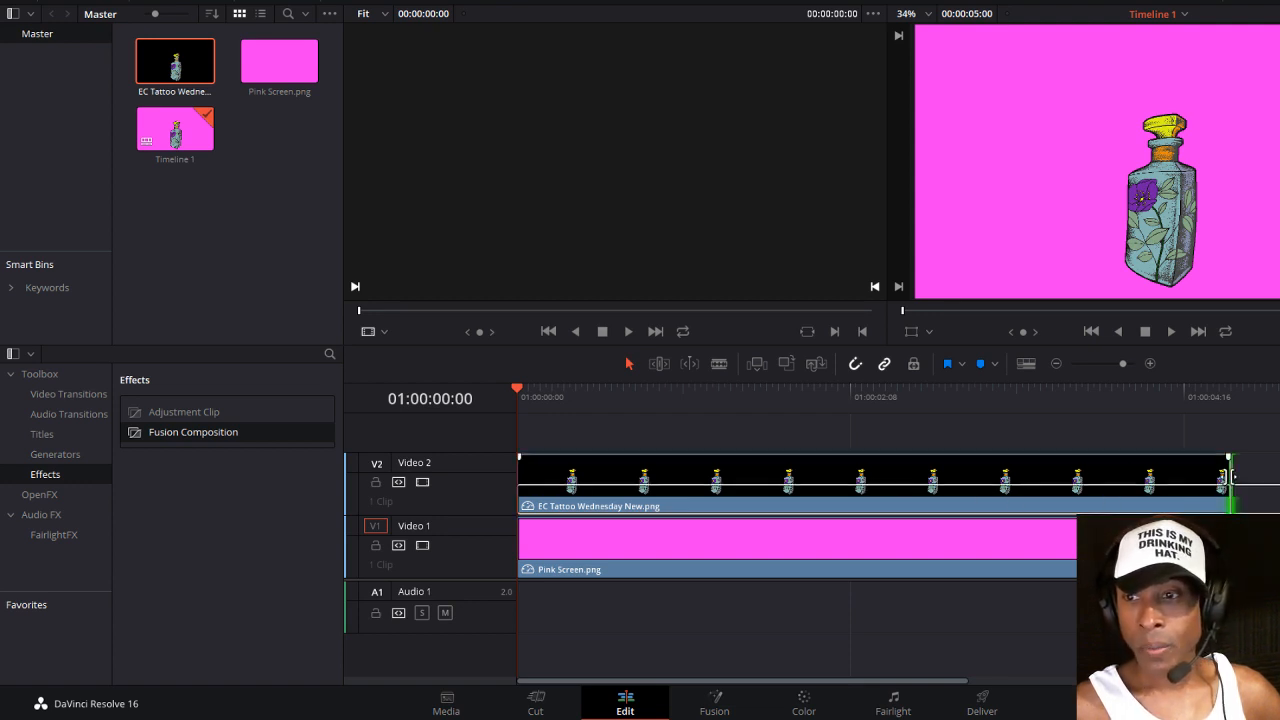
{"action": "left_click_drag", "start_coordinate": [1231, 477], "coordinate": [1082, 478]}
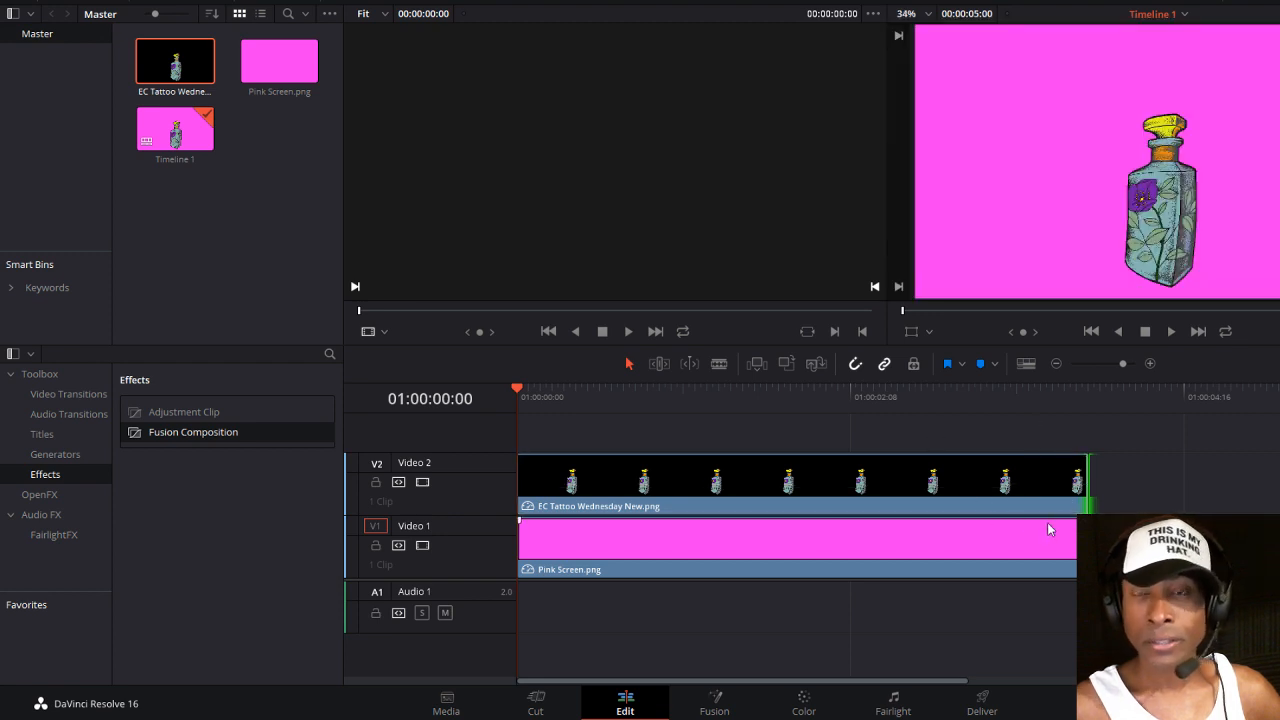
{"action": "left_click_drag", "start_coordinate": [1229, 545], "coordinate": [1221, 545]}
{"action": "left_click_drag", "start_coordinate": [1140, 545], "coordinate": [1087, 545]}
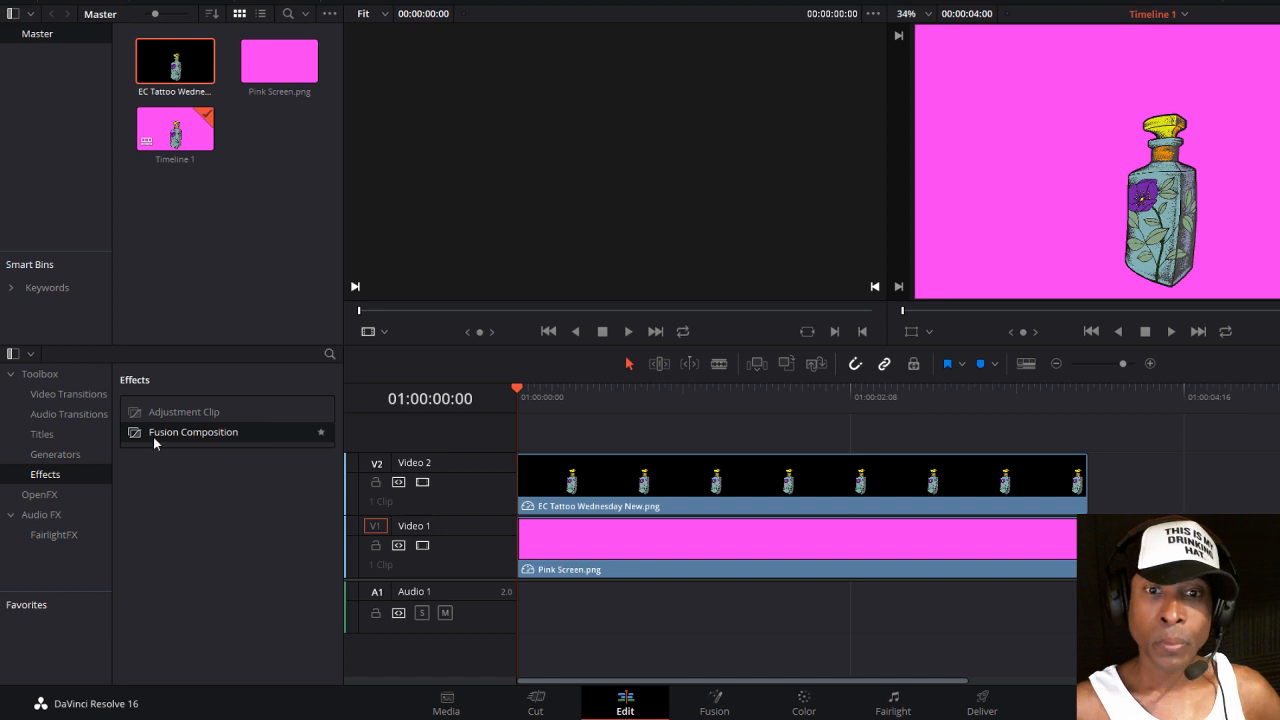
Open the EC Tattoo Wednesday New.png clip on the Fusion page and show MediaIn1 in the first viewer.
{"action": "left_click", "coordinate": [763, 496]}
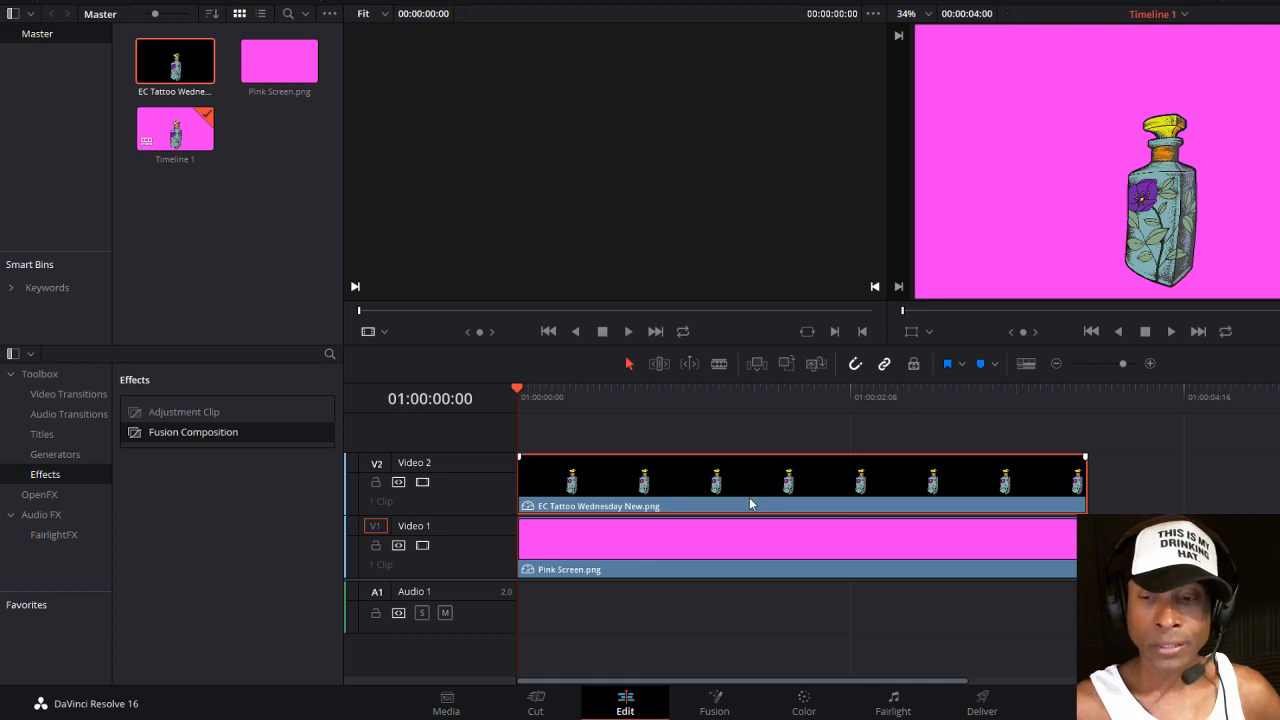
{"action": "left_click", "coordinate": [725, 710]}
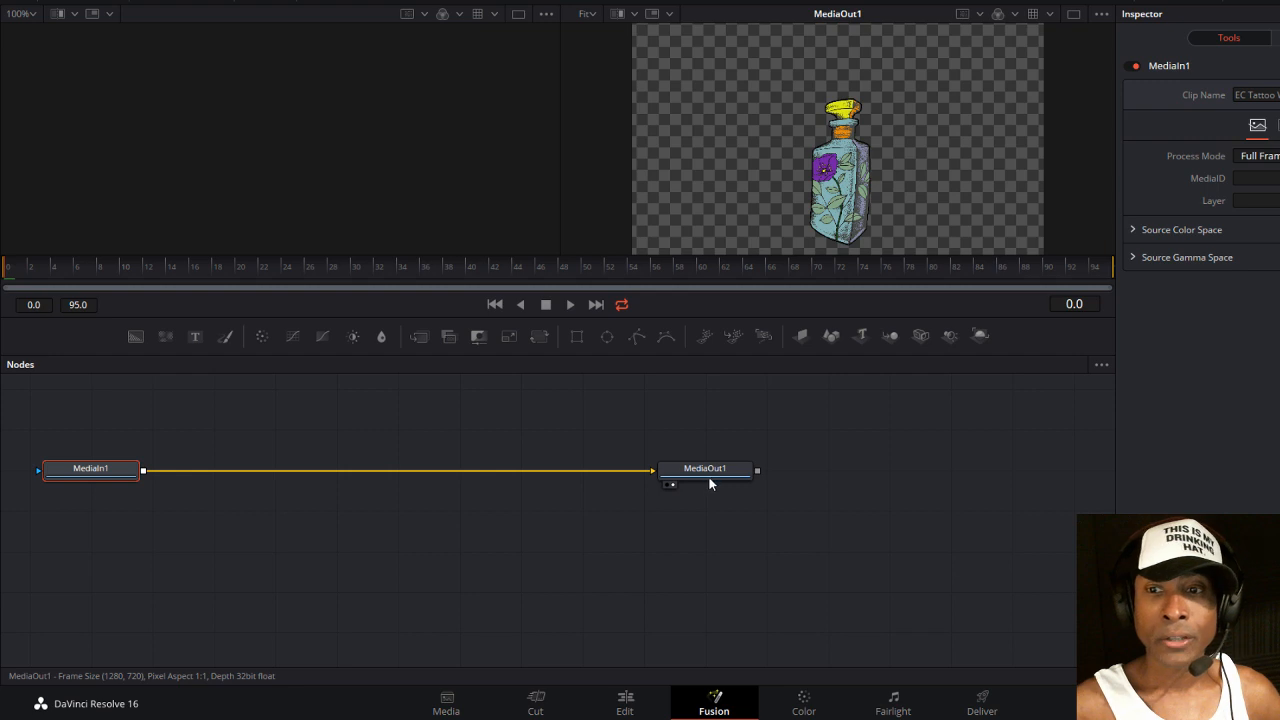
{"action": "mouse_move", "coordinate": [711, 484]}
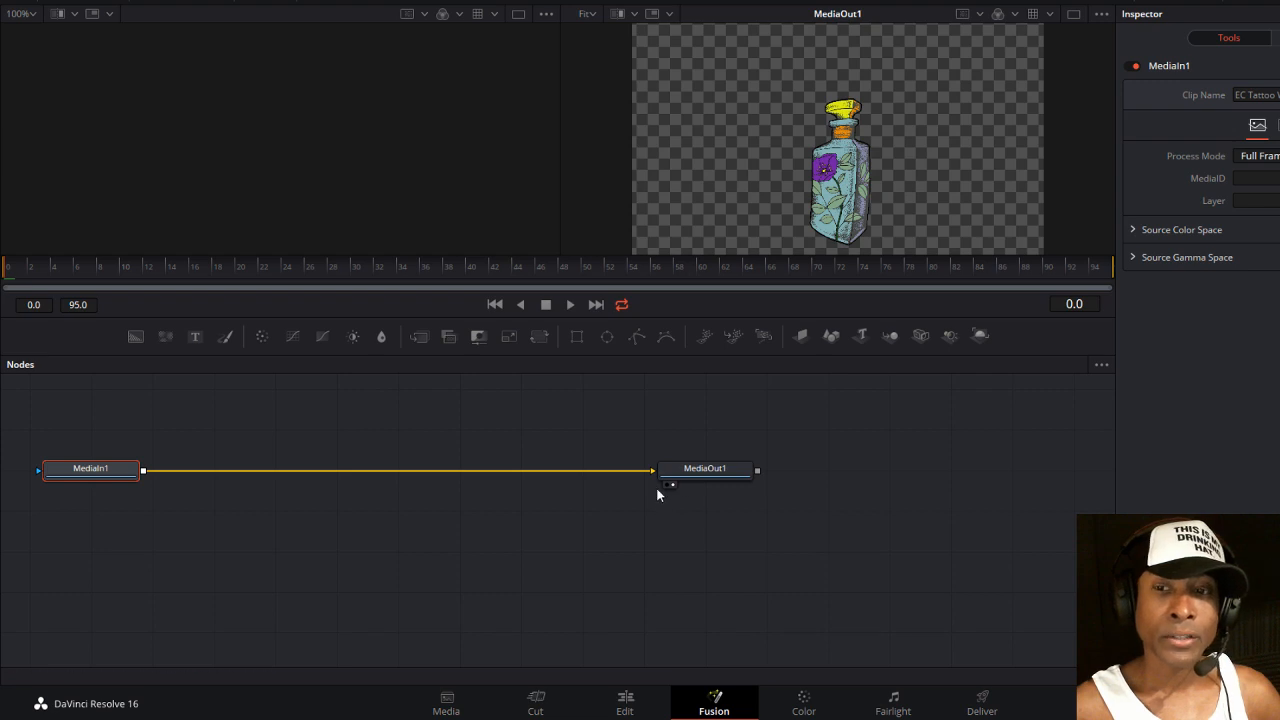
{"action": "left_click", "coordinate": [52, 485]}
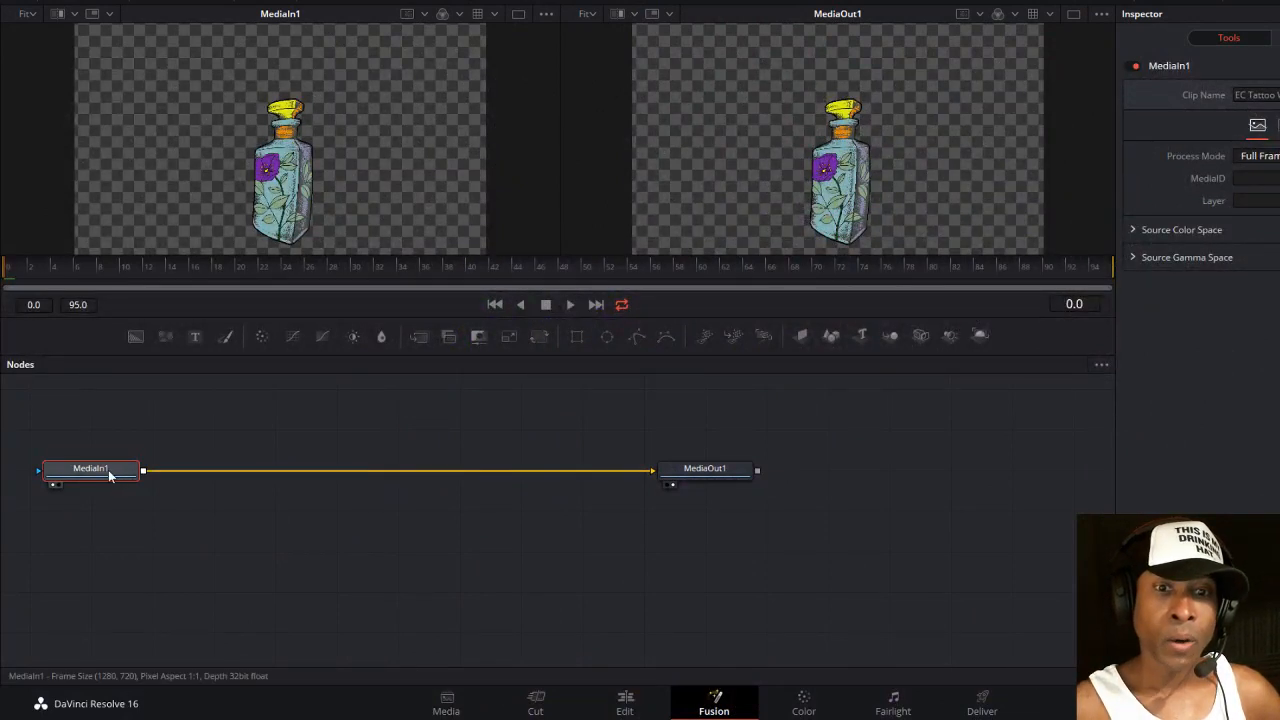
Insert a pImageEmitter particle tool directly after the MediaIn1 node.
{"action": "right_click", "coordinate": [110, 476]}
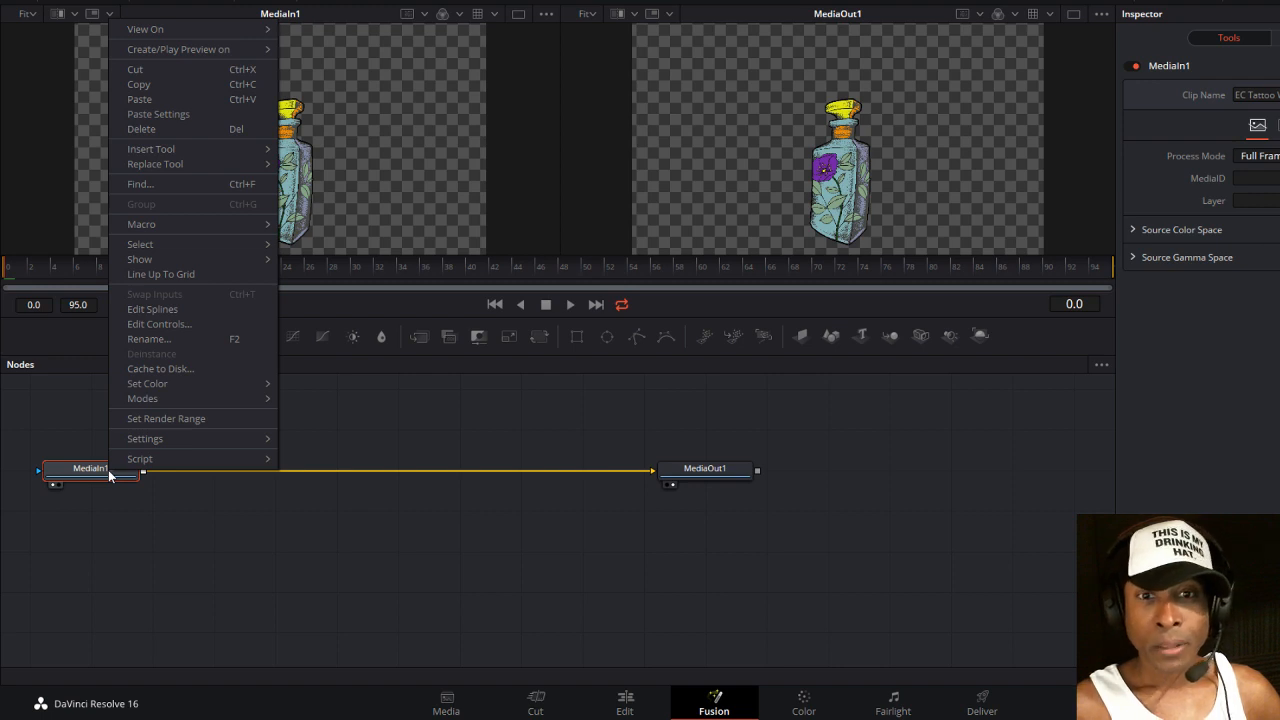
{"action": "mouse_move", "coordinate": [154, 156]}
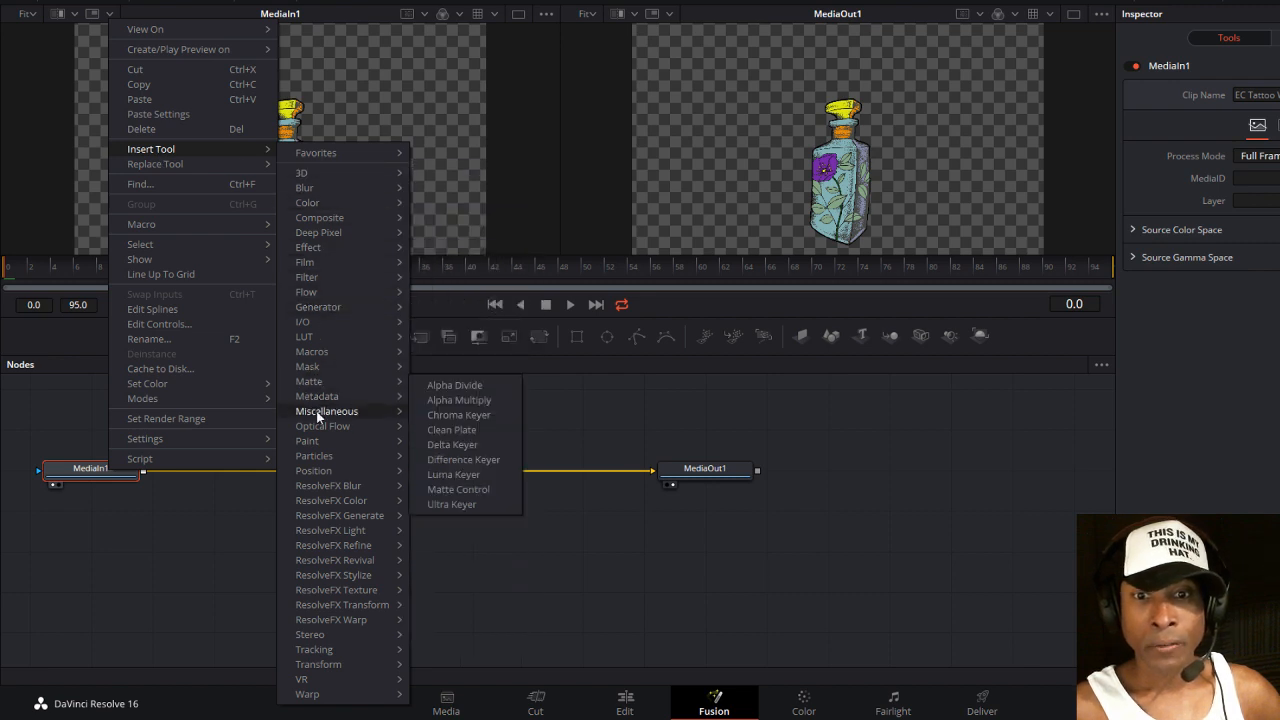
{"action": "mouse_move", "coordinate": [323, 454]}
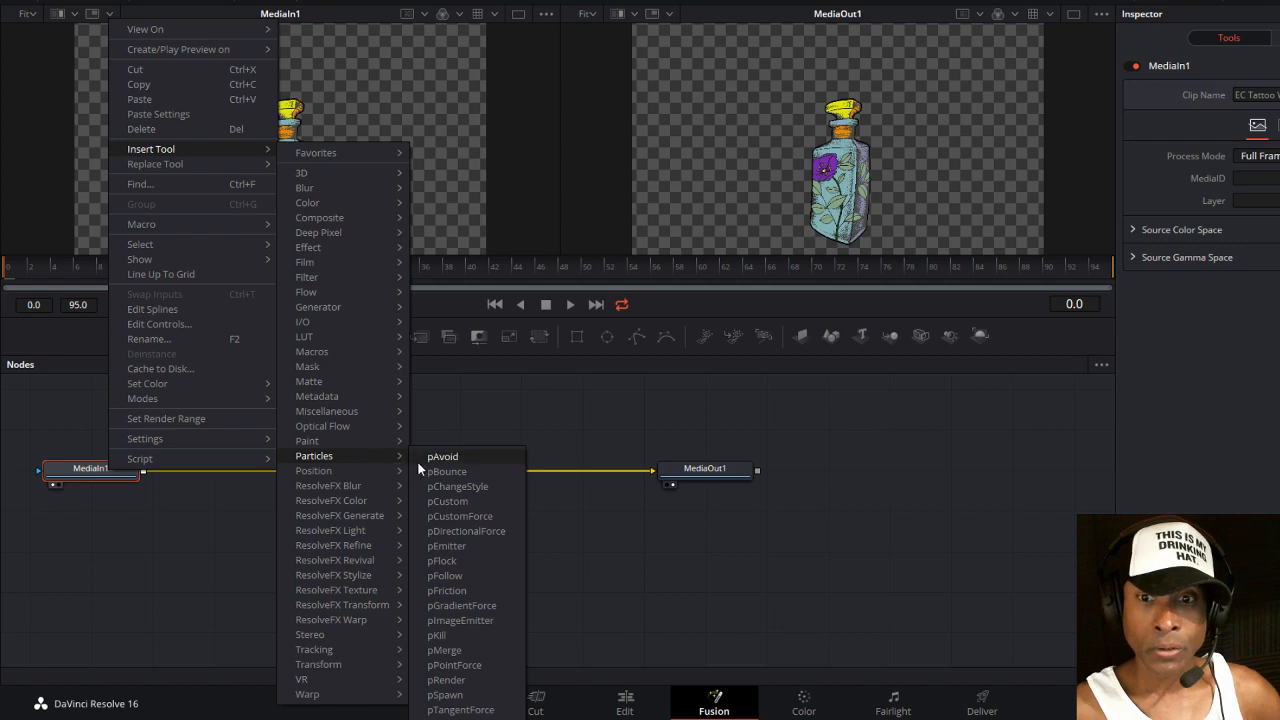
{"action": "left_click", "coordinate": [458, 620]}
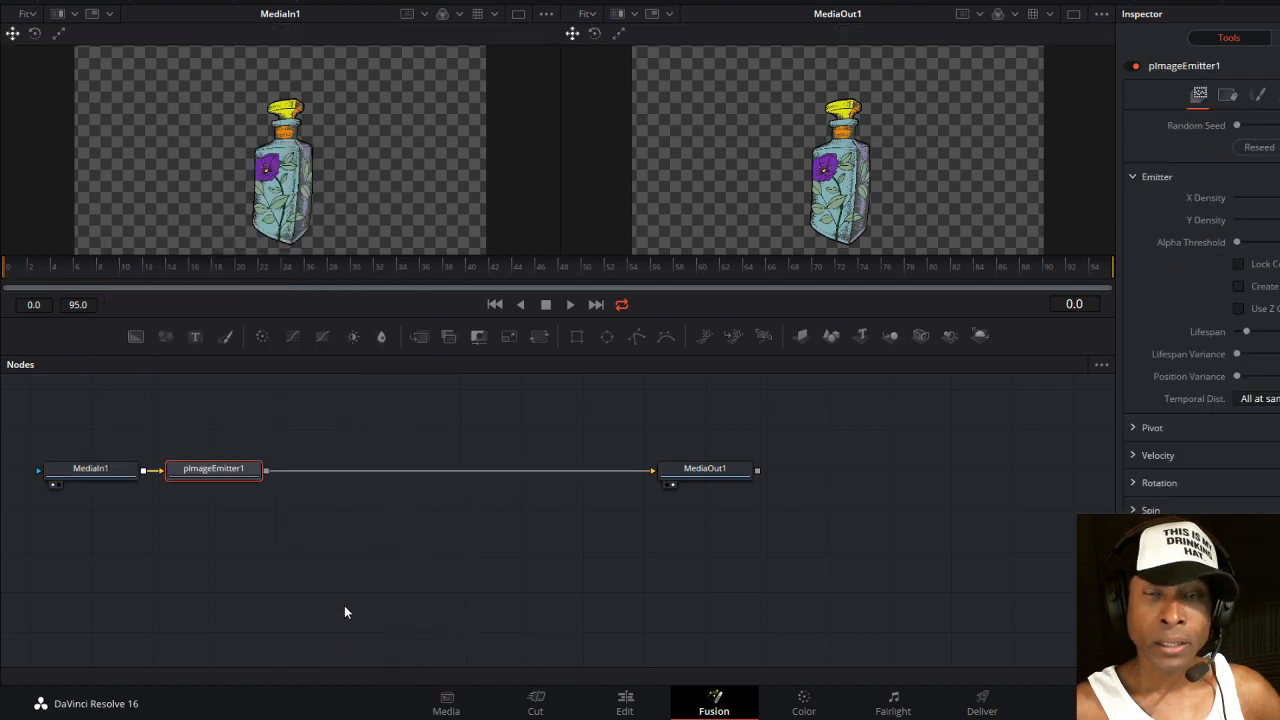
Insert a pRender particle tool directly after the pImageEmitter1 node.
{"action": "right_click", "coordinate": [223, 473]}
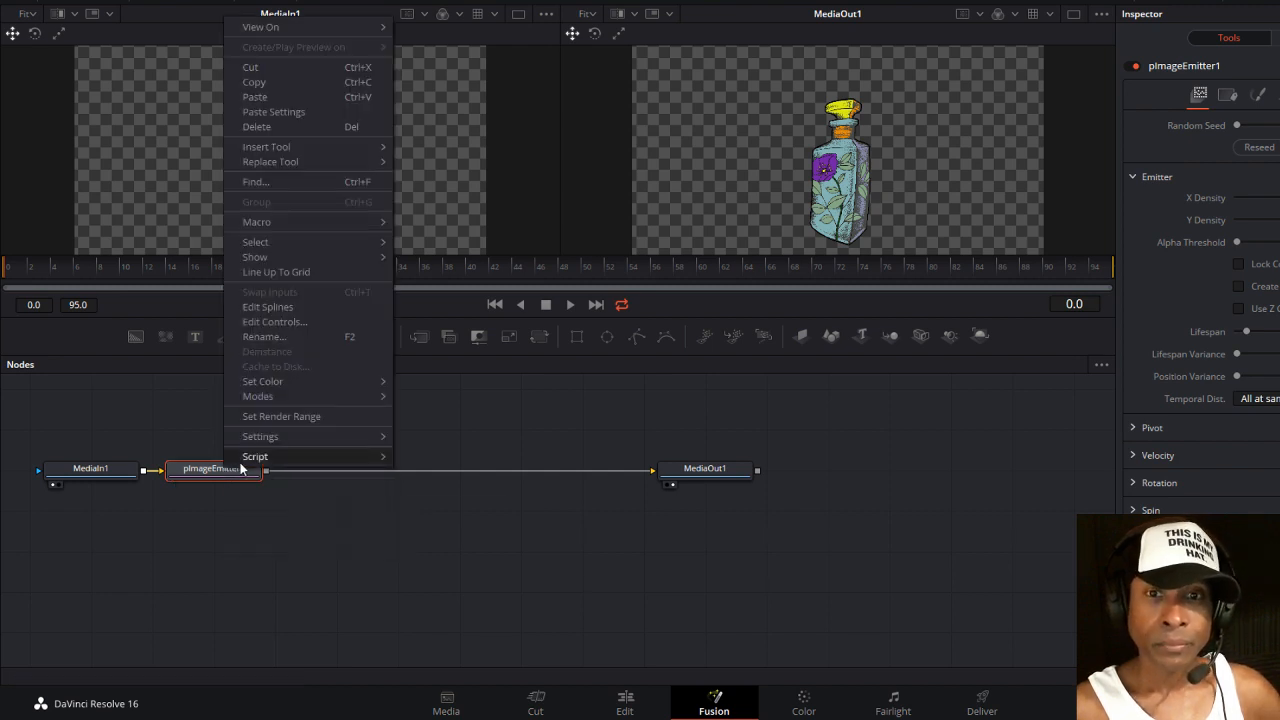
{"action": "mouse_move", "coordinate": [278, 150]}
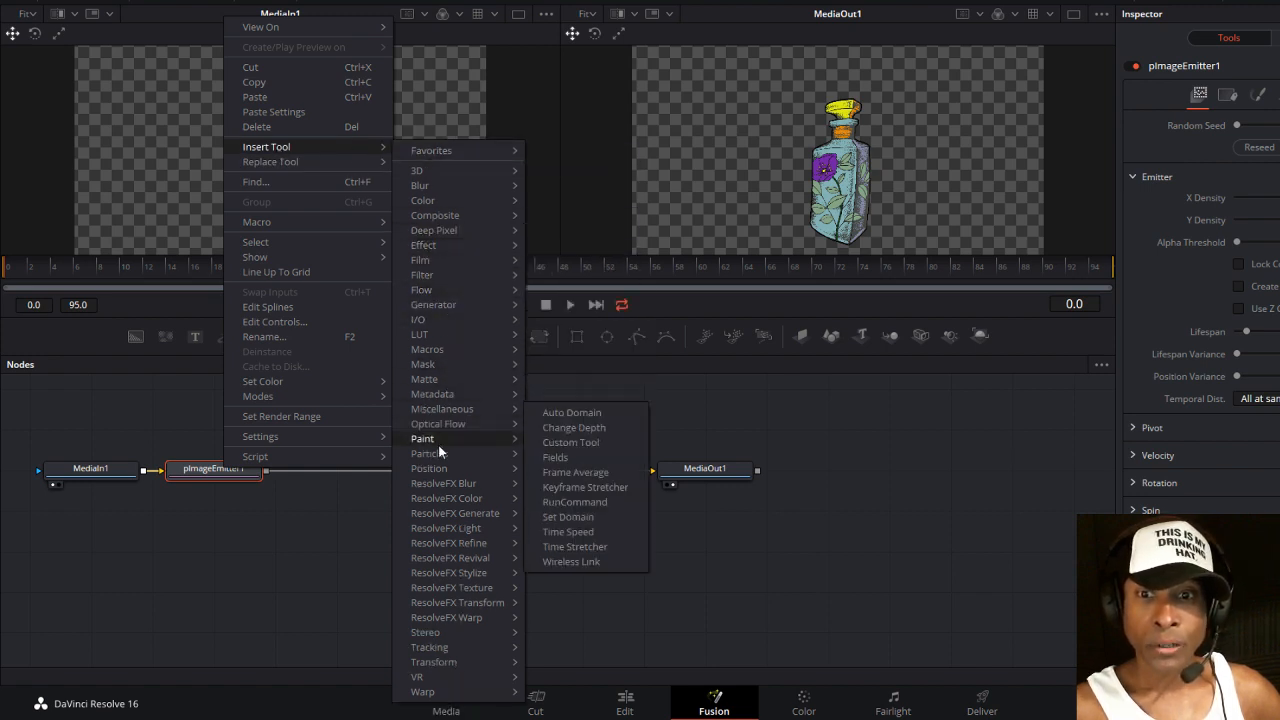
{"action": "mouse_move", "coordinate": [438, 454]}
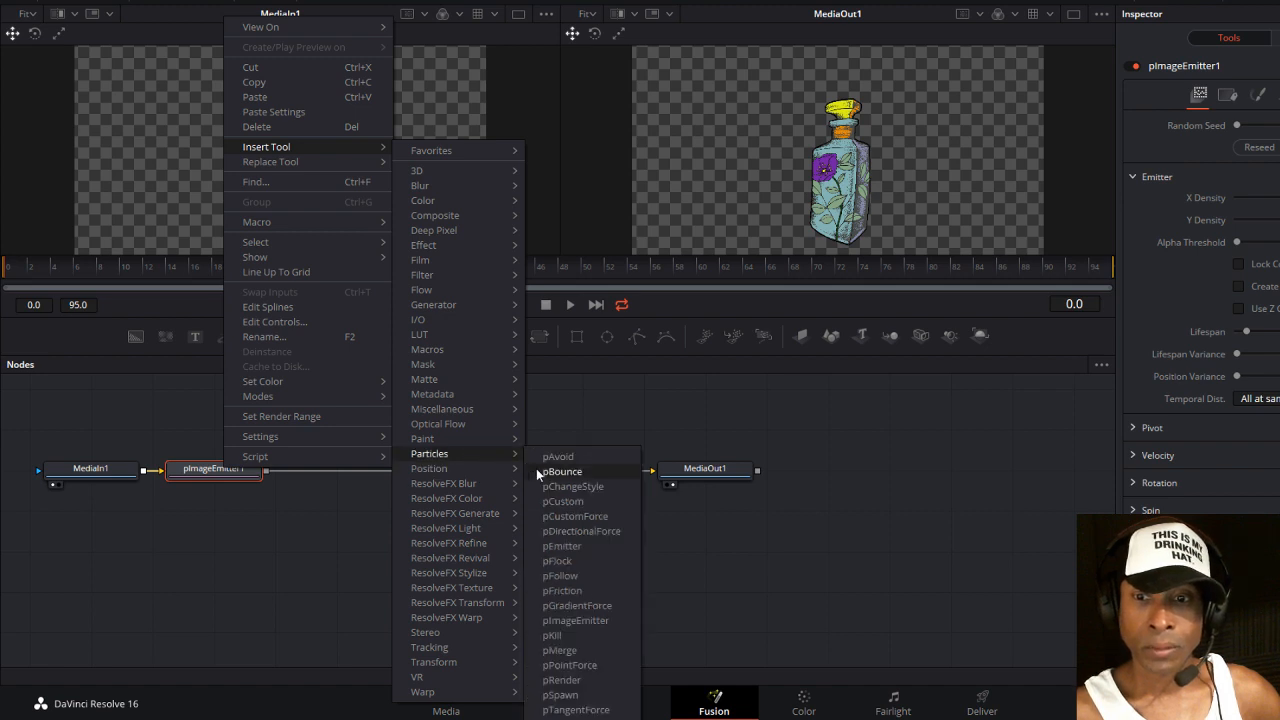
{"action": "left_click", "coordinate": [561, 680]}
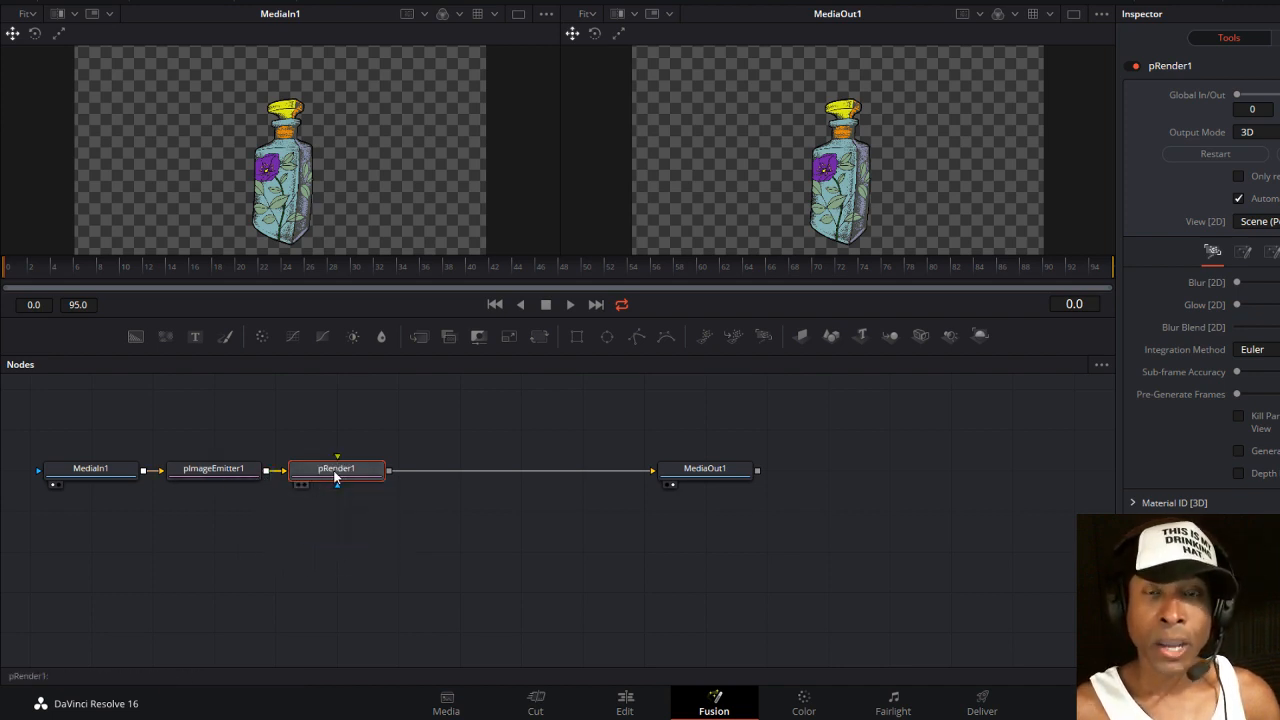
Move pRender1 and pImageEmitter1 above the main connection line and connect pRender1's output to MediaOut1's input.
{"action": "left_click_drag", "start_coordinate": [335, 478], "coordinate": [353, 422]}
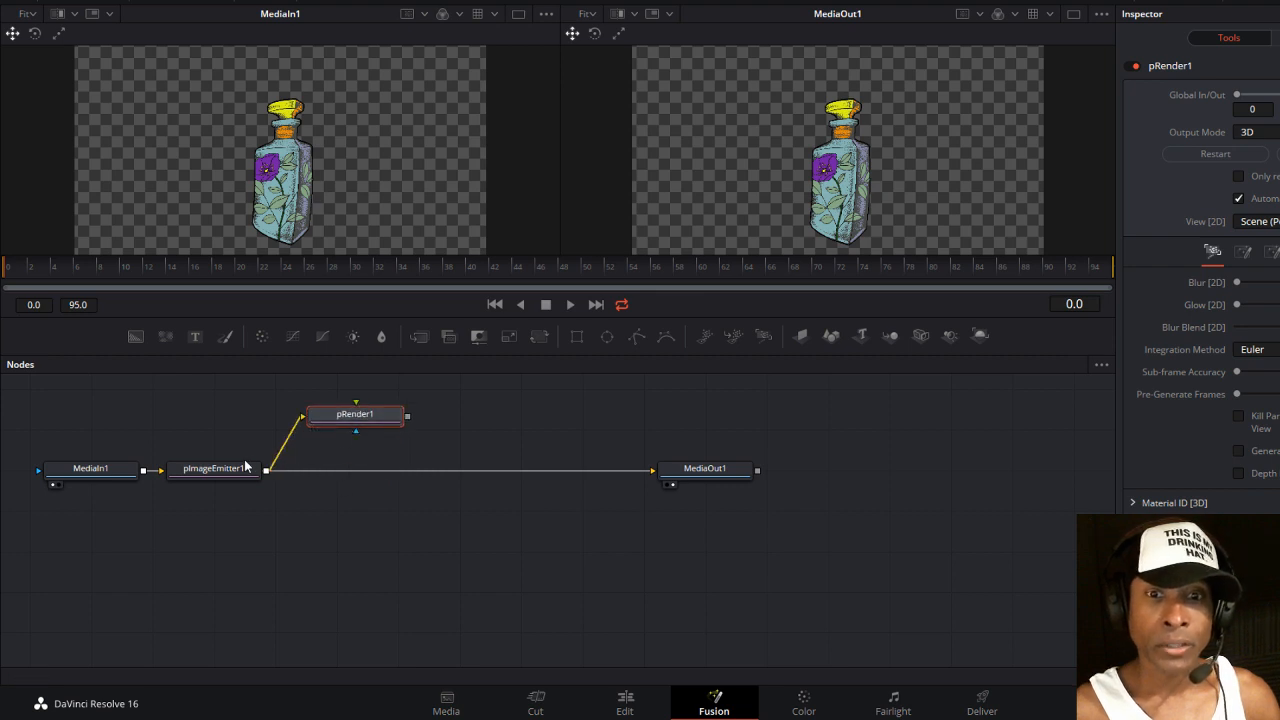
{"action": "left_click_drag", "start_coordinate": [217, 469], "coordinate": [223, 411]}
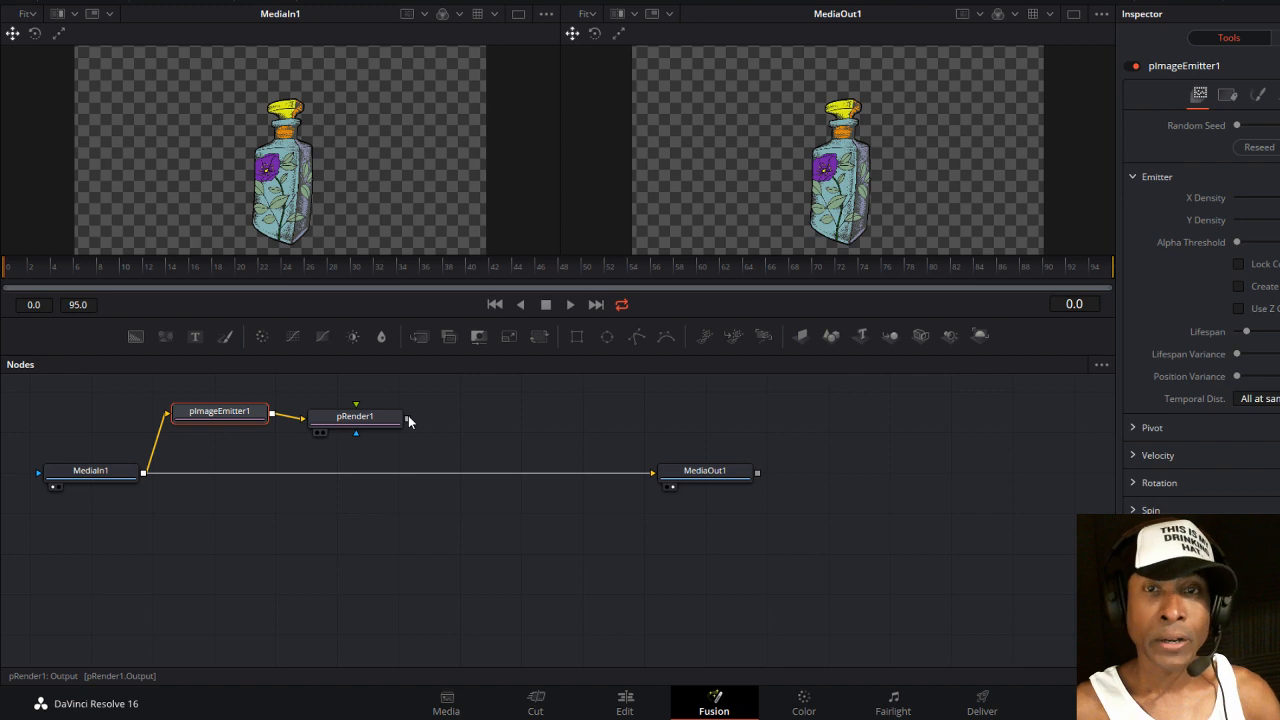
{"action": "left_click_drag", "start_coordinate": [408, 418], "coordinate": [654, 475]}
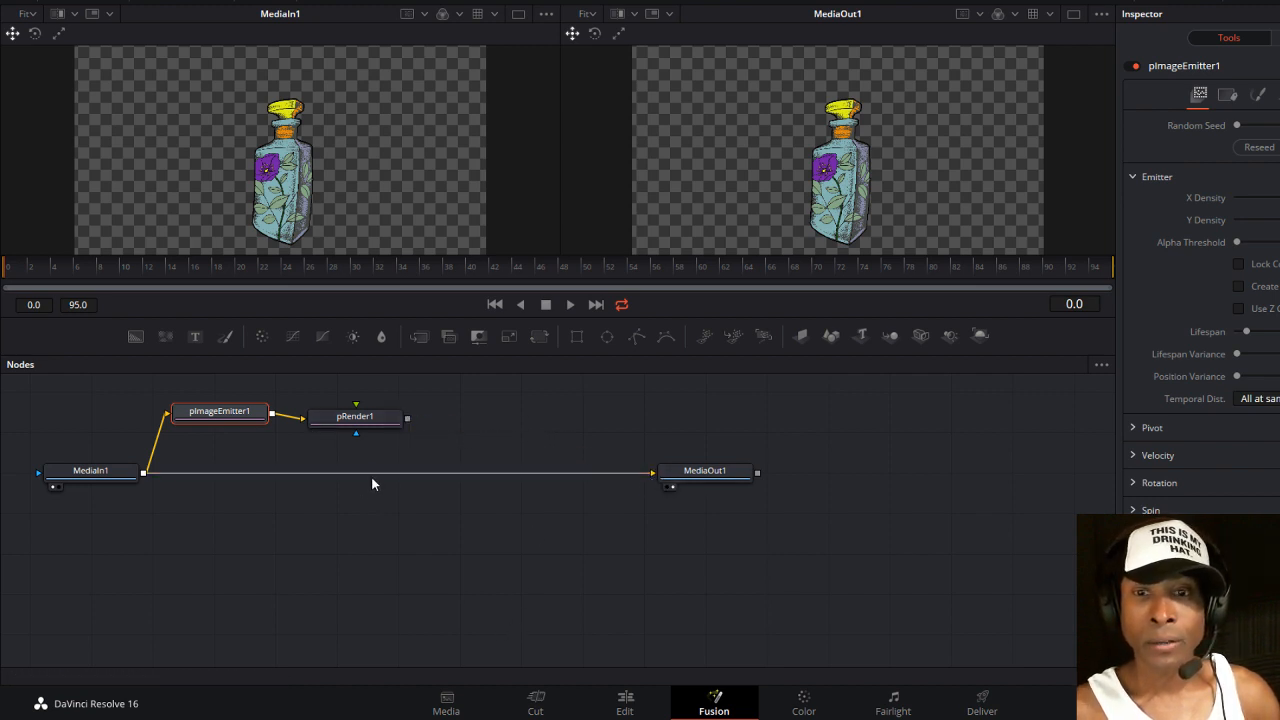
{"action": "left_click_drag", "start_coordinate": [408, 418], "coordinate": [650, 474]}
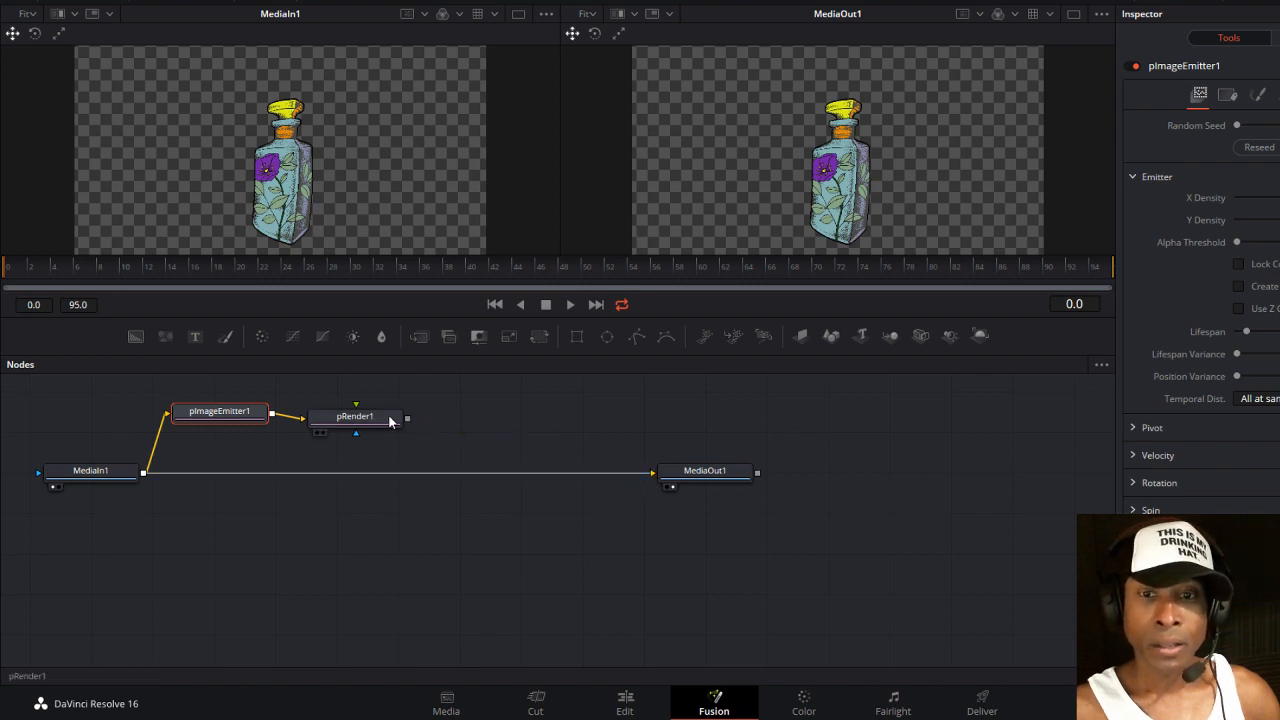
{"action": "left_click_drag", "start_coordinate": [408, 420], "coordinate": [657, 475]}
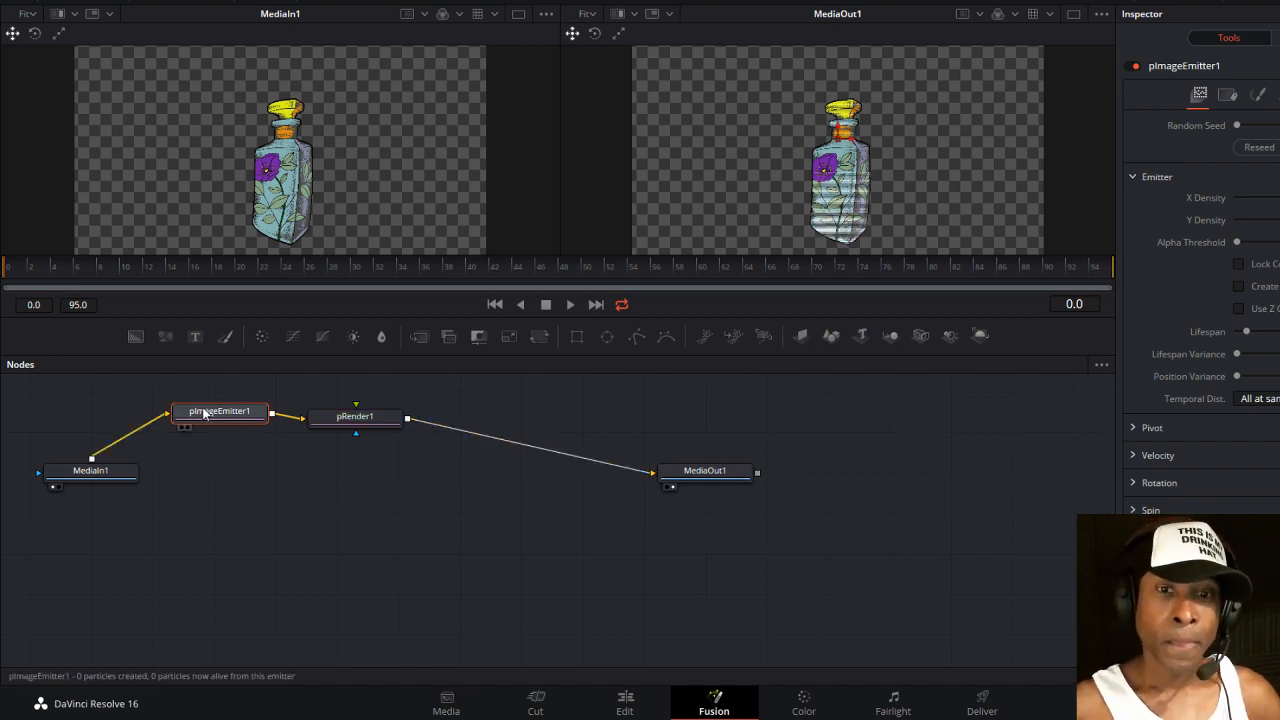
Arrange pImageEmitter1, pRender1 and MediaOut1 in a compact row beside MediaIn1.
{"action": "left_click_drag", "start_coordinate": [206, 414], "coordinate": [217, 469]}
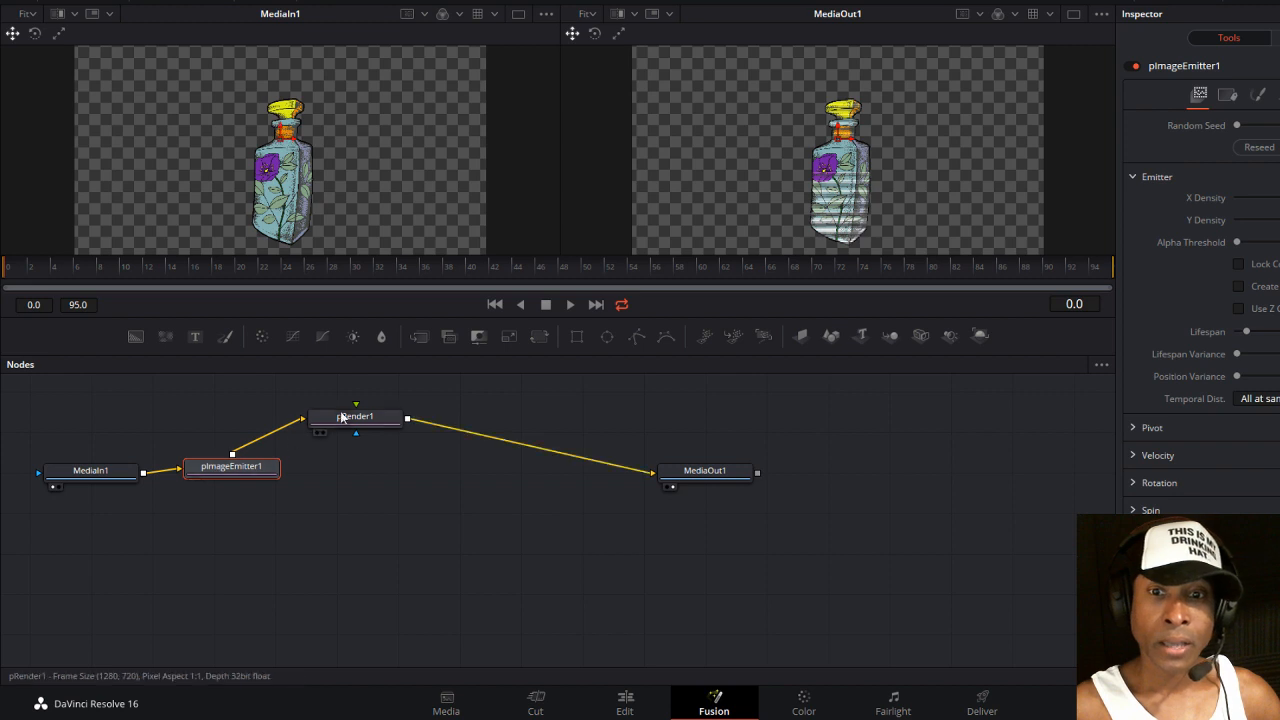
{"action": "left_click_drag", "start_coordinate": [350, 426], "coordinate": [377, 478]}
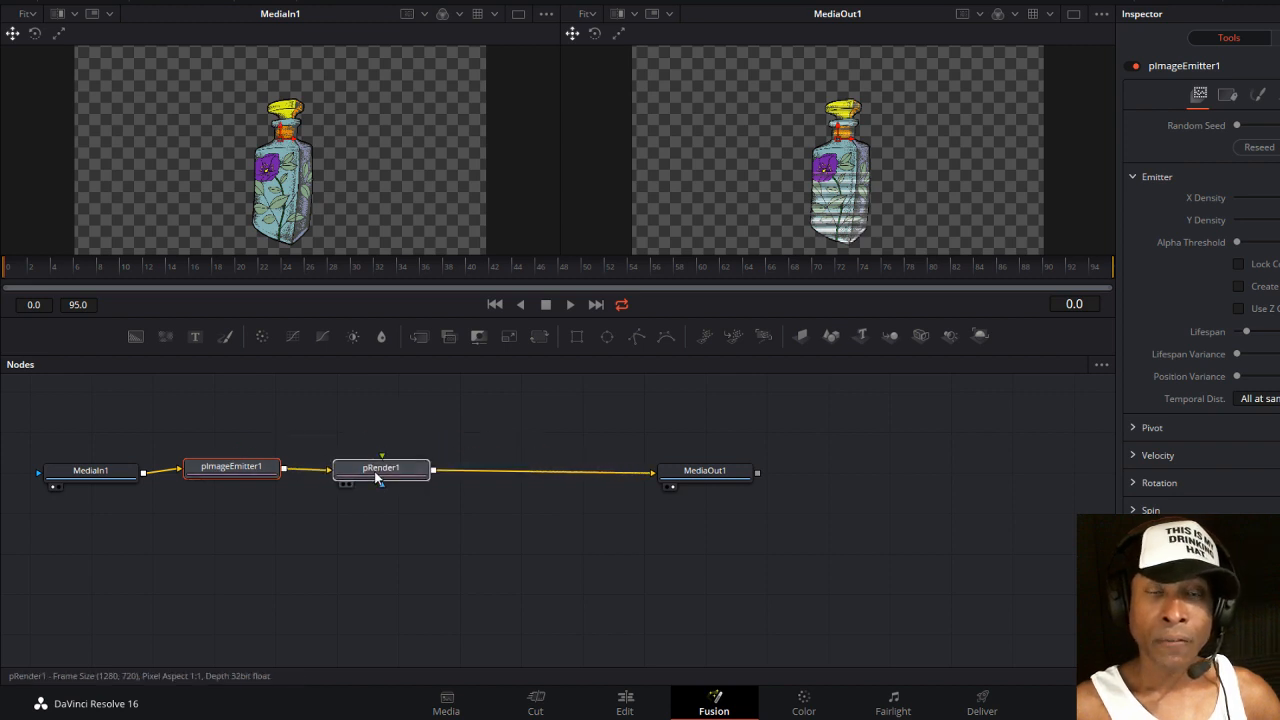
{"action": "left_click", "coordinate": [377, 478]}
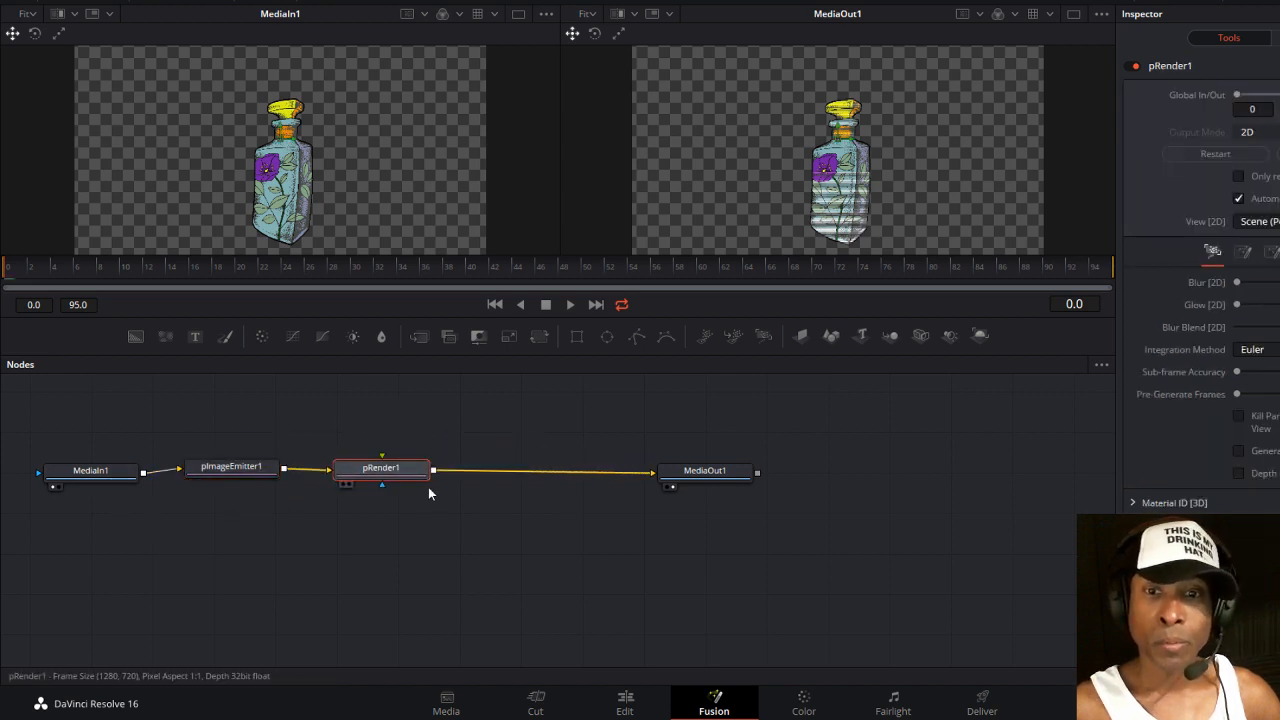
{"action": "left_click_drag", "start_coordinate": [707, 477], "coordinate": [548, 472]}
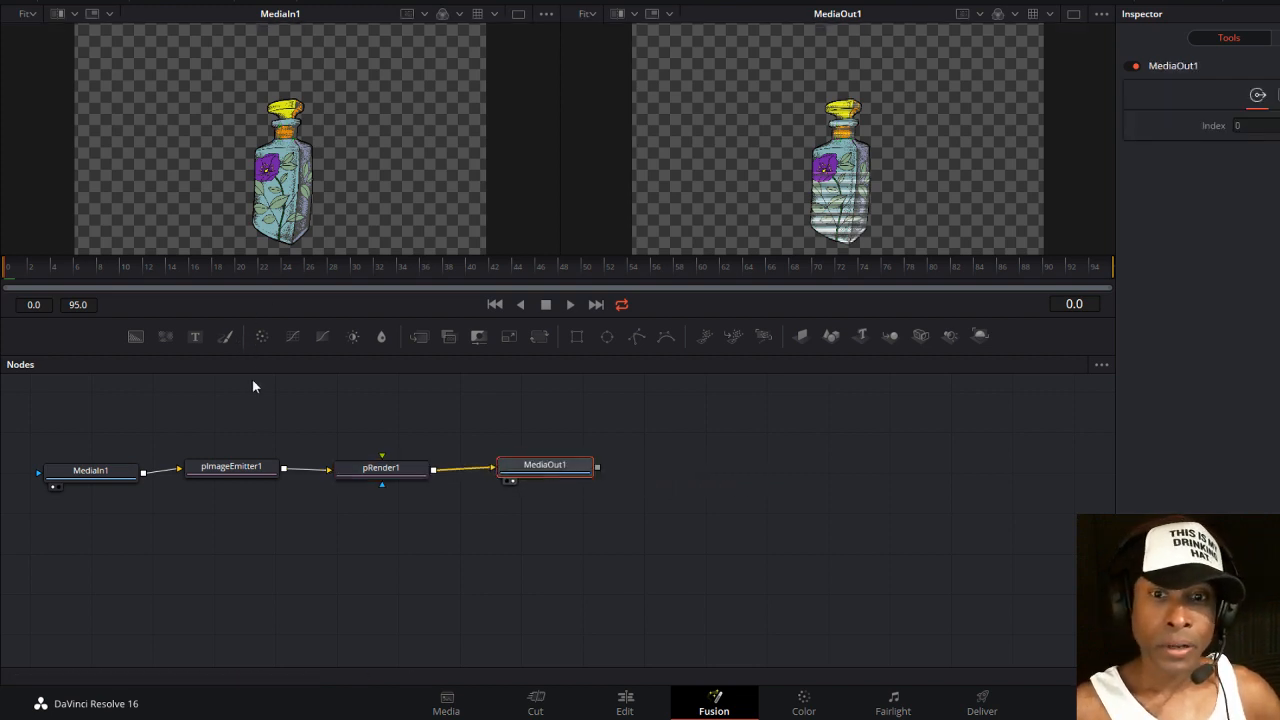
Set the particle style of pImageEmitter1 to Blob and increase the particle size in its size controls.
{"action": "left_click", "coordinate": [229, 472]}
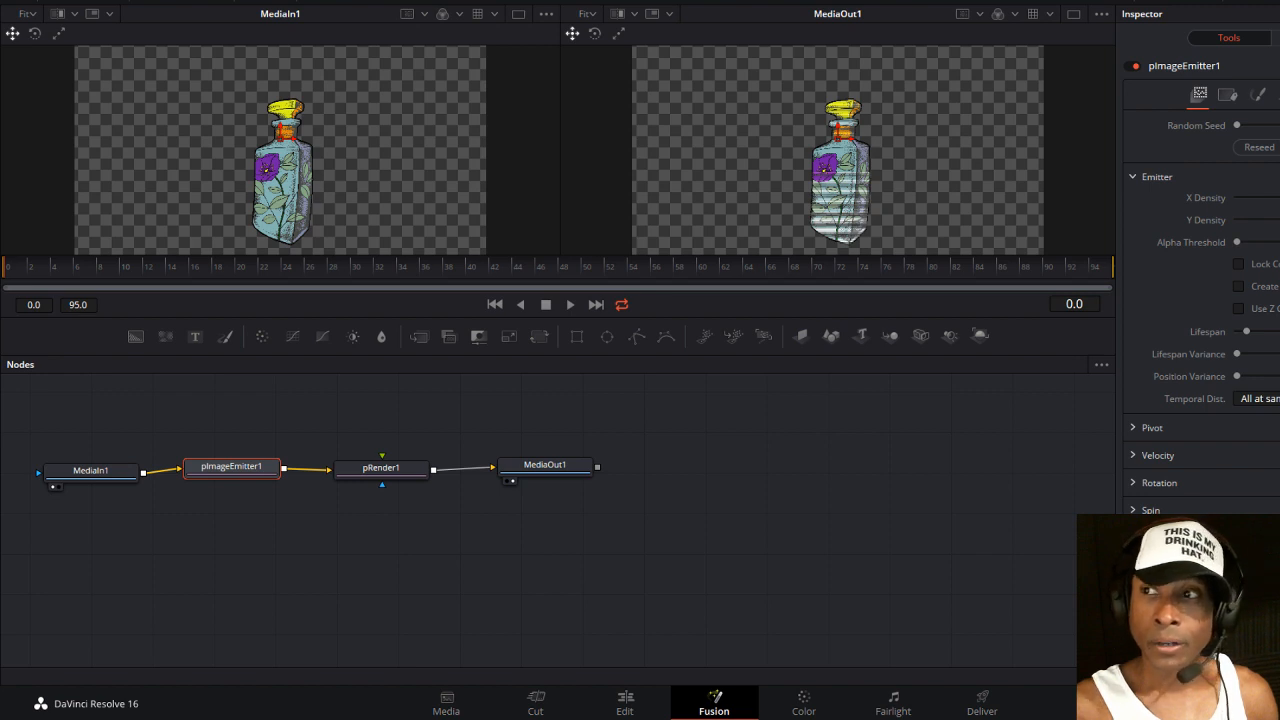
{"action": "key", "text": "ctrl+9"}
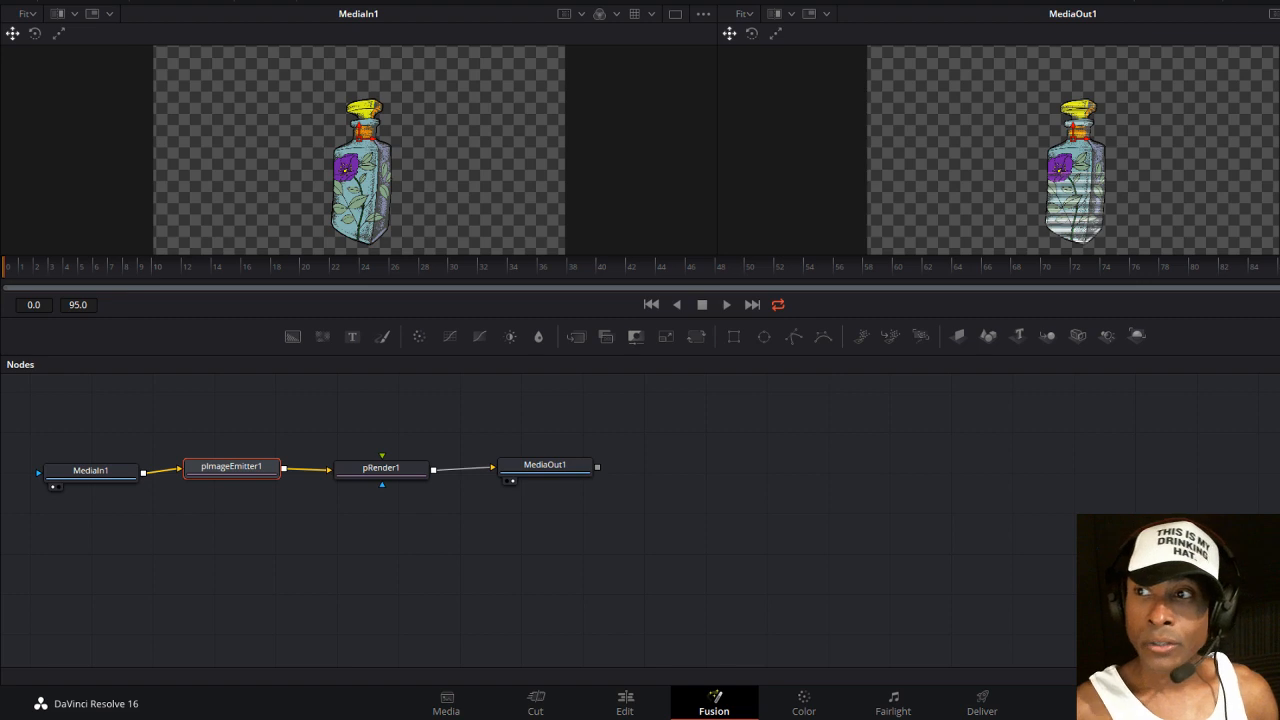
{"action": "key", "text": "ctrl+9"}
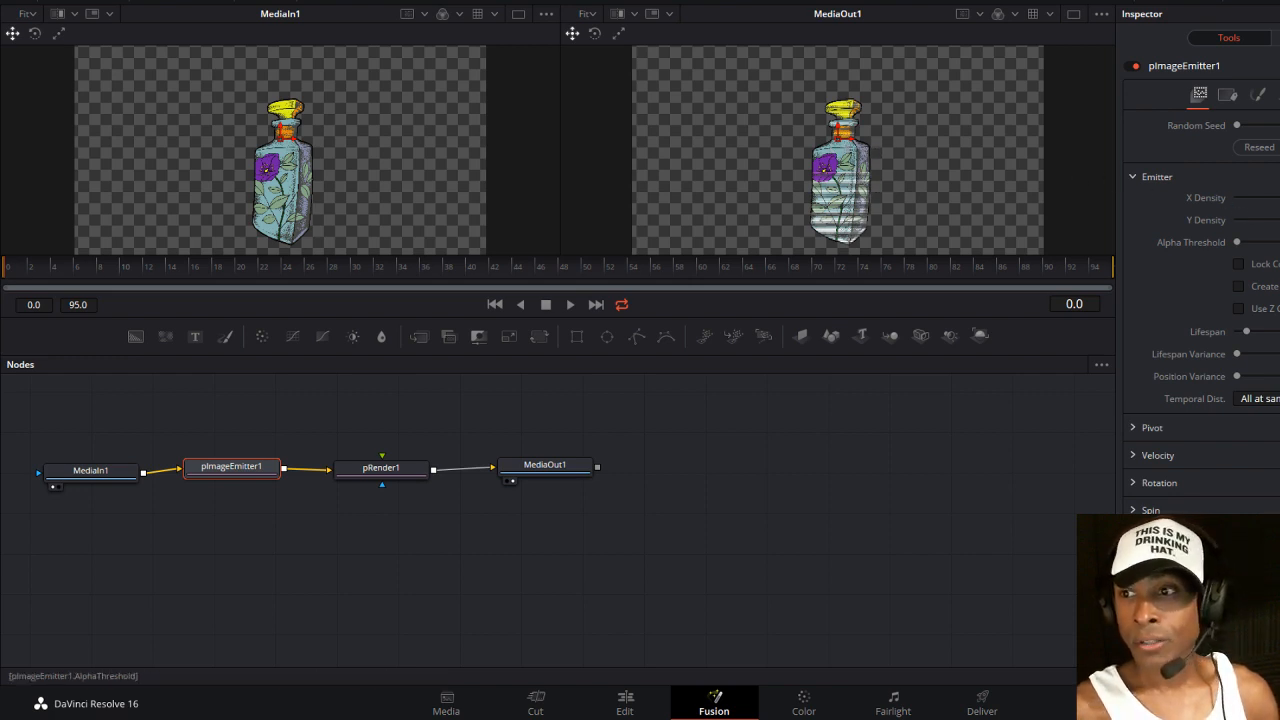
{"action": "left_click", "coordinate": [1258, 95]}
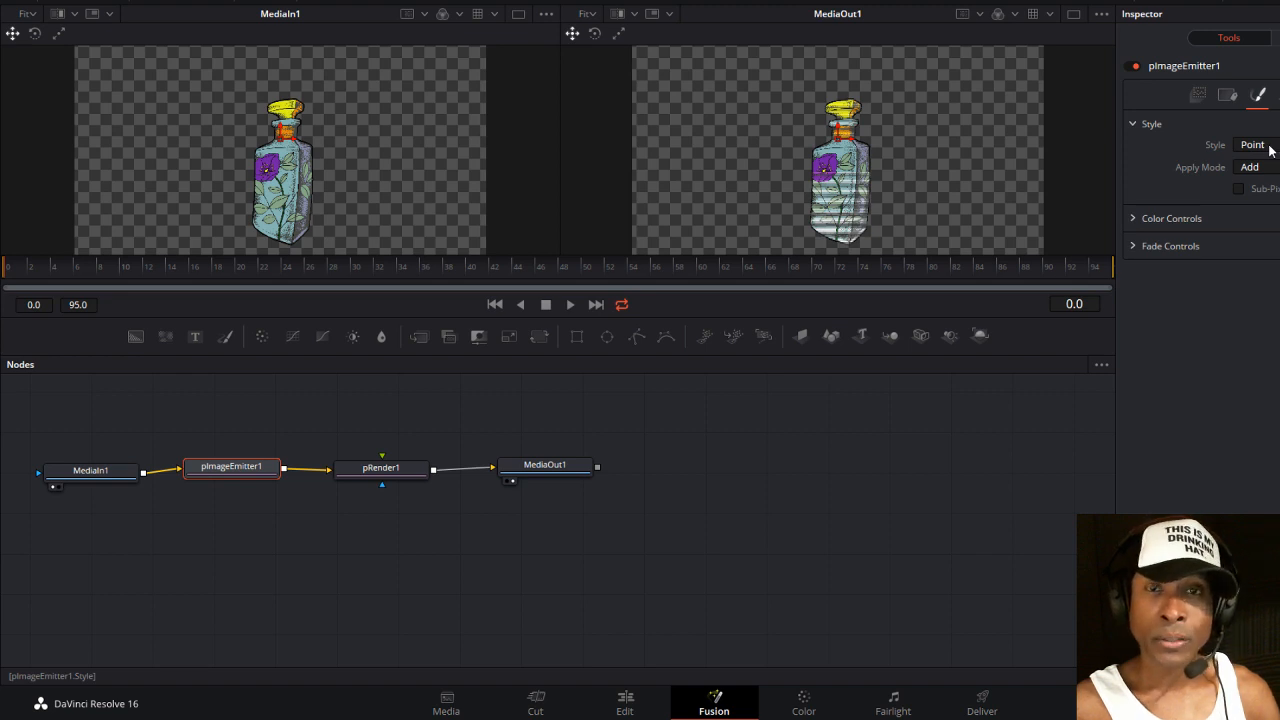
{"action": "left_click", "coordinate": [1252, 144]}
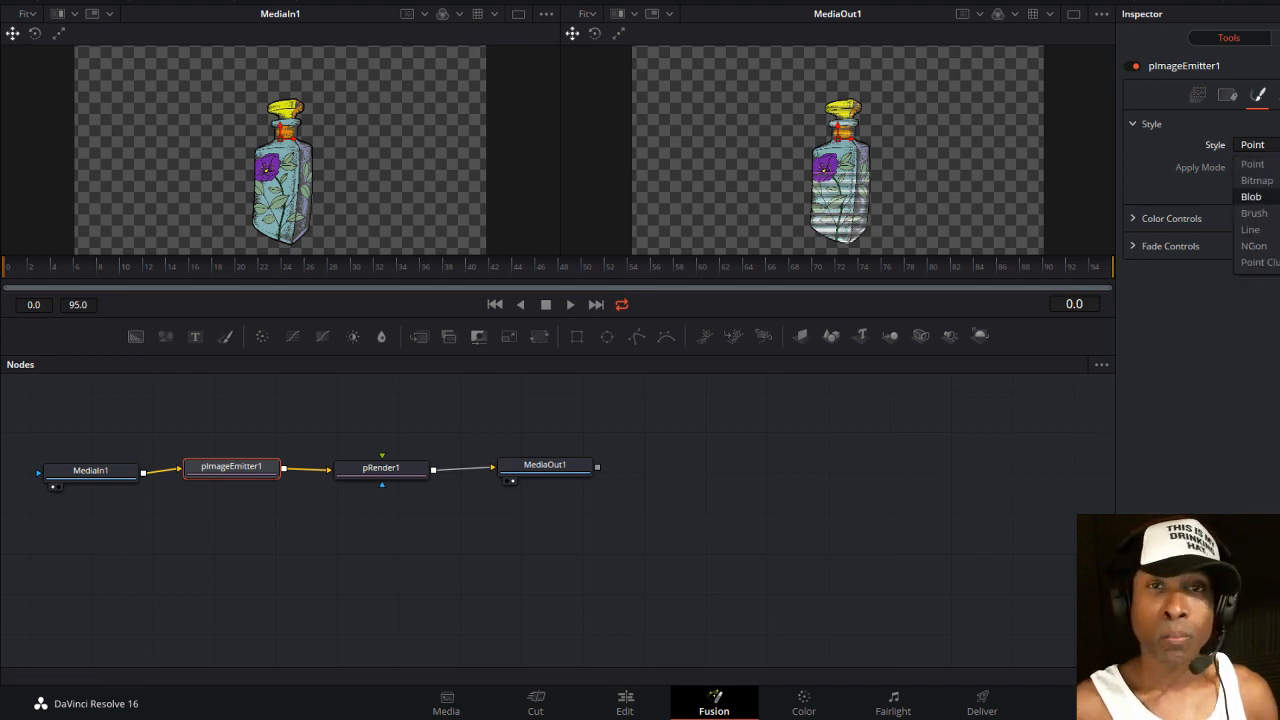
{"action": "left_click", "coordinate": [1251, 196]}
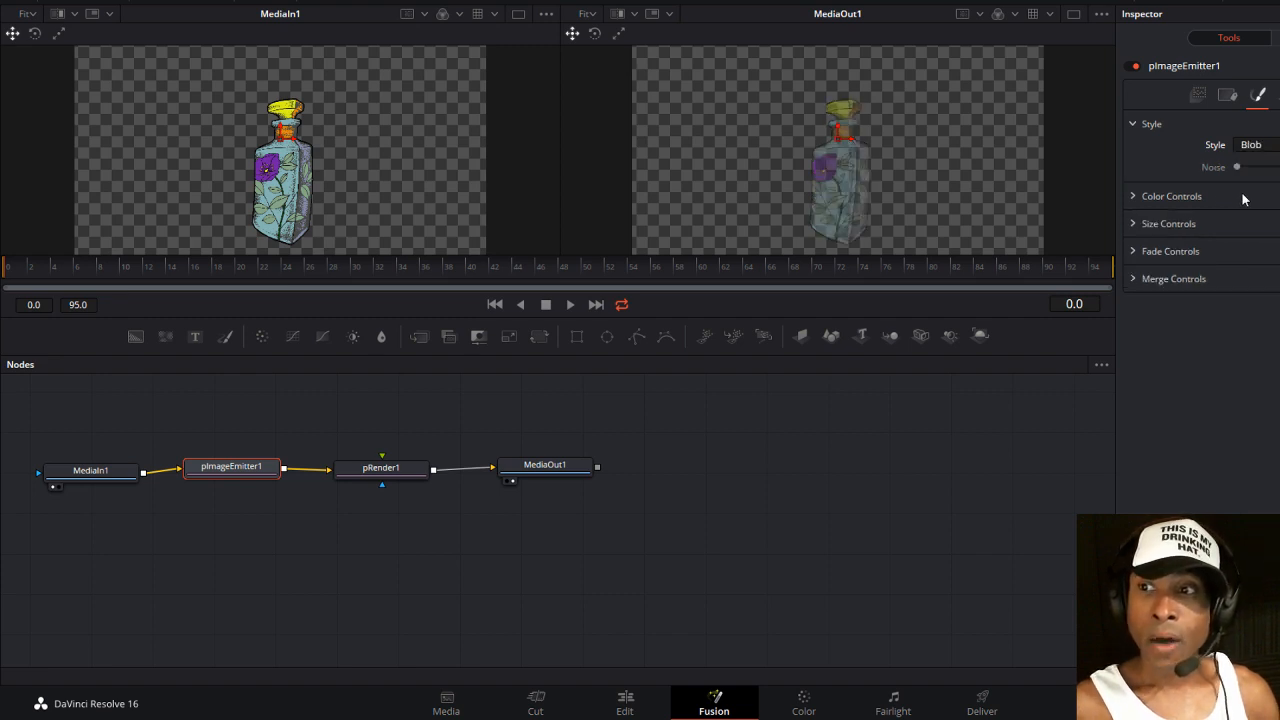
{"action": "left_click", "coordinate": [1133, 224]}
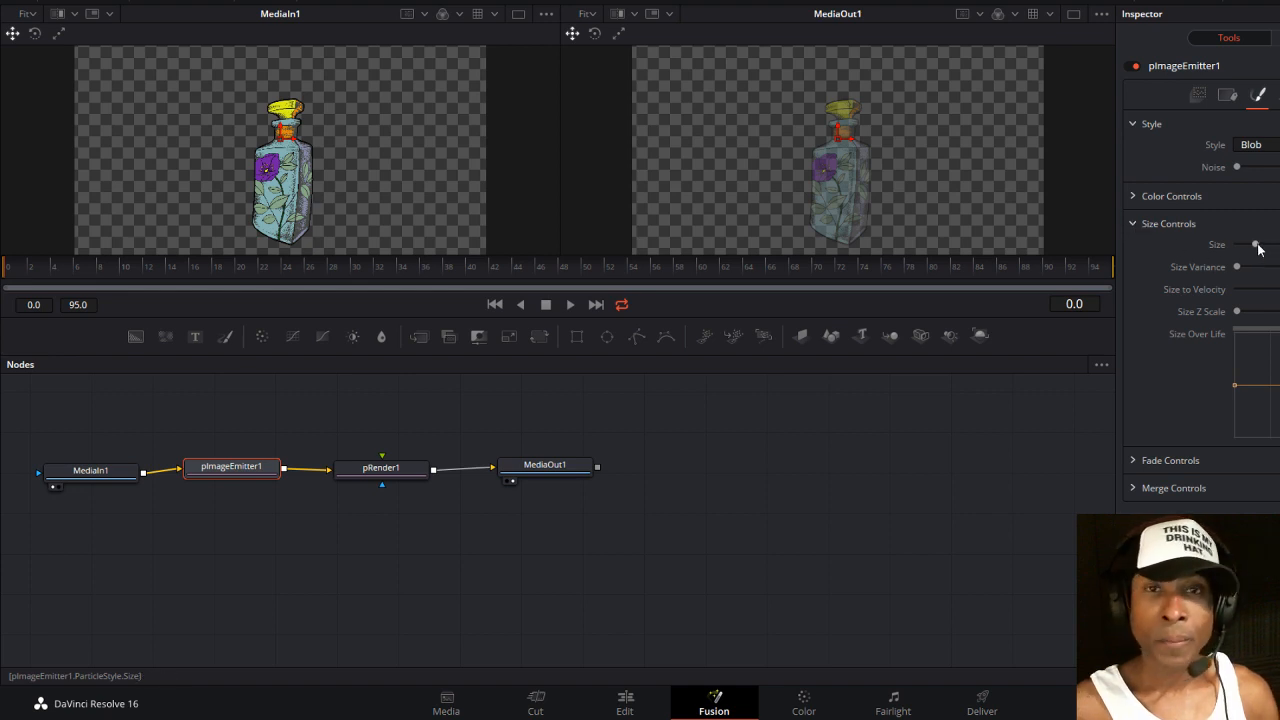
{"action": "left_click_drag", "start_coordinate": [1257, 247], "coordinate": [1279, 247]}
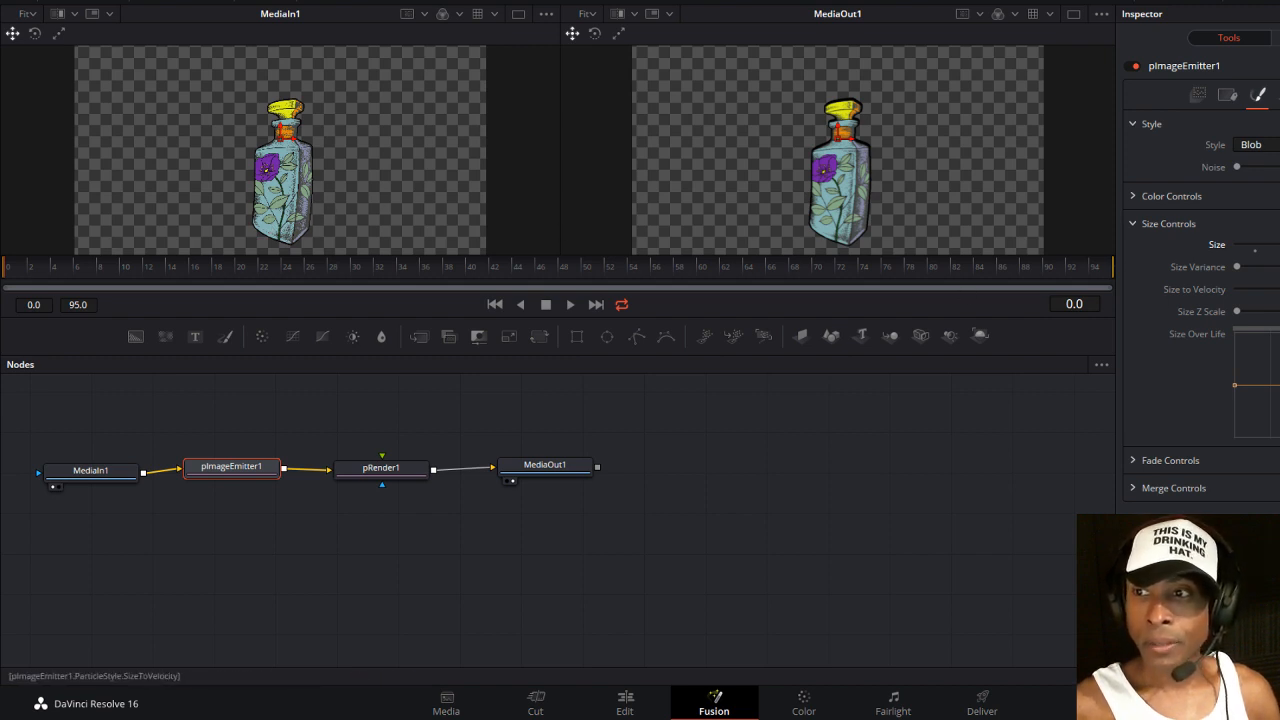
Increase pImageEmitter1's lifespan, slightly raise its velocity and velocity variance, and play the animation as a preview.
{"action": "left_click", "coordinate": [1199, 94]}
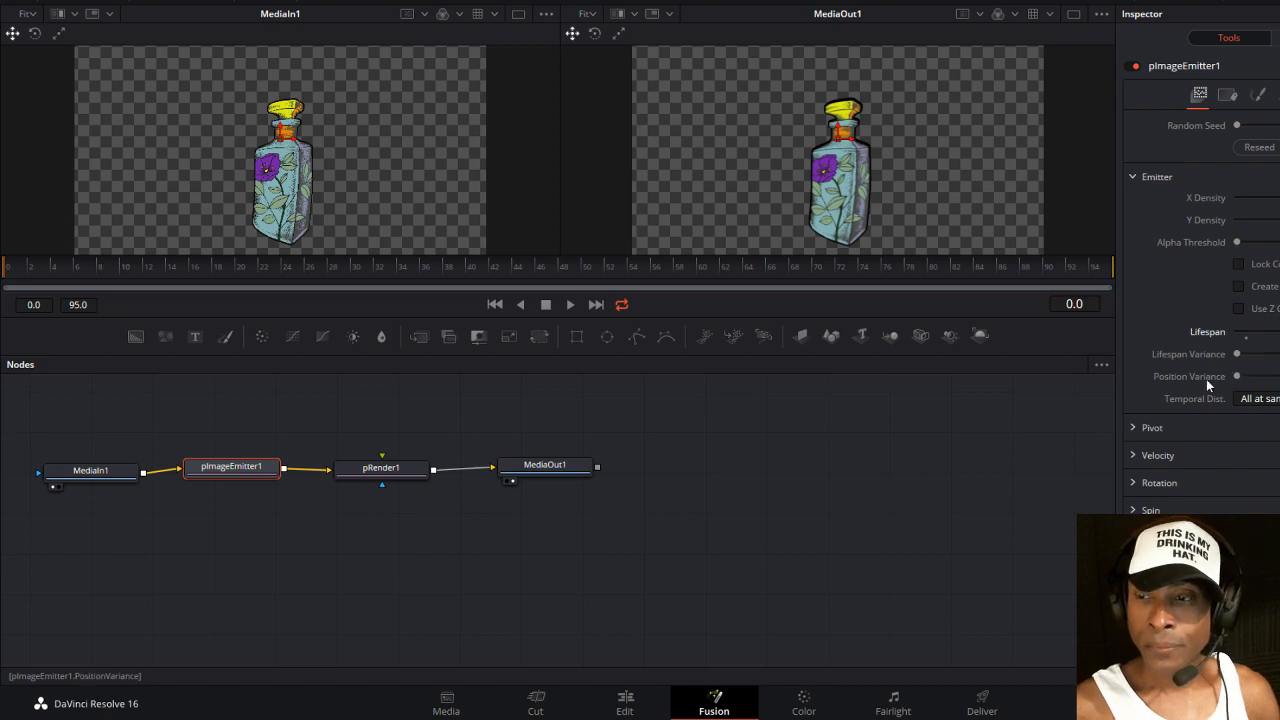
{"action": "left_click", "coordinate": [1136, 456]}
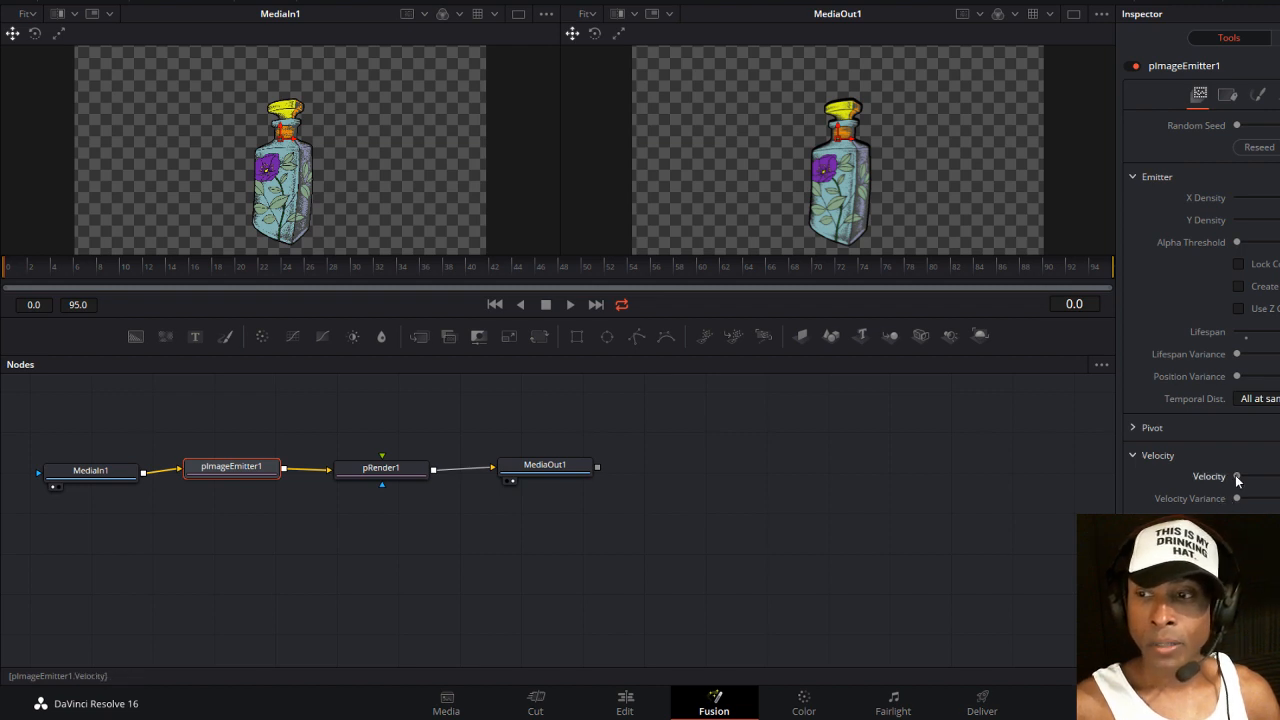
{"action": "left_click_drag", "start_coordinate": [1237, 478], "coordinate": [1249, 480]}
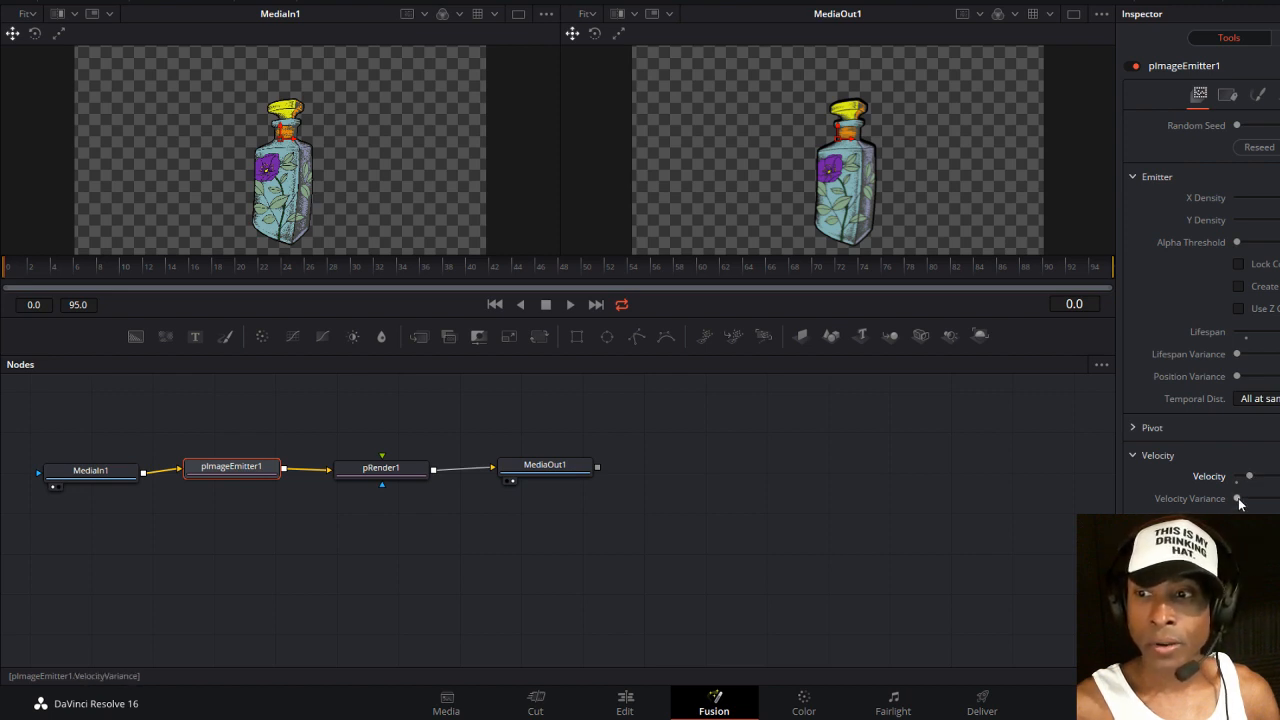
{"action": "left_click_drag", "start_coordinate": [1239, 503], "coordinate": [1249, 504]}
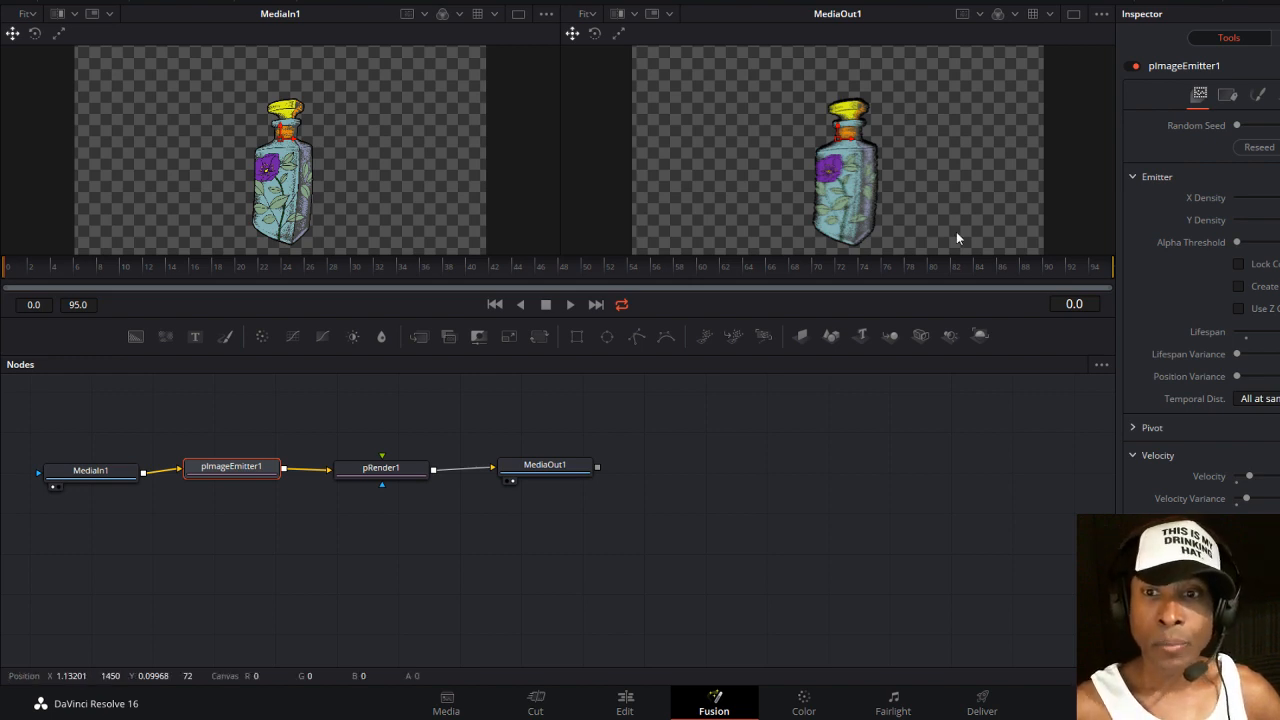
{"action": "left_click", "coordinate": [569, 305]}
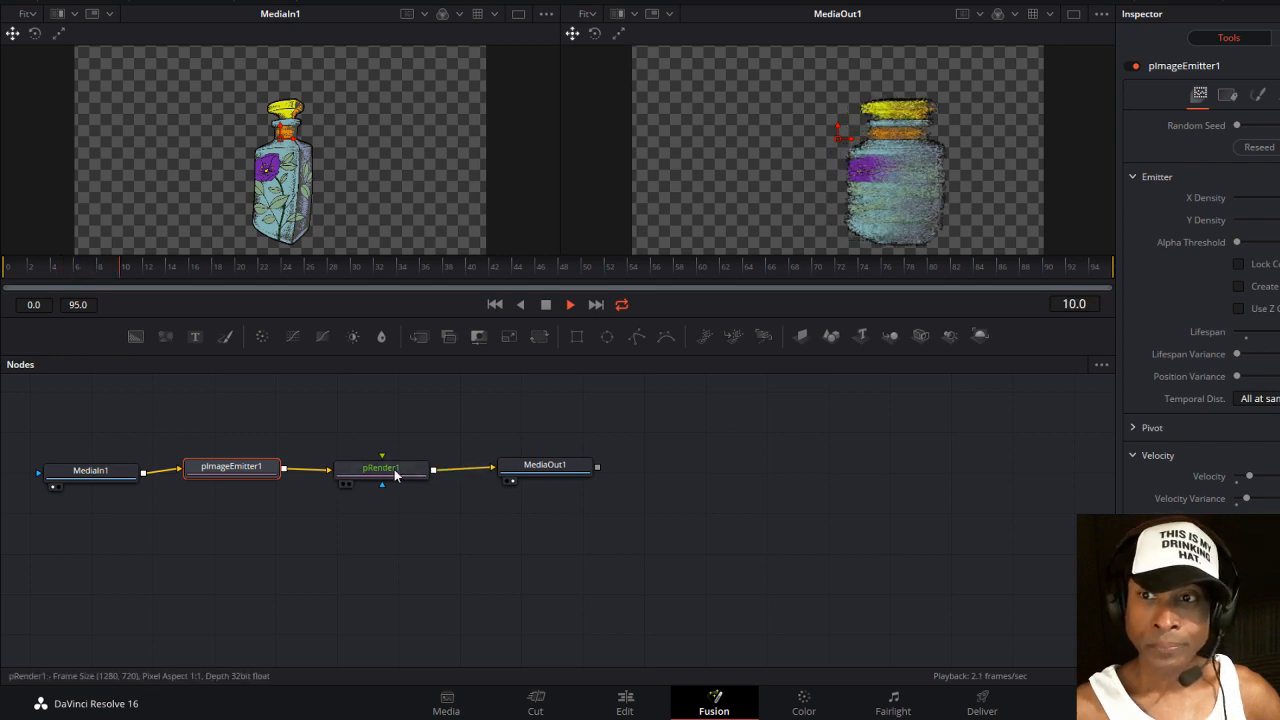
{"action": "mouse_move", "coordinate": [373, 477]}
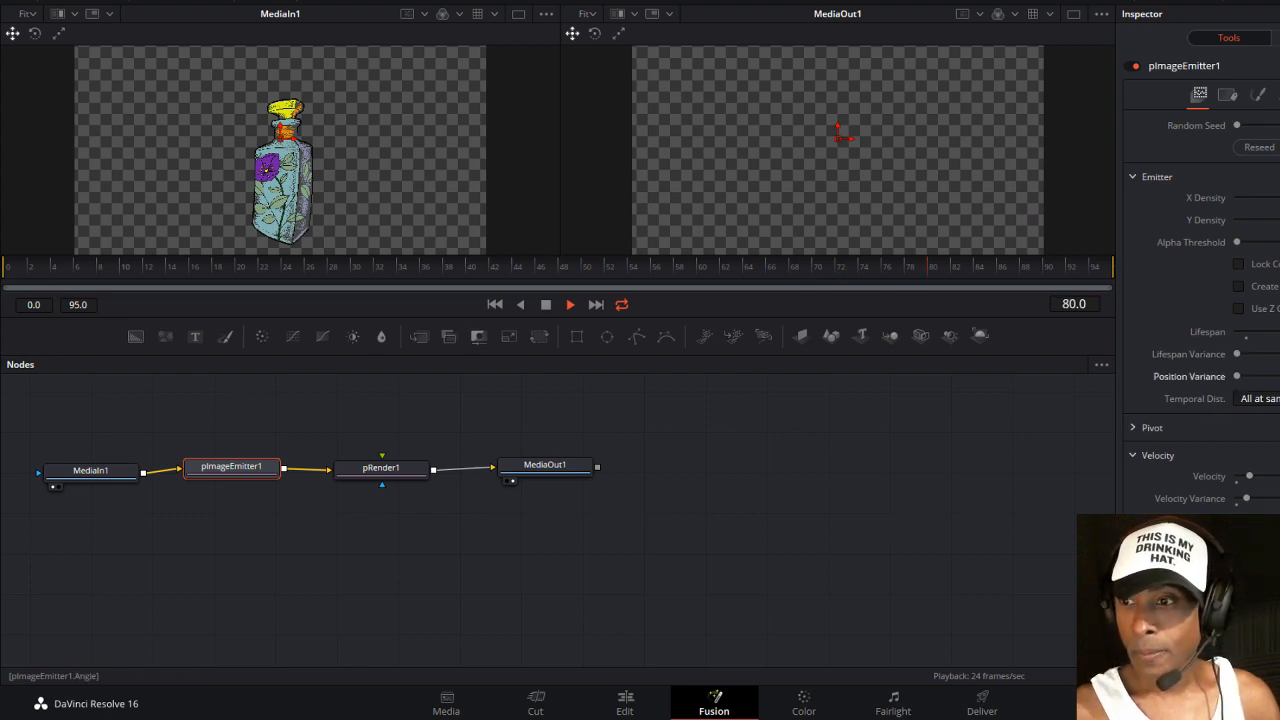
Raise pImageEmitter1's velocity and velocity variance a little further and replay the animation from the first frame.
{"action": "left_click_drag", "start_coordinate": [1251, 484], "coordinate": [1259, 484]}
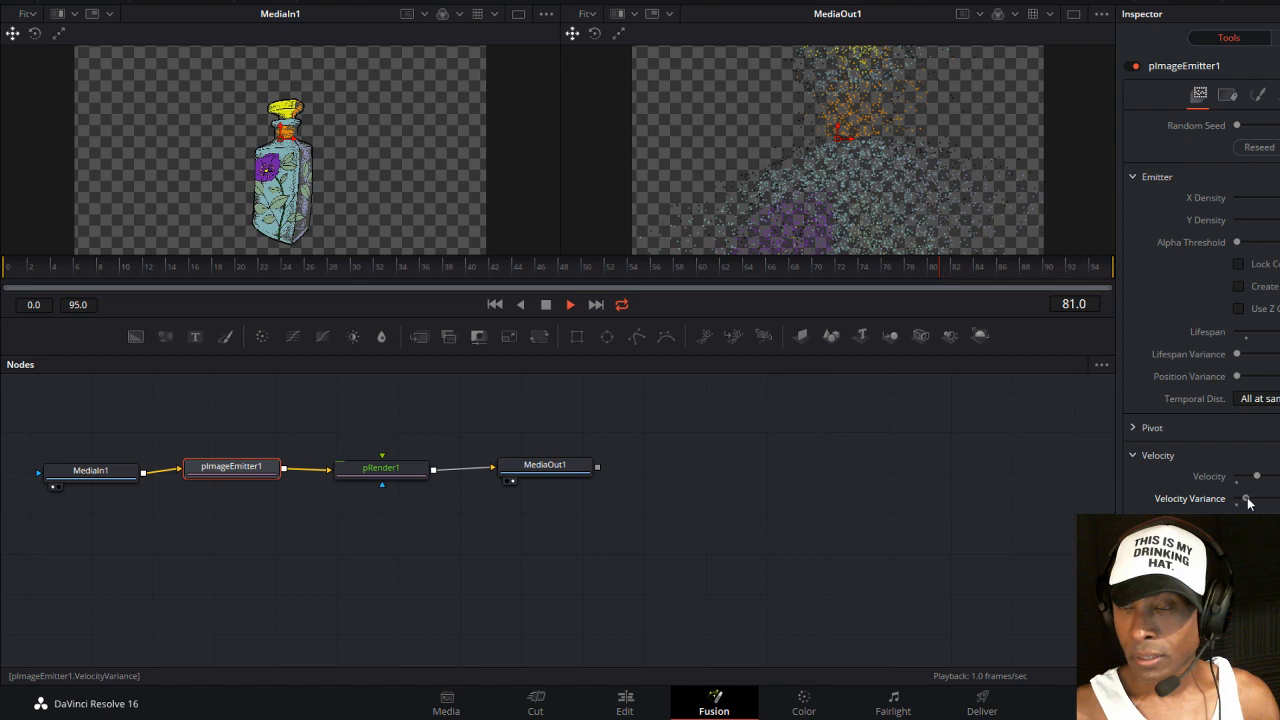
{"action": "left_click_drag", "start_coordinate": [1248, 502], "coordinate": [1250, 502]}
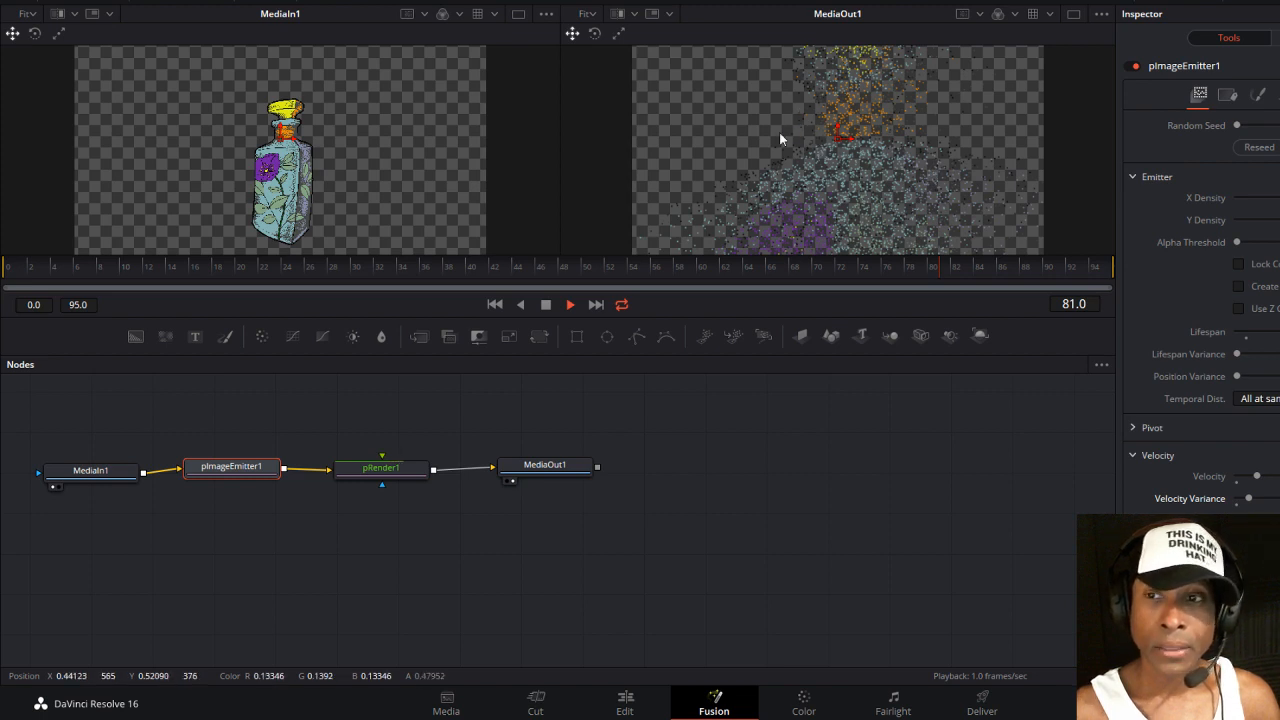
{"action": "left_click", "coordinate": [497, 304]}
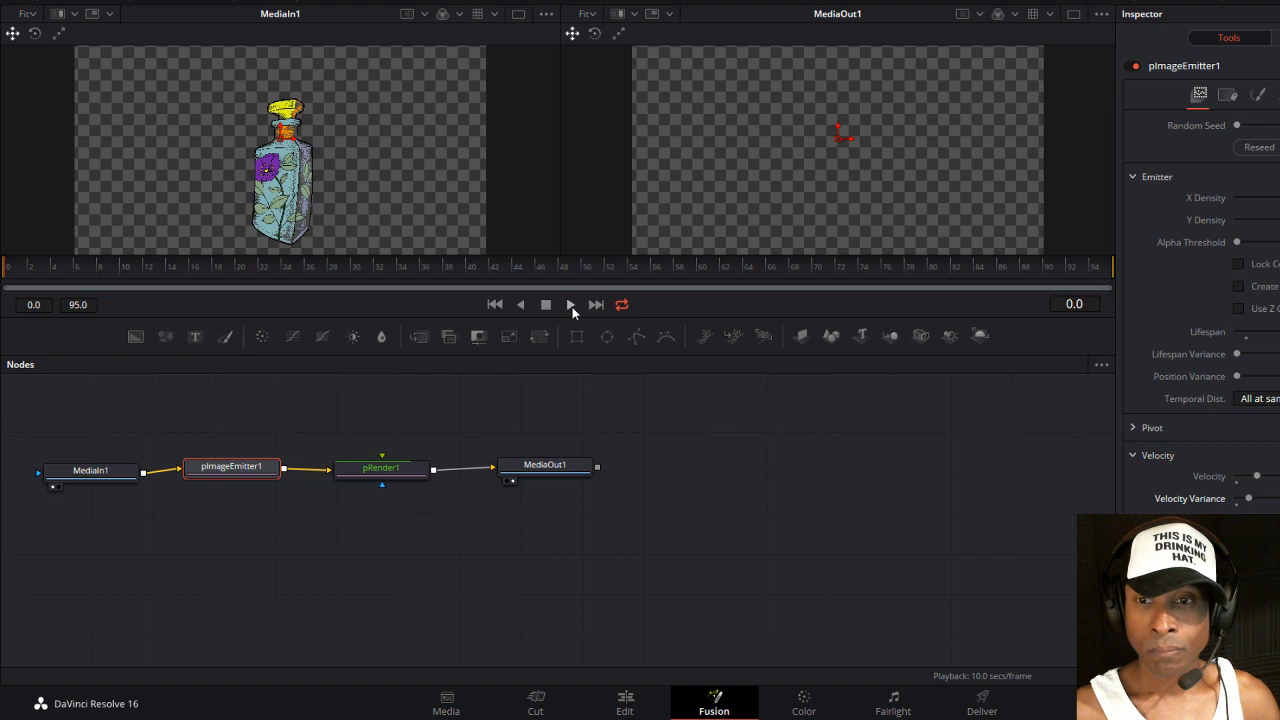
{"action": "left_click", "coordinate": [570, 305]}
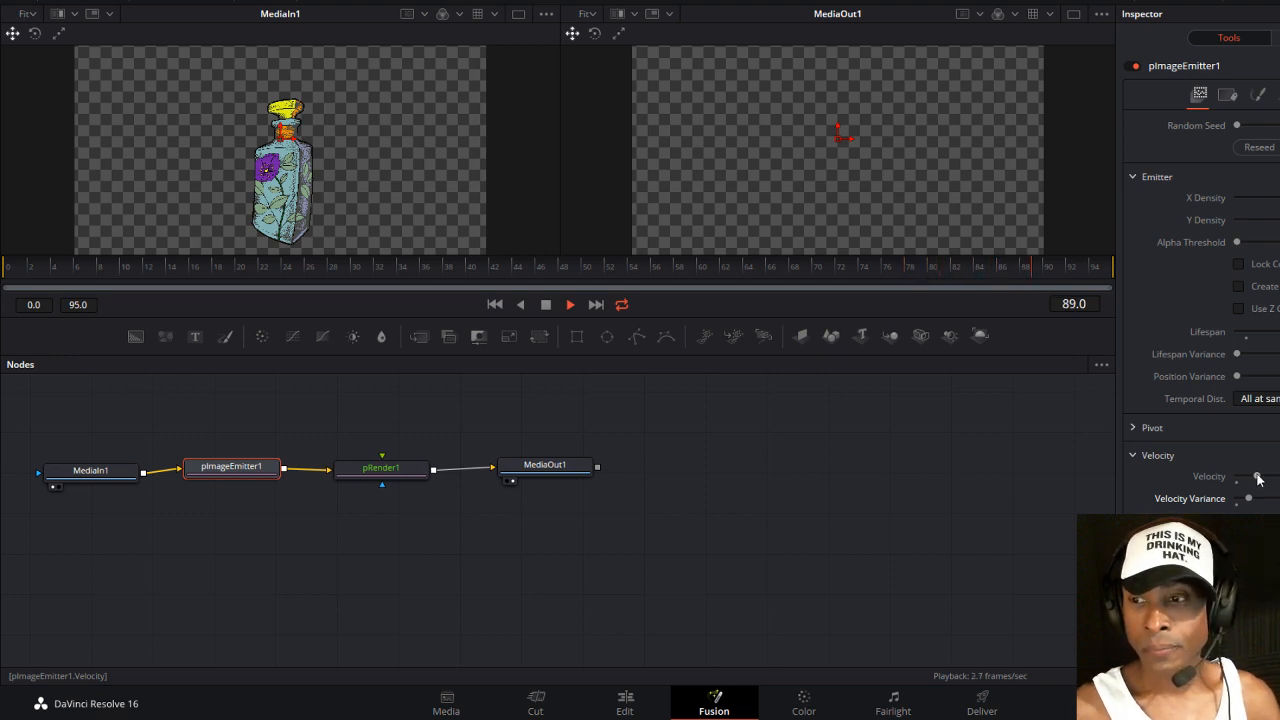
Slightly lower pImageEmitter1's velocity and velocity variance, replay the animation from the first frame, and return to frame 0.
{"action": "left_click", "coordinate": [545, 305]}
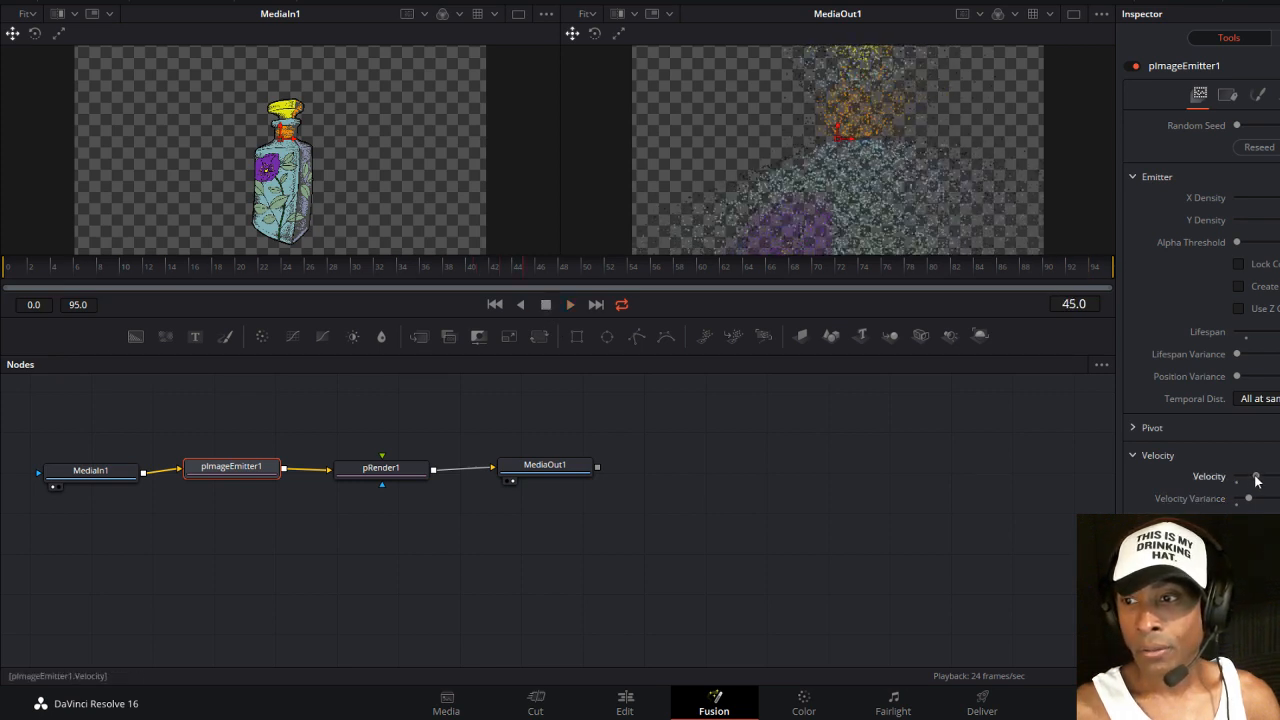
{"action": "left_click_drag", "start_coordinate": [1256, 479], "coordinate": [1254, 479]}
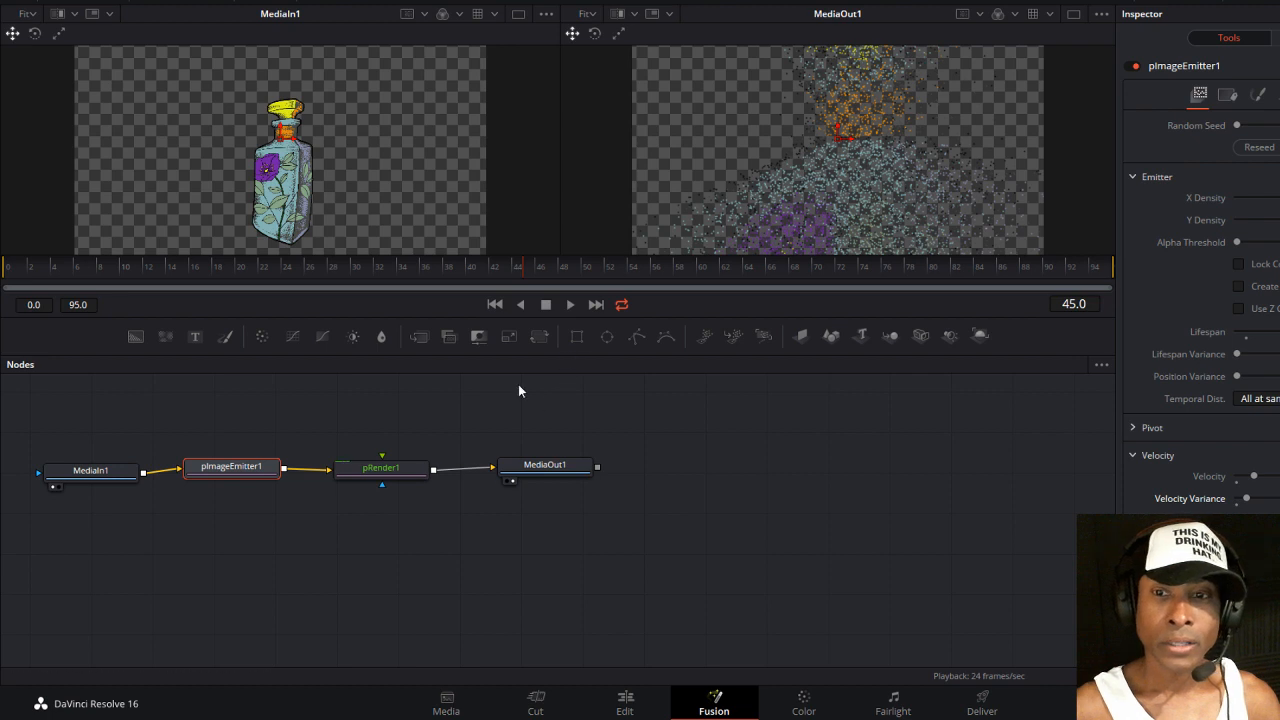
{"action": "left_click", "coordinate": [494, 304]}
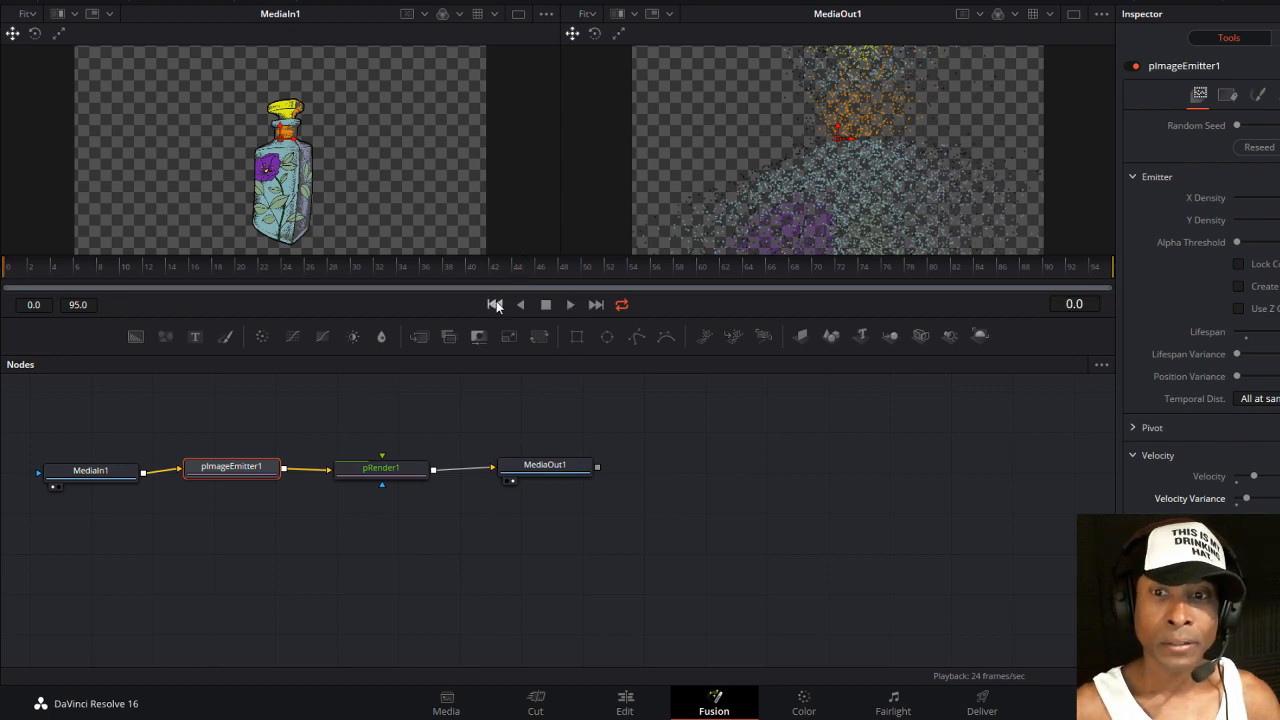
{"action": "left_click", "coordinate": [570, 305]}
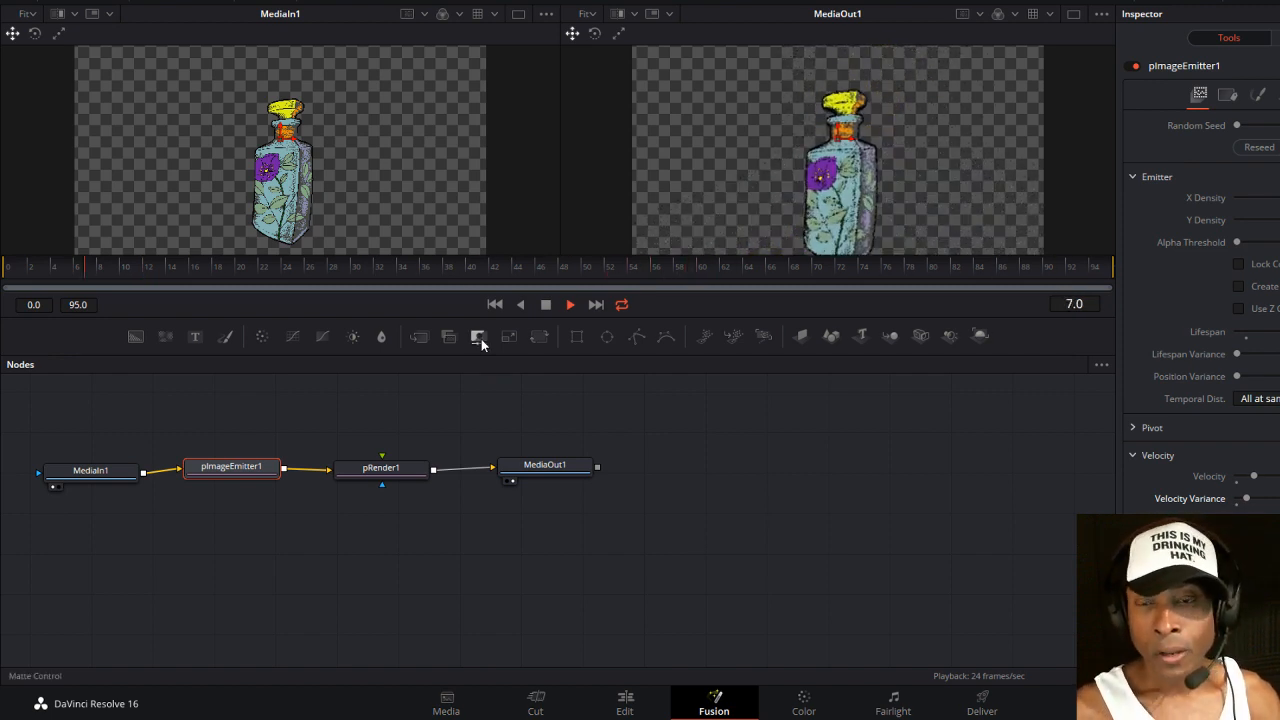
{"action": "left_click", "coordinate": [546, 305]}
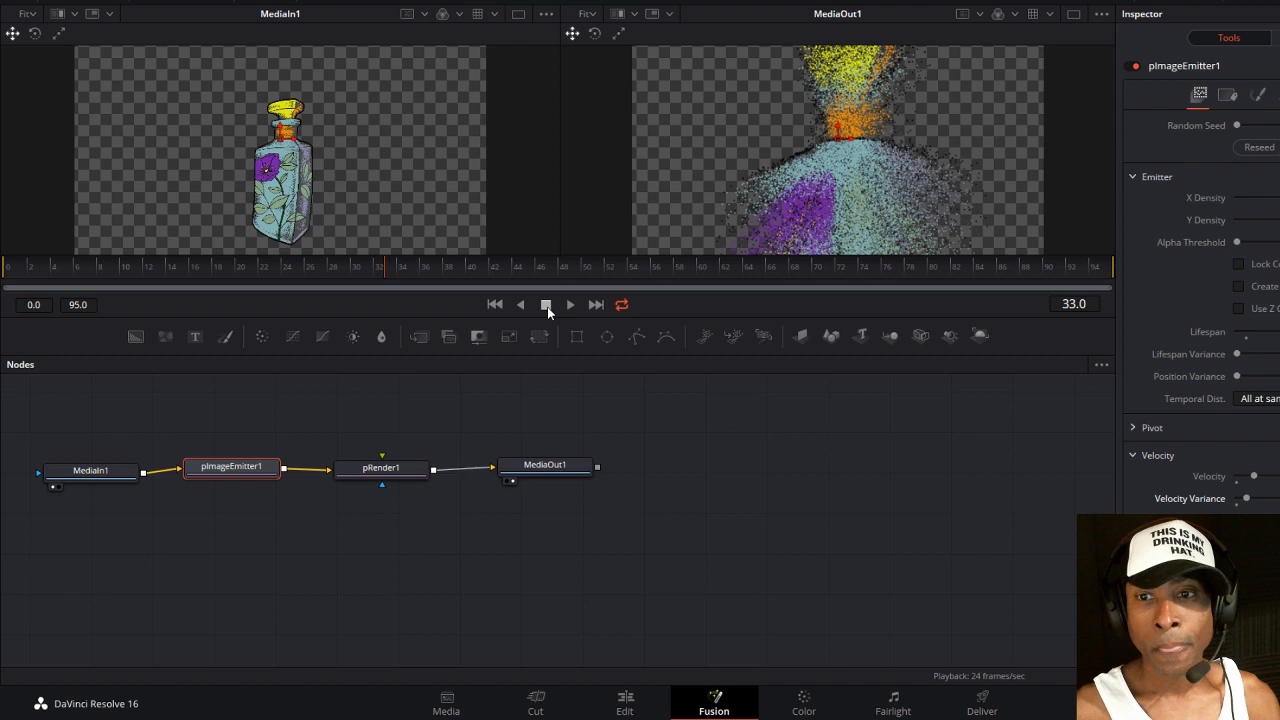
{"action": "left_click", "coordinate": [494, 305]}
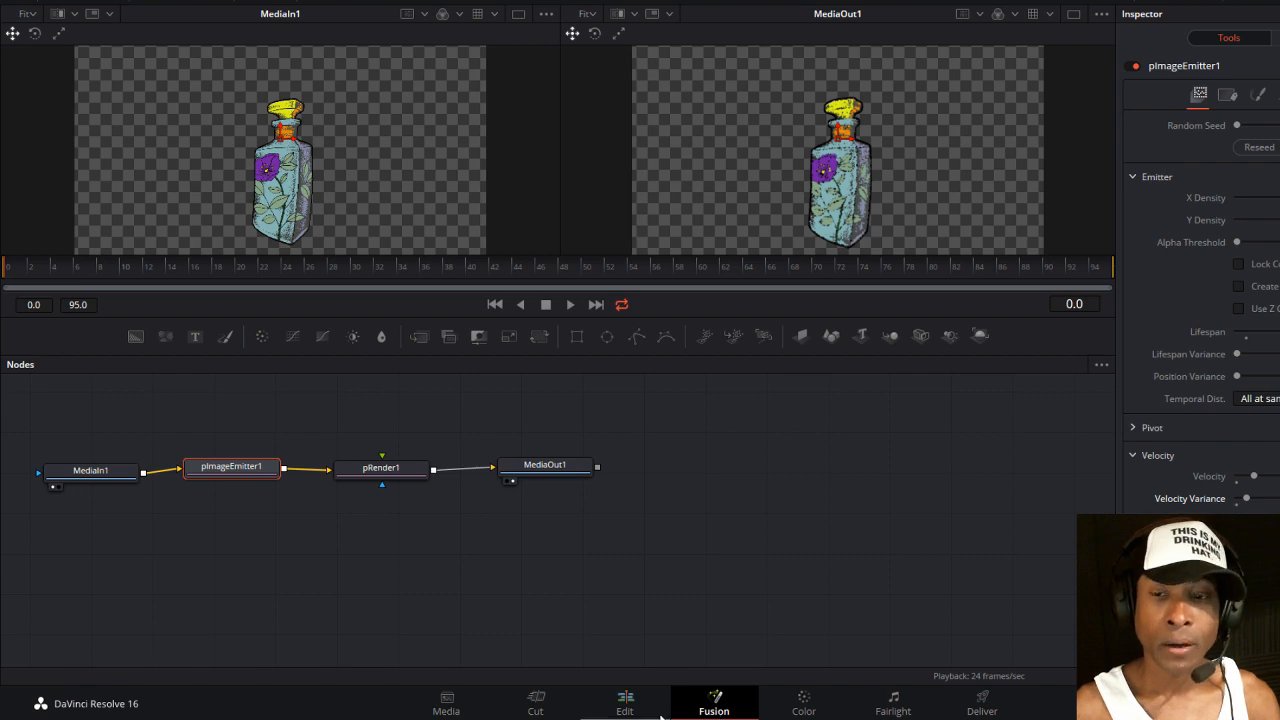
Switch to the Edit page and play the timeline through from its start twice to review the dissolve over the pink screen.
{"action": "left_click", "coordinate": [625, 705]}
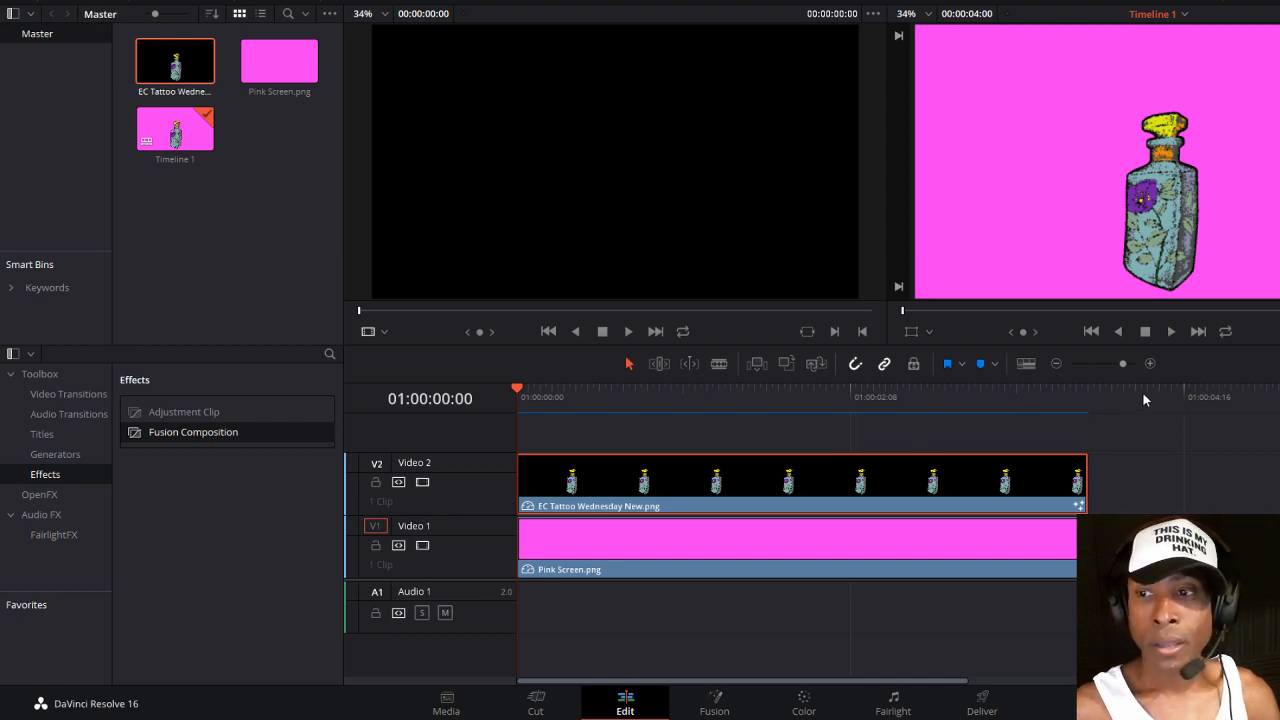
{"action": "left_click", "coordinate": [1170, 331]}
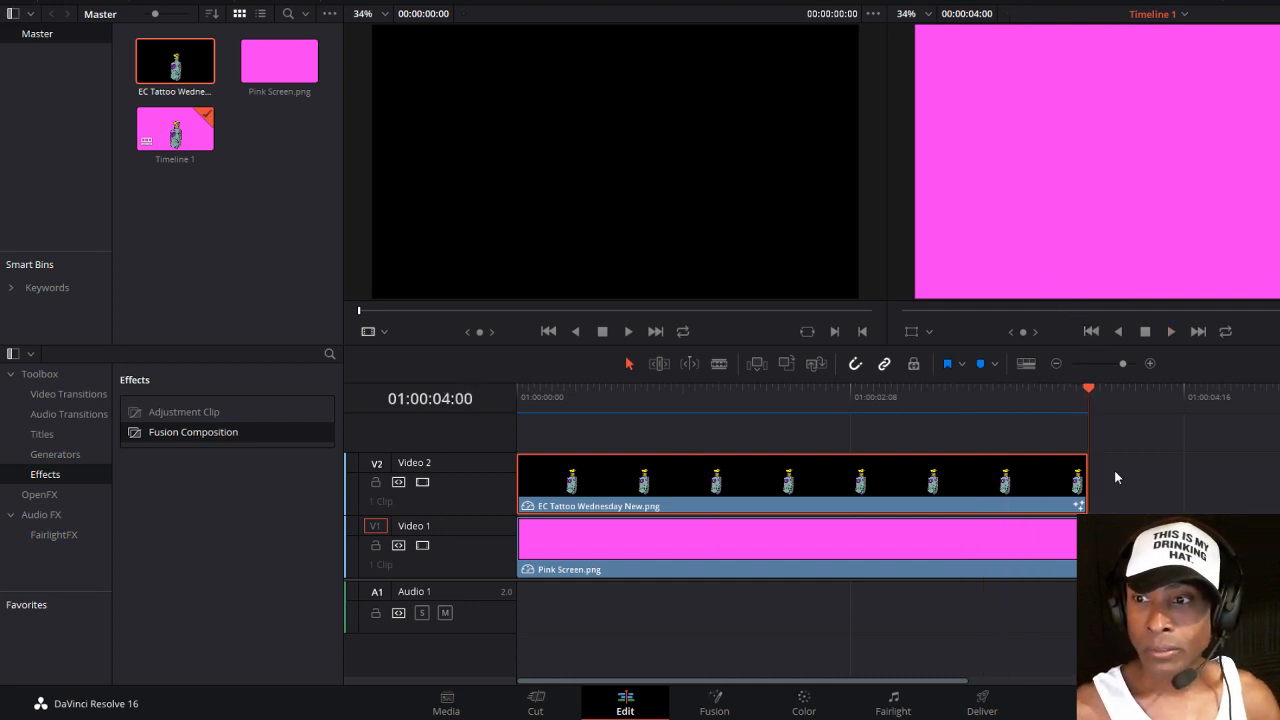
{"action": "left_click_drag", "start_coordinate": [1089, 393], "coordinate": [424, 380]}
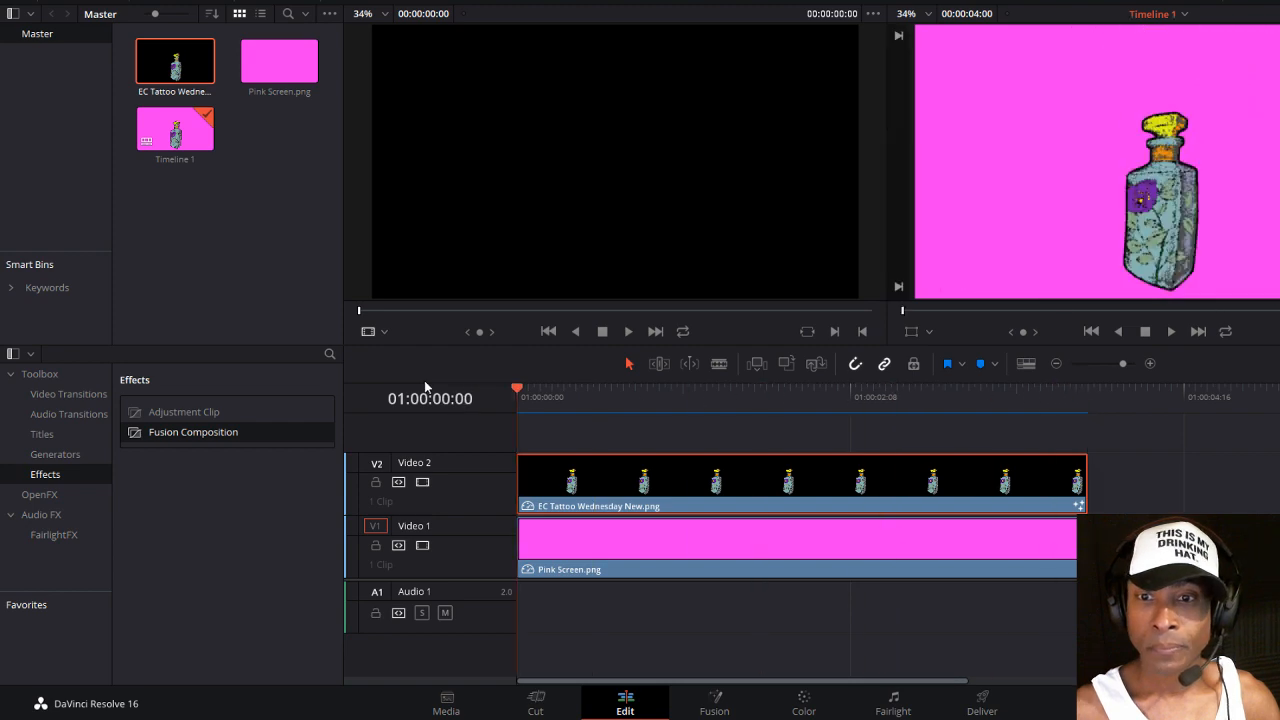
{"action": "left_click", "coordinate": [1171, 331]}
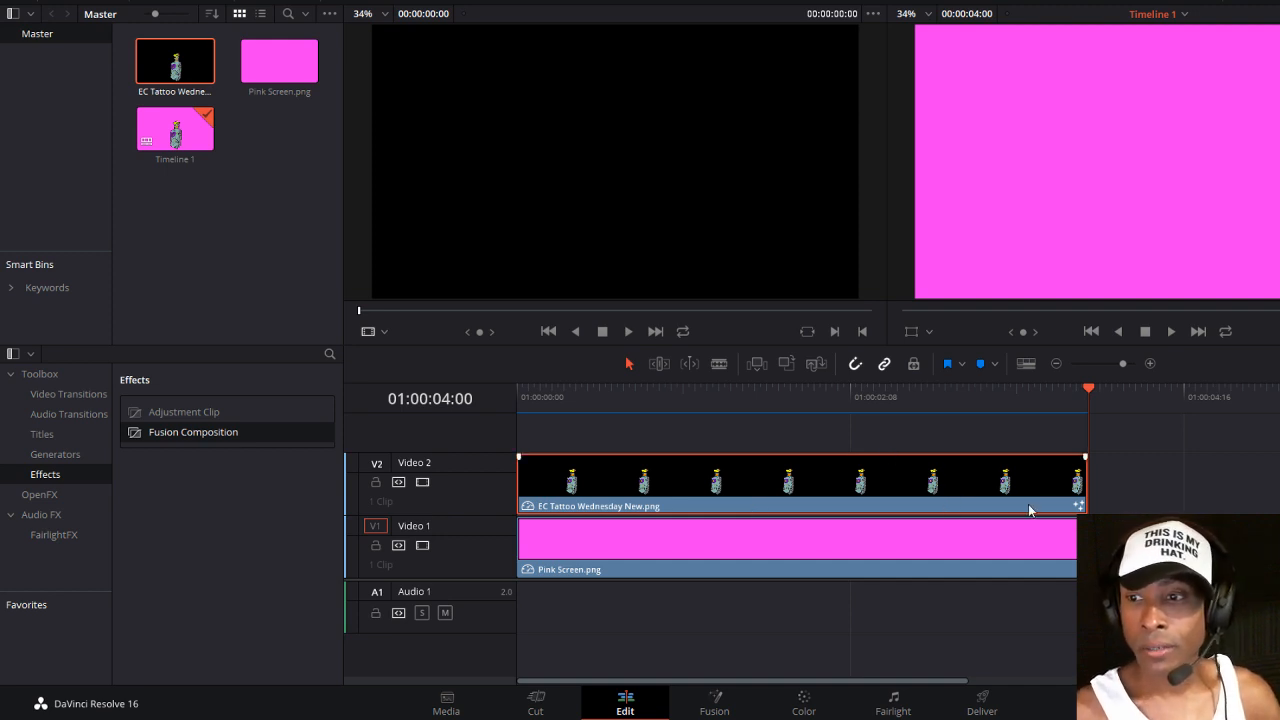
Trim the end of the animated decanter clip on Video 2 and move the clip so it ends at 01:00:04:00.
{"action": "left_click", "coordinate": [1088, 486]}
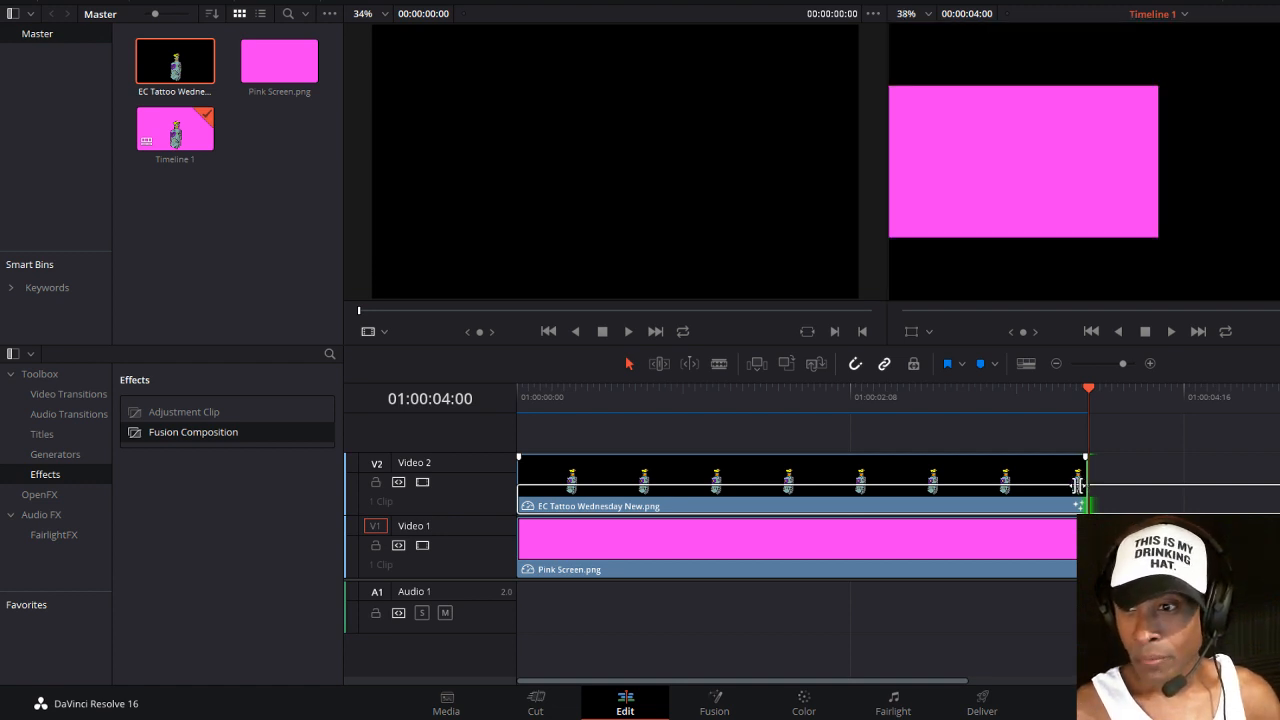
{"action": "mouse_move", "coordinate": [1078, 486]}
{"action": "left_mouse_down"}
{"action": "mouse_move", "coordinate": [1066, 486]}
{"action": "mouse_move", "coordinate": [1086, 486]}
{"action": "left_mouse_up"}
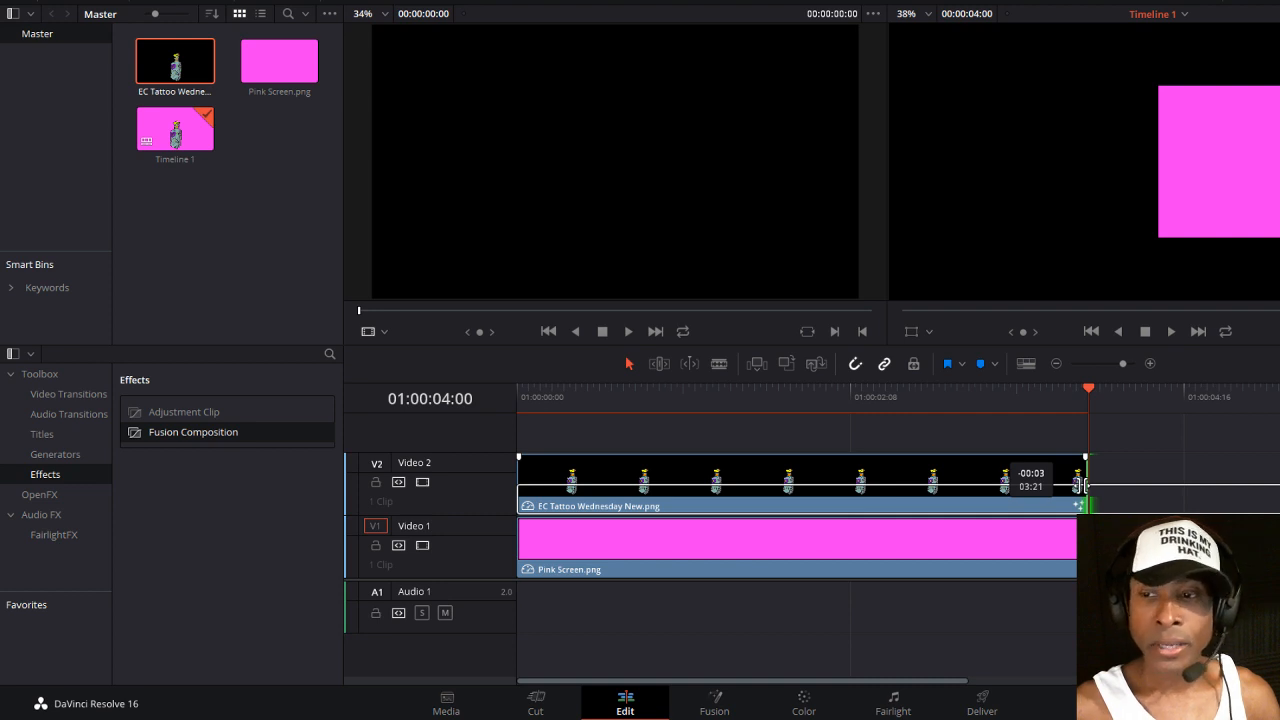
{"action": "left_click_drag", "start_coordinate": [1073, 485], "coordinate": [1002, 469]}
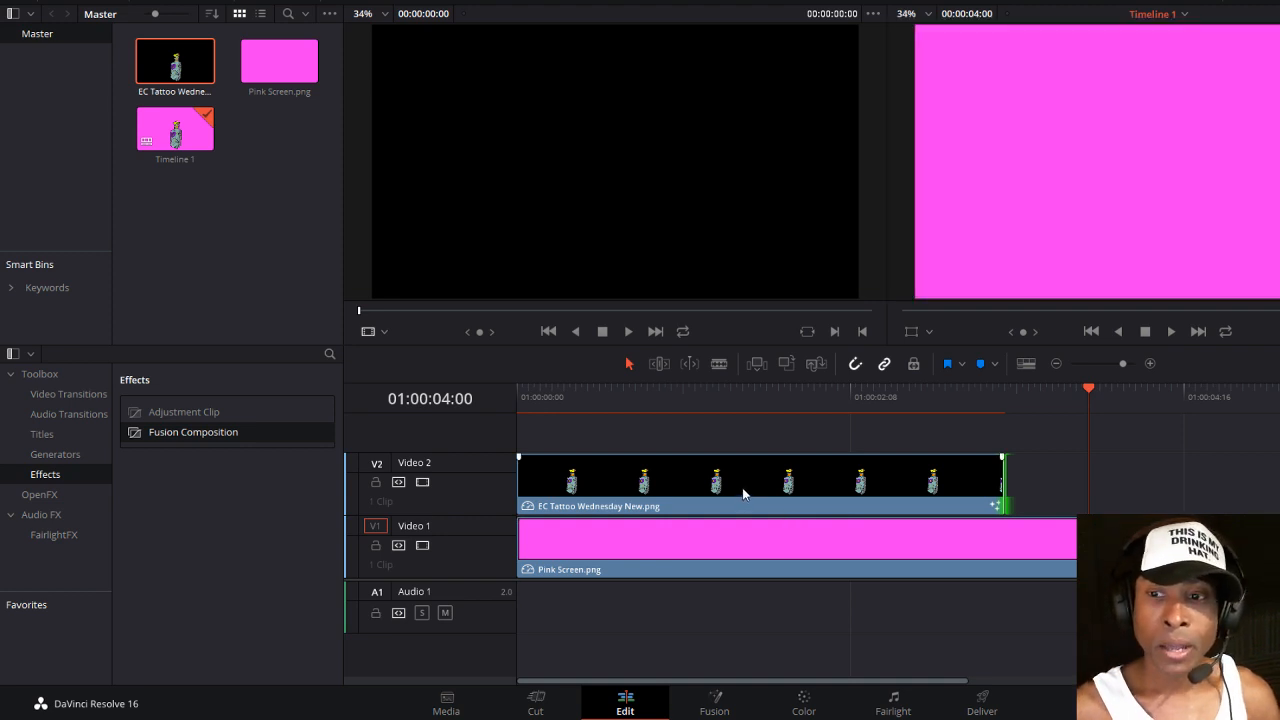
{"action": "left_click_drag", "start_coordinate": [743, 492], "coordinate": [827, 499]}
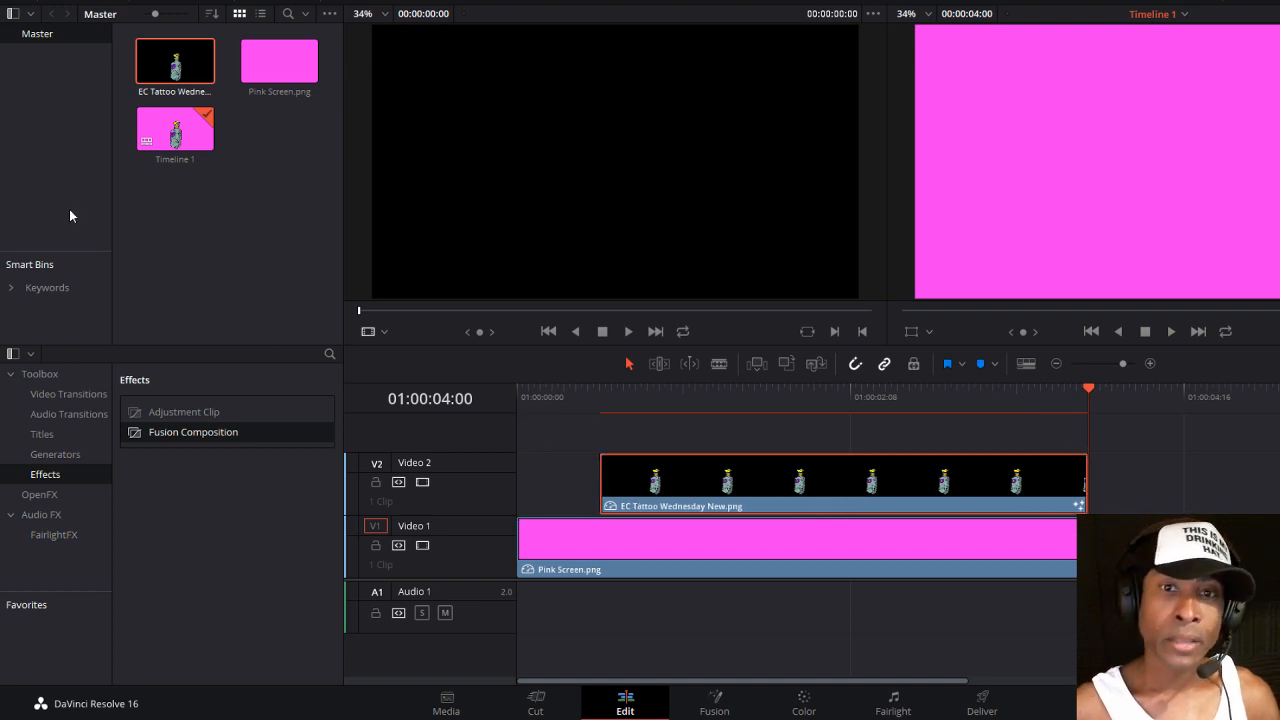
Add EC Tattoo Wednesday New.png at the timeline start and shorten it to fill the gap before the animated clip on Video 2.
{"action": "left_click_drag", "start_coordinate": [178, 60], "coordinate": [509, 439]}
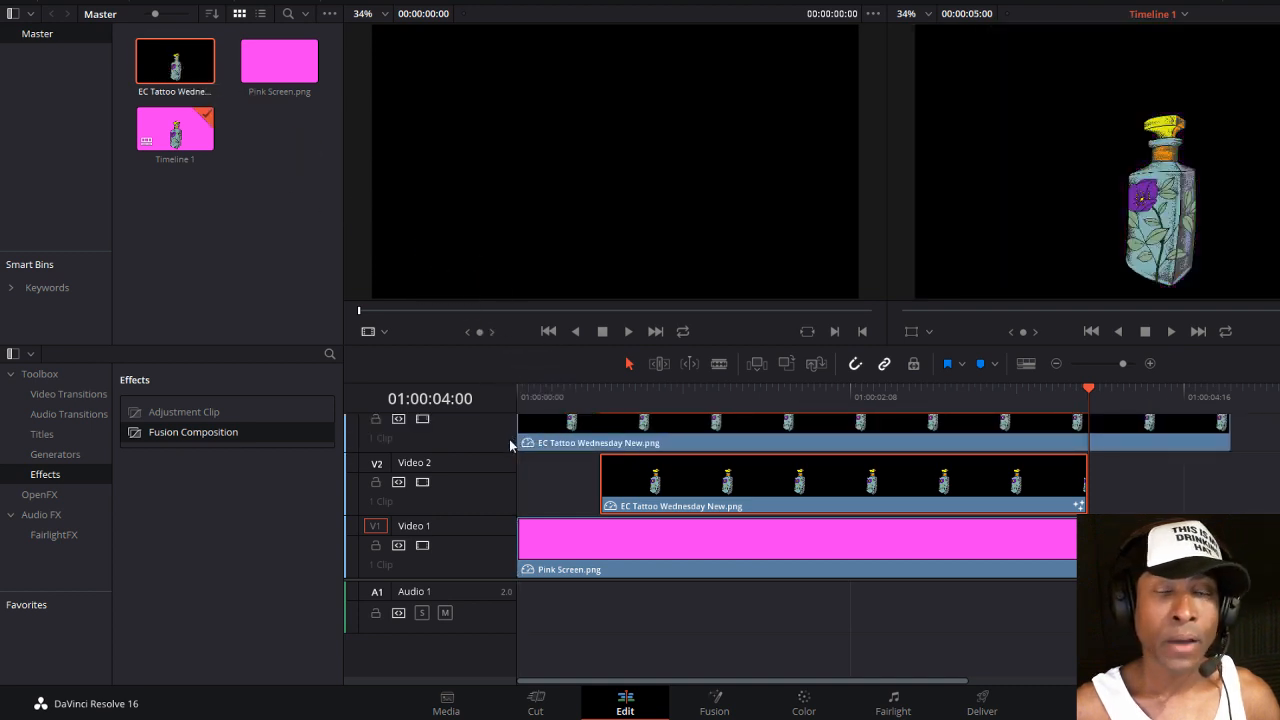
{"action": "left_click", "coordinate": [1229, 436]}
{"action": "left_click_drag", "start_coordinate": [1196, 434], "coordinate": [541, 487]}
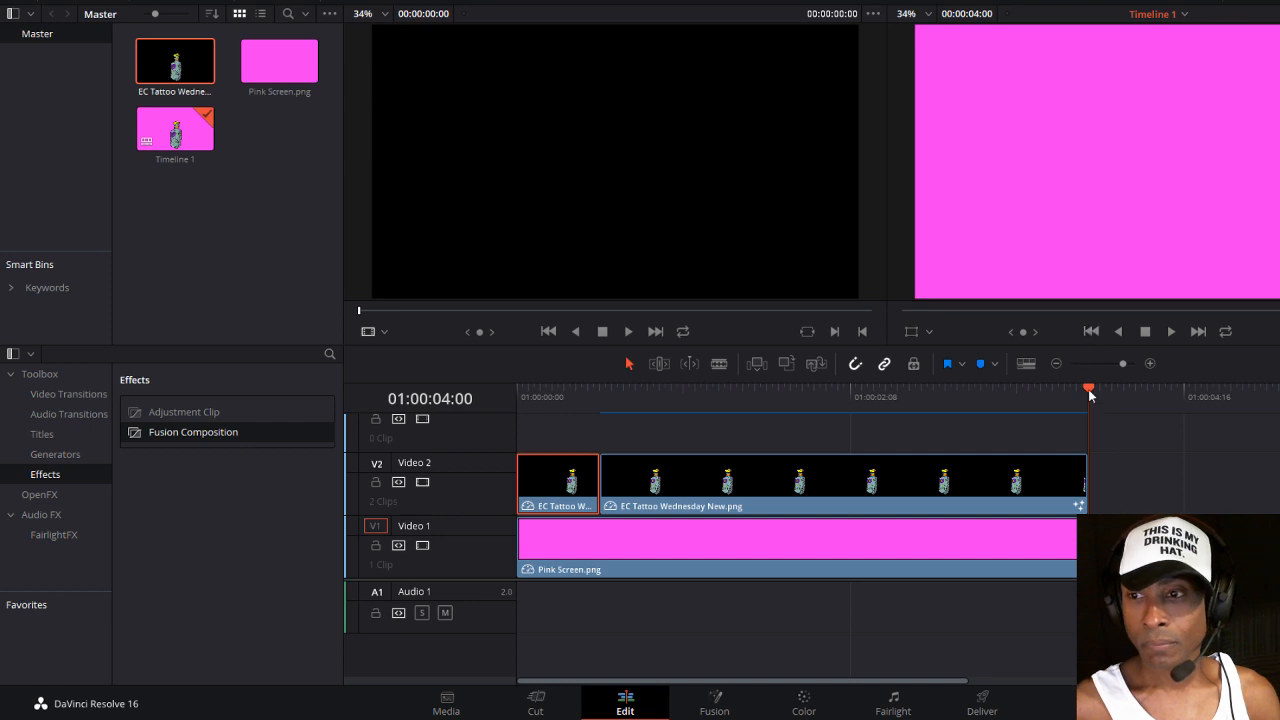
Play the timeline from the start to review the still decanter leading into the dissolve, and return the playhead to the beginning.
{"action": "left_click_drag", "start_coordinate": [1090, 396], "coordinate": [517, 390]}
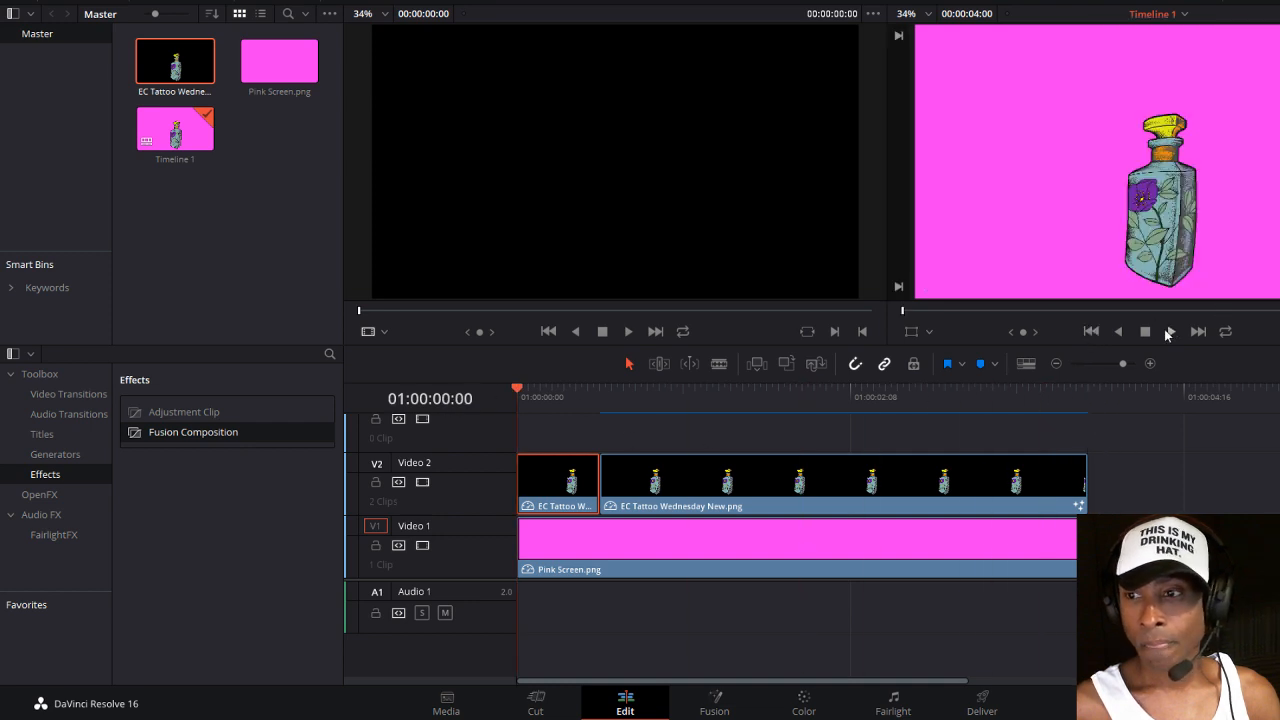
{"action": "left_click", "coordinate": [1168, 332]}
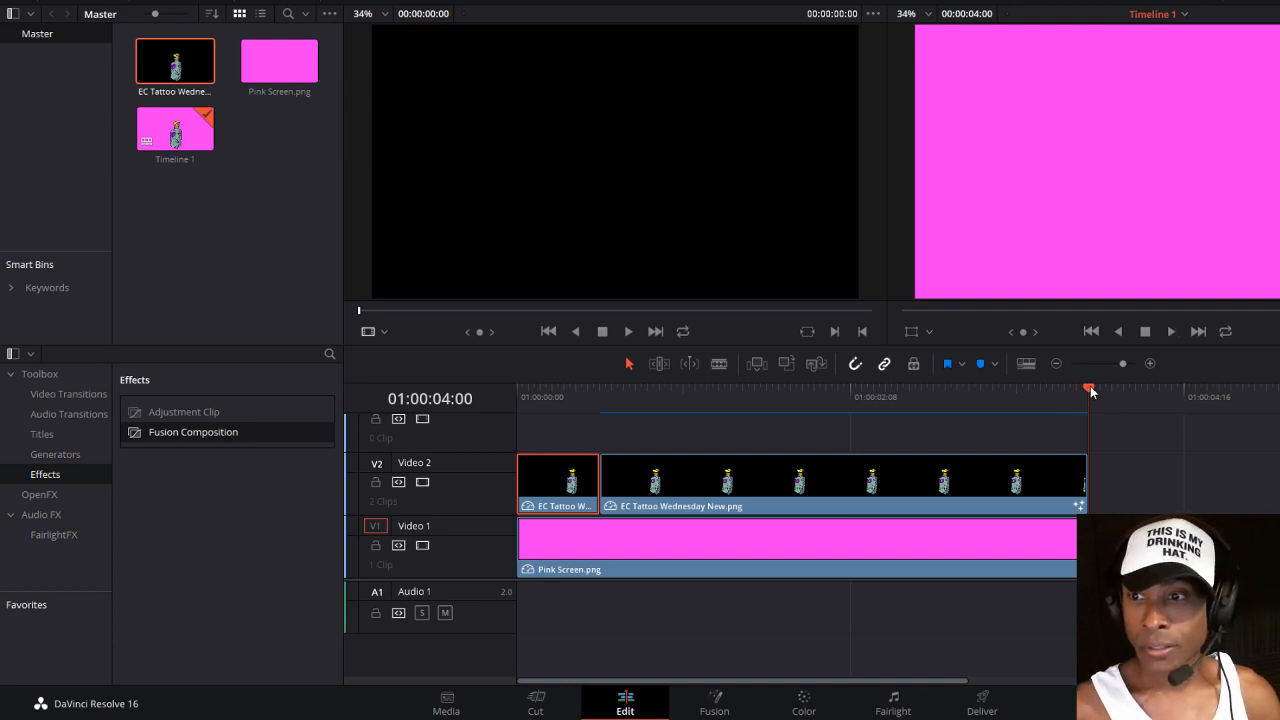
{"action": "left_click_drag", "start_coordinate": [1087, 391], "coordinate": [517, 391]}
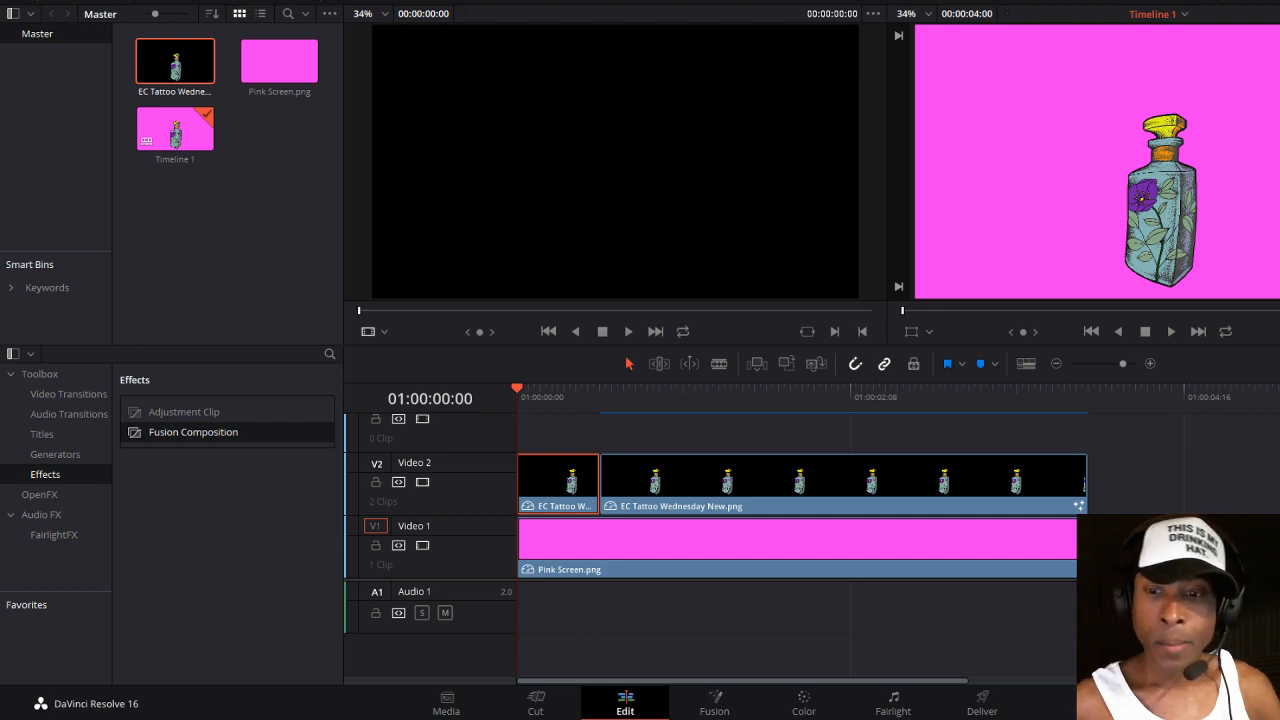
On the Deliver page, set the render filename to "9-18-19 Youtube Stinger For OBS".
{"action": "left_click", "coordinate": [990, 709]}
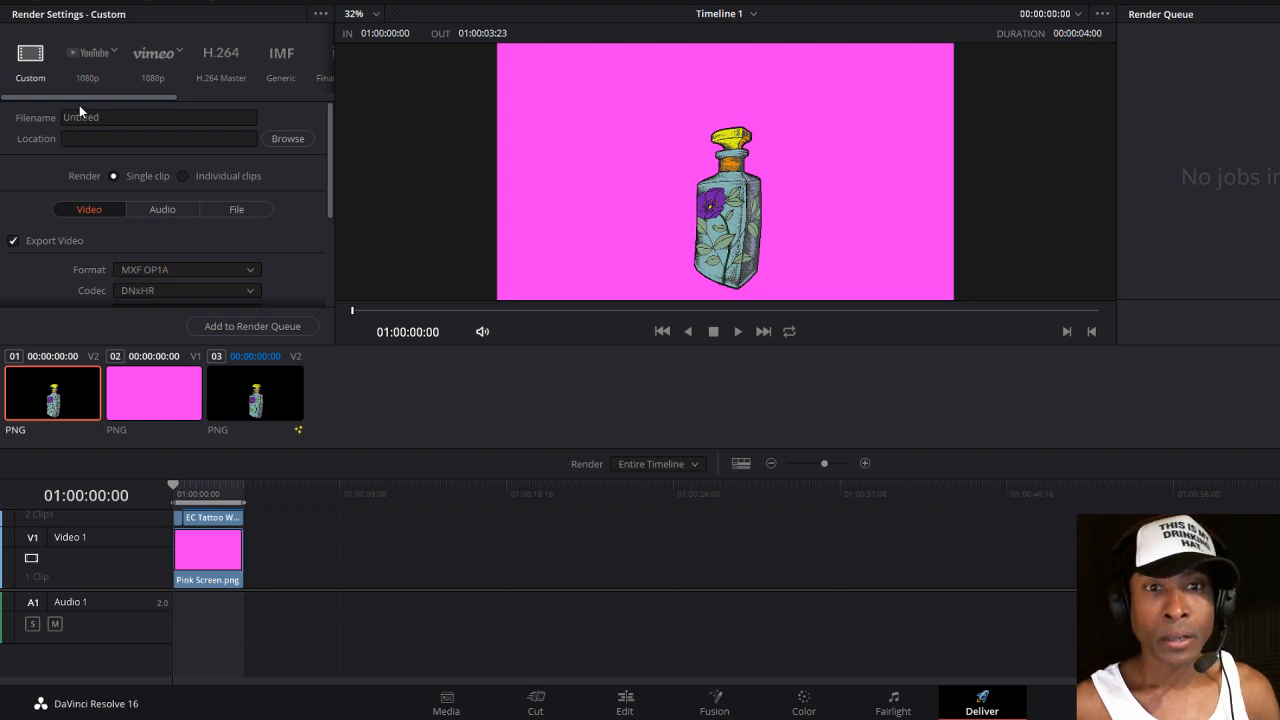
{"action": "left_click", "coordinate": [113, 117]}
{"action": "key", "text": "BackSpace"}
{"action": "key", "text": "BackSpace"}
{"action": "key", "text": "BackSpace"}
{"action": "key", "text": "BackSpace"}
{"action": "key", "text": "BackSpace"}
{"action": "key", "text": "BackSpace"}
{"action": "key", "text": "BackSpace"}
{"action": "key", "text": "BackSpace"}
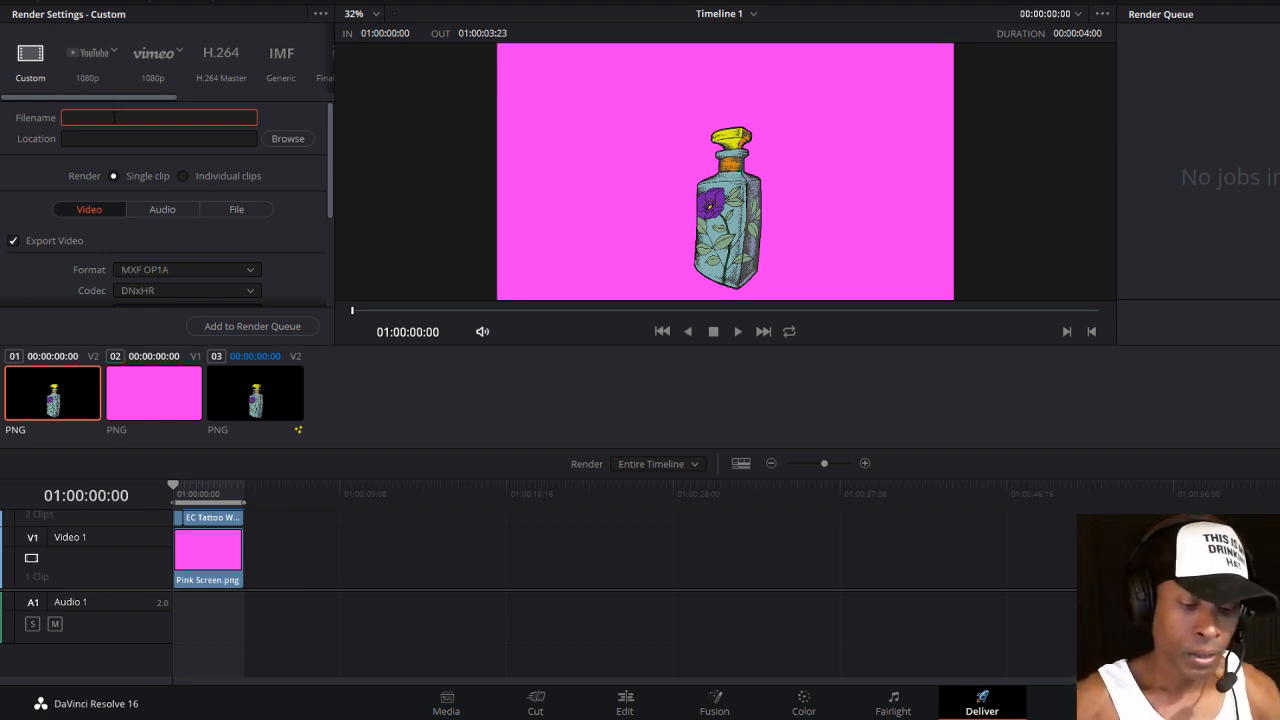
{"action": "type", "text": "9-"}
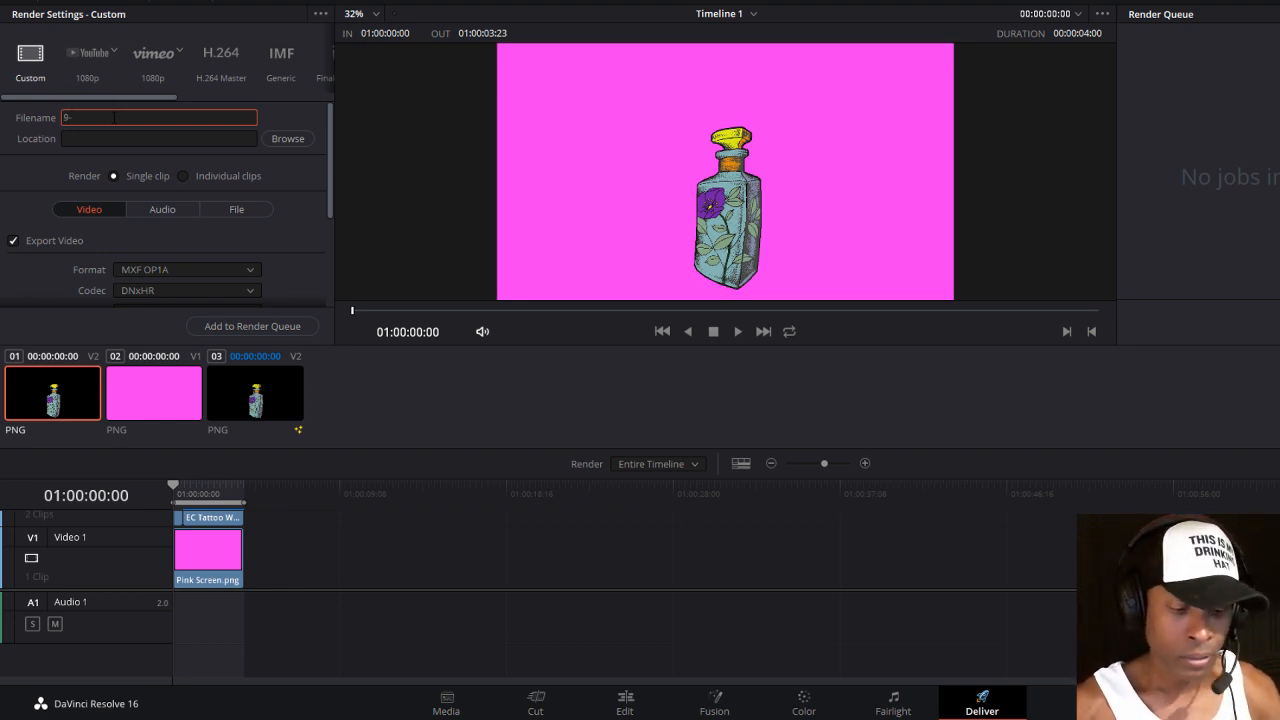
{"action": "type", "text": "18-19"}
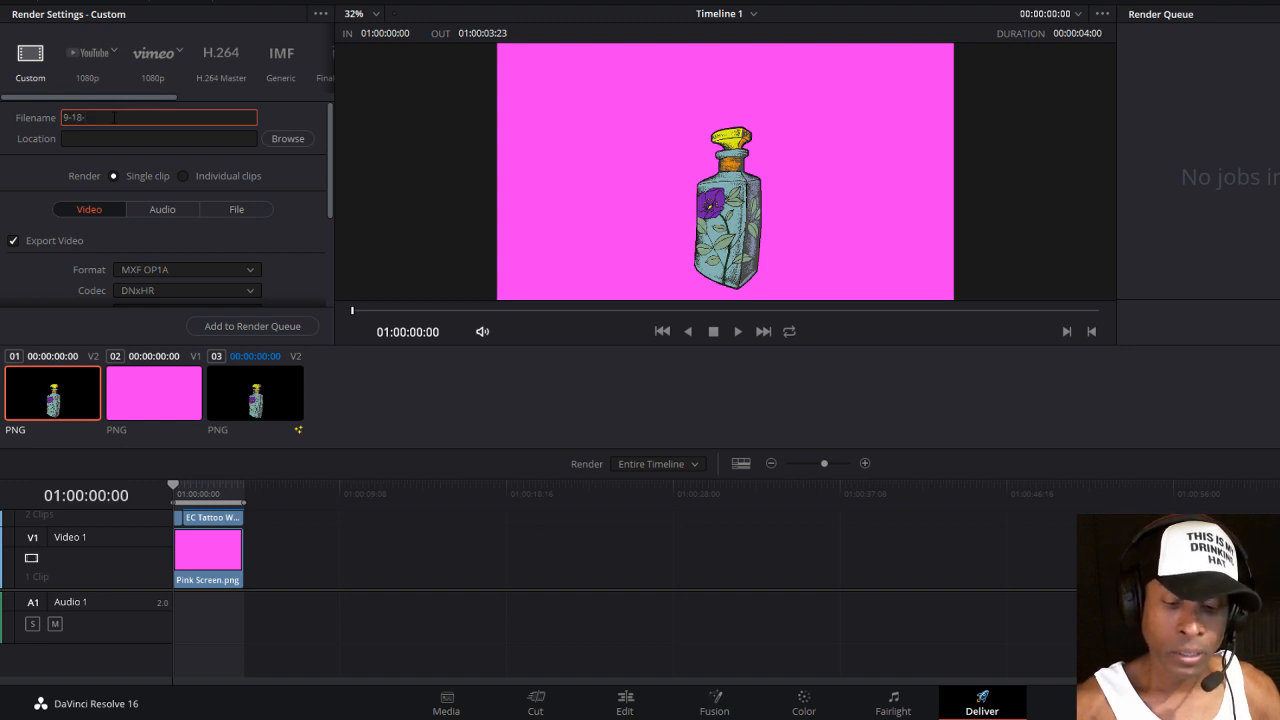
{"action": "type", "text": " Yout"}
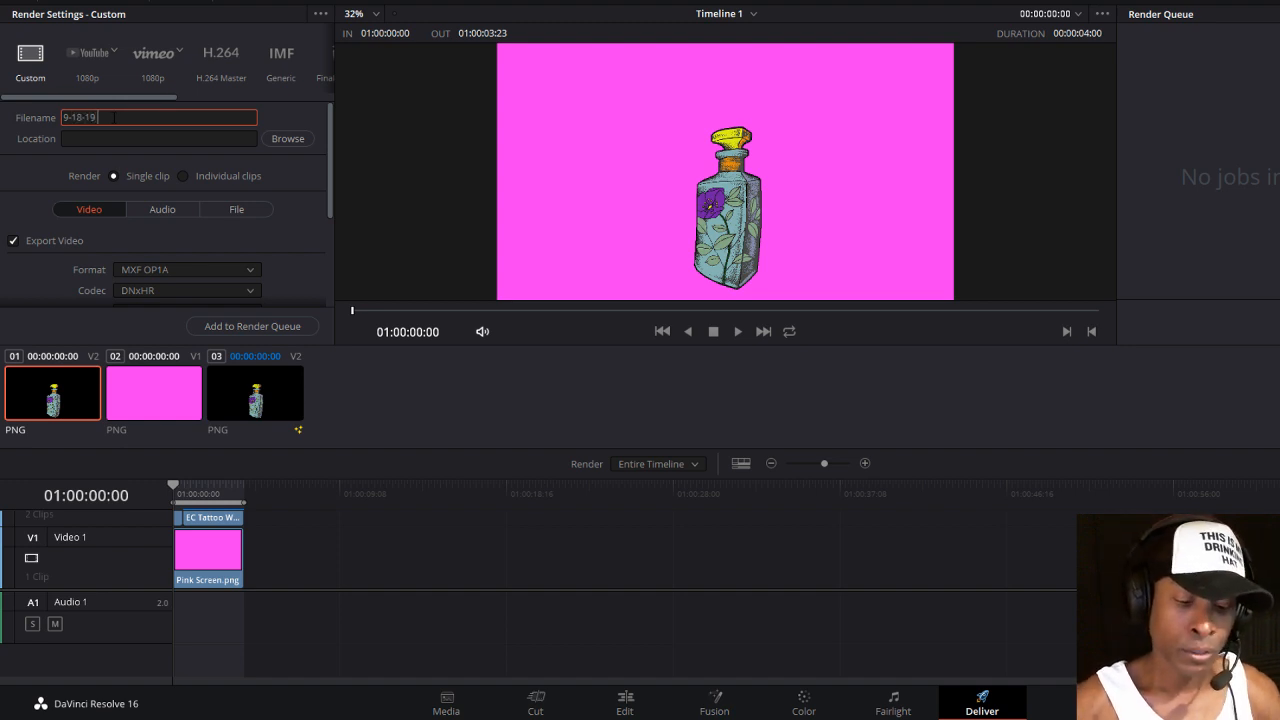
{"action": "type", "text": "ube"}
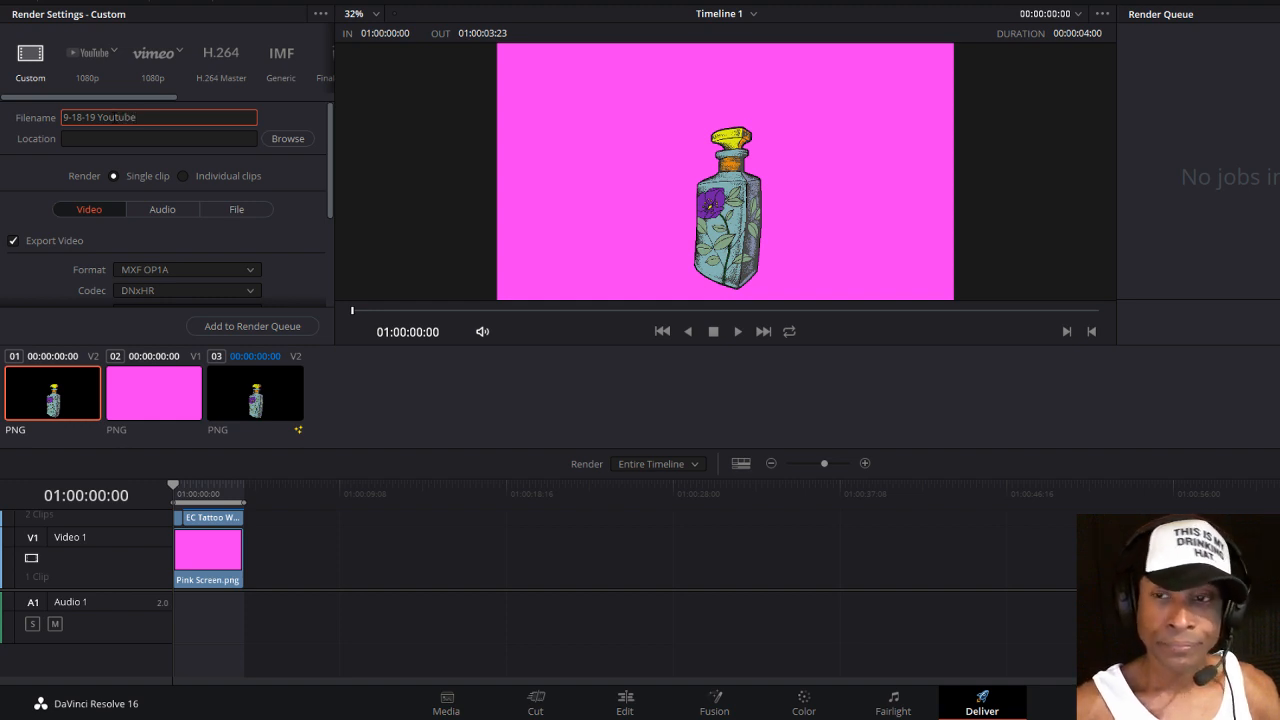
{"action": "type", "text": " Stinger F"}
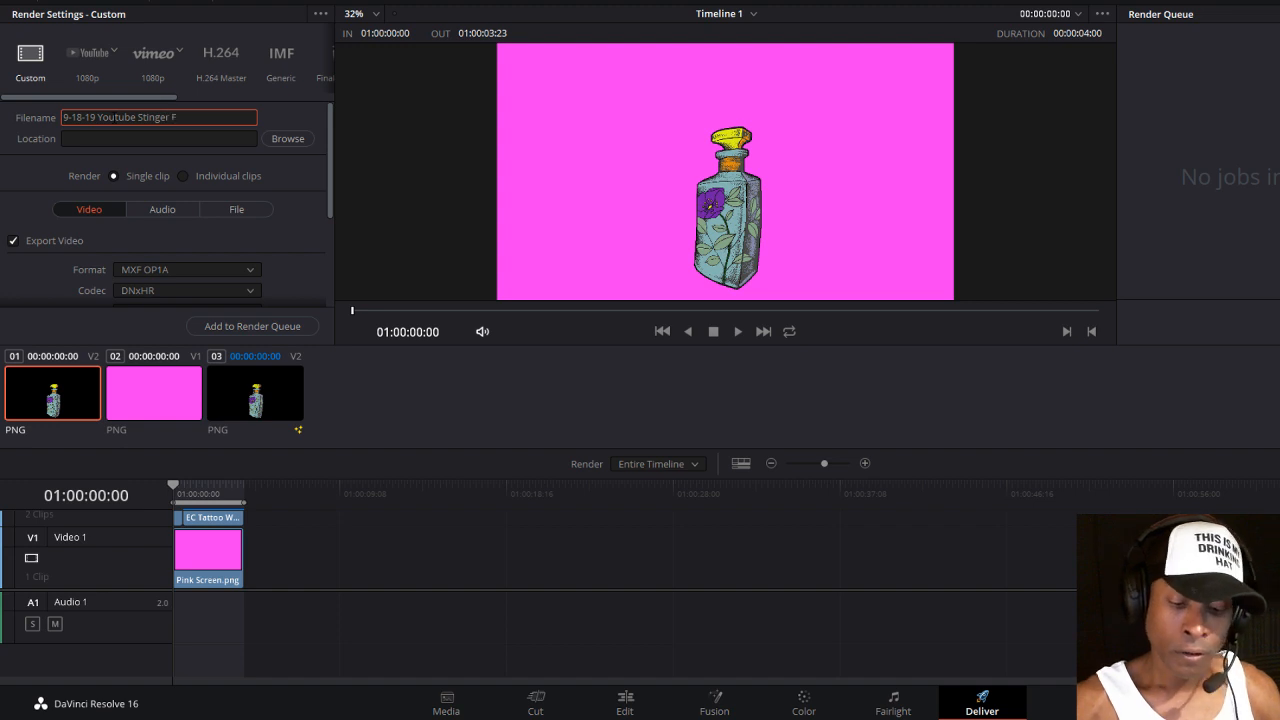
{"action": "type", "text": "or OB"}
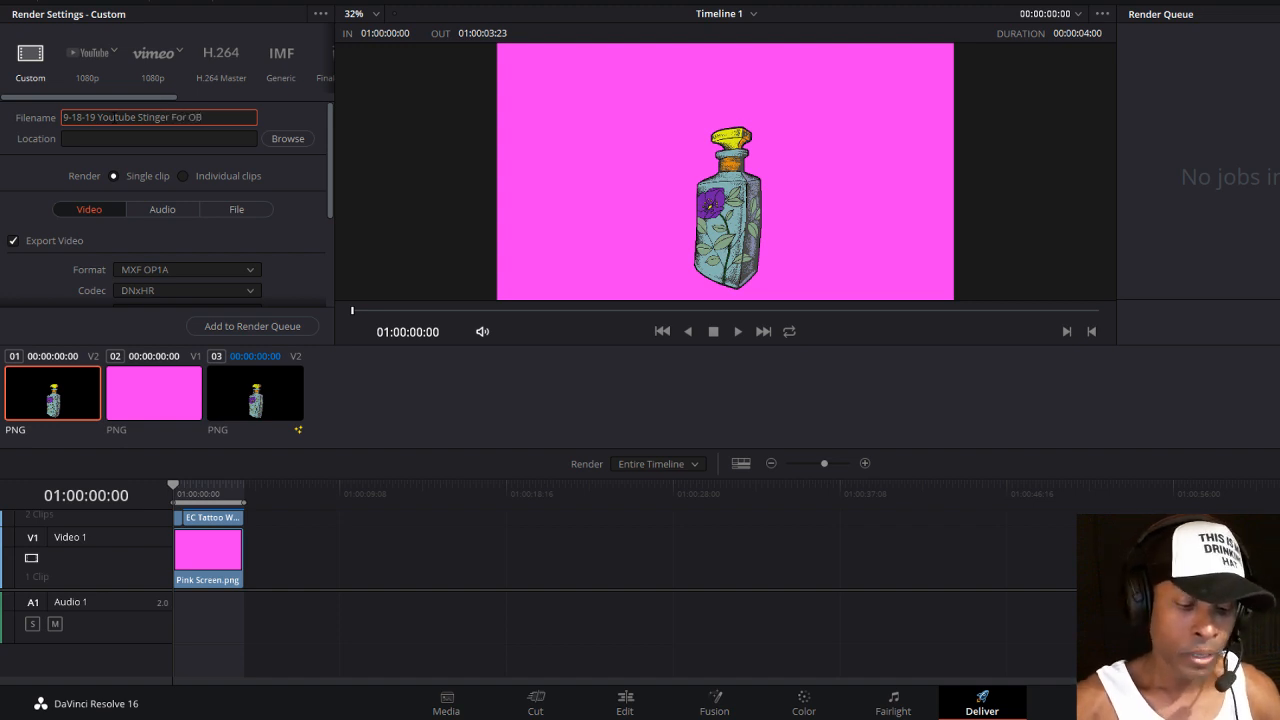
{"action": "type", "text": "S"}
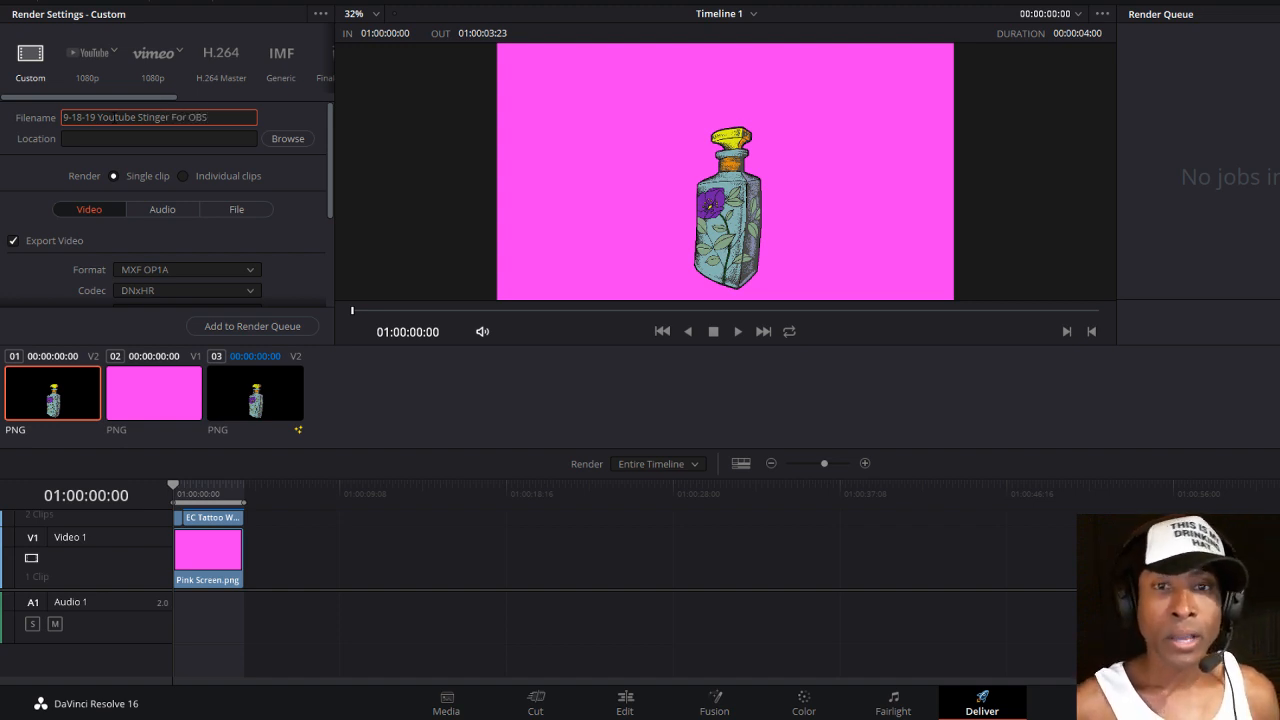
Set the render location to the Davinci Stuff folder inside Pictures.
{"action": "left_click", "coordinate": [289, 139]}
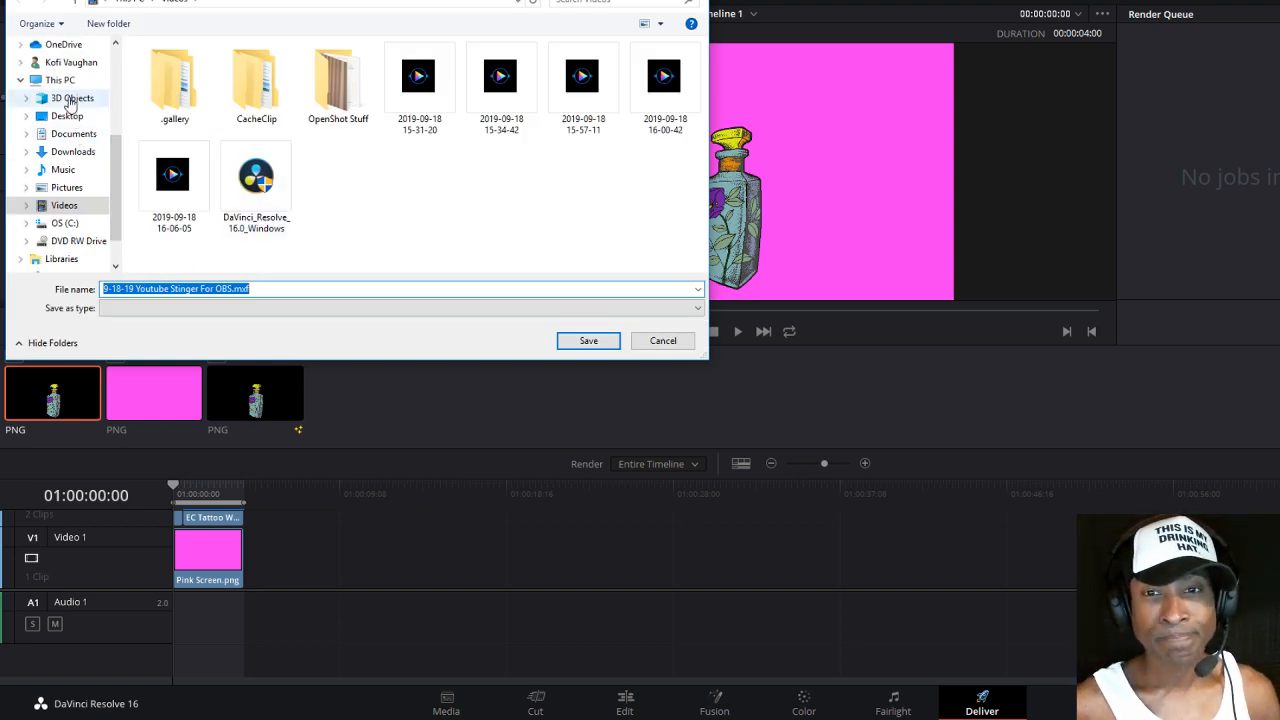
{"action": "left_click", "coordinate": [68, 187]}
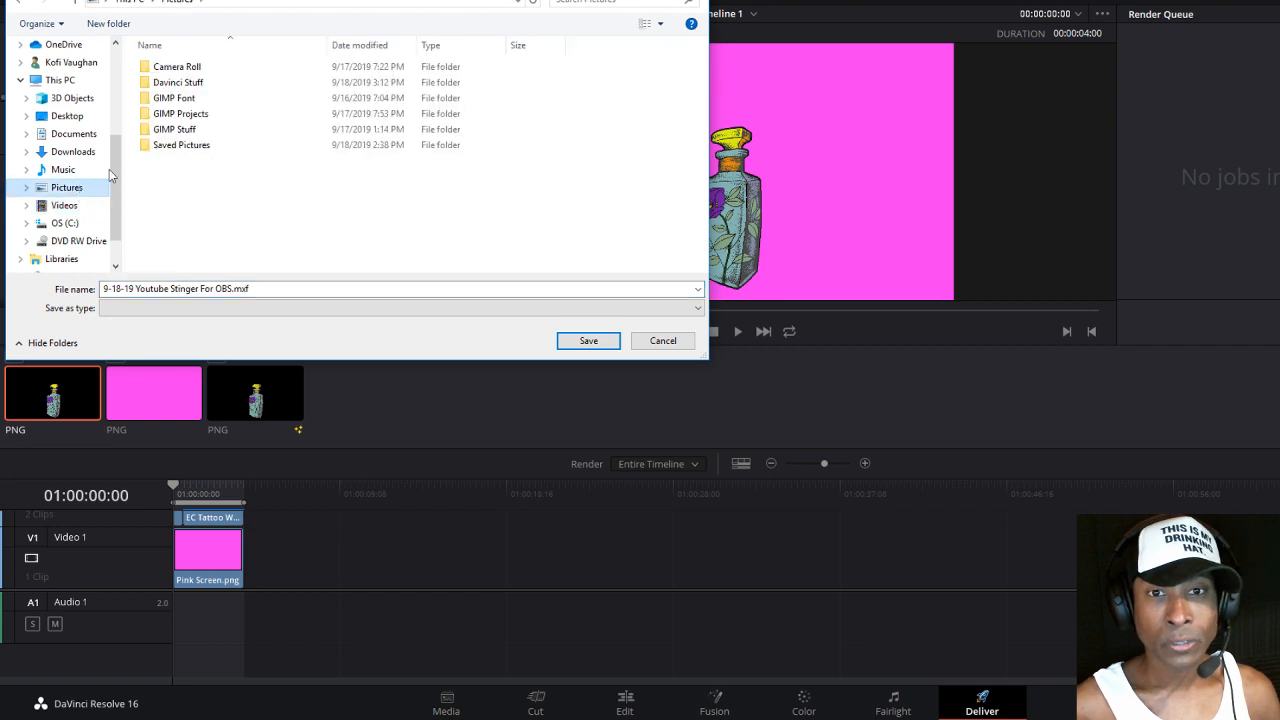
{"action": "left_click", "coordinate": [196, 85]}
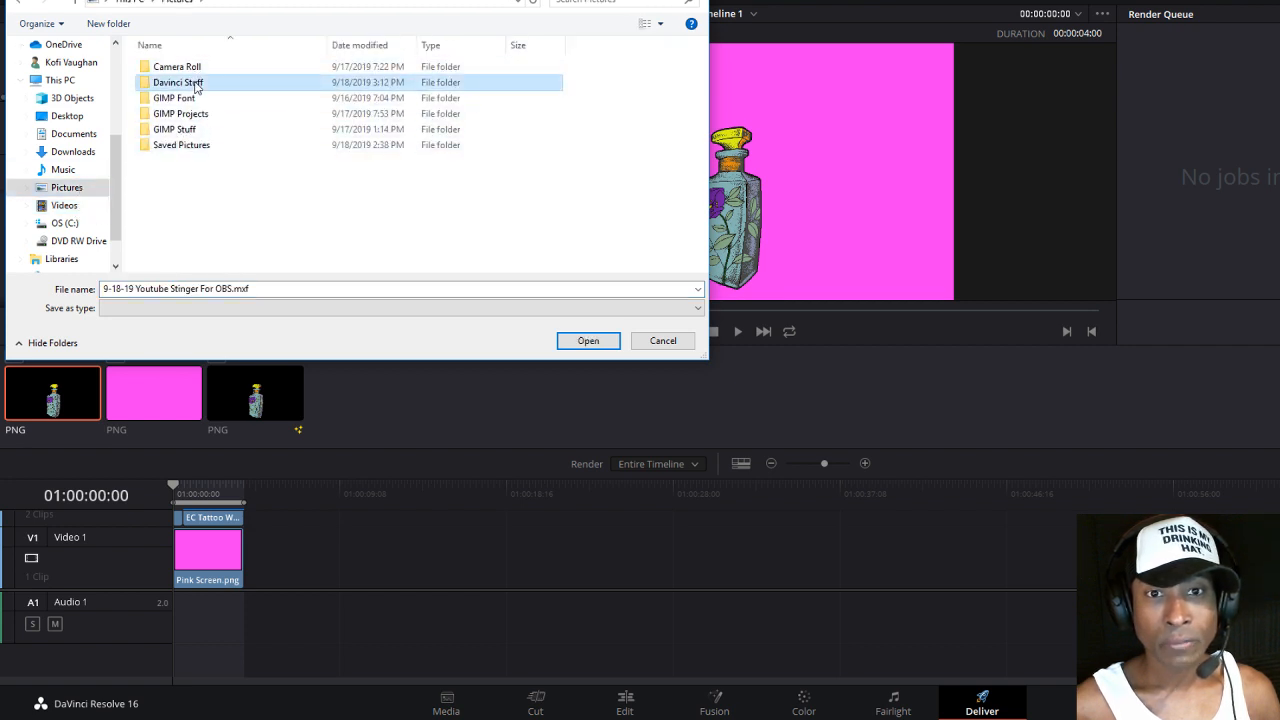
{"action": "left_click", "coordinate": [196, 85]}
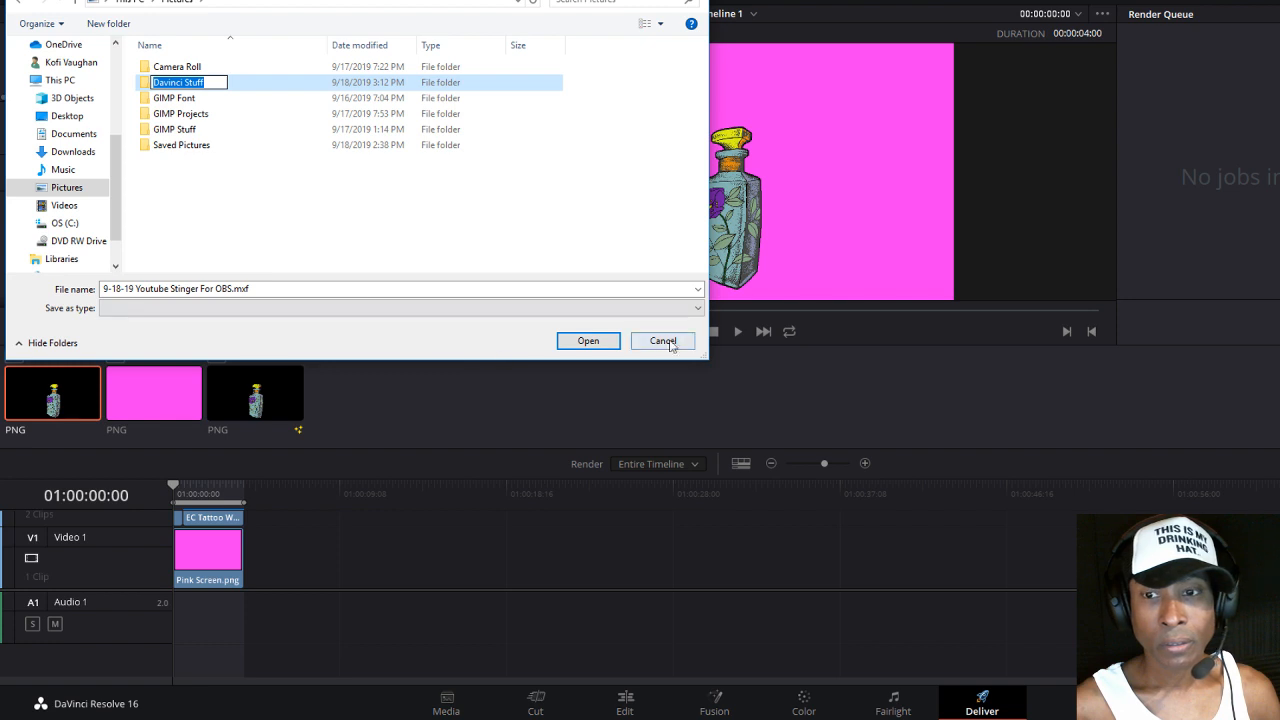
{"action": "left_click", "coordinate": [588, 342]}
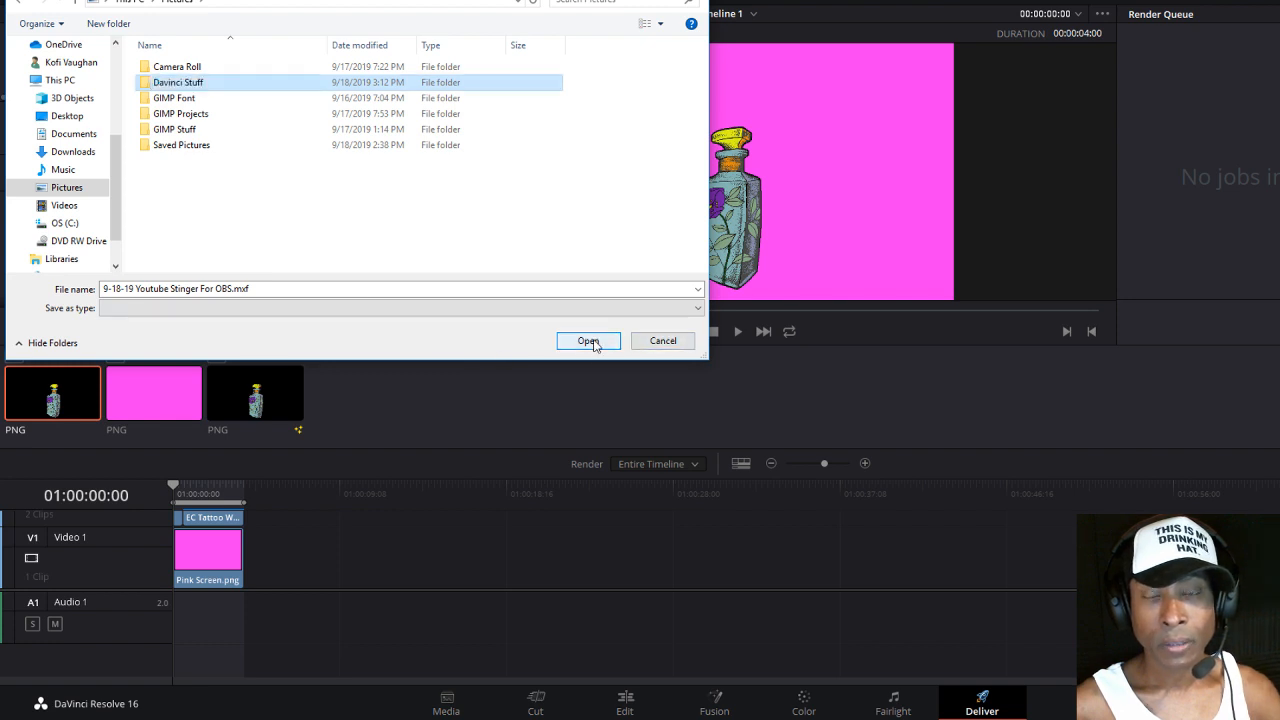
{"action": "left_click", "coordinate": [589, 341]}
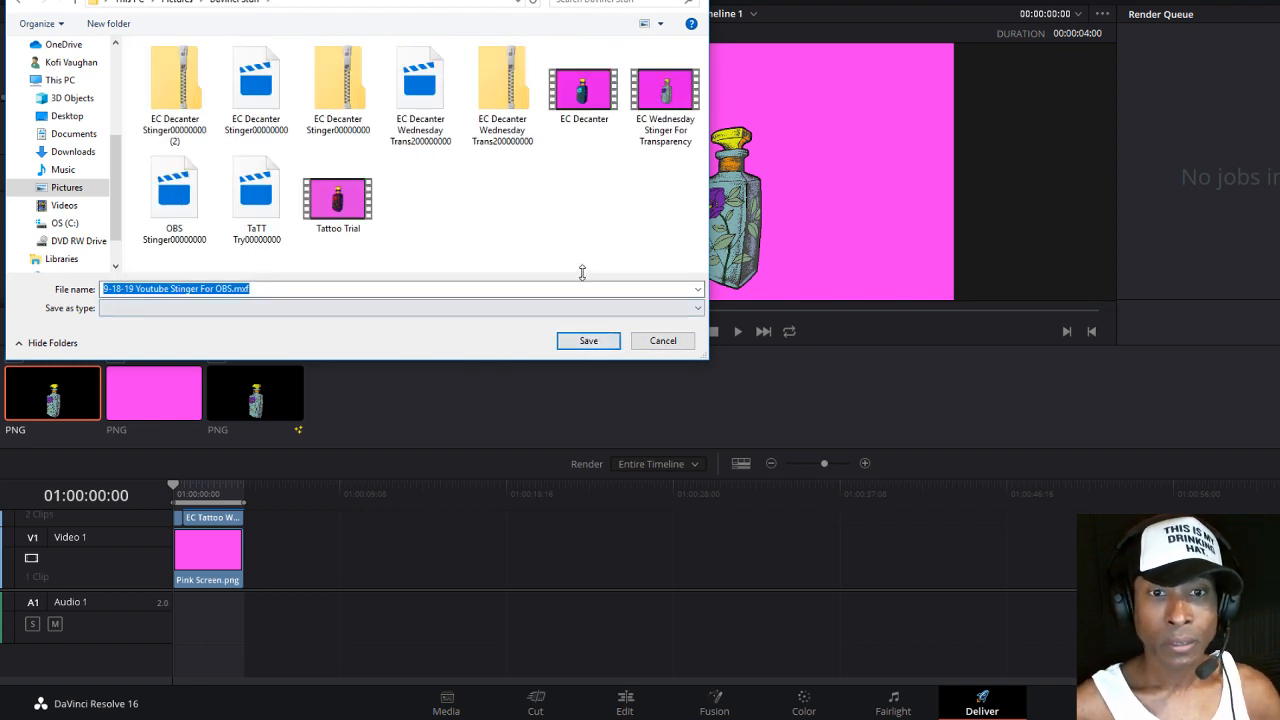
{"action": "left_click", "coordinate": [598, 340]}
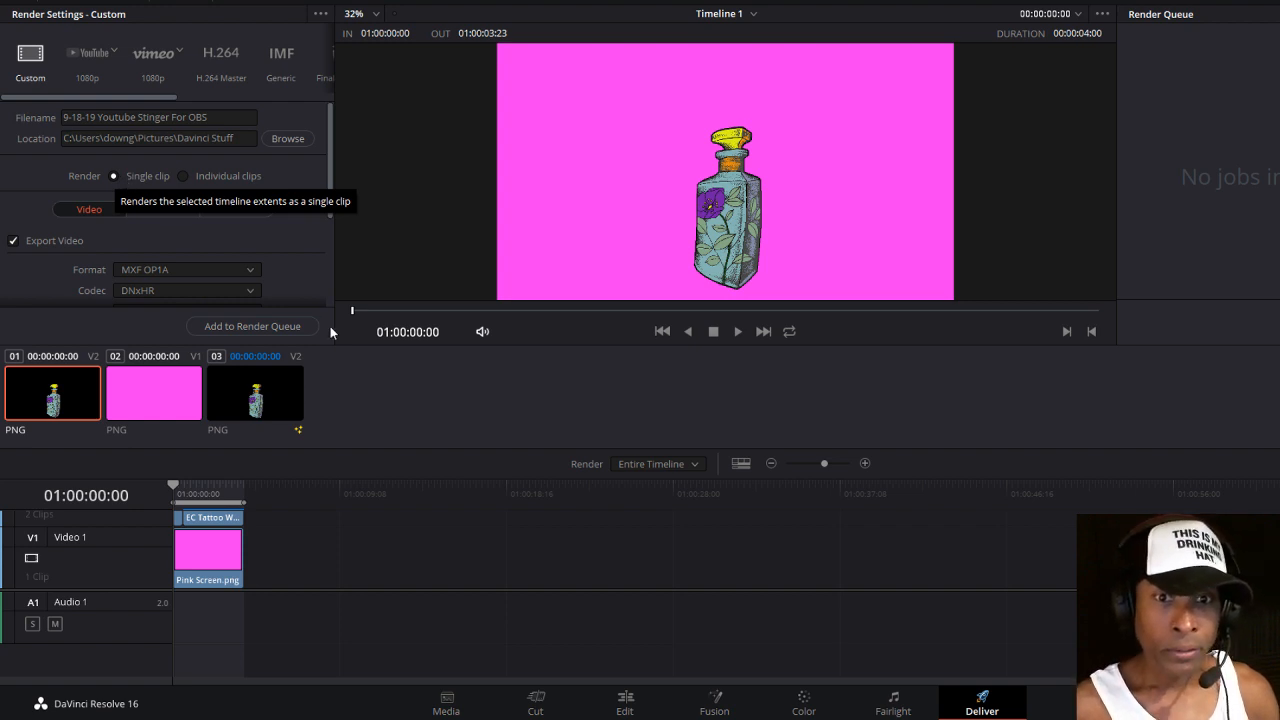
Set the render format to MP4 and the resolution to 1280 x 720 HD 720P, keeping quality on Automatic Best.
{"action": "left_click", "coordinate": [250, 271]}
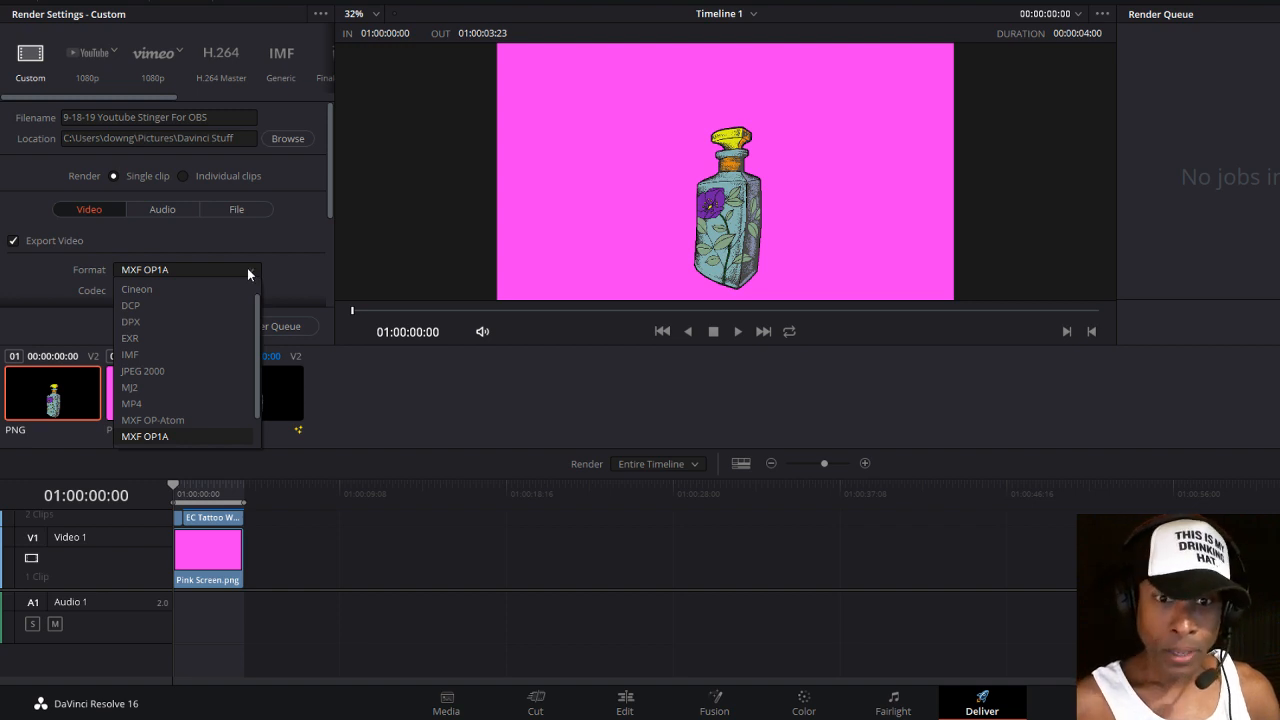
{"action": "left_click", "coordinate": [171, 404]}
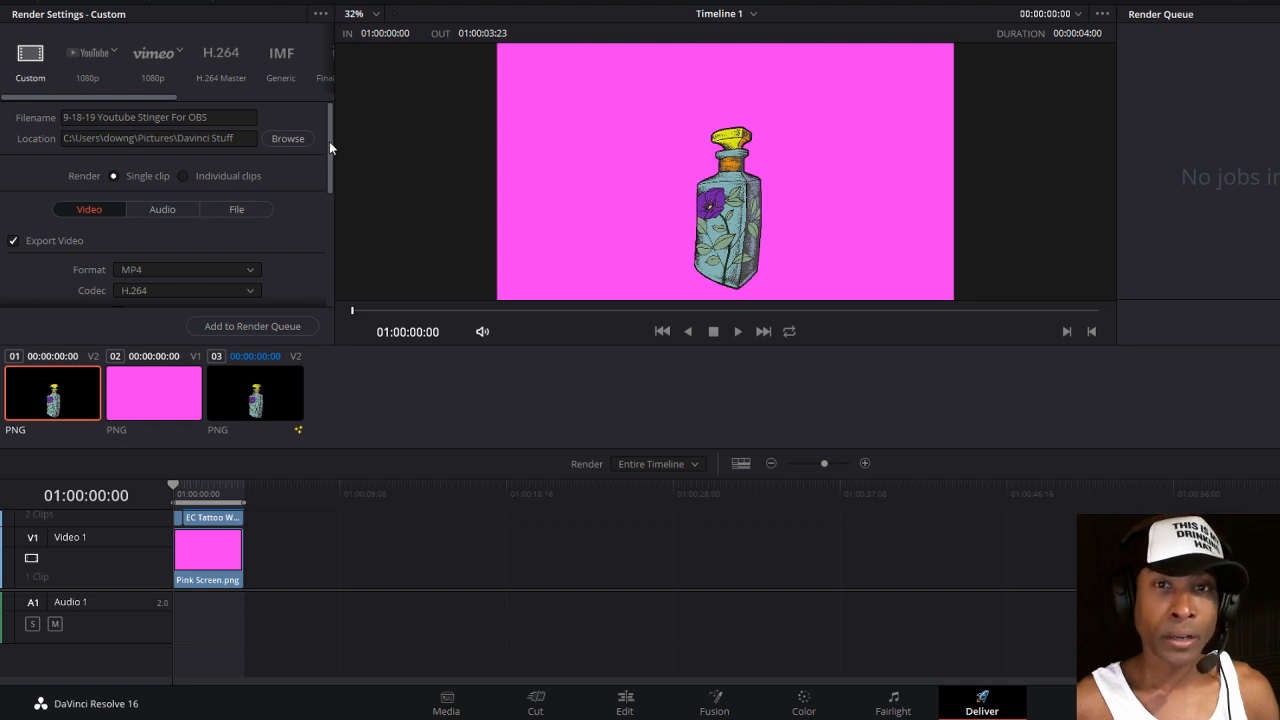
{"action": "left_click_drag", "start_coordinate": [329, 141], "coordinate": [323, 233]}
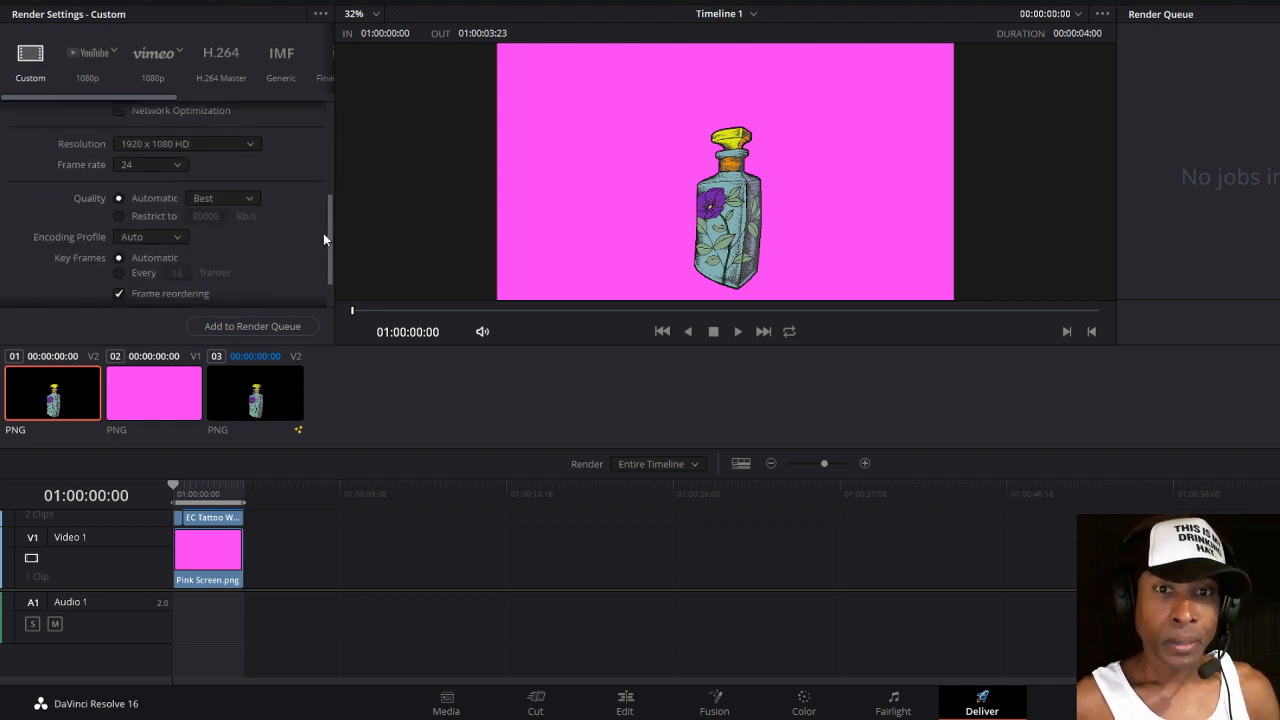
{"action": "left_click", "coordinate": [249, 146]}
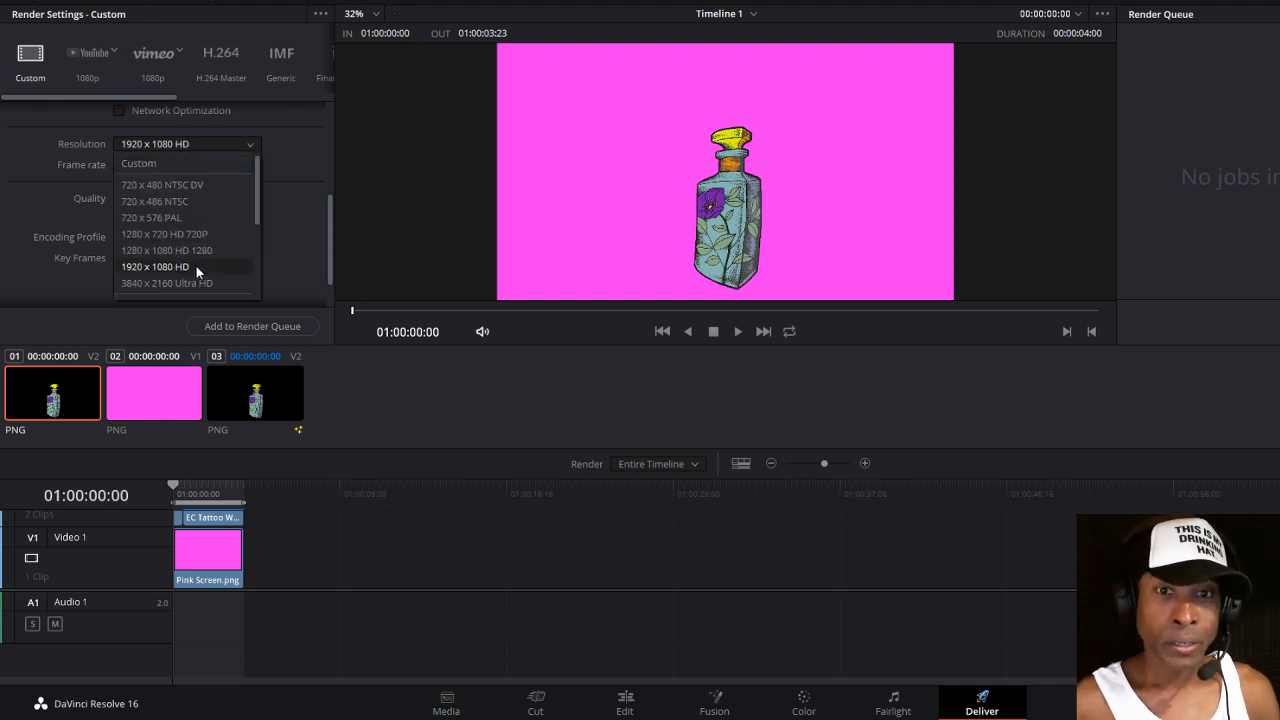
{"action": "left_click", "coordinate": [191, 236]}
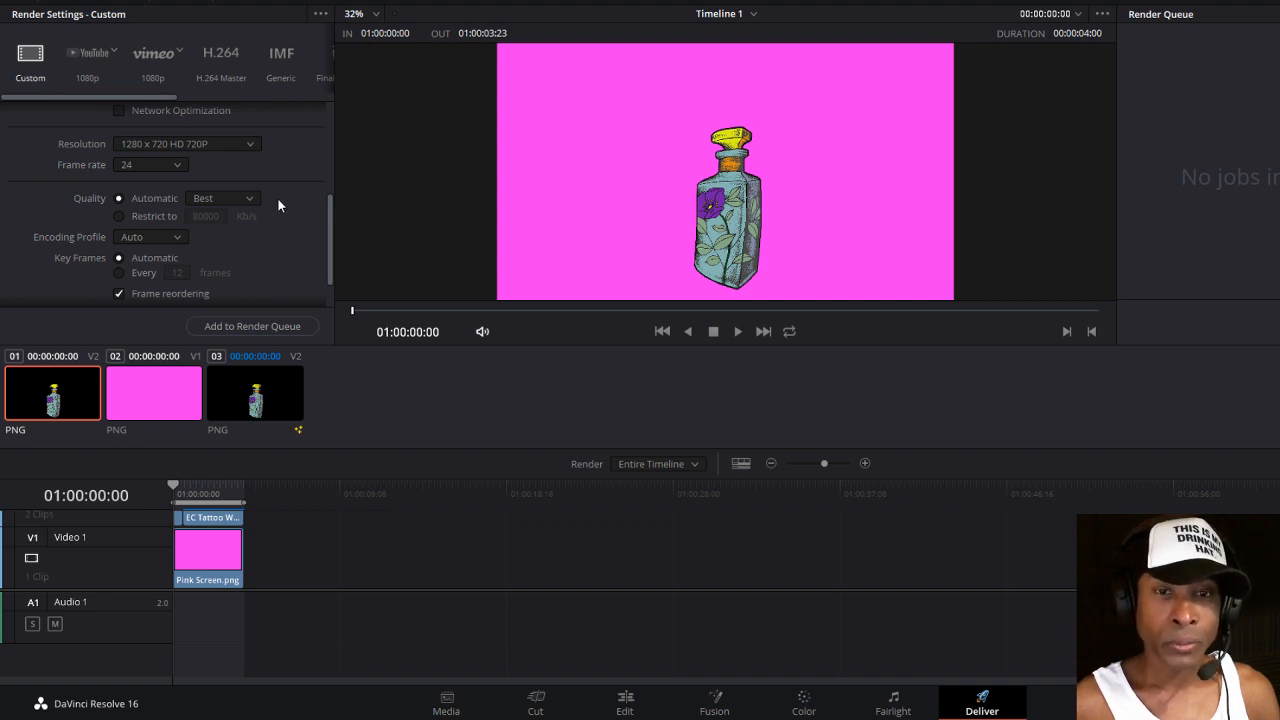
{"action": "scroll", "coordinate": [277, 197], "scroll_direction": "down", "scroll_amount": 2}
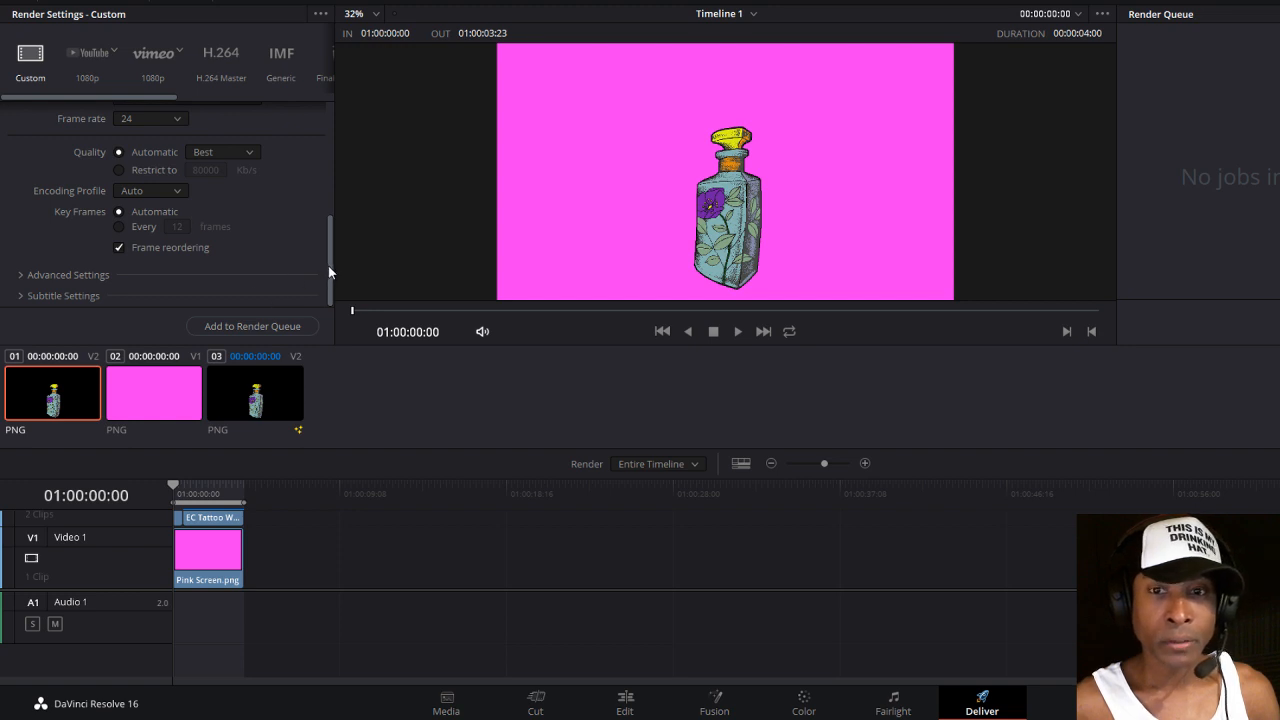
{"action": "left_click_drag", "start_coordinate": [330, 262], "coordinate": [333, 118]}
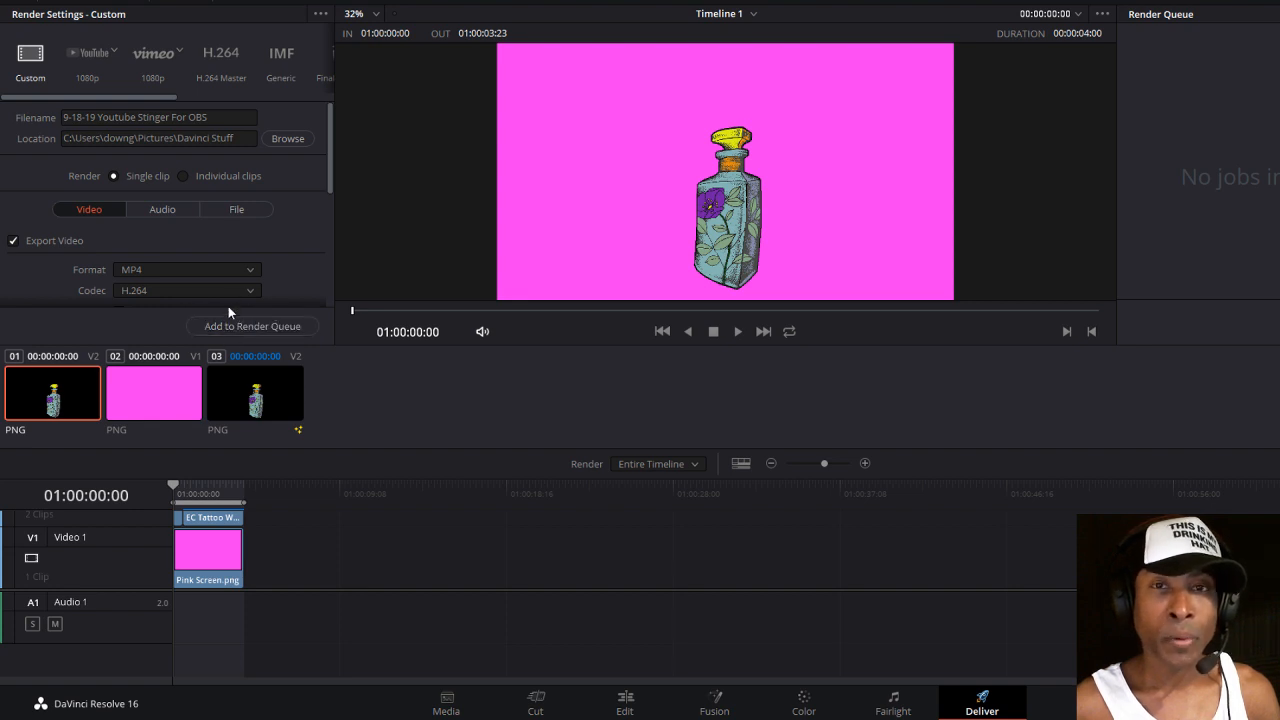
Add the stinger render job to the render queue, and quit the program with the project saved.
{"action": "left_click", "coordinate": [246, 325]}
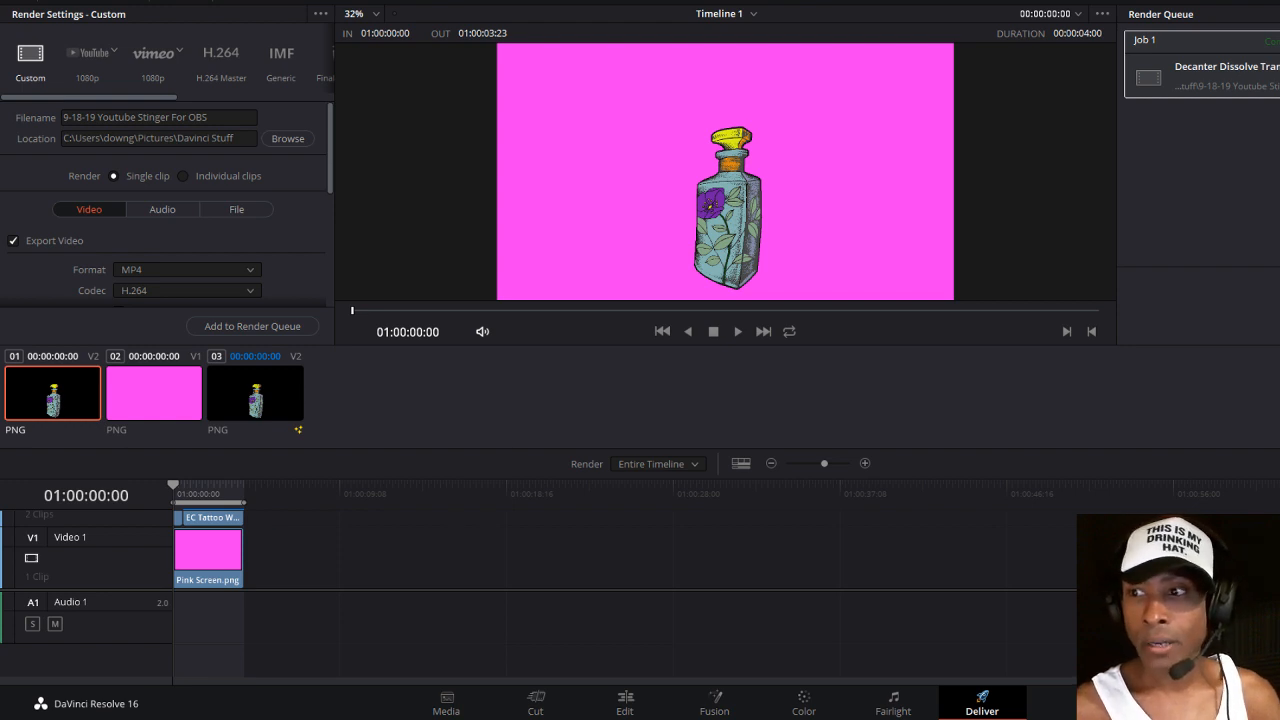
{"action": "key", "text": "ctrl+q"}
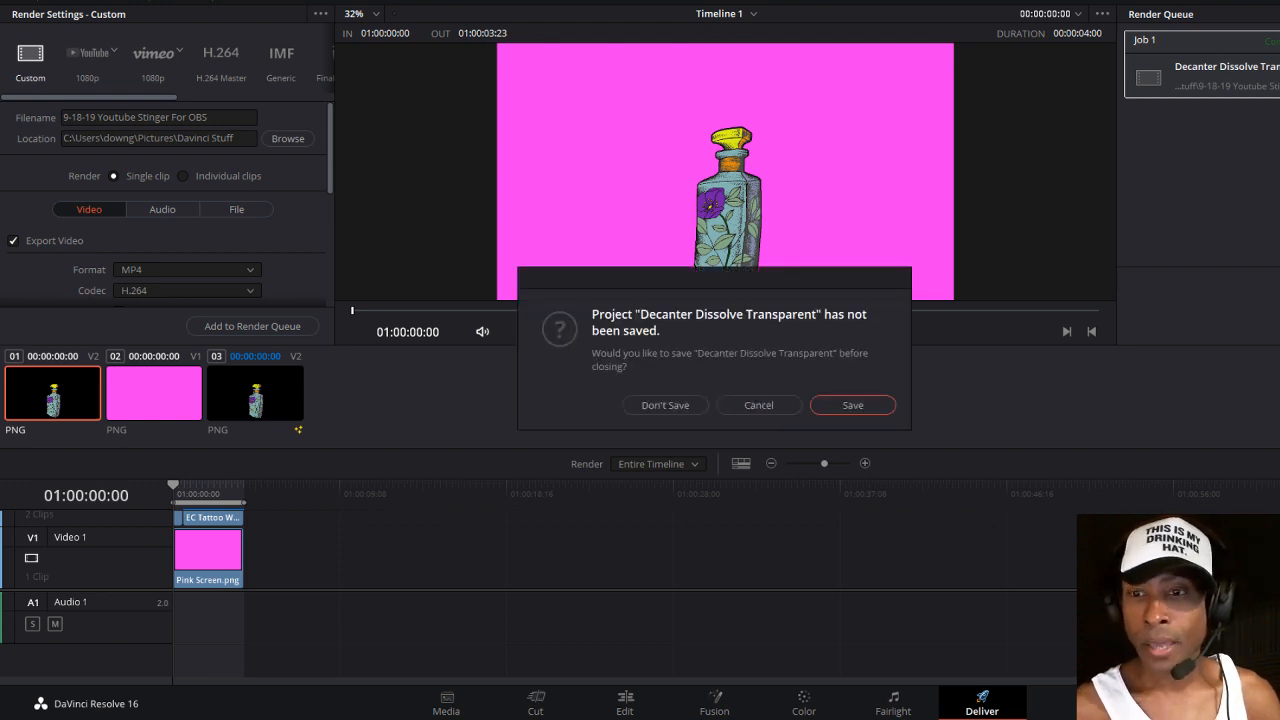
{"action": "left_click", "coordinate": [843, 406]}
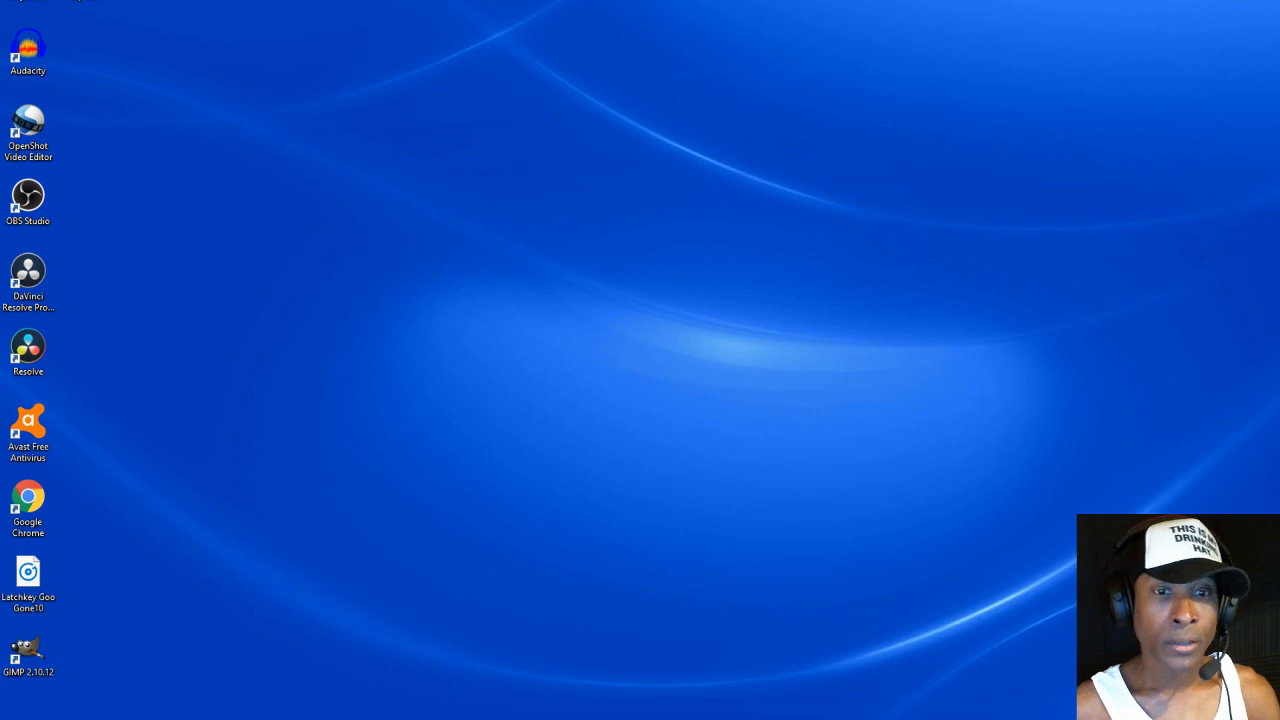
Relaunch DaVinci Resolve and create a new project named "9-18-2019 Youtube Trans OBS".
{"action": "left_click", "coordinate": [22, 352]}
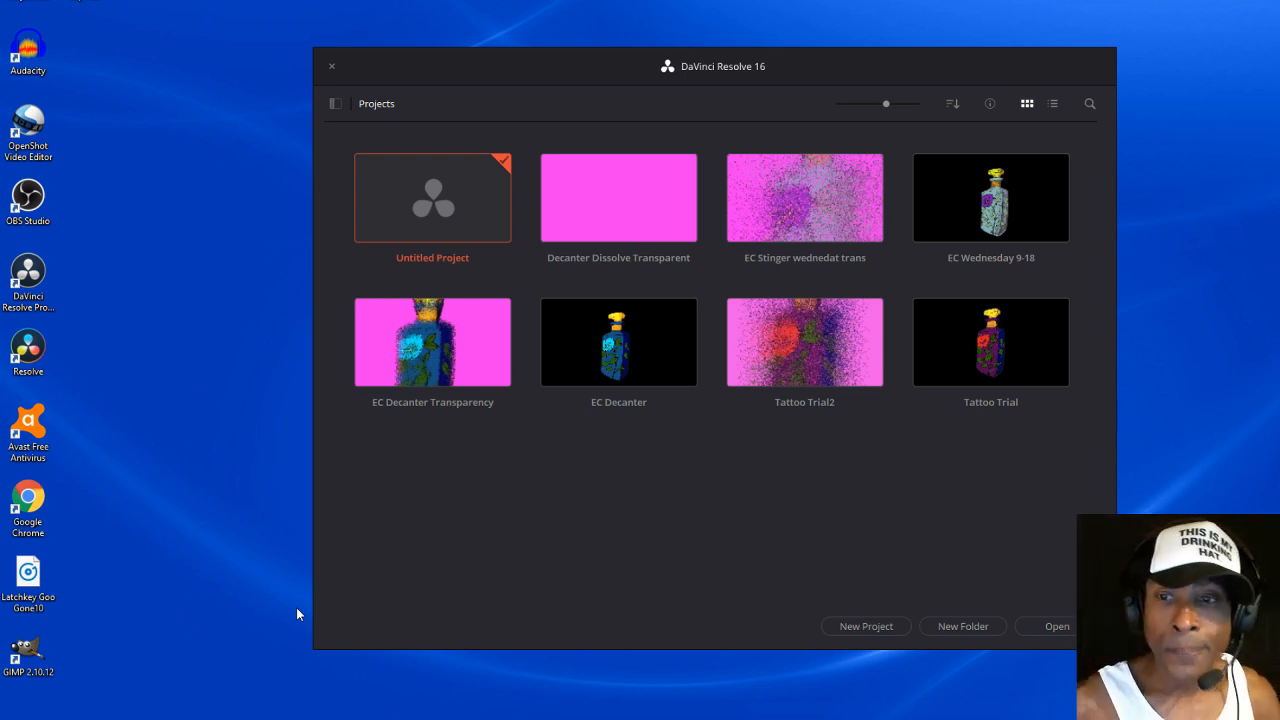
{"action": "left_click", "coordinate": [859, 627]}
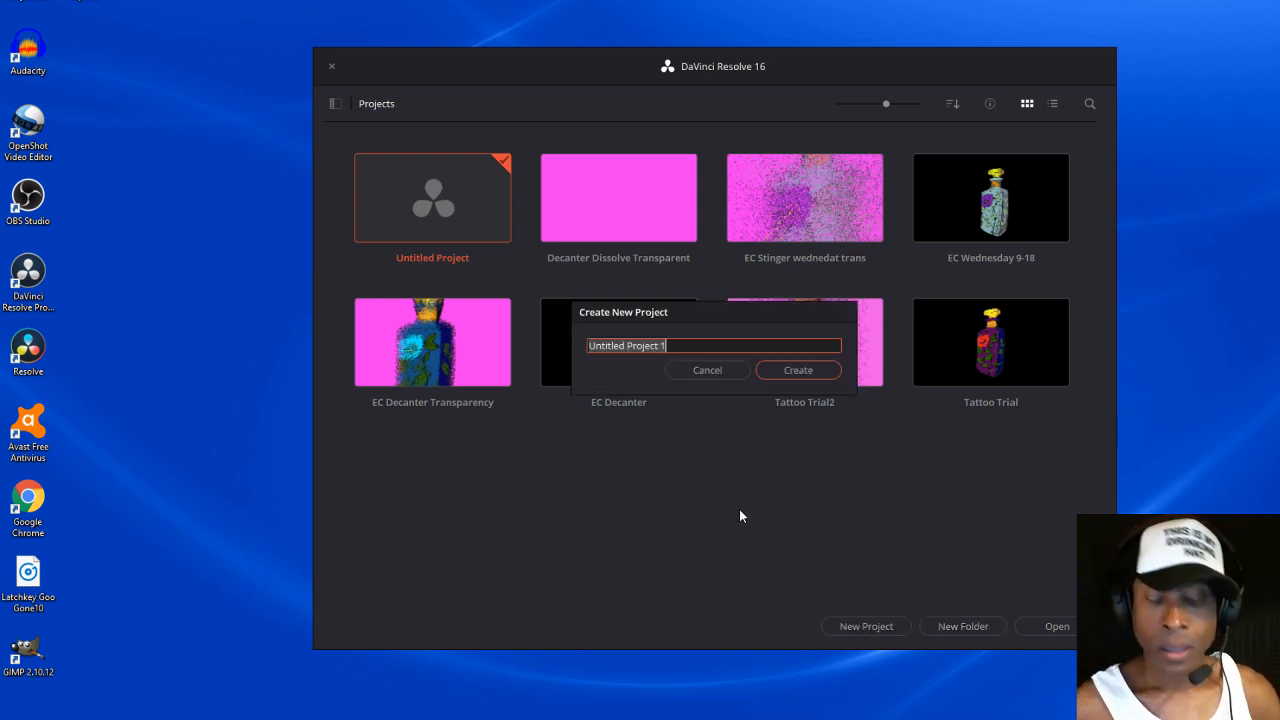
{"action": "key", "text": "BackSpace"}
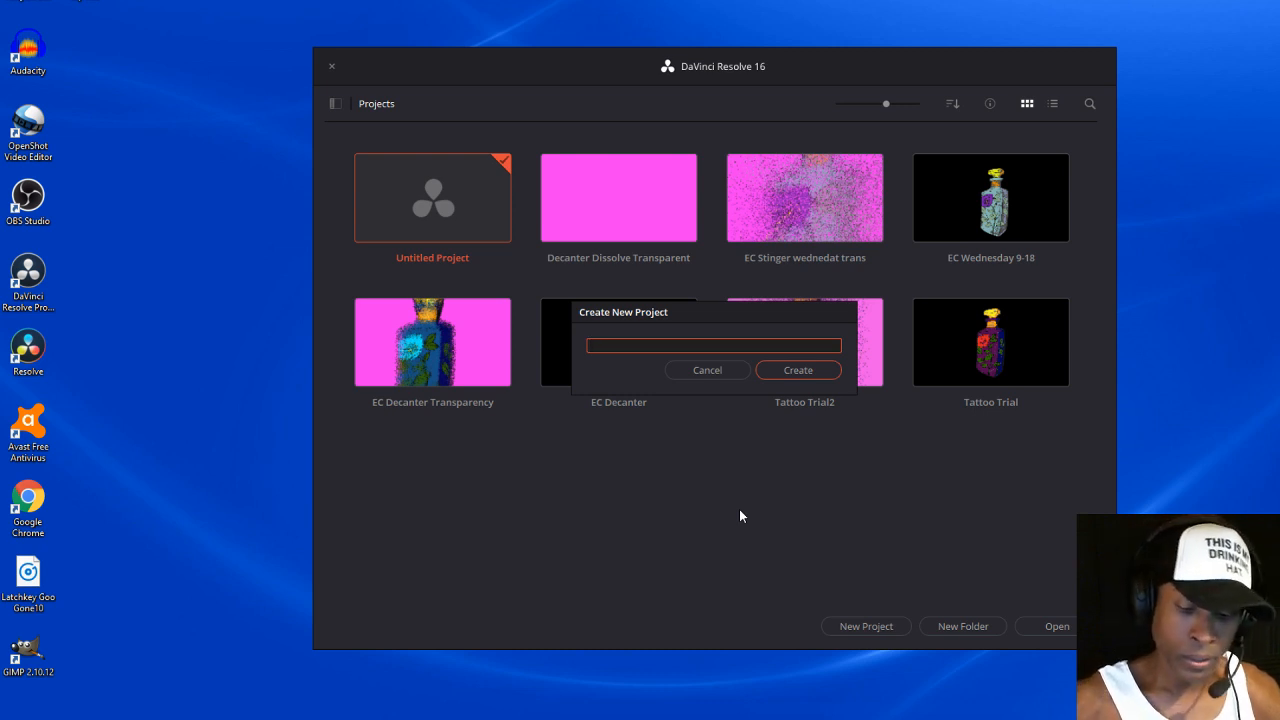
{"action": "type", "text": "9-18"}
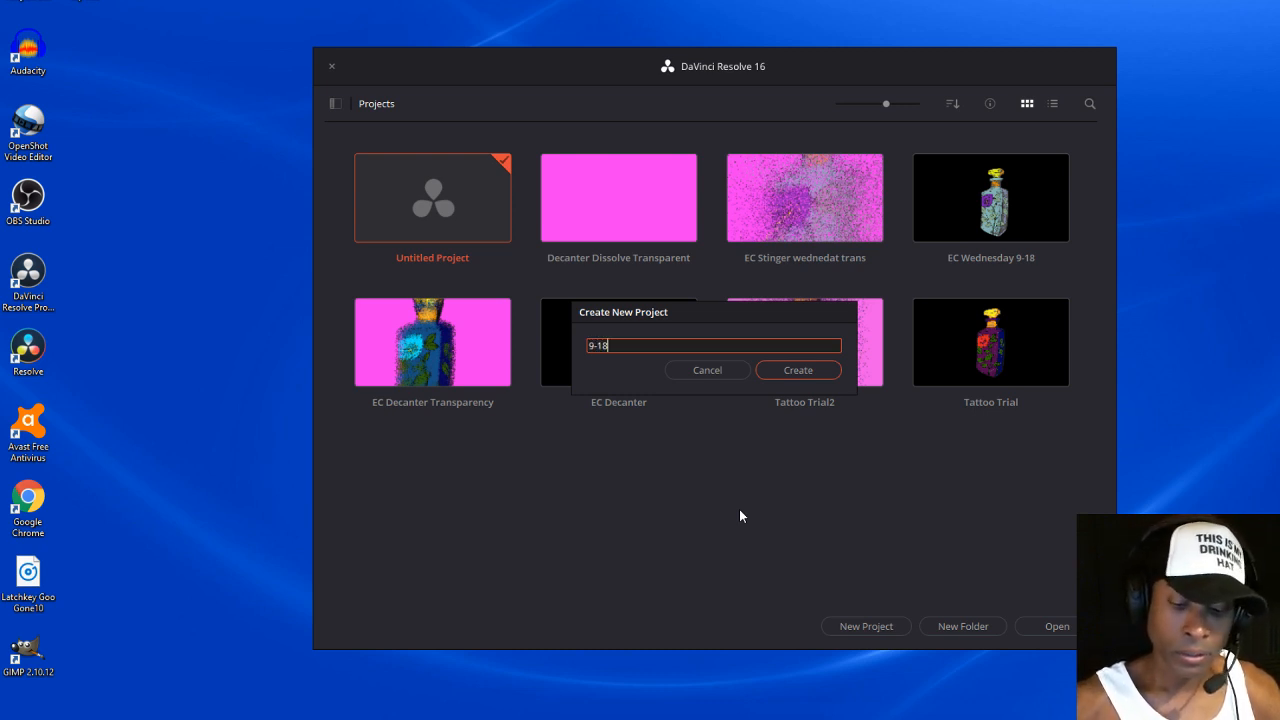
{"action": "type", "text": "-"}
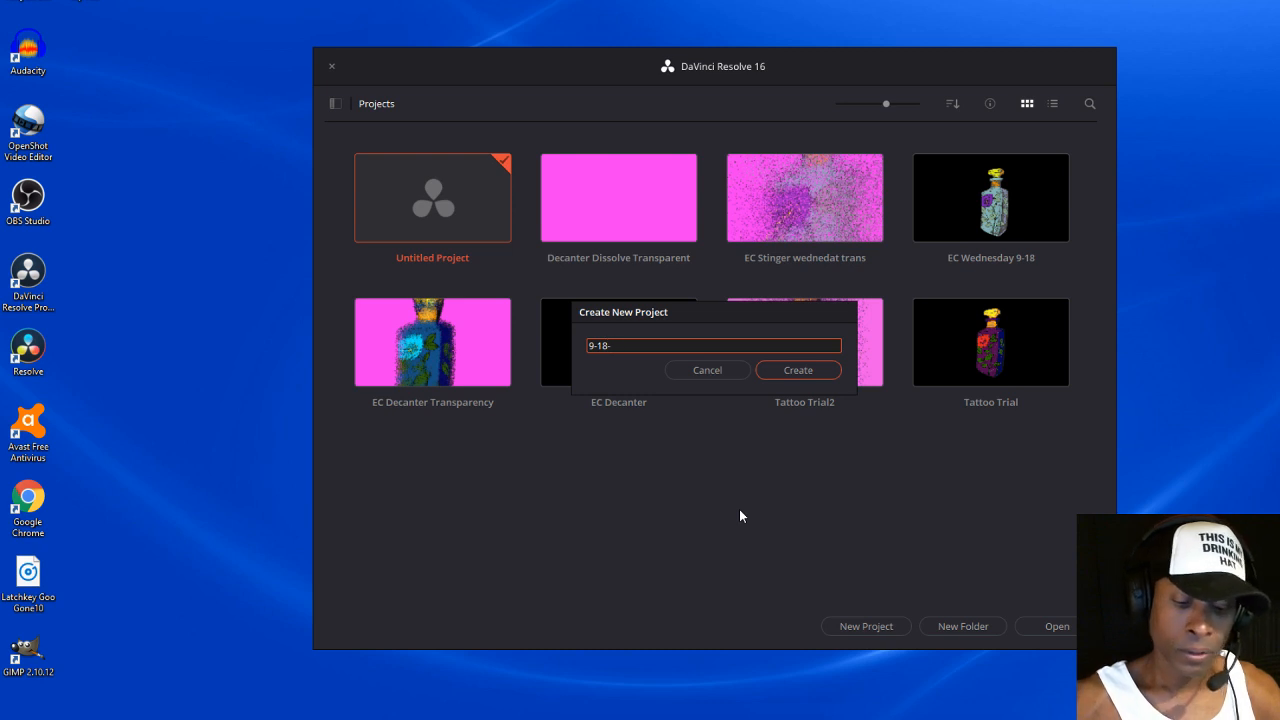
{"action": "type", "text": "2019"}
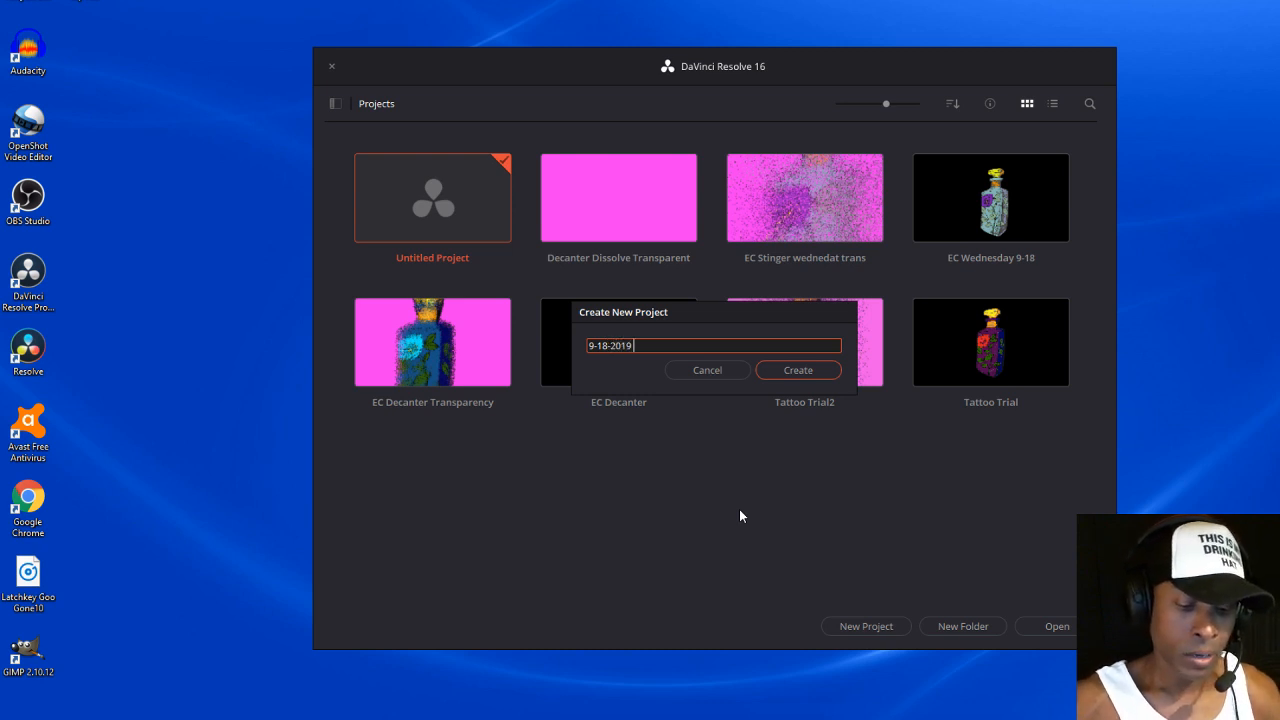
{"action": "type", "text": " Youtu"}
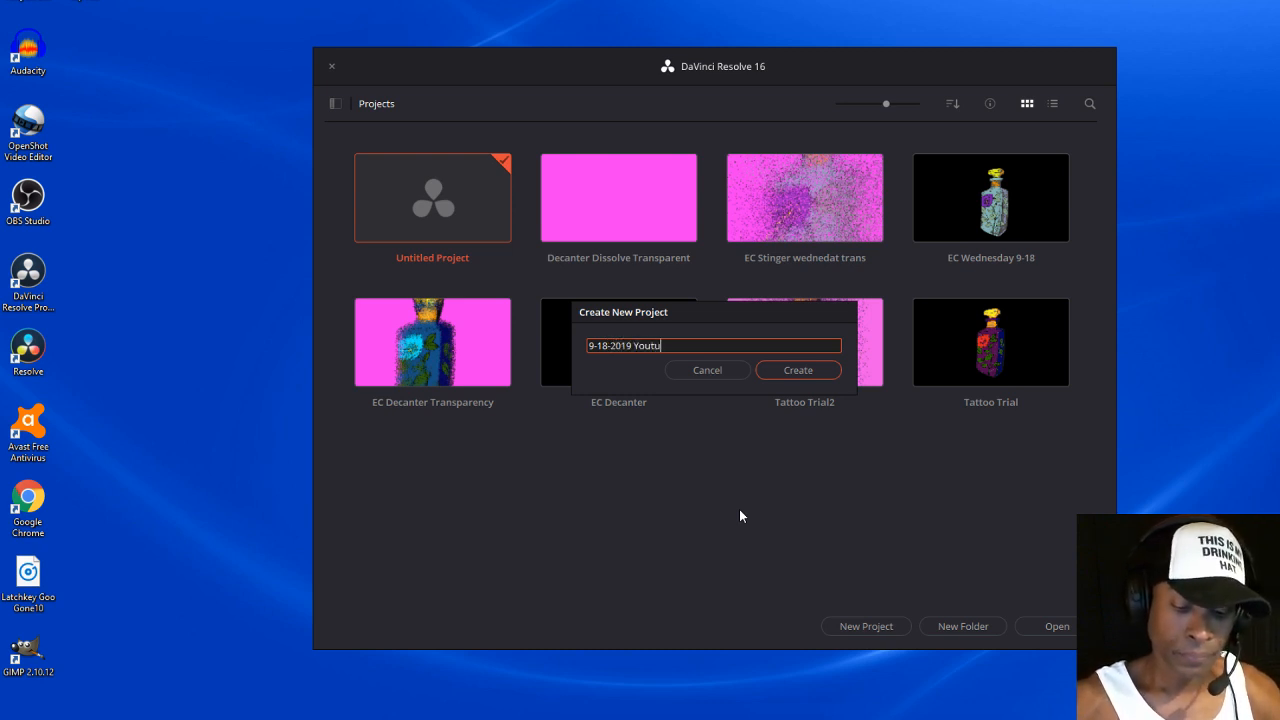
{"action": "type", "text": "be T"}
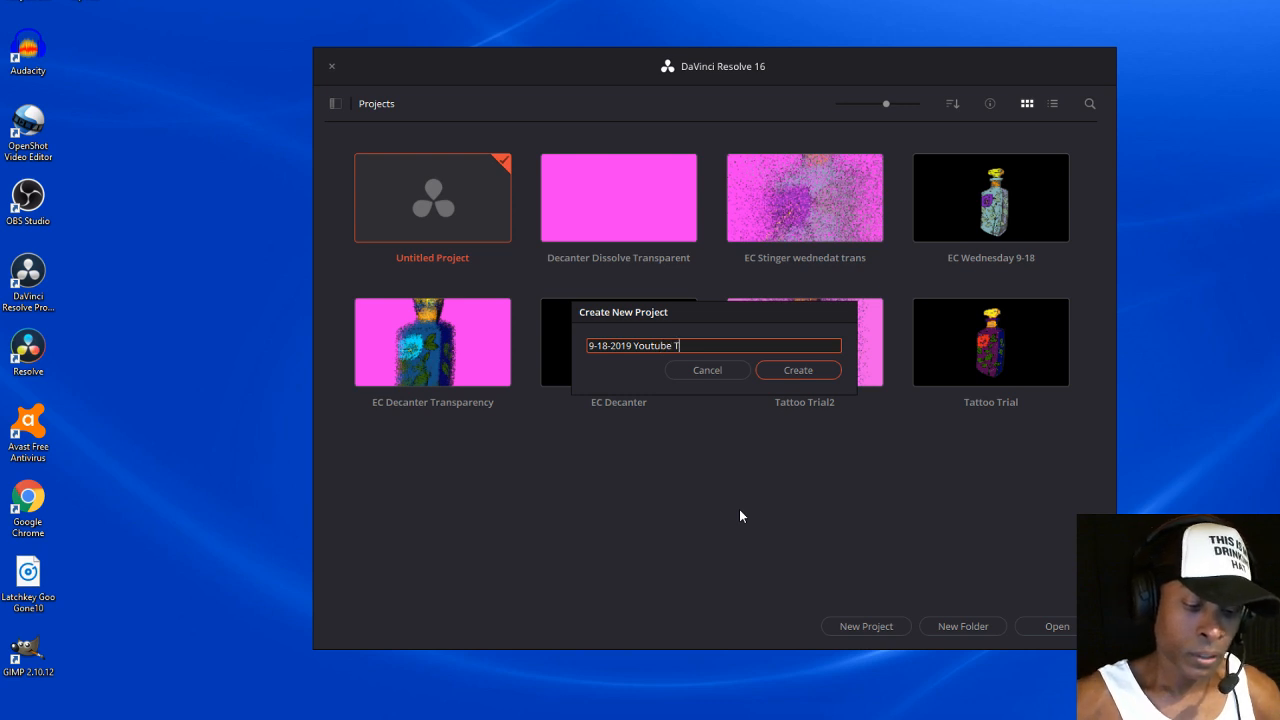
{"action": "type", "text": "rans"}
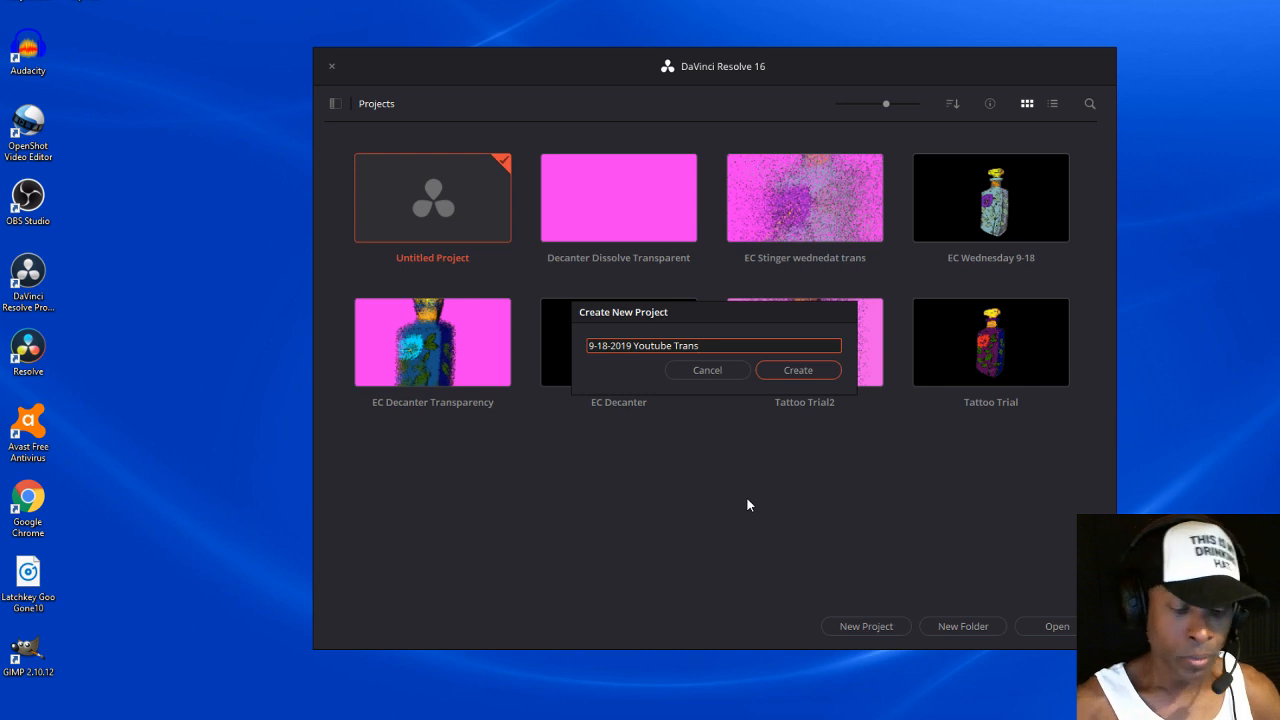
{"action": "type", "text": " OBS"}
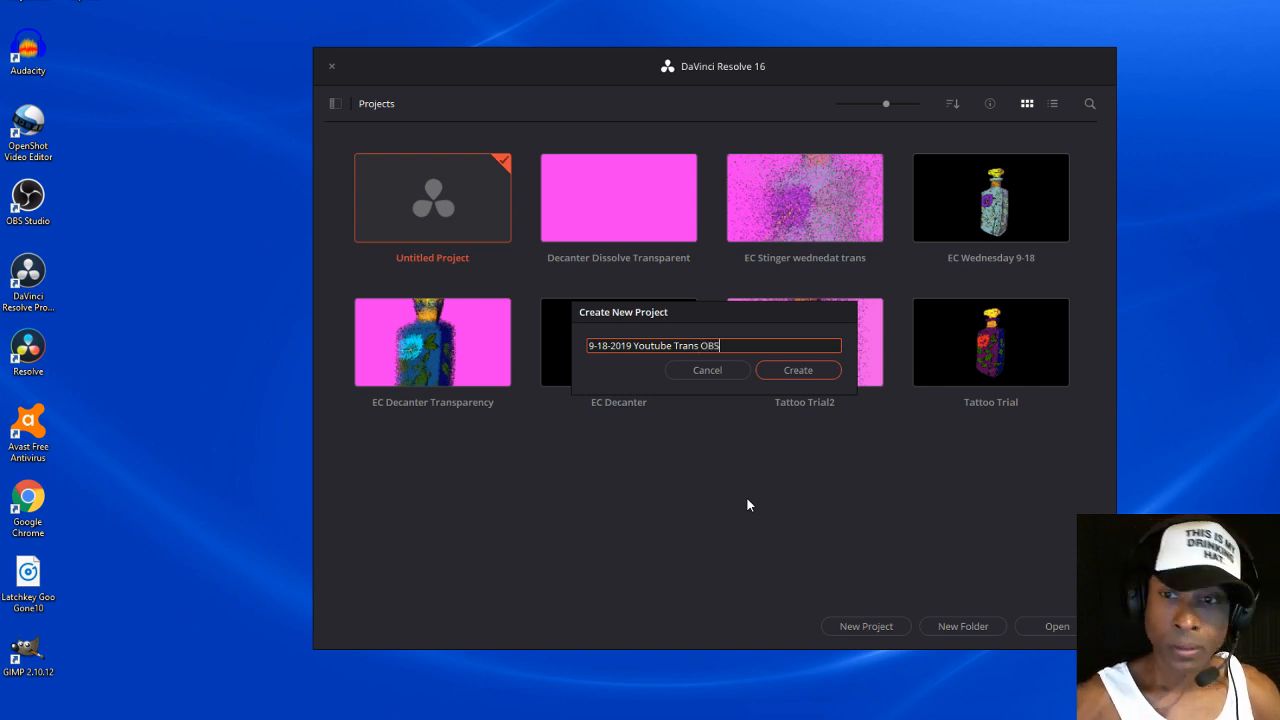
{"action": "left_click", "coordinate": [800, 370]}
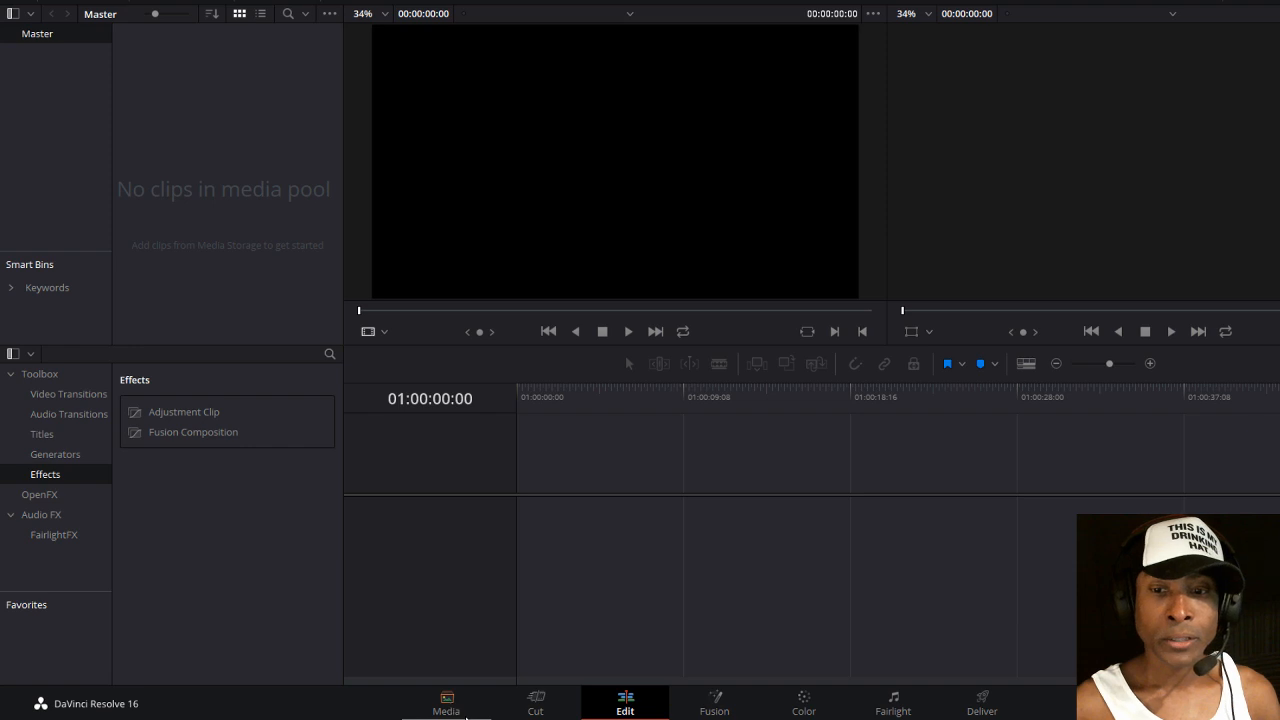
Import 9-18-19 Youtube Stinger For OBS.mp4 from the Davinci Stuff folder in Pictures into the media pool.
{"action": "left_click", "coordinate": [447, 707]}
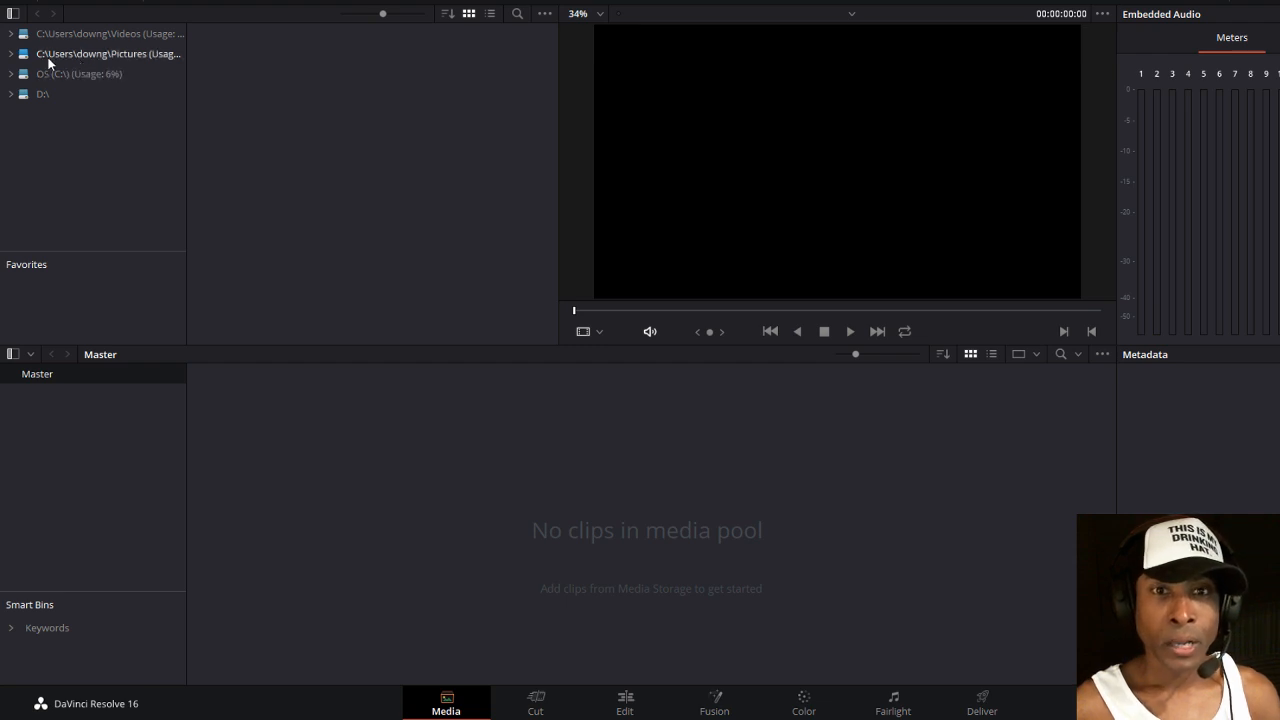
{"action": "left_click", "coordinate": [94, 56]}
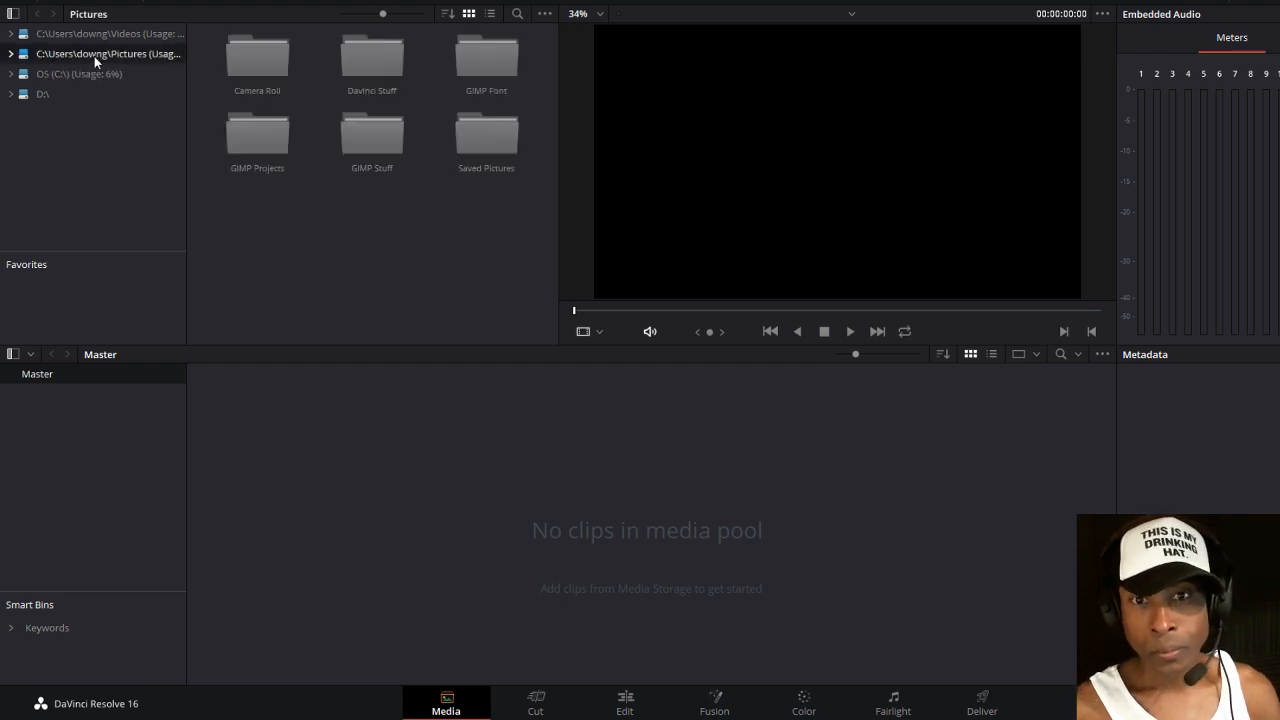
{"action": "double_click", "coordinate": [371, 61]}
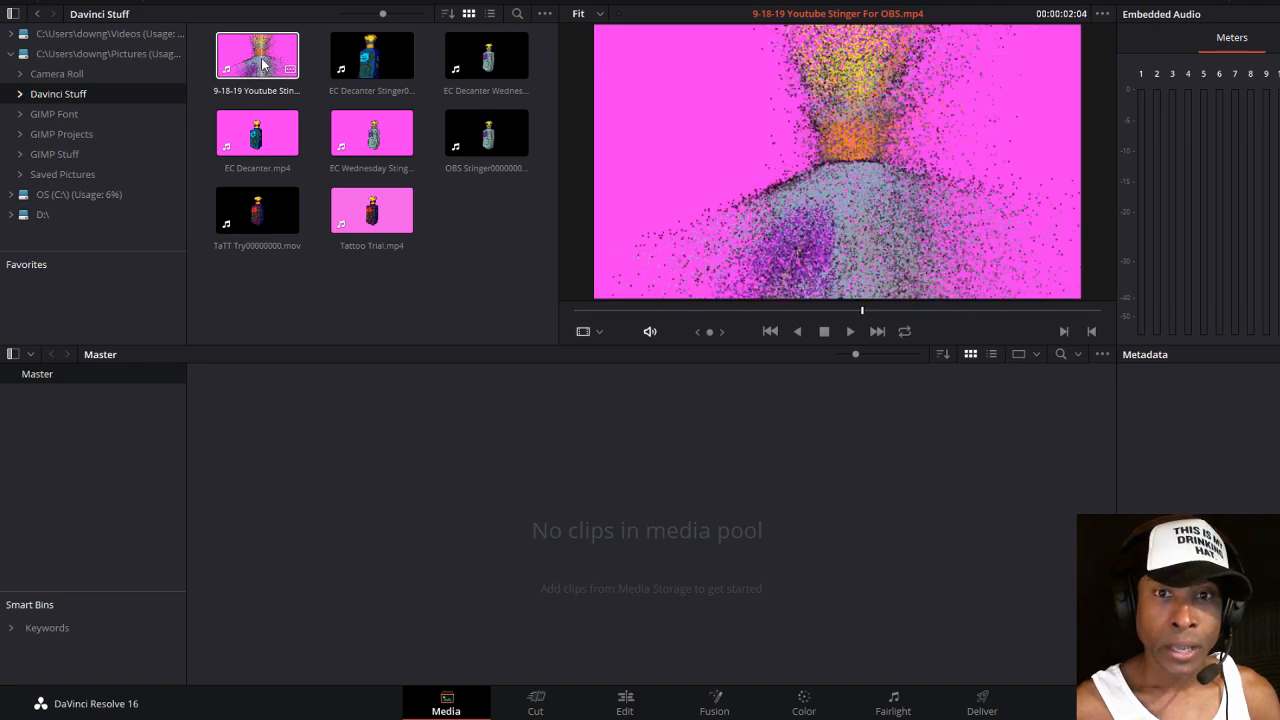
{"action": "left_click_drag", "start_coordinate": [255, 70], "coordinate": [260, 443]}
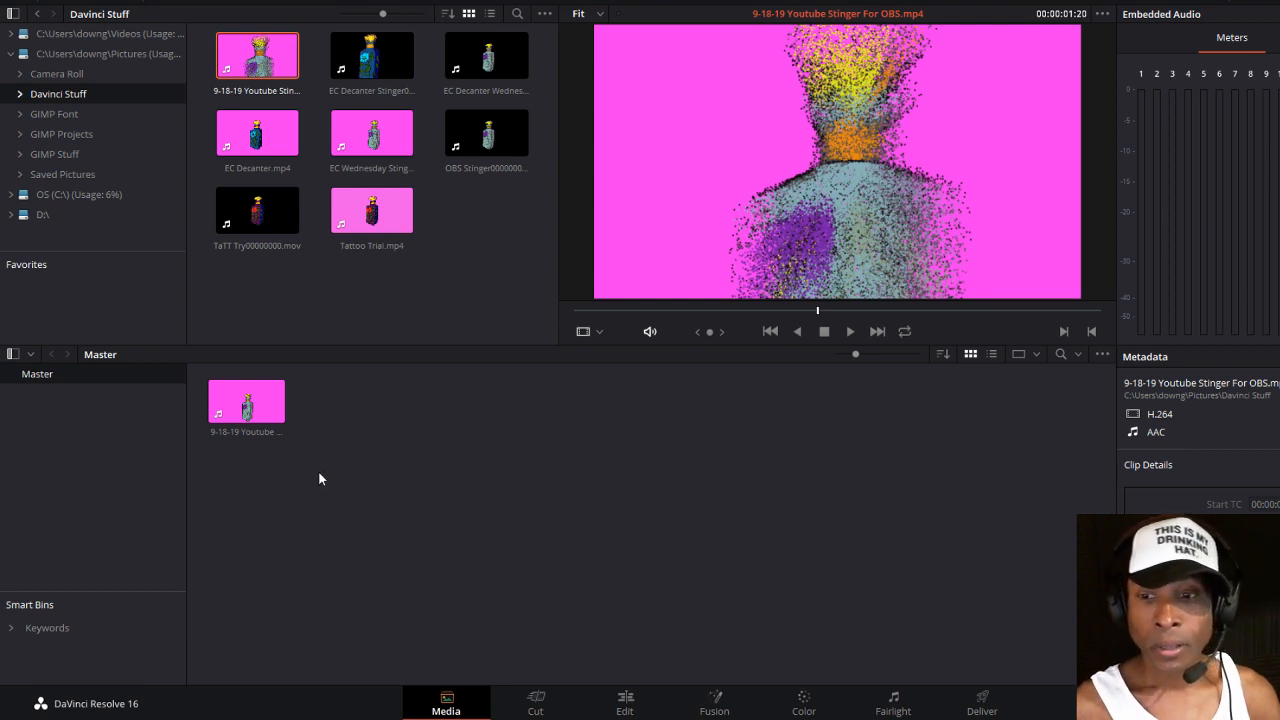
On the Edit page, place the stinger clip in a new timeline on Video 1, aligned with the timeline start.
{"action": "left_click", "coordinate": [624, 703]}
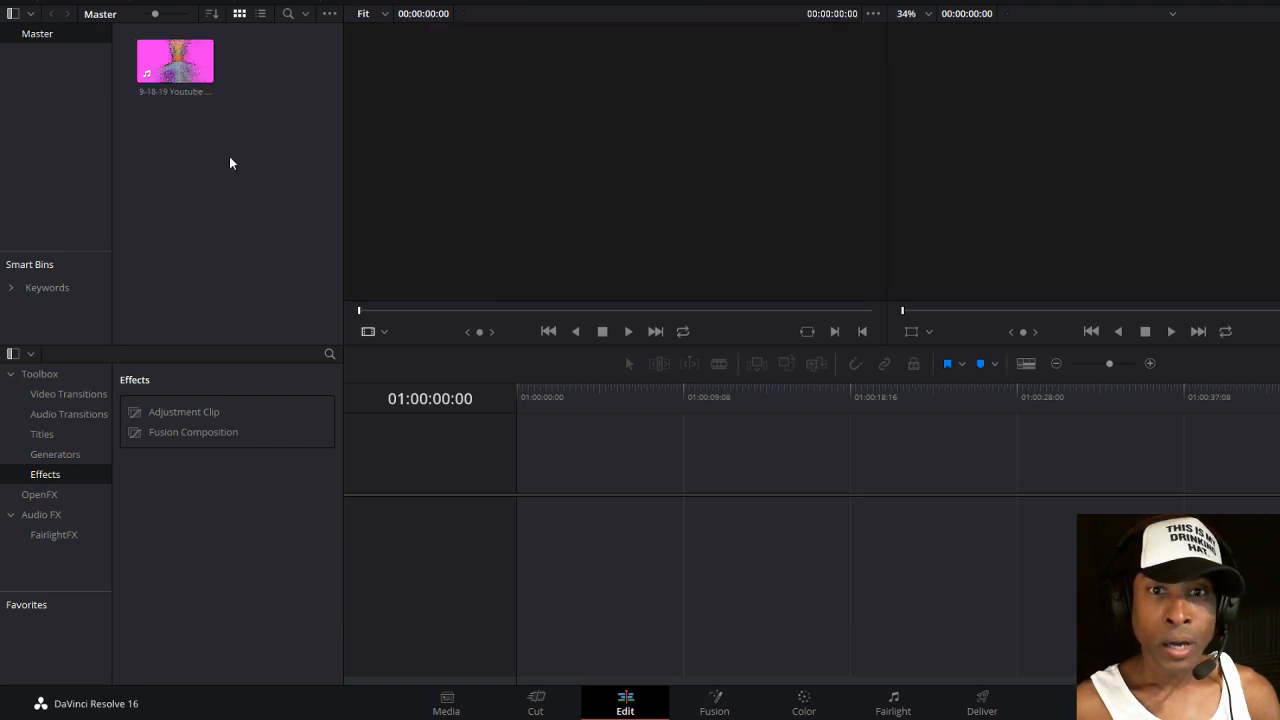
{"action": "left_click", "coordinate": [176, 57]}
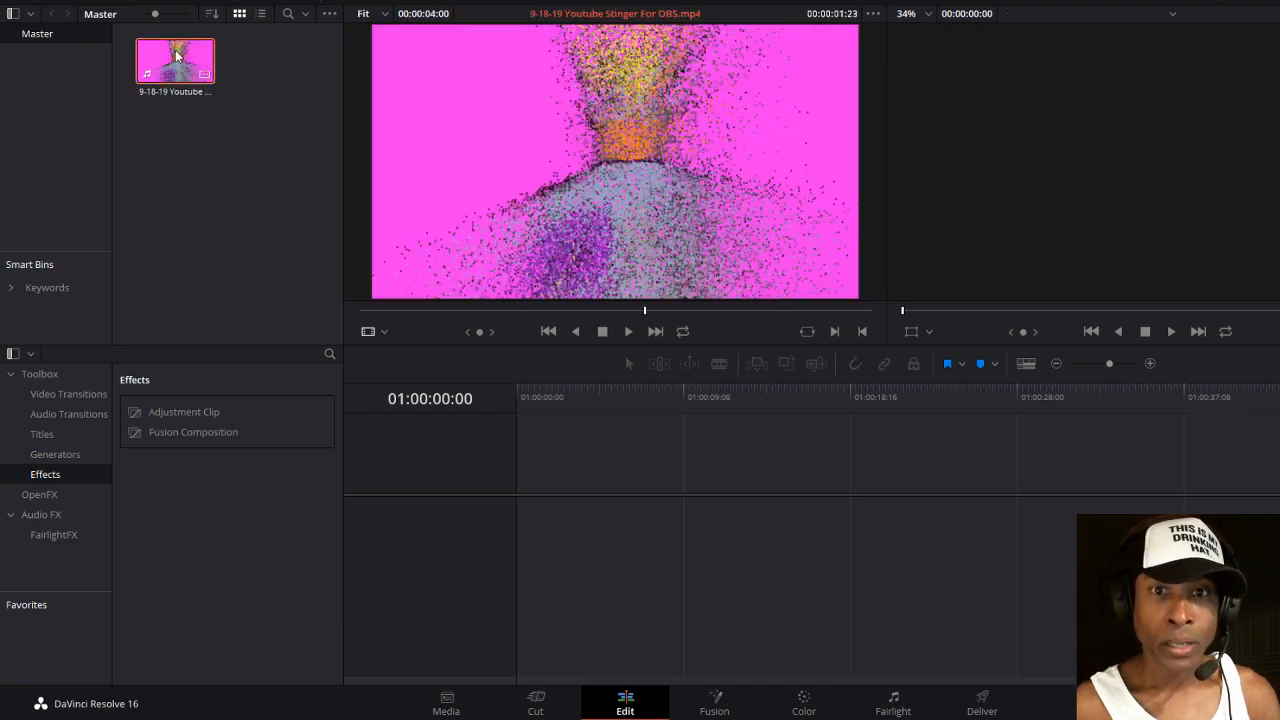
{"action": "left_click_drag", "start_coordinate": [175, 56], "coordinate": [557, 560]}
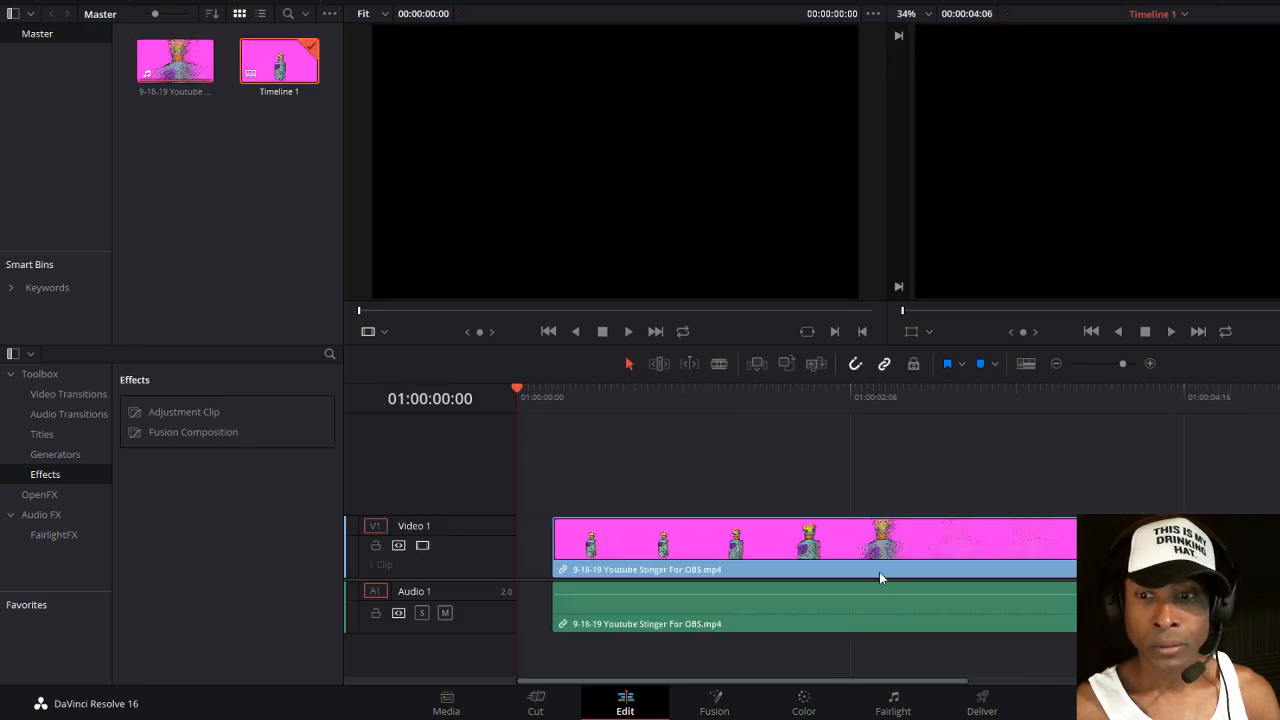
{"action": "left_click_drag", "start_coordinate": [857, 530], "coordinate": [810, 538]}
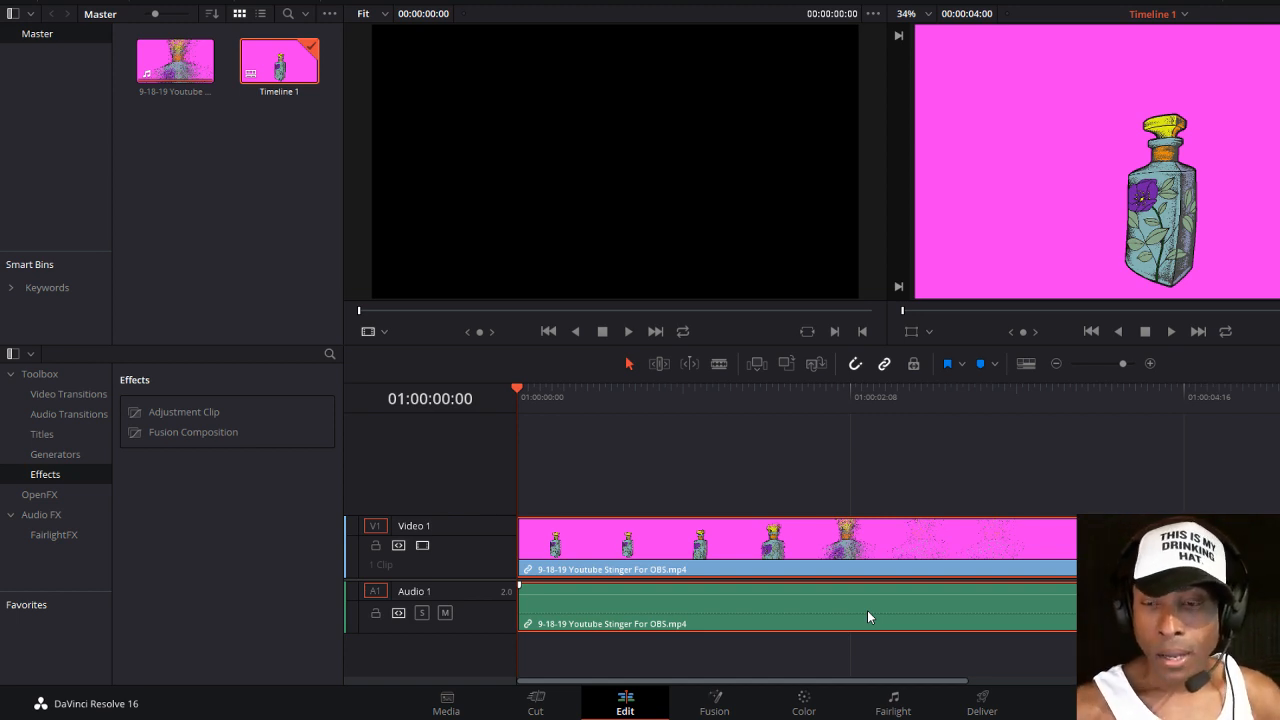
Play through the stinger clip, trim its end to a 3-second duration, and replay it from the start.
{"action": "left_click", "coordinate": [1170, 331]}
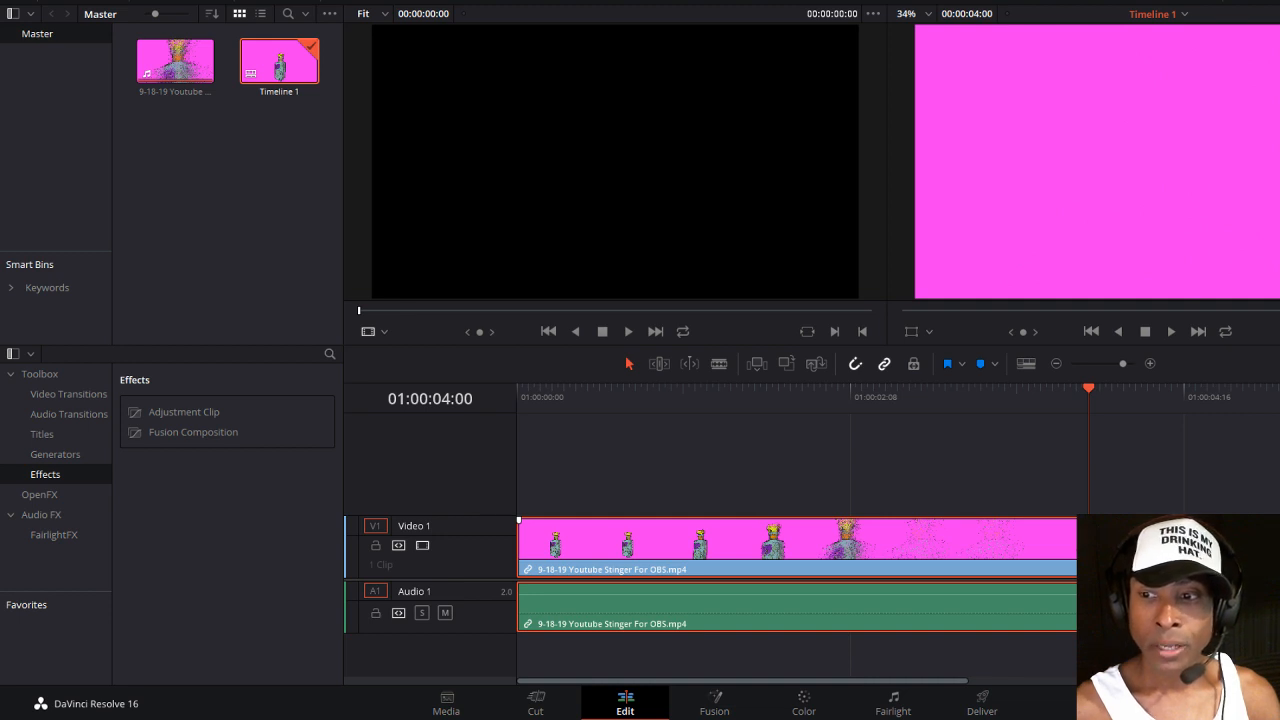
{"action": "left_click_drag", "start_coordinate": [1110, 548], "coordinate": [944, 540]}
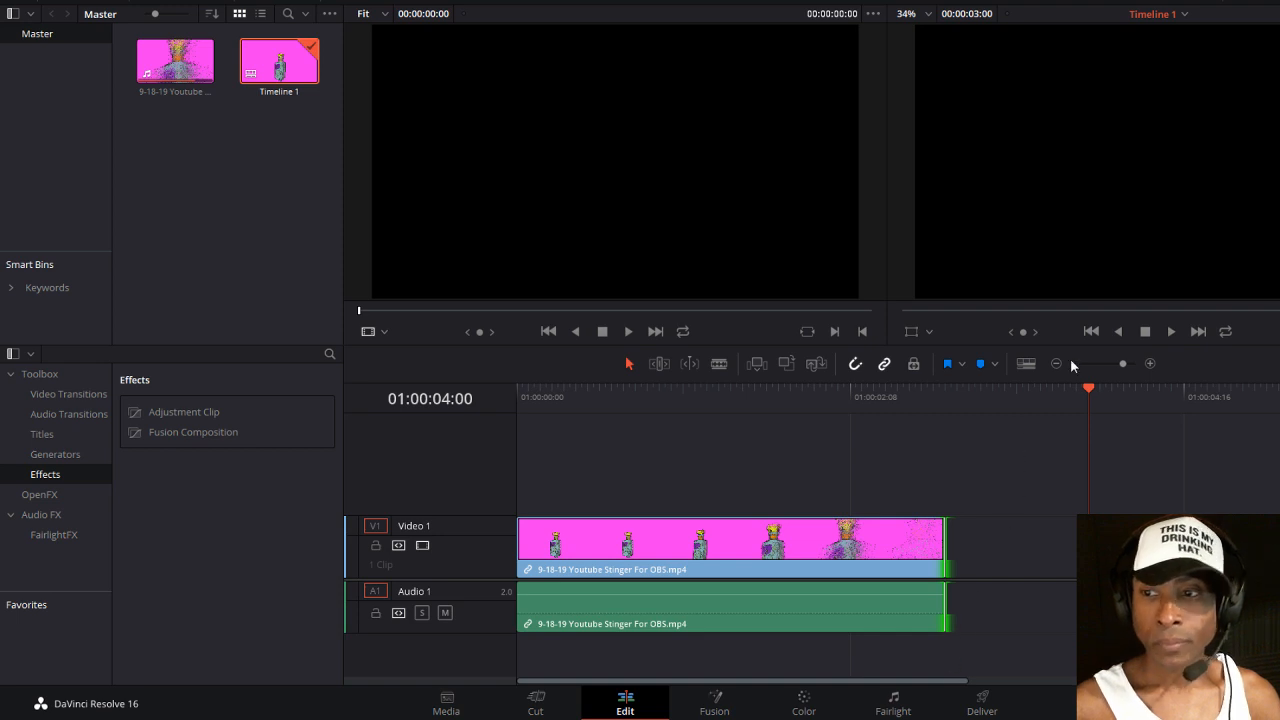
{"action": "left_click", "coordinate": [1091, 331]}
{"action": "left_click", "coordinate": [1091, 331]}
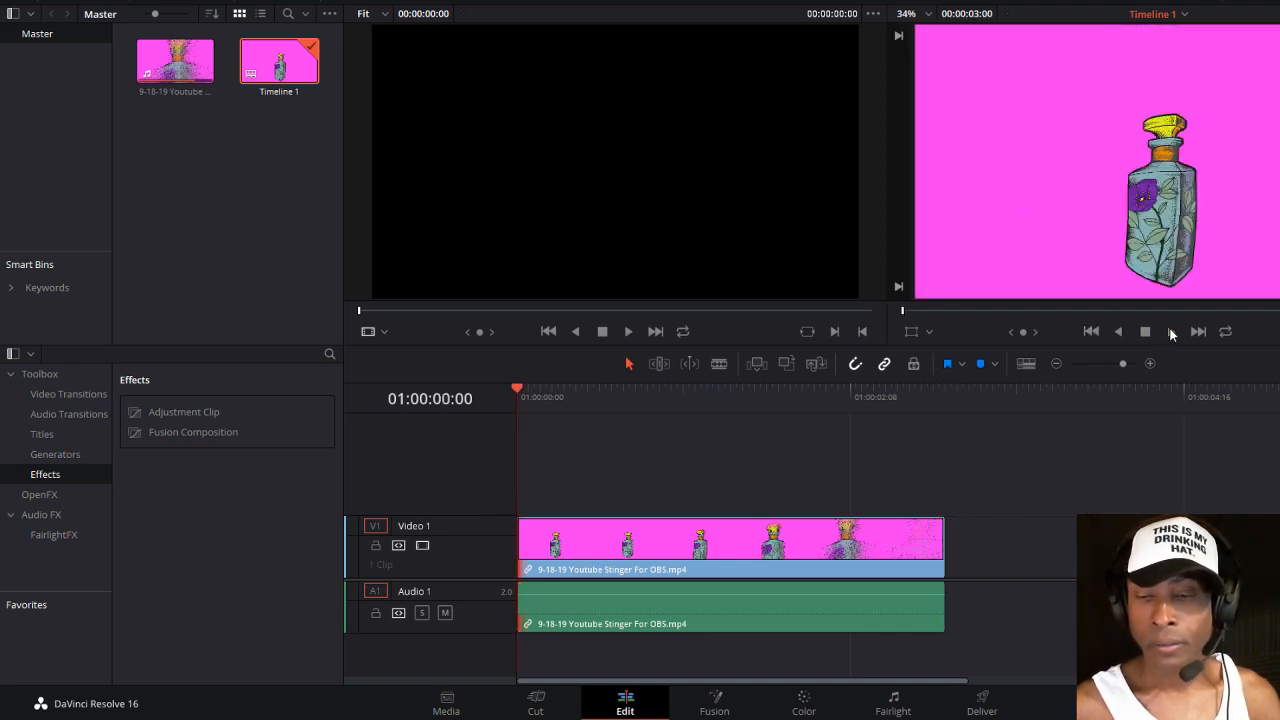
{"action": "left_click", "coordinate": [1172, 331]}
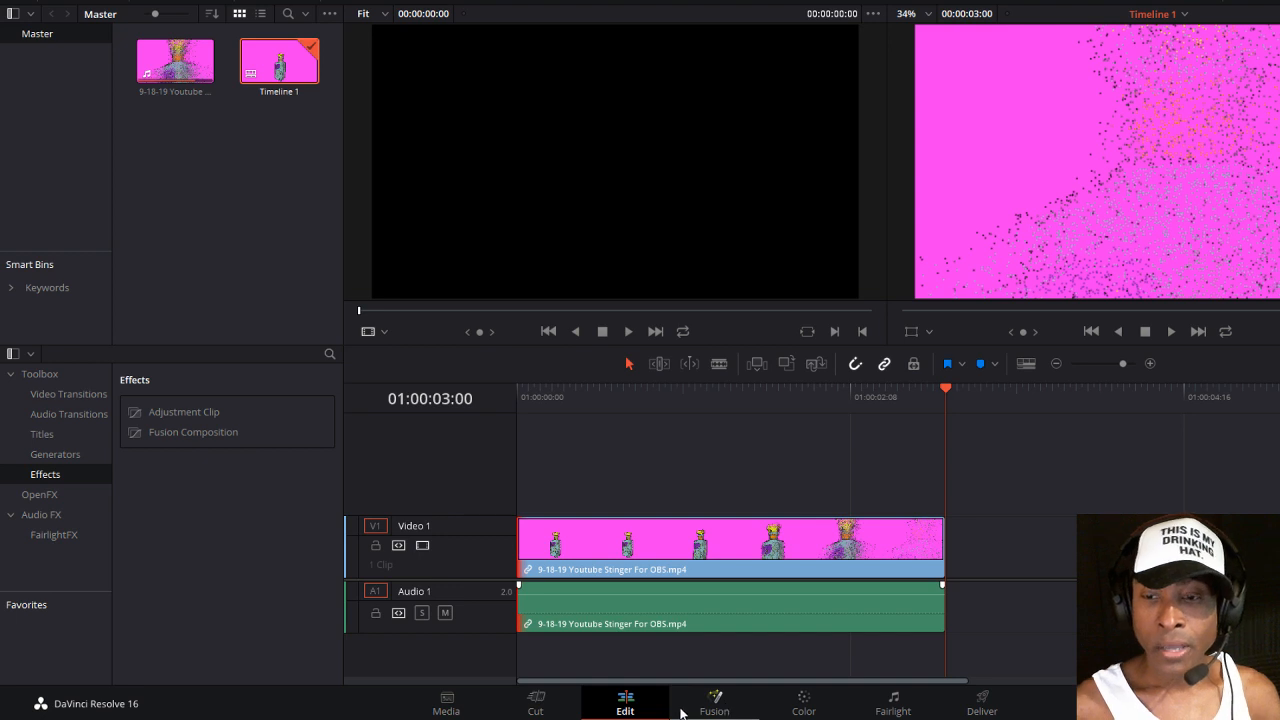
On the Color page, add an alpha output to the node graph and connect node 01's key output to it.
{"action": "left_click", "coordinate": [806, 708]}
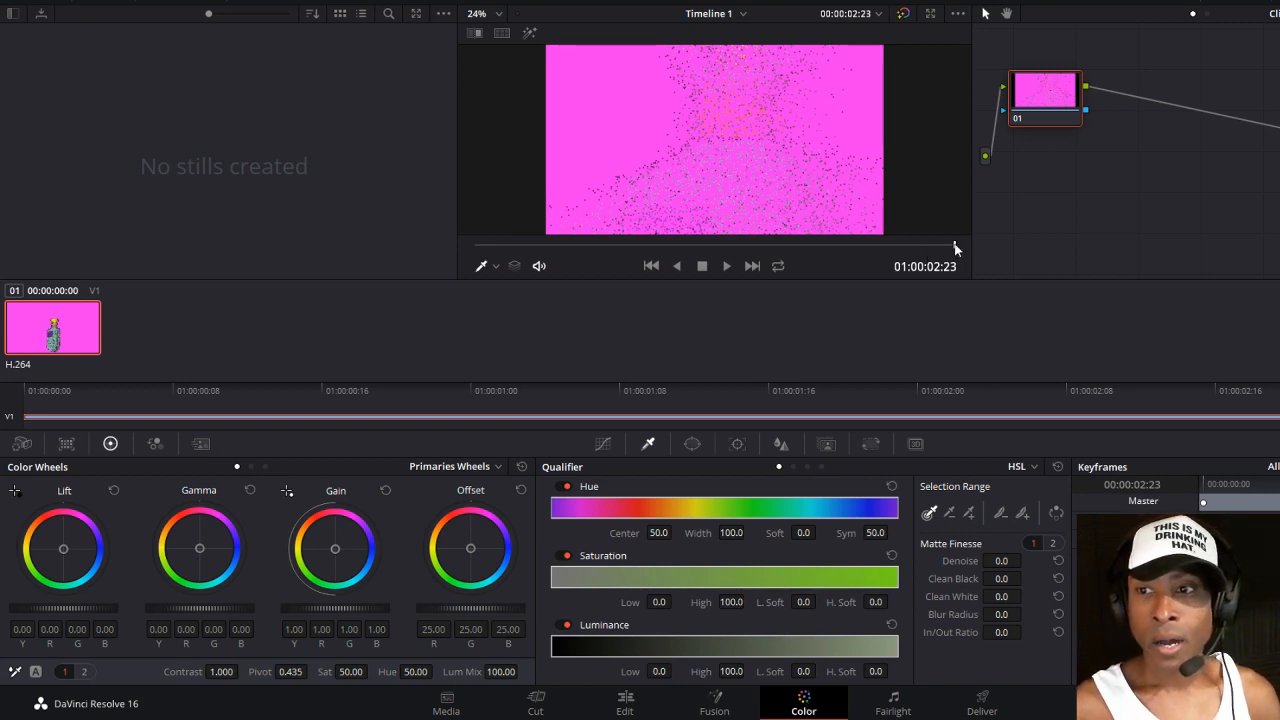
{"action": "left_click_drag", "start_coordinate": [955, 246], "coordinate": [452, 252]}
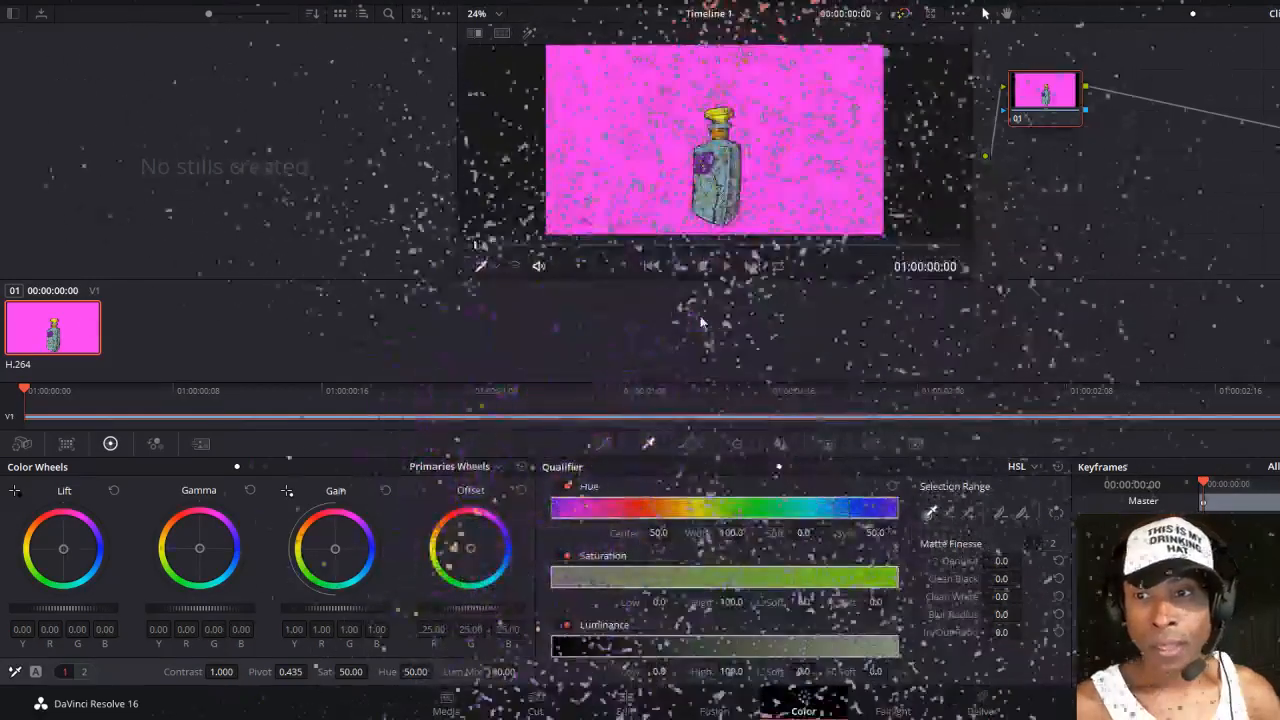
{"action": "right_click", "coordinate": [1145, 130]}
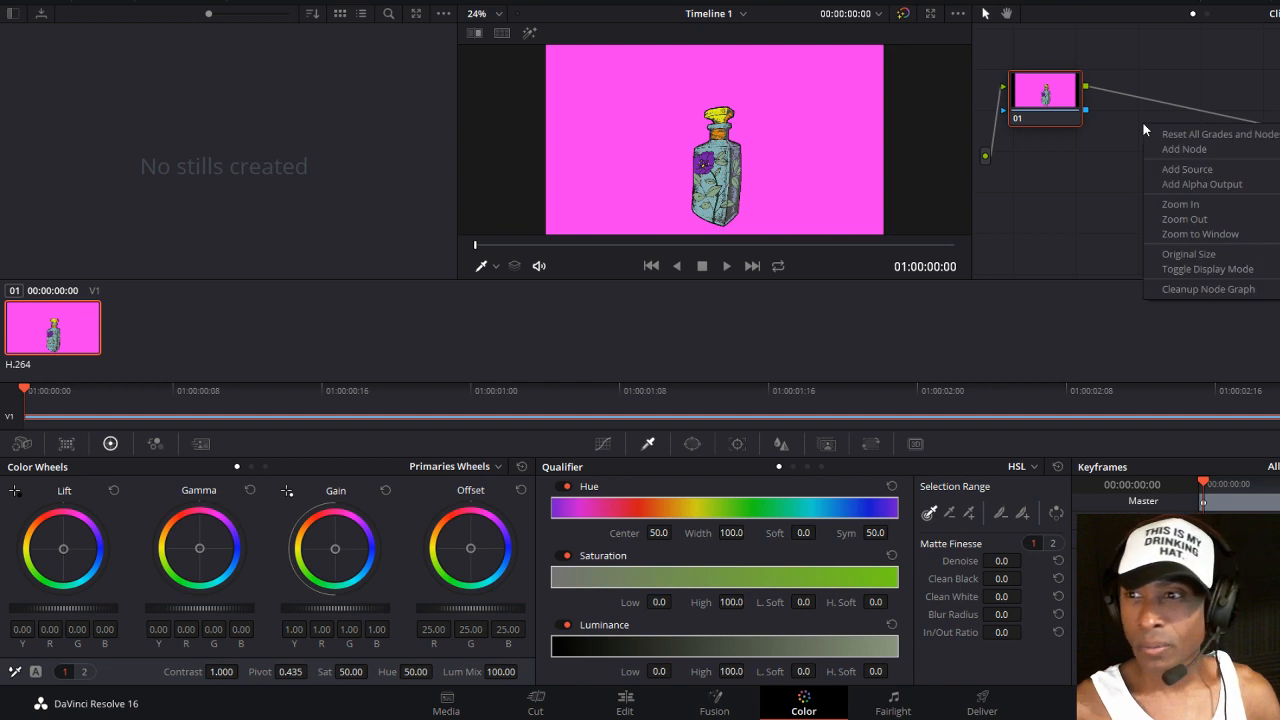
{"action": "left_click", "coordinate": [1169, 185]}
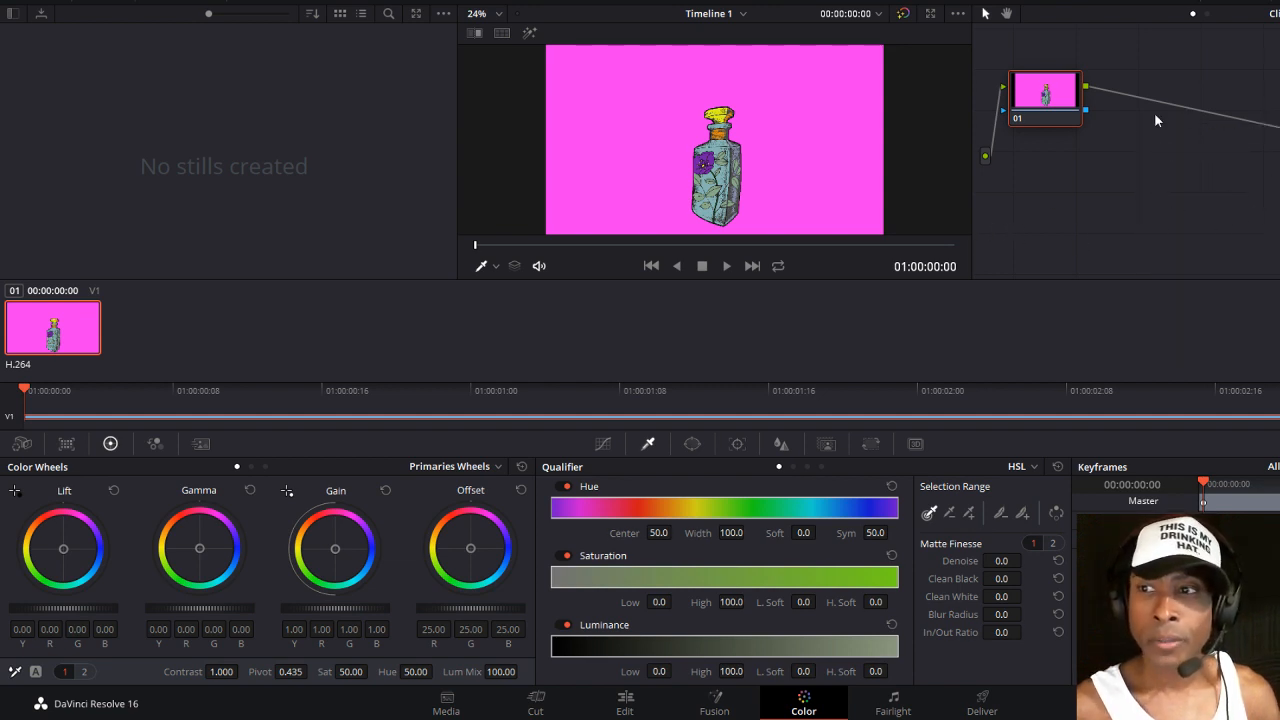
{"action": "right_click", "coordinate": [1177, 167]}
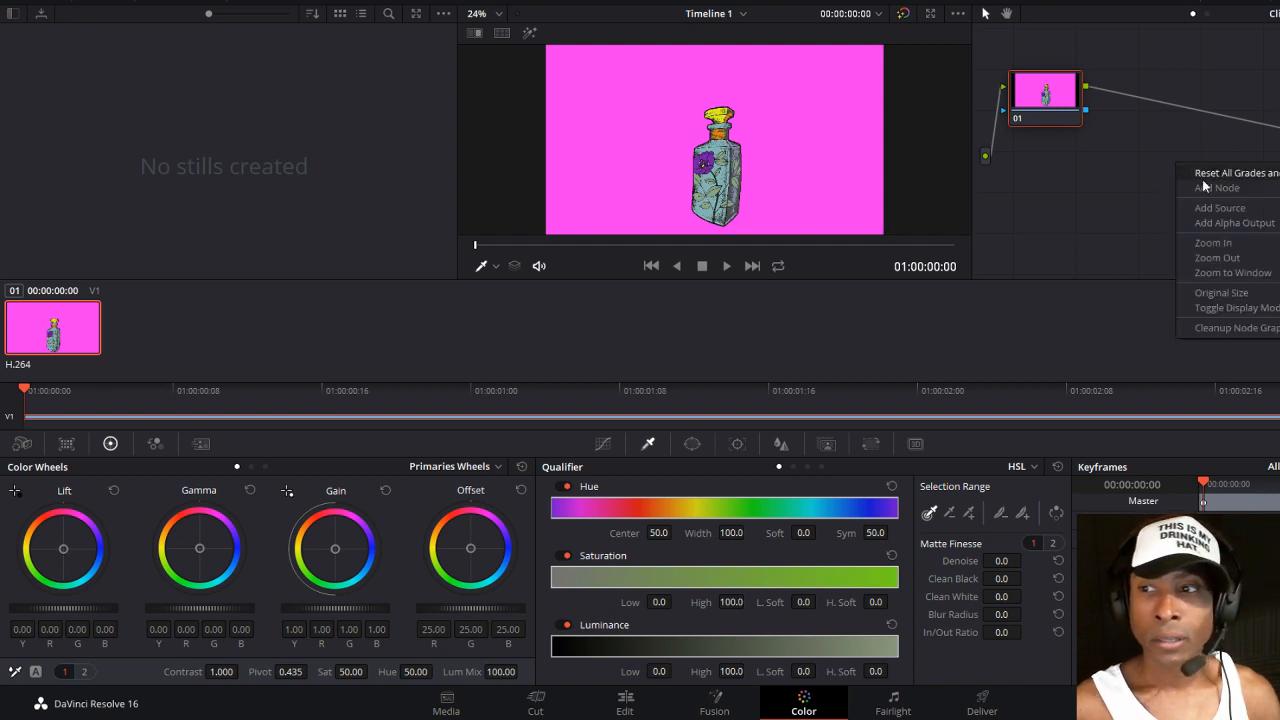
{"action": "left_click", "coordinate": [1237, 224]}
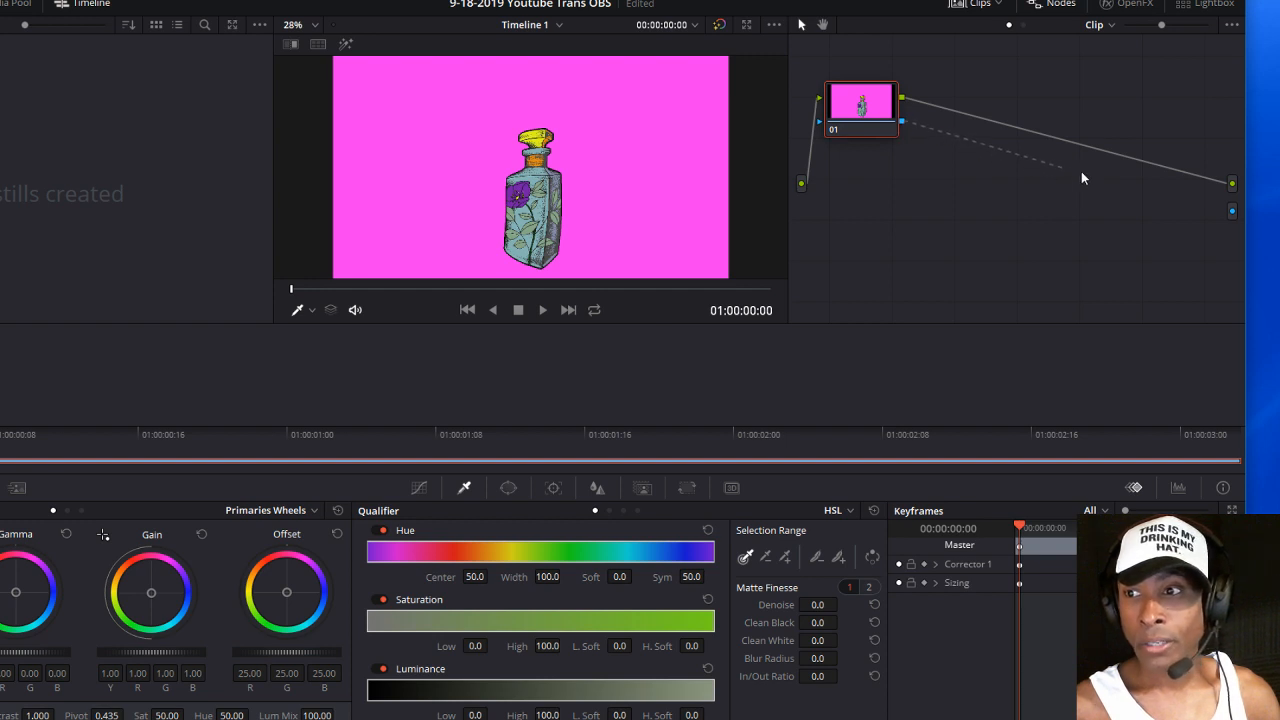
{"action": "left_click_drag", "start_coordinate": [1210, 214], "coordinate": [1236, 215]}
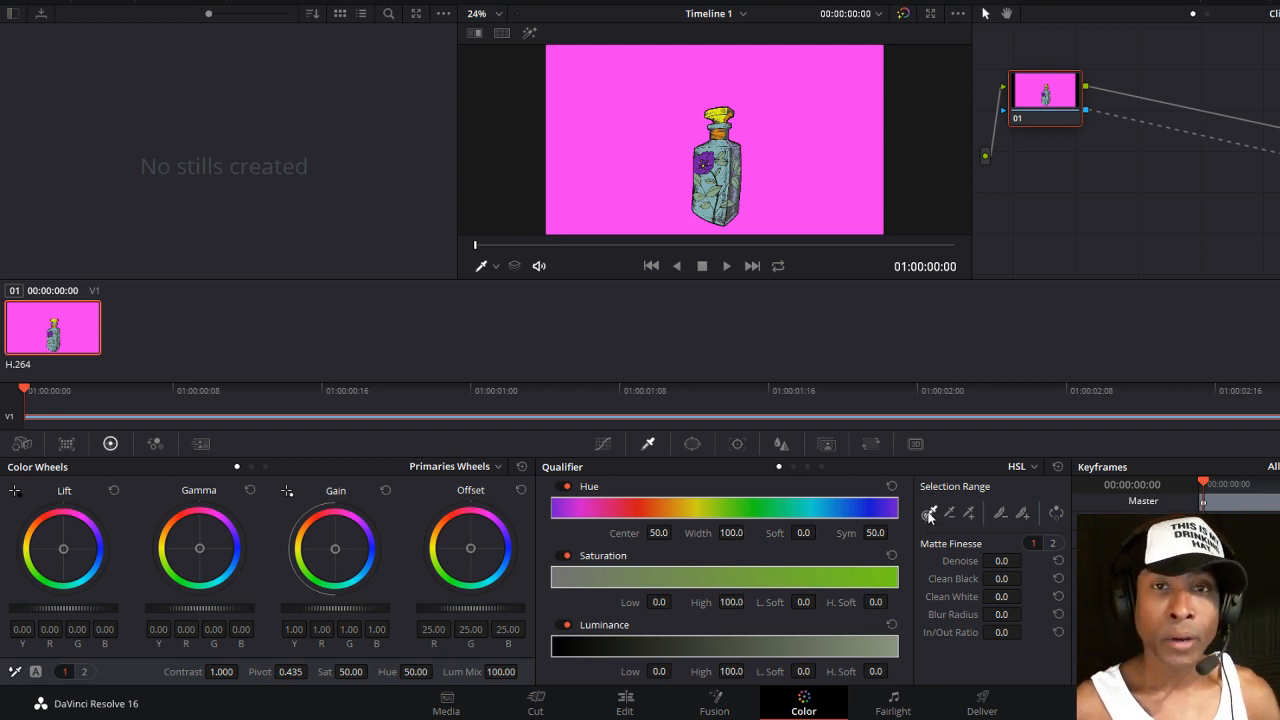
Sample the pink background with the qualifier and invert the selection to isolate the bottle, and play back the keyed clip.
{"action": "left_click", "coordinate": [929, 514]}
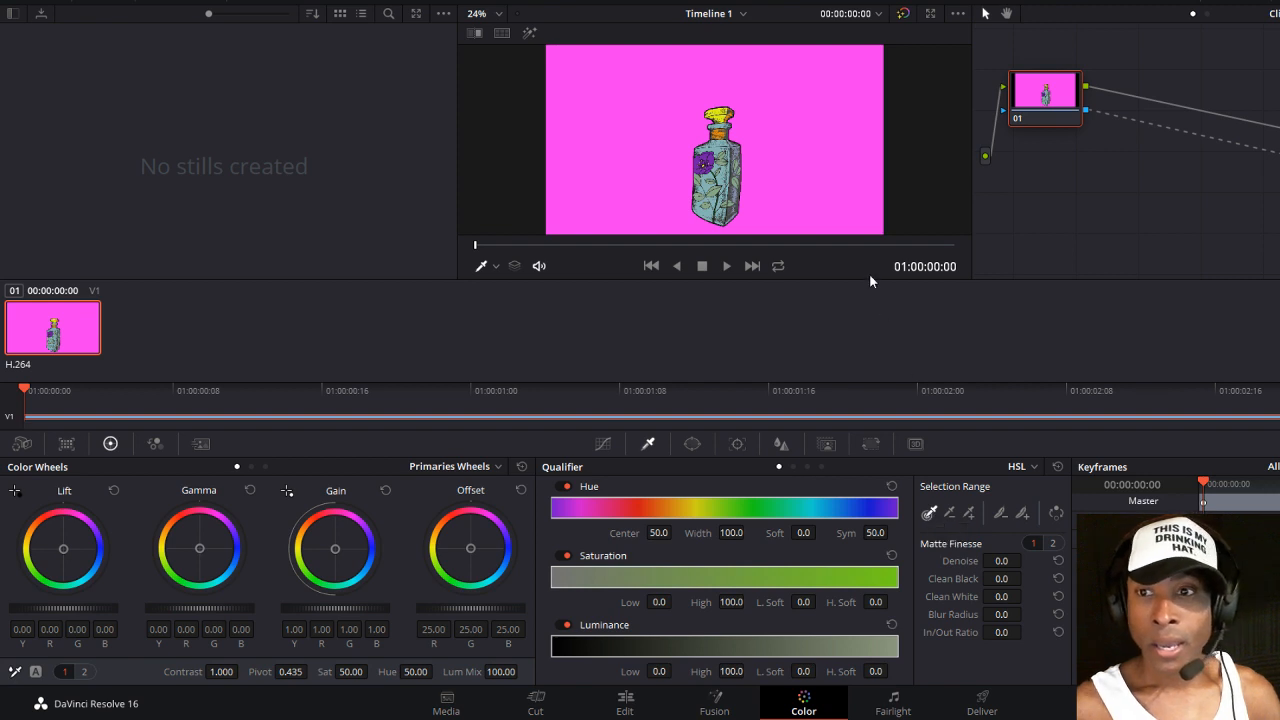
{"action": "left_click", "coordinate": [817, 168]}
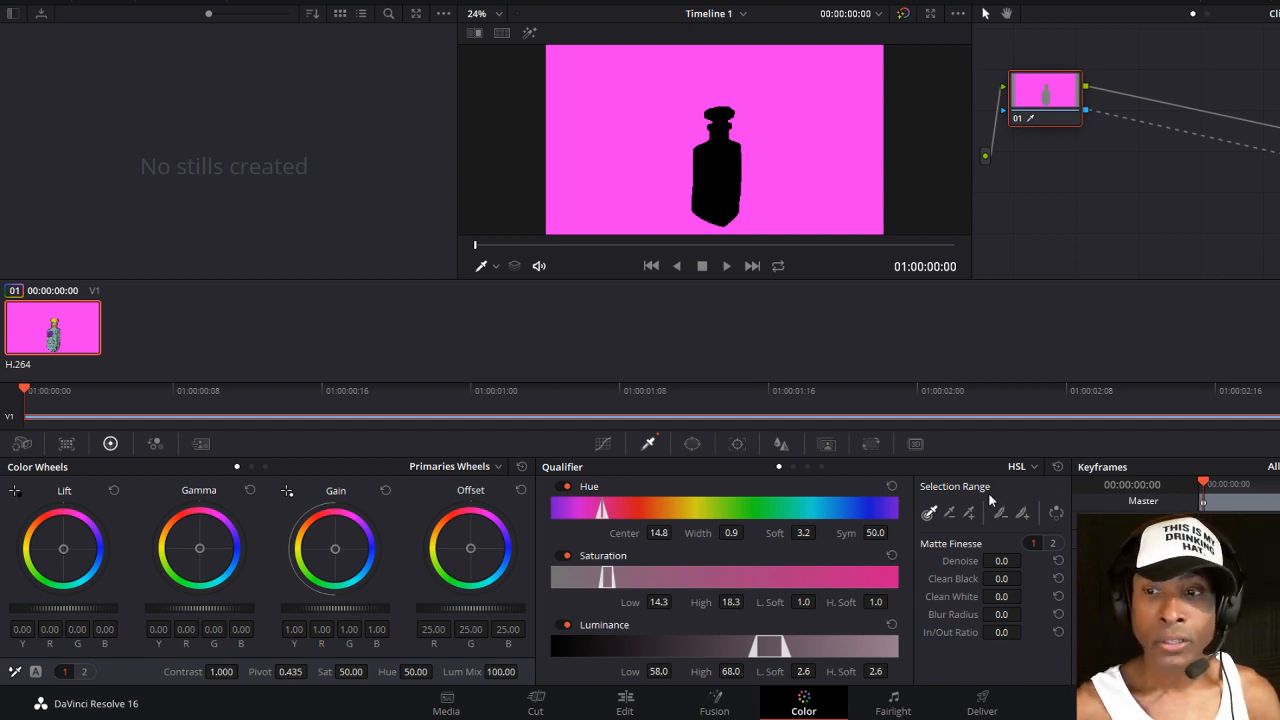
{"action": "left_click", "coordinate": [1057, 512]}
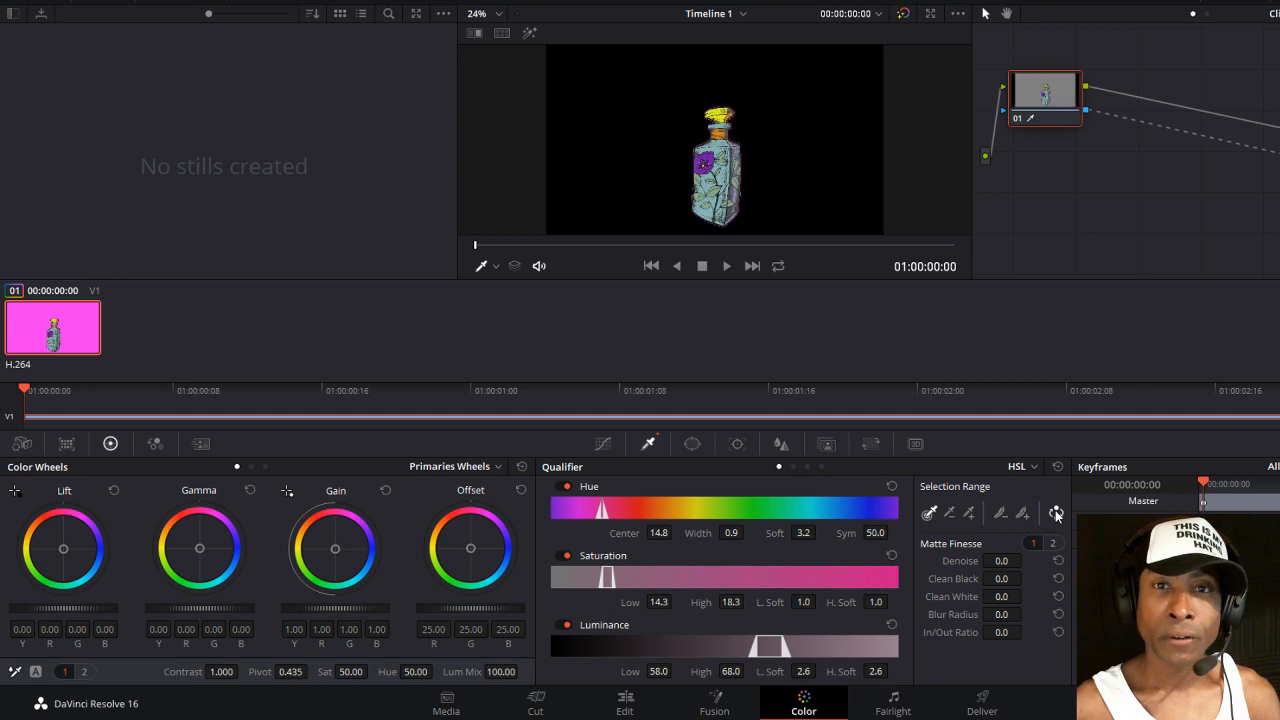
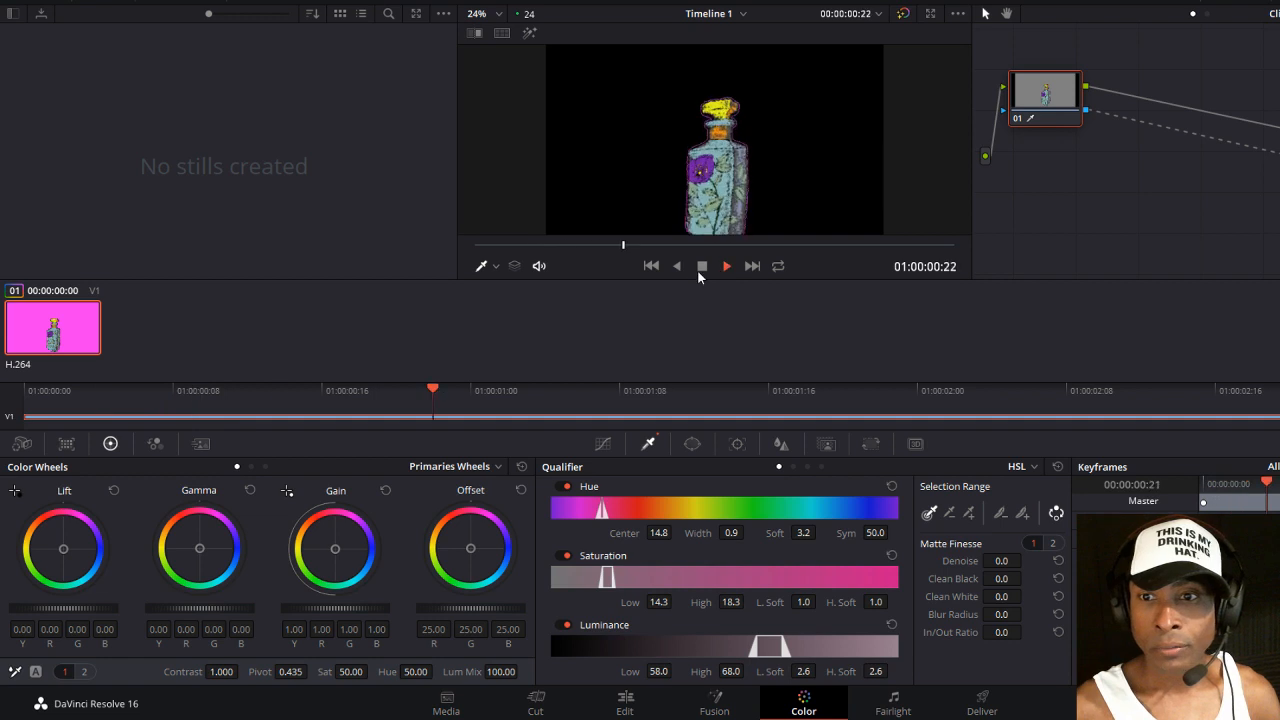
{"action": "left_click", "coordinate": [703, 267]}
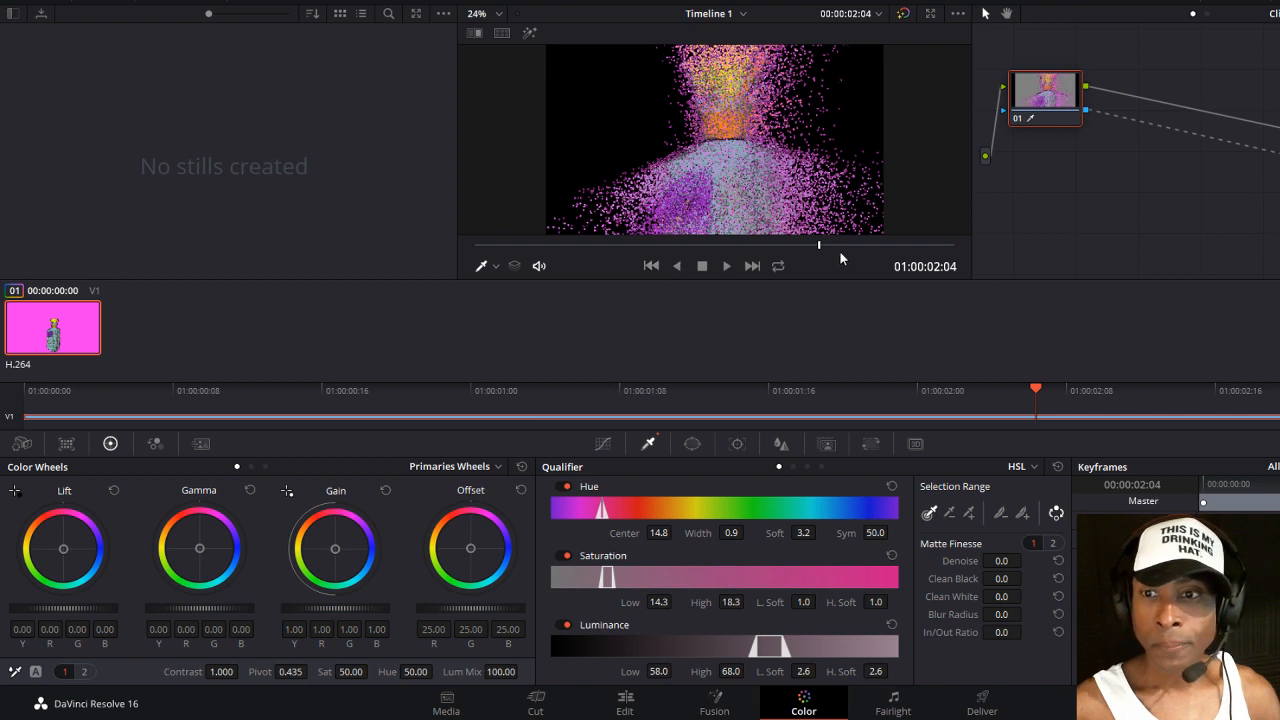
{"action": "left_click_drag", "start_coordinate": [821, 245], "coordinate": [444, 249]}
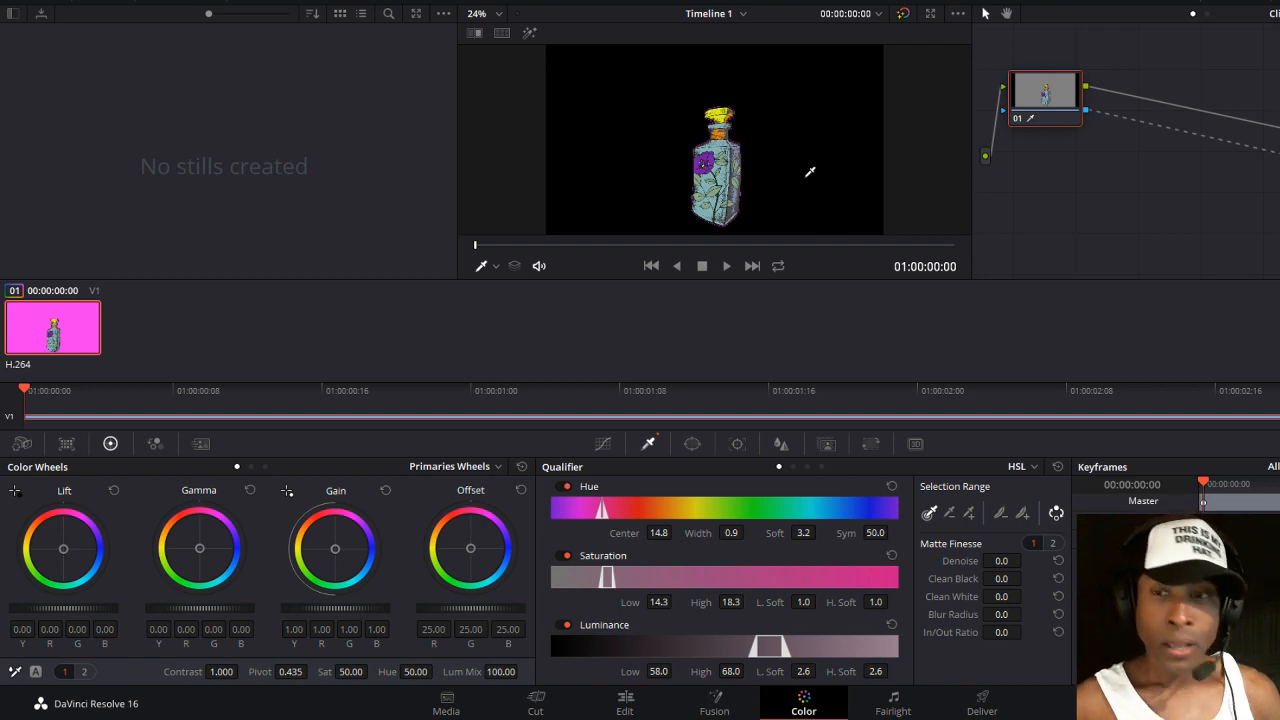
Add the pink fringe beside the bottle's orange neck to the qualifier's colour selection.
{"action": "scroll", "coordinate": [810, 172], "scroll_direction": "up", "scroll_amount": 3}
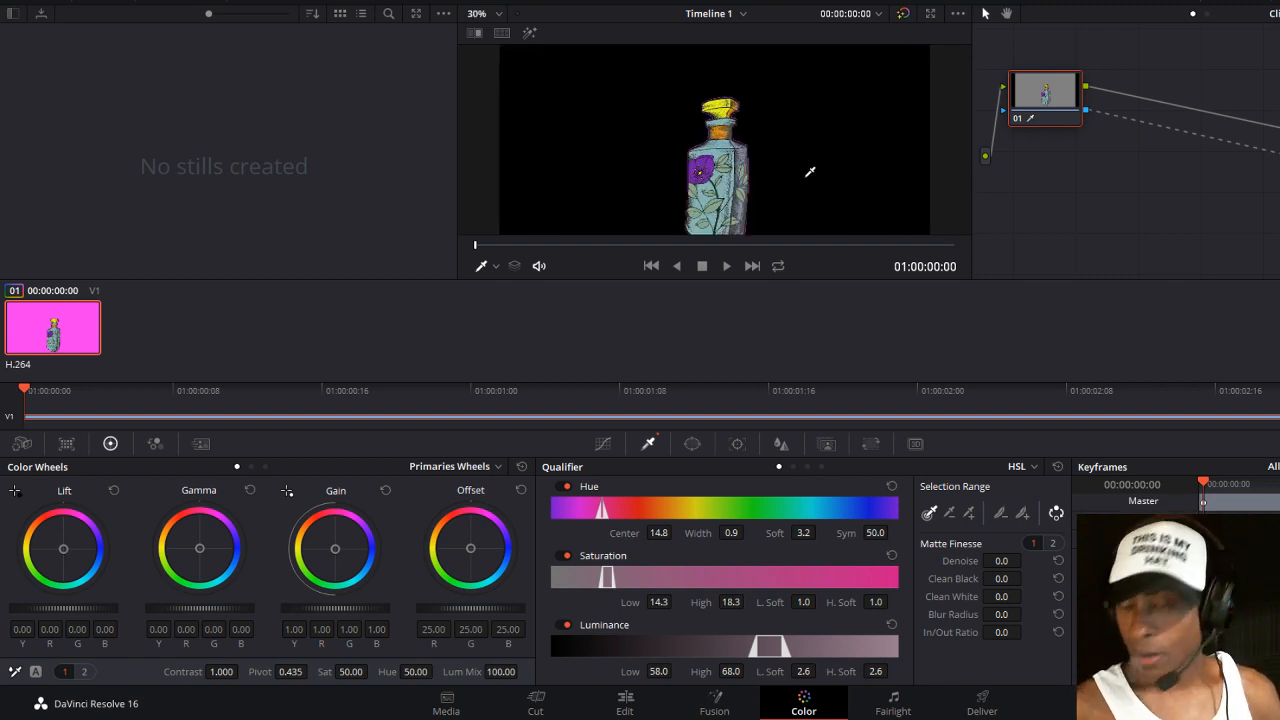
{"action": "scroll", "coordinate": [810, 172], "scroll_direction": "up", "scroll_amount": 5}
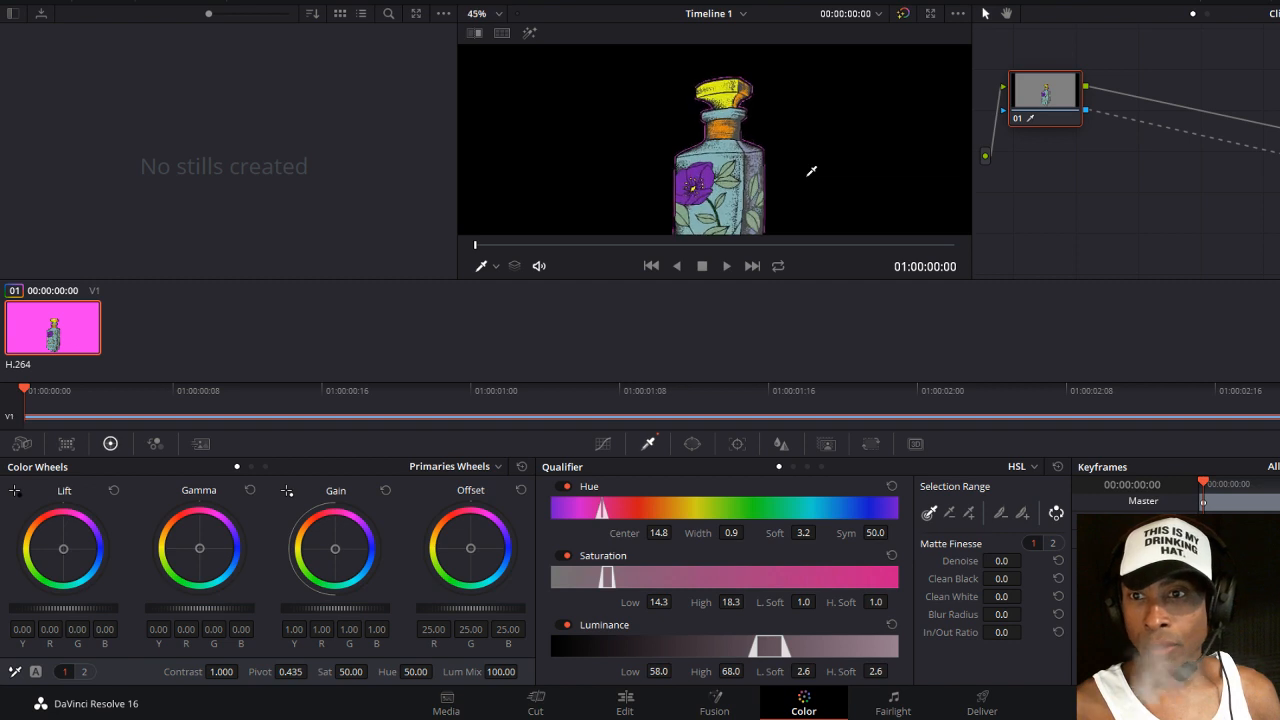
{"action": "scroll", "coordinate": [811, 172], "scroll_direction": "up", "scroll_amount": 6}
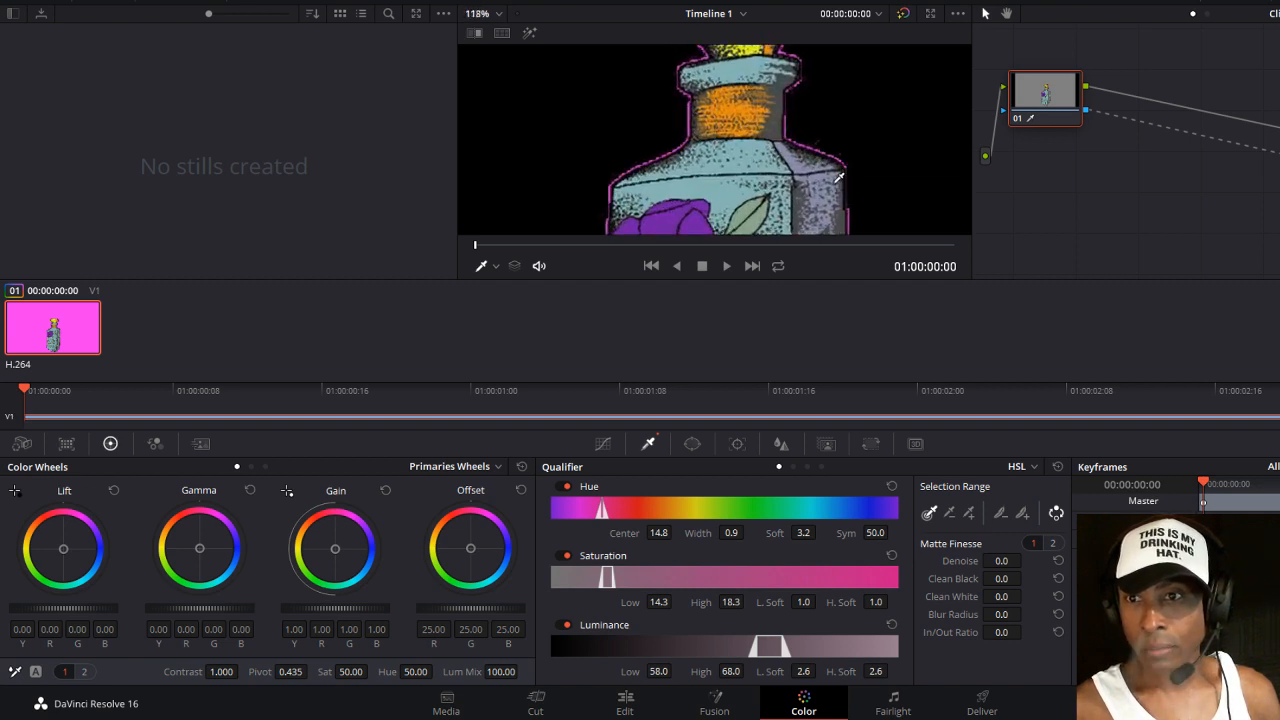
{"action": "scroll", "coordinate": [838, 177], "scroll_direction": "up", "scroll_amount": 5}
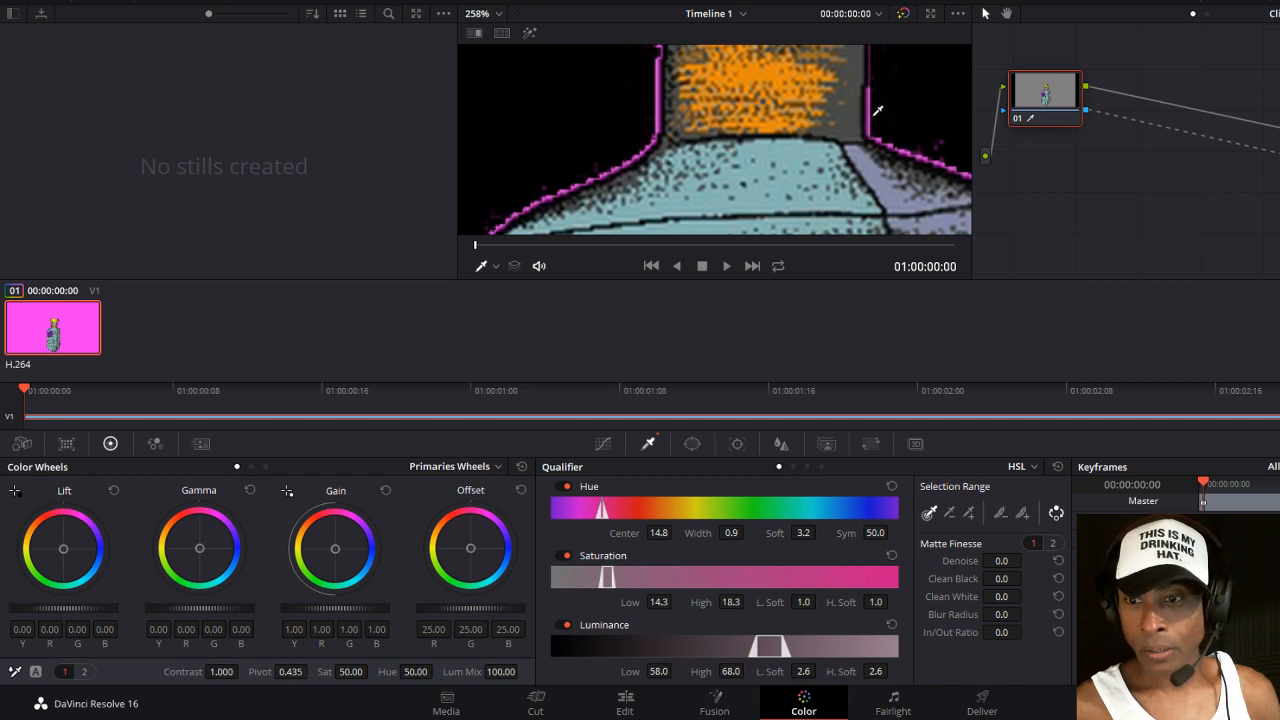
{"action": "left_click", "coordinate": [969, 513]}
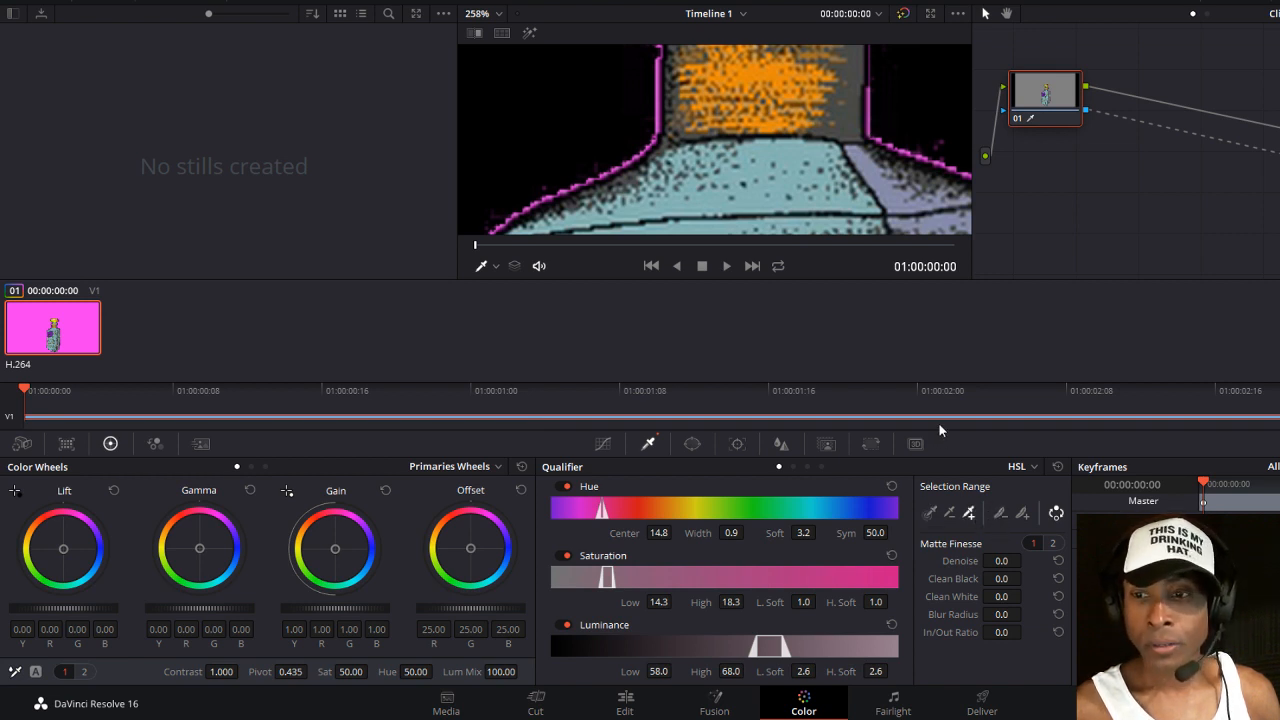
{"action": "left_click", "coordinate": [874, 108]}
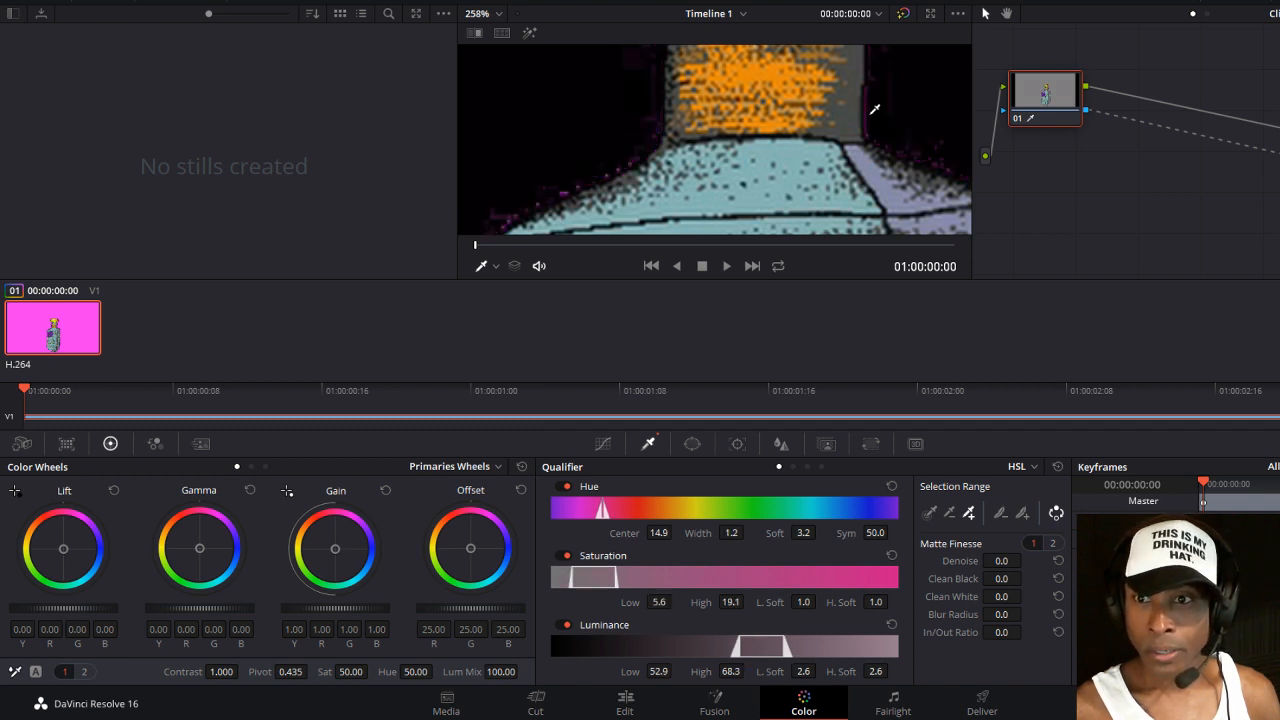
Check the whole keyed bottle and its edges for leftover pink, and play part of the clip before returning to its start.
{"action": "scroll", "coordinate": [889, 122], "scroll_direction": "down", "scroll_amount": 10}
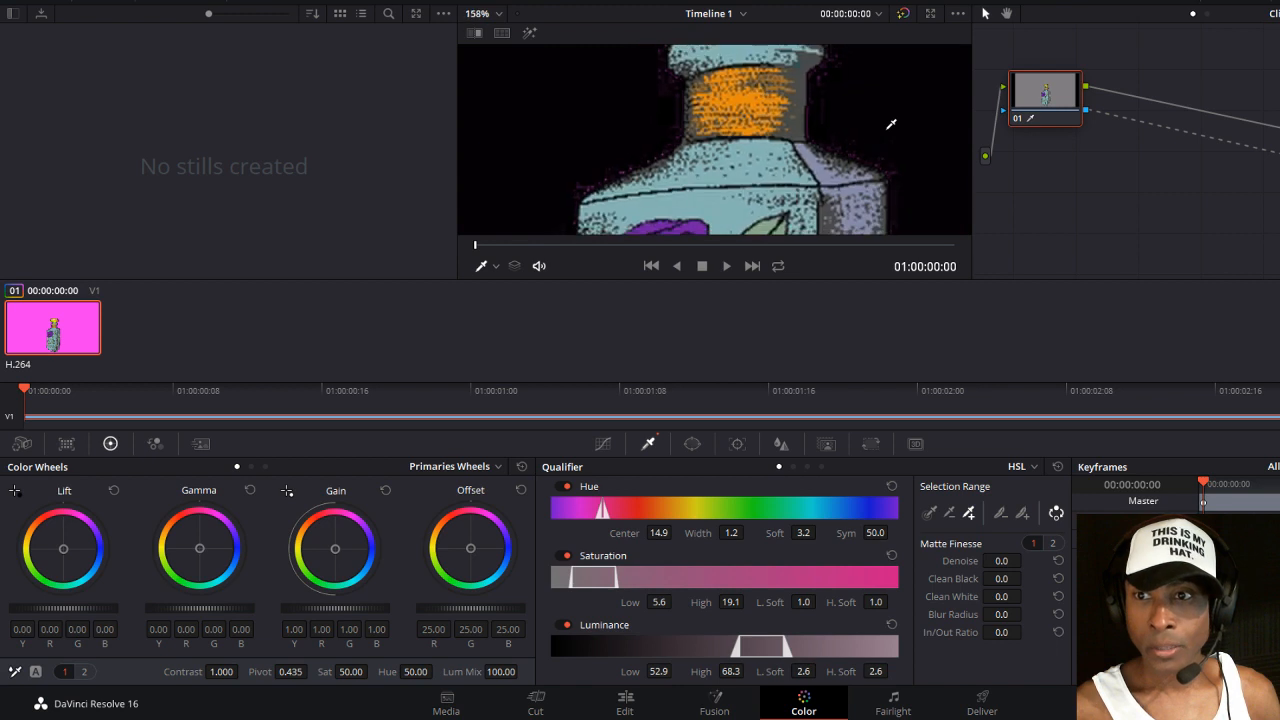
{"action": "scroll", "coordinate": [890, 126], "scroll_direction": "down", "scroll_amount": 5}
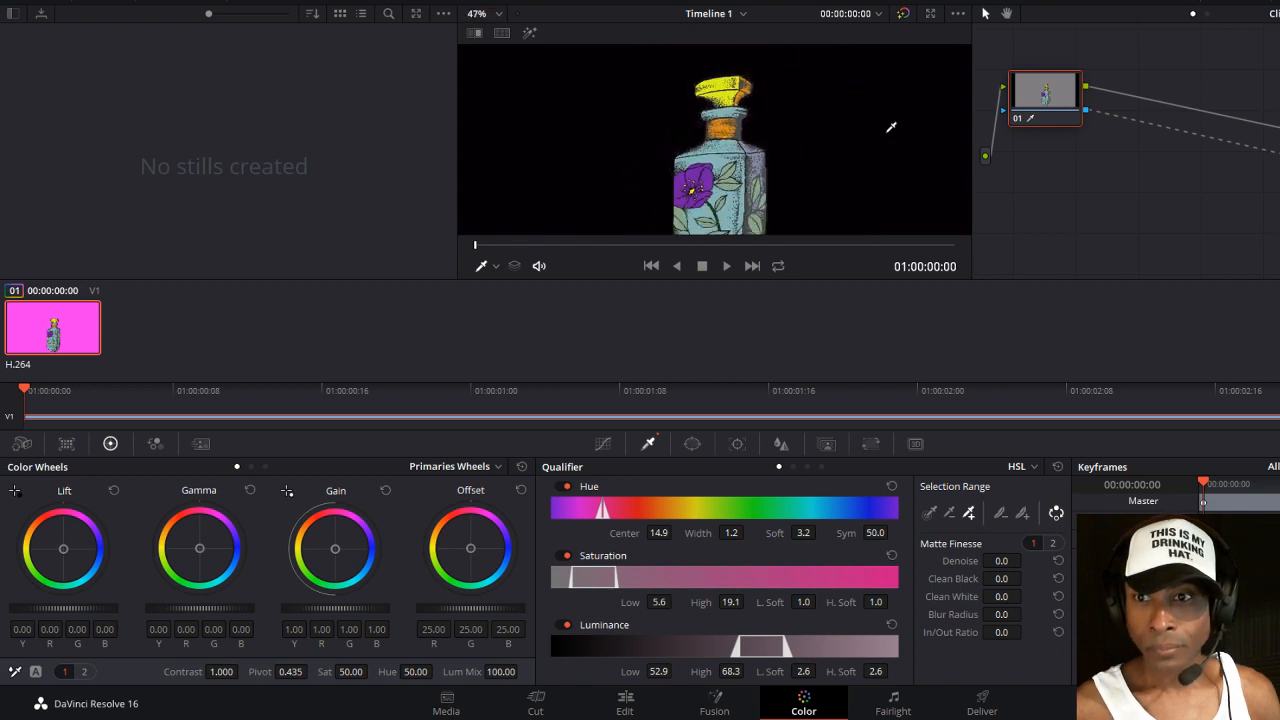
{"action": "scroll", "coordinate": [889, 134], "scroll_direction": "down", "scroll_amount": 4}
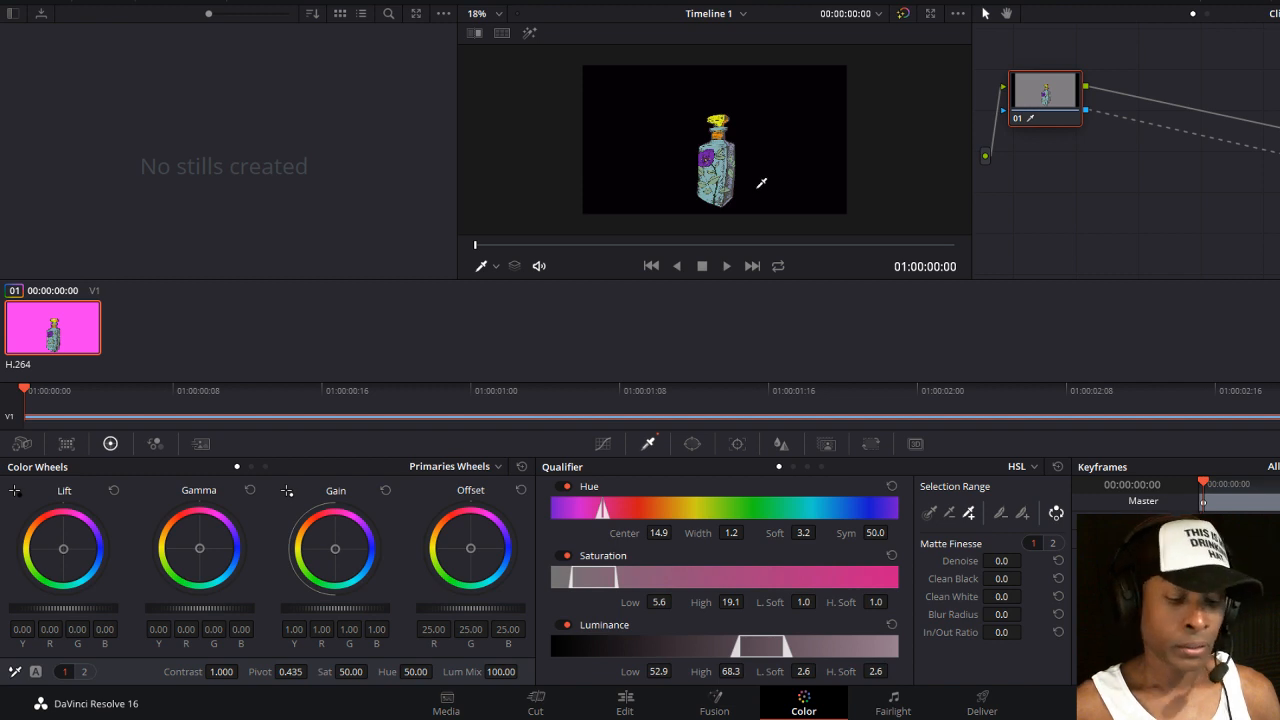
{"action": "scroll", "coordinate": [761, 183], "scroll_direction": "up", "scroll_amount": 7}
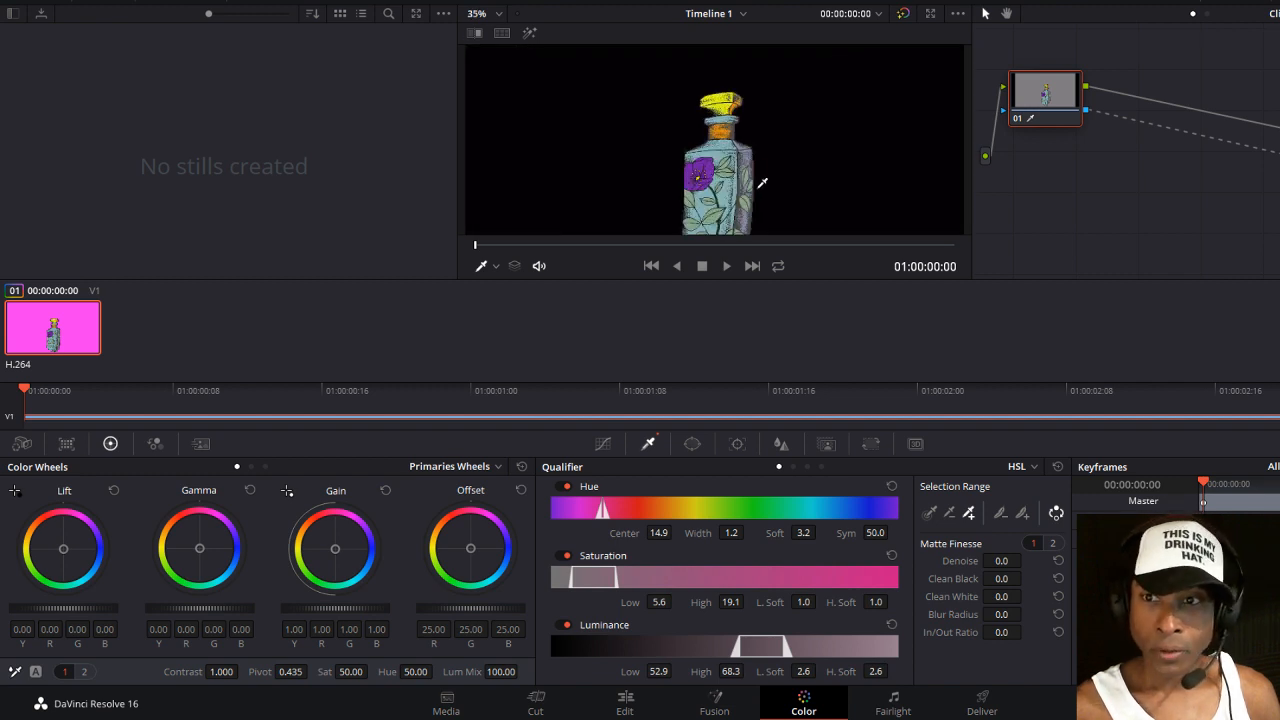
{"action": "scroll", "coordinate": [759, 177], "scroll_direction": "up", "scroll_amount": 4}
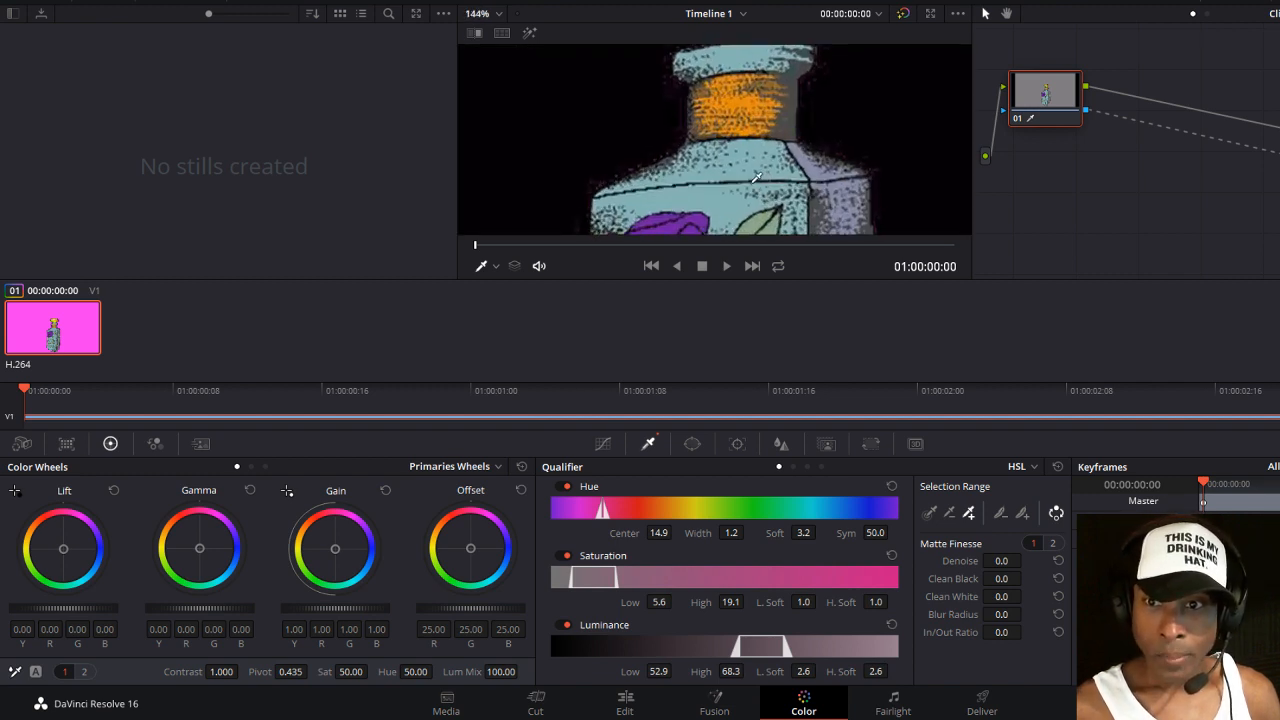
{"action": "scroll", "coordinate": [759, 180], "scroll_direction": "down", "scroll_amount": 7}
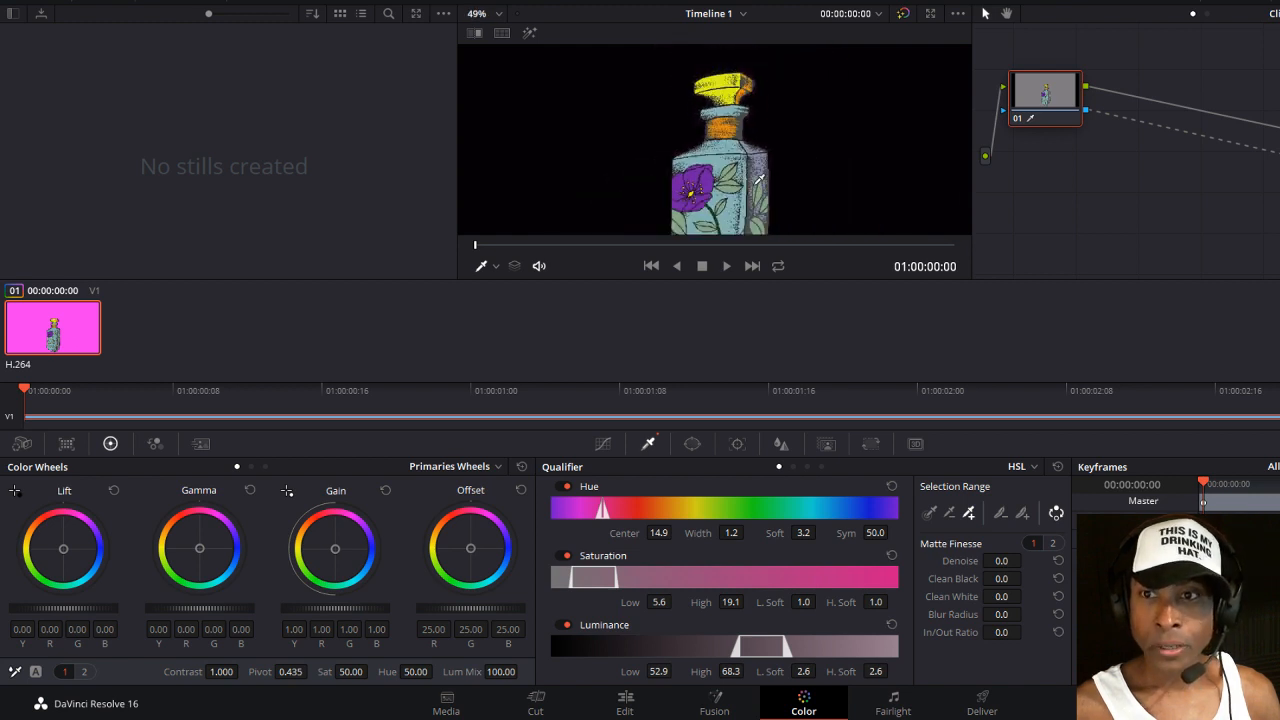
{"action": "scroll", "coordinate": [759, 181], "scroll_direction": "down", "scroll_amount": 2}
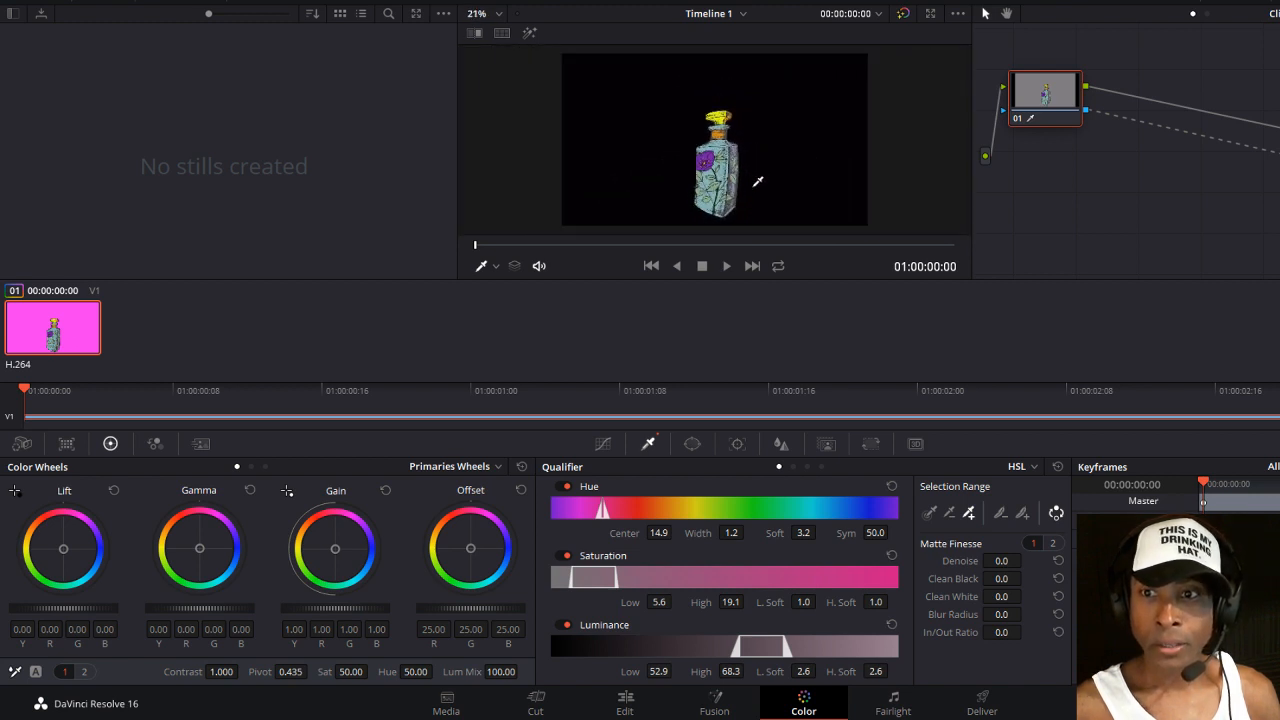
{"action": "scroll", "coordinate": [758, 181], "scroll_direction": "down", "scroll_amount": 1}
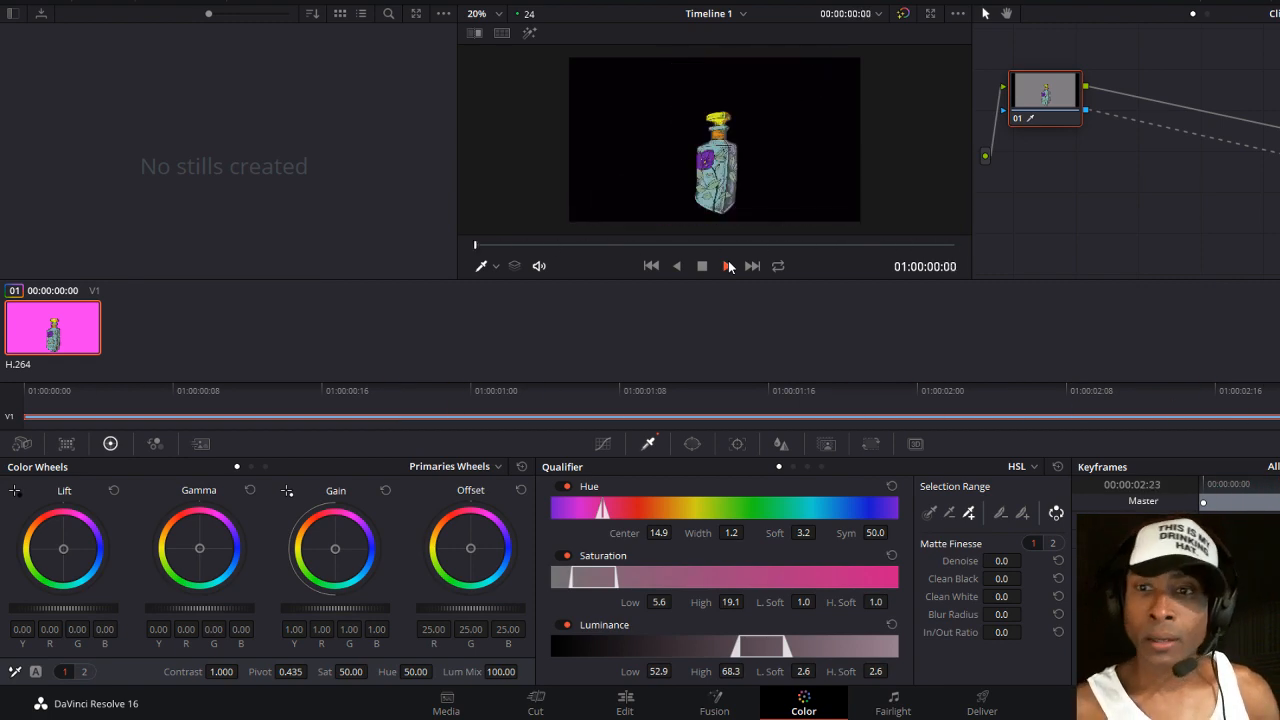
{"action": "left_click", "coordinate": [702, 266]}
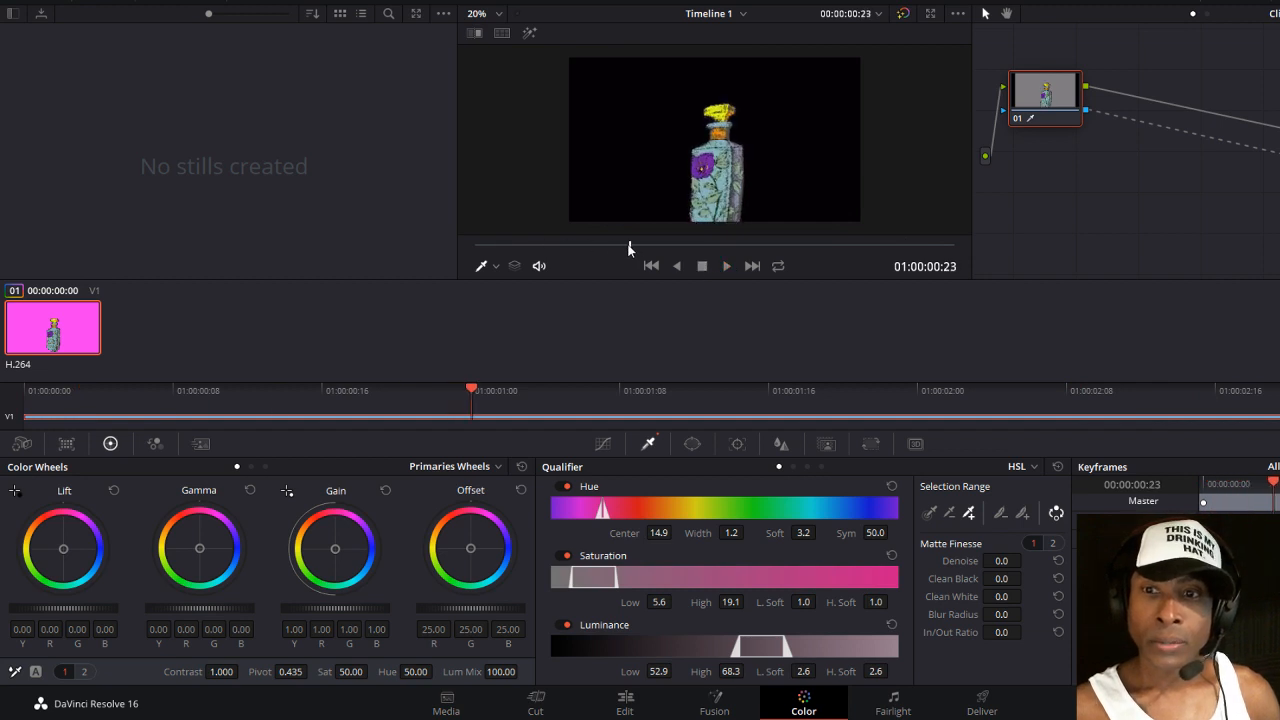
{"action": "left_click", "coordinate": [476, 245]}
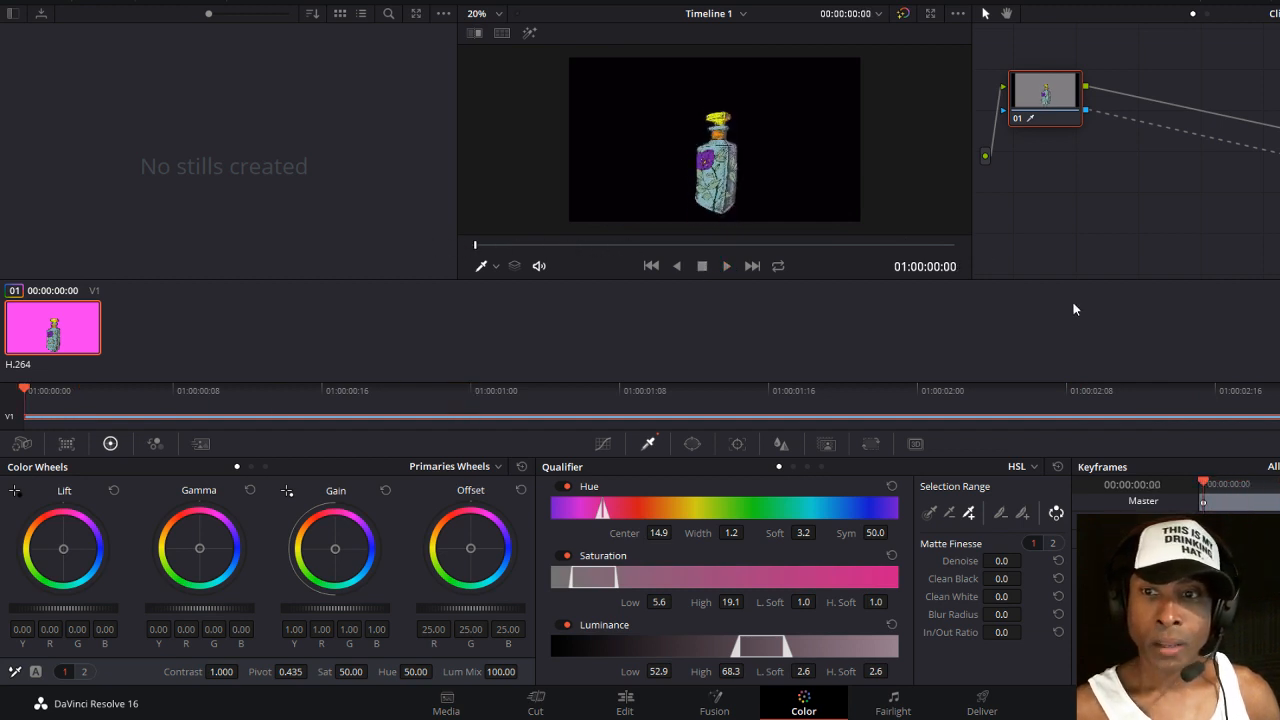
Examine the edges of the bottle's neck and yellow stopper closely for remaining pink pixels.
{"action": "scroll", "coordinate": [791, 176], "scroll_direction": "up", "scroll_amount": 5}
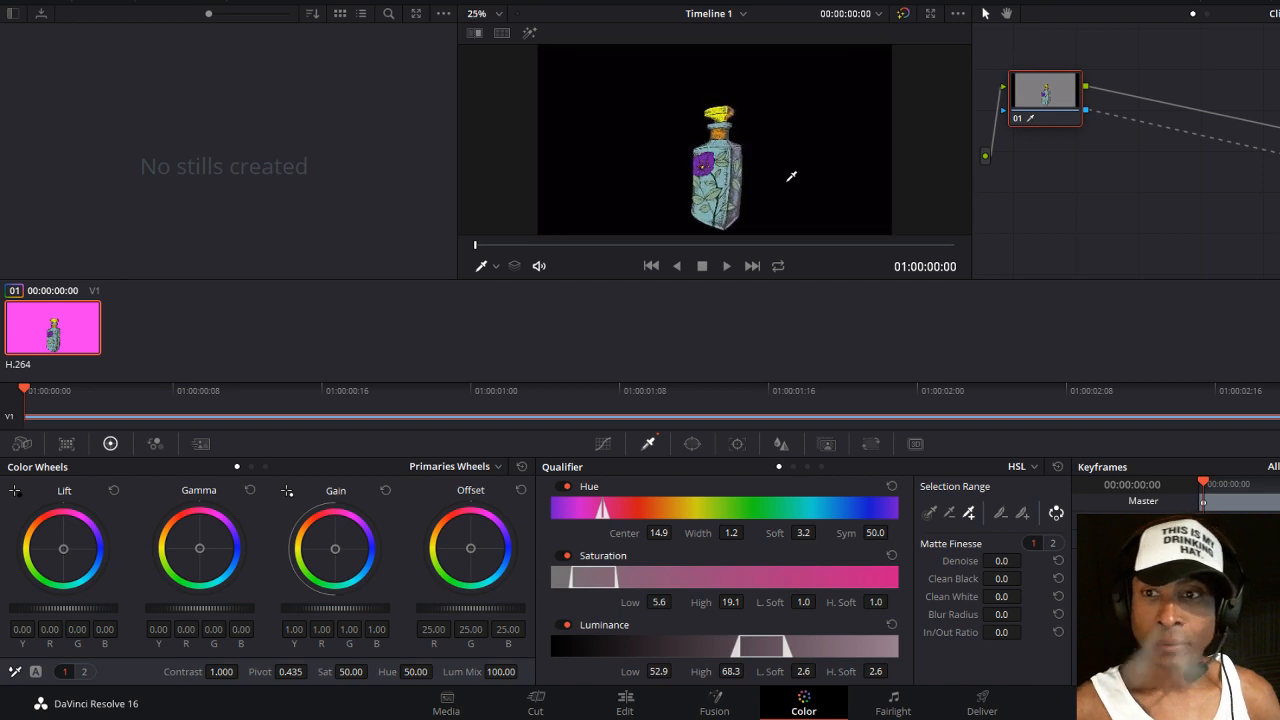
{"action": "scroll", "coordinate": [778, 187], "scroll_direction": "up", "scroll_amount": 10}
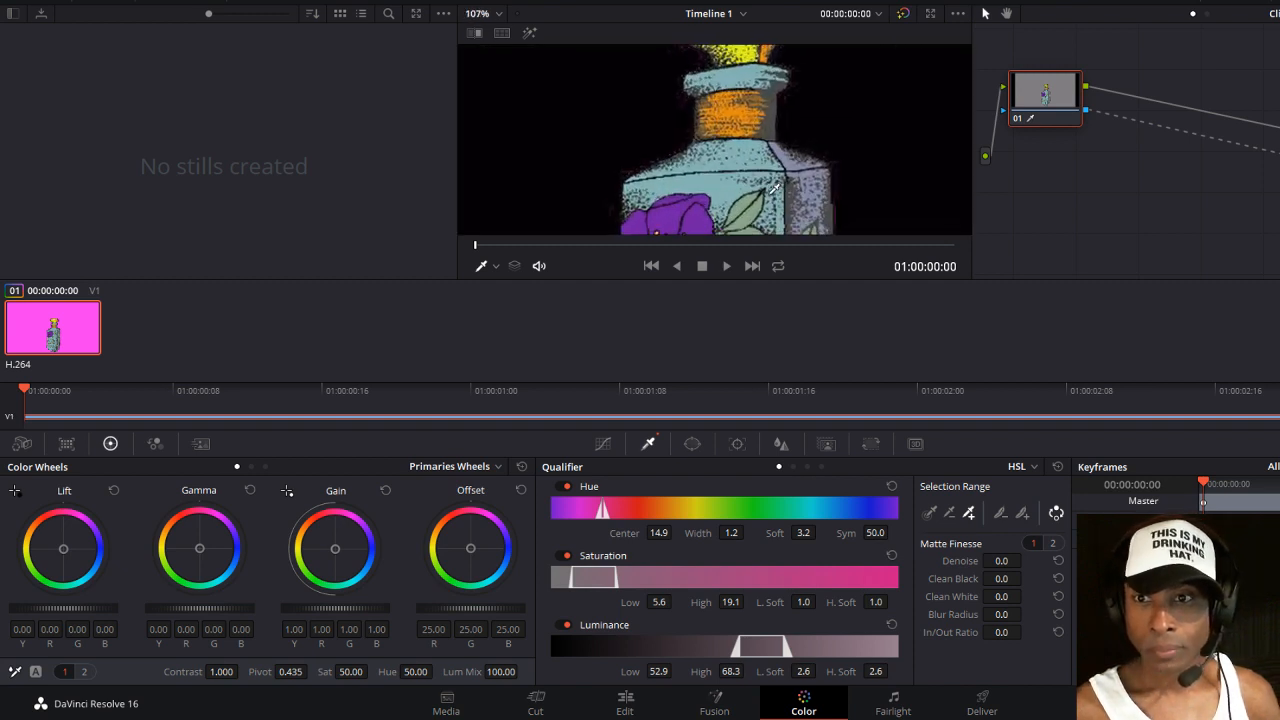
{"action": "scroll", "coordinate": [767, 192], "scroll_direction": "up", "scroll_amount": 1}
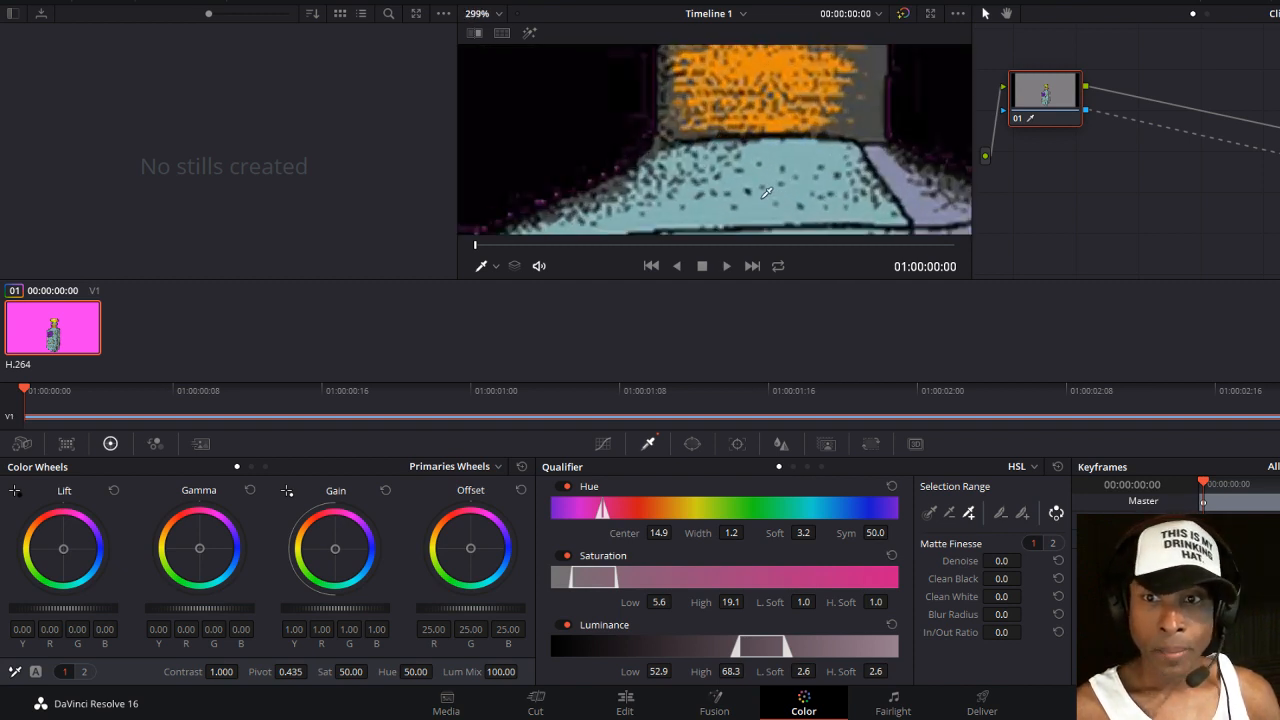
{"action": "scroll", "coordinate": [767, 192], "scroll_direction": "up", "scroll_amount": 6}
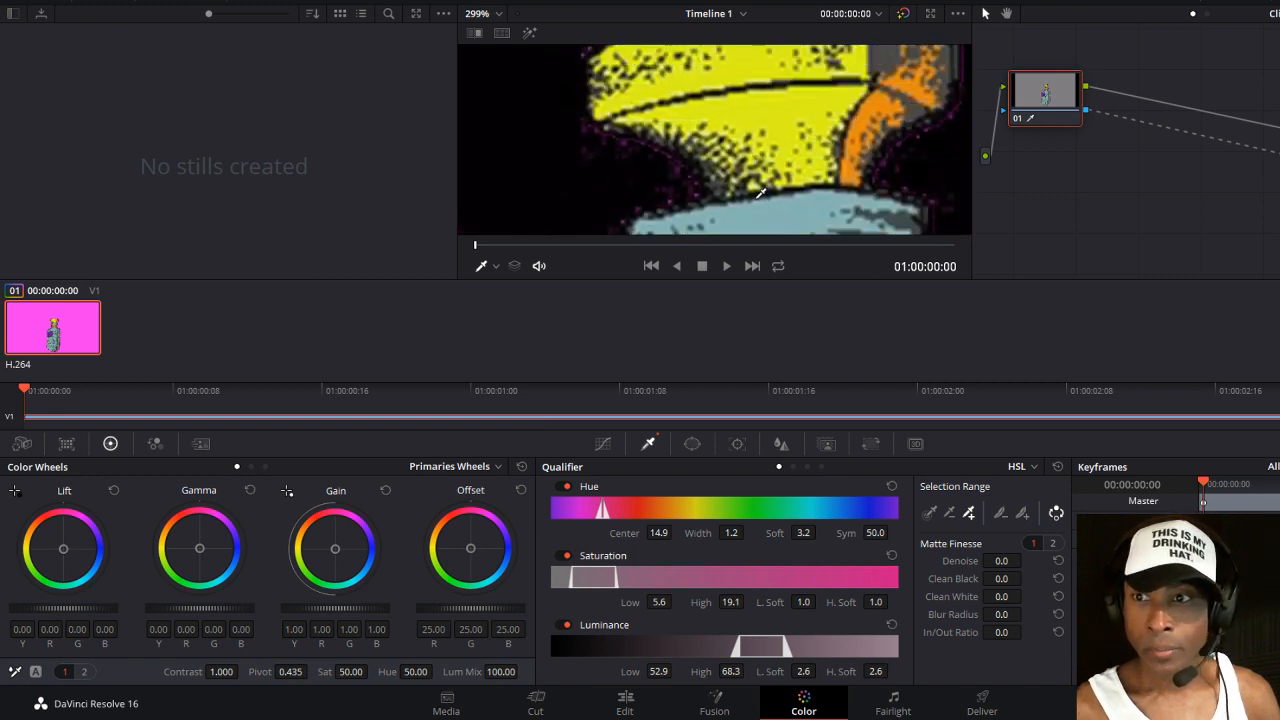
{"action": "scroll", "coordinate": [760, 193], "scroll_direction": "up", "scroll_amount": 2}
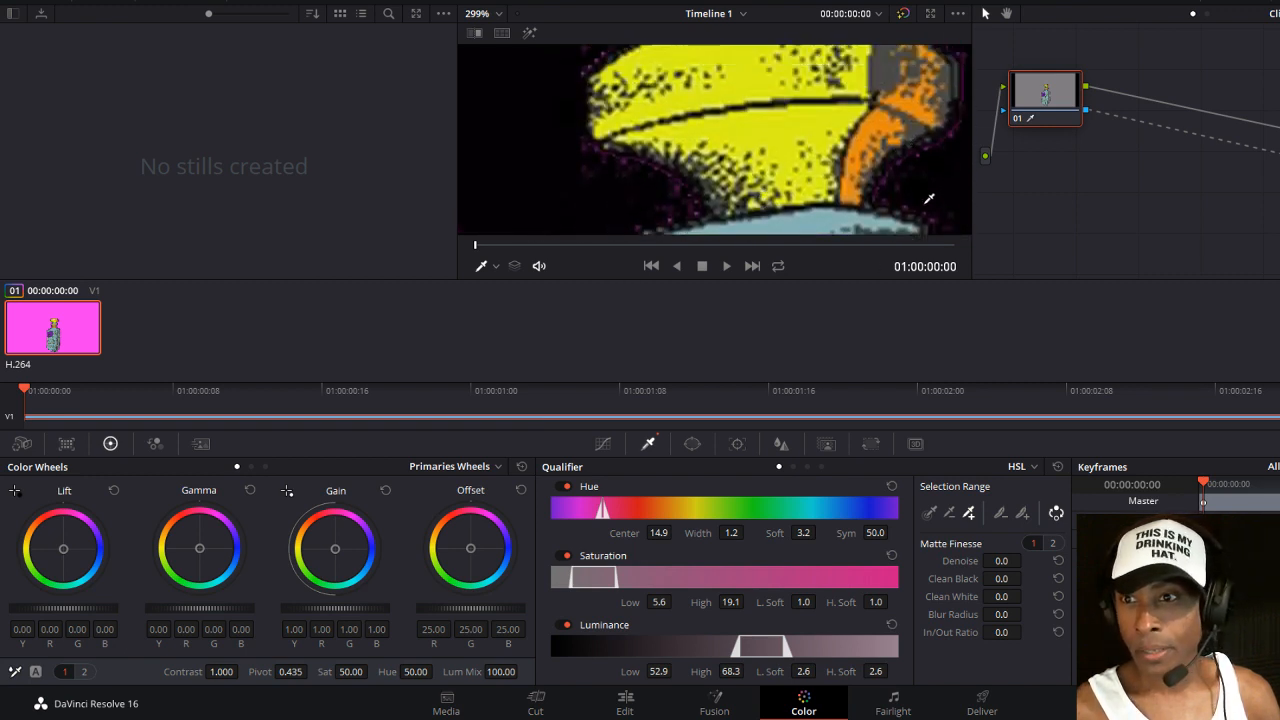
{"action": "scroll", "coordinate": [930, 197], "scroll_direction": "down", "scroll_amount": 2}
{"action": "scroll", "coordinate": [930, 197], "scroll_direction": "up", "scroll_amount": 2}
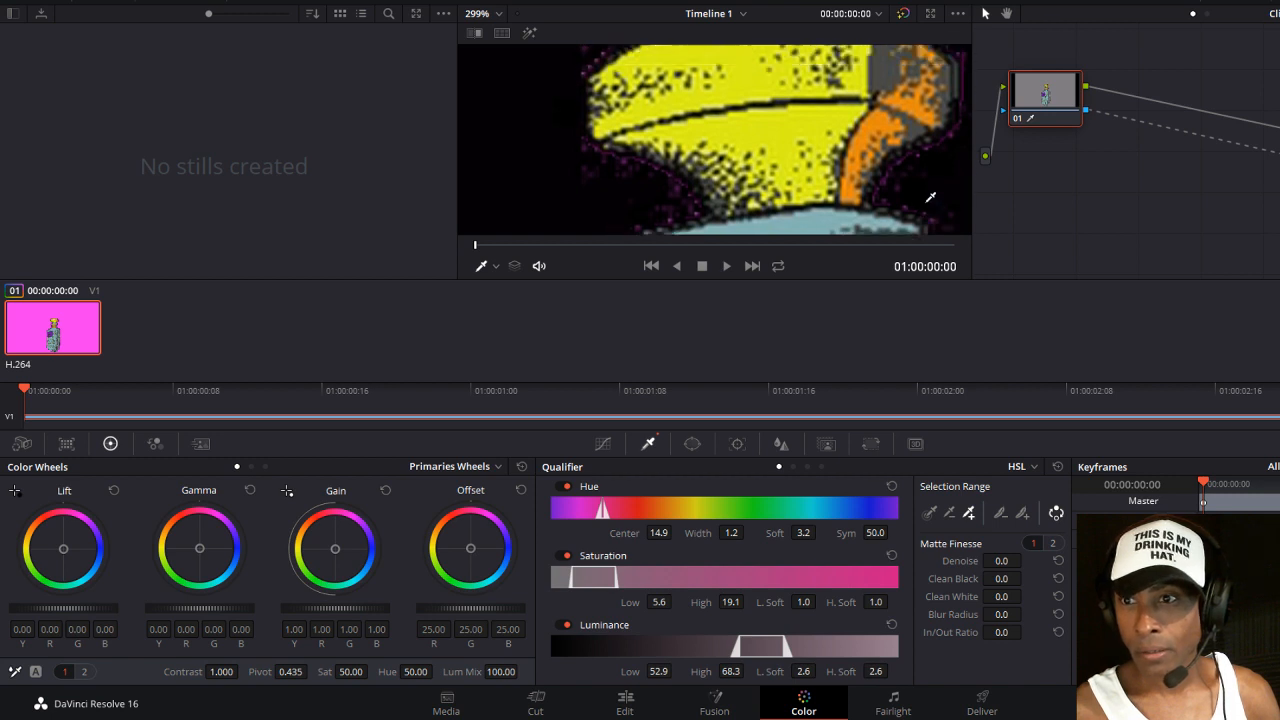
Add the purple fringe beside the orange side of the bottle's stopper to the qualifier's colour selection.
{"action": "scroll", "coordinate": [932, 172], "scroll_direction": "up", "scroll_amount": 3}
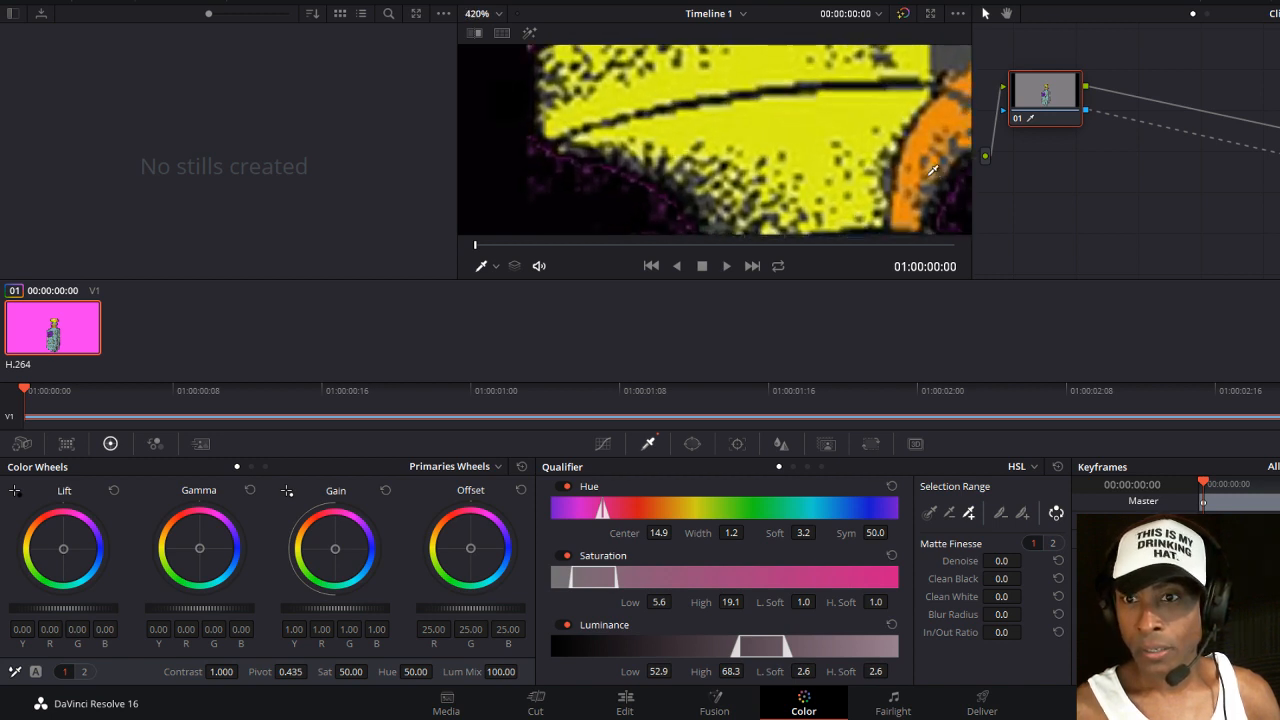
{"action": "scroll", "coordinate": [932, 172], "scroll_direction": "down", "scroll_amount": 2}
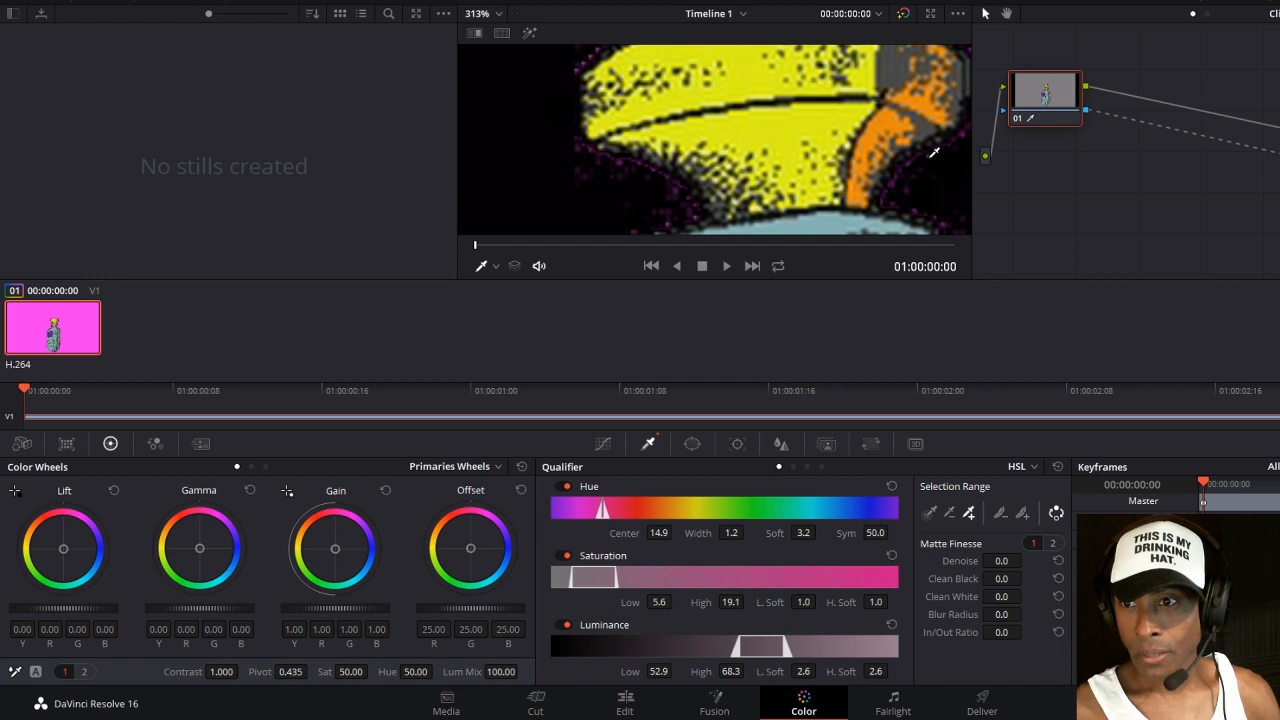
{"action": "left_click", "coordinate": [934, 151]}
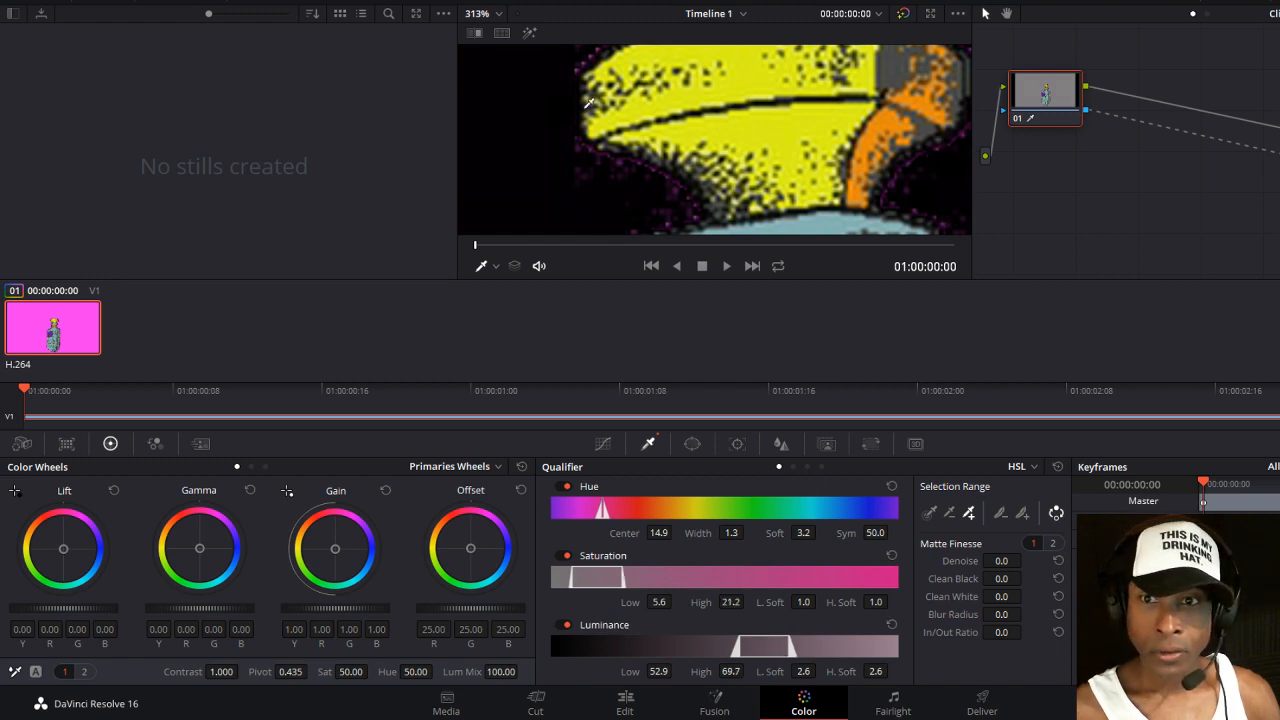
Try to add the dark purple fringe outside the yellow stopper's upper edge to the qualifier's colour selection.
{"action": "scroll", "coordinate": [630, 125], "scroll_direction": "up", "scroll_amount": 1}
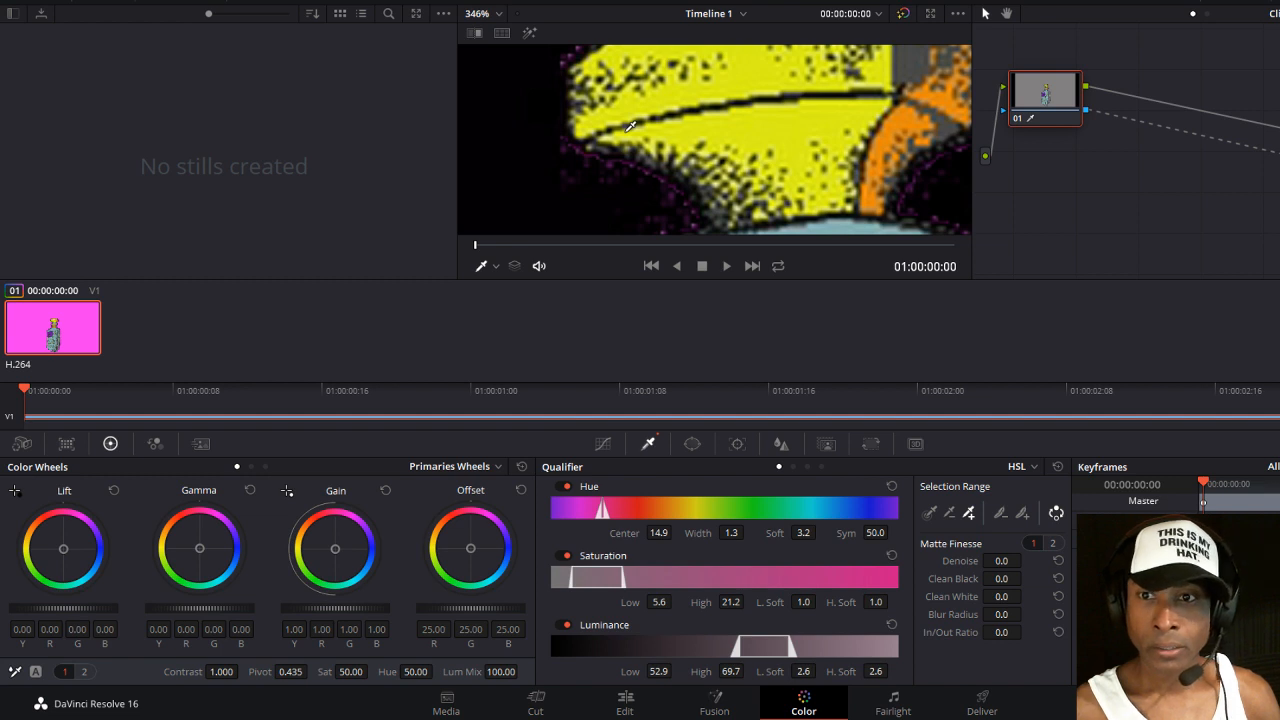
{"action": "scroll", "coordinate": [630, 126], "scroll_direction": "down", "scroll_amount": 2}
{"action": "scroll", "coordinate": [628, 125], "scroll_direction": "up", "scroll_amount": 4}
{"action": "scroll", "coordinate": [598, 121], "scroll_direction": "up", "scroll_amount": 4}
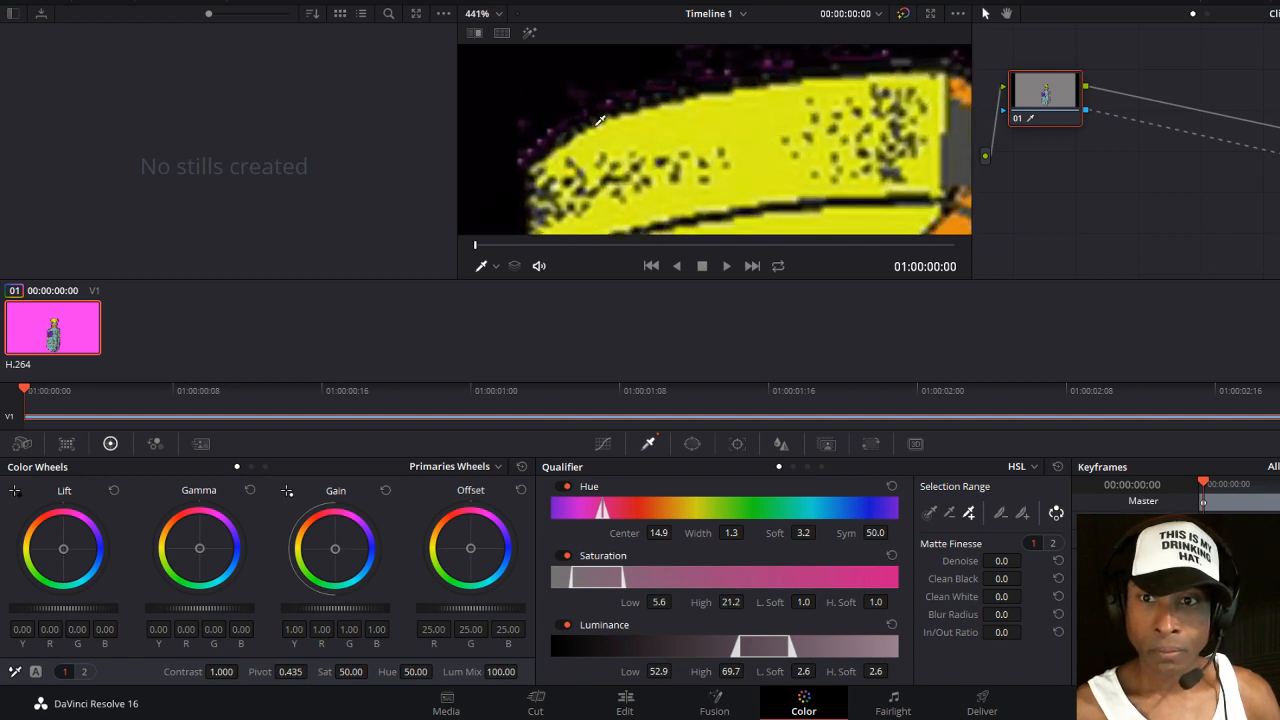
{"action": "left_click", "coordinate": [529, 123]}
{"action": "scroll", "coordinate": [806, 142], "scroll_direction": "up", "scroll_amount": 2}
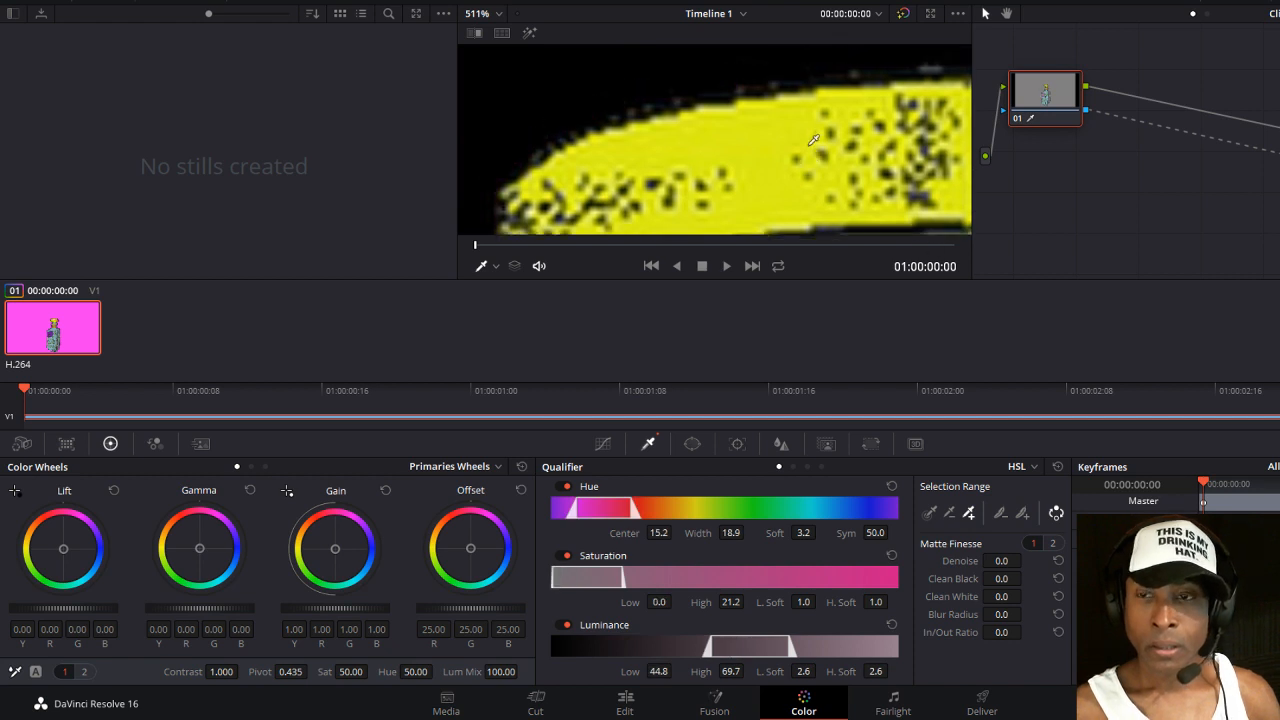
Check the stopper and the whole bottle in the keyed image, and undo the last colour sample.
{"action": "scroll", "coordinate": [806, 142], "scroll_direction": "down", "scroll_amount": 1}
{"action": "scroll", "coordinate": [806, 142], "scroll_direction": "down", "scroll_amount": 3}
{"action": "scroll", "coordinate": [810, 137], "scroll_direction": "down", "scroll_amount": 15}
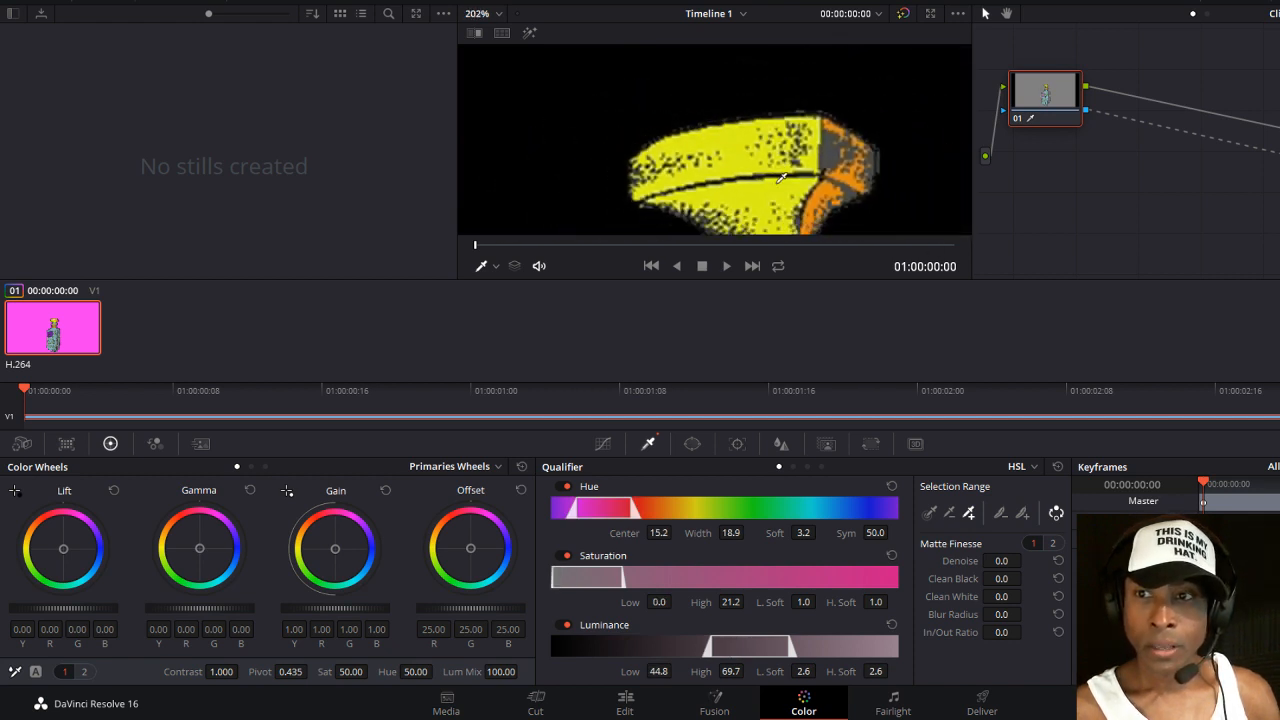
{"action": "scroll", "coordinate": [767, 190], "scroll_direction": "down", "scroll_amount": 6}
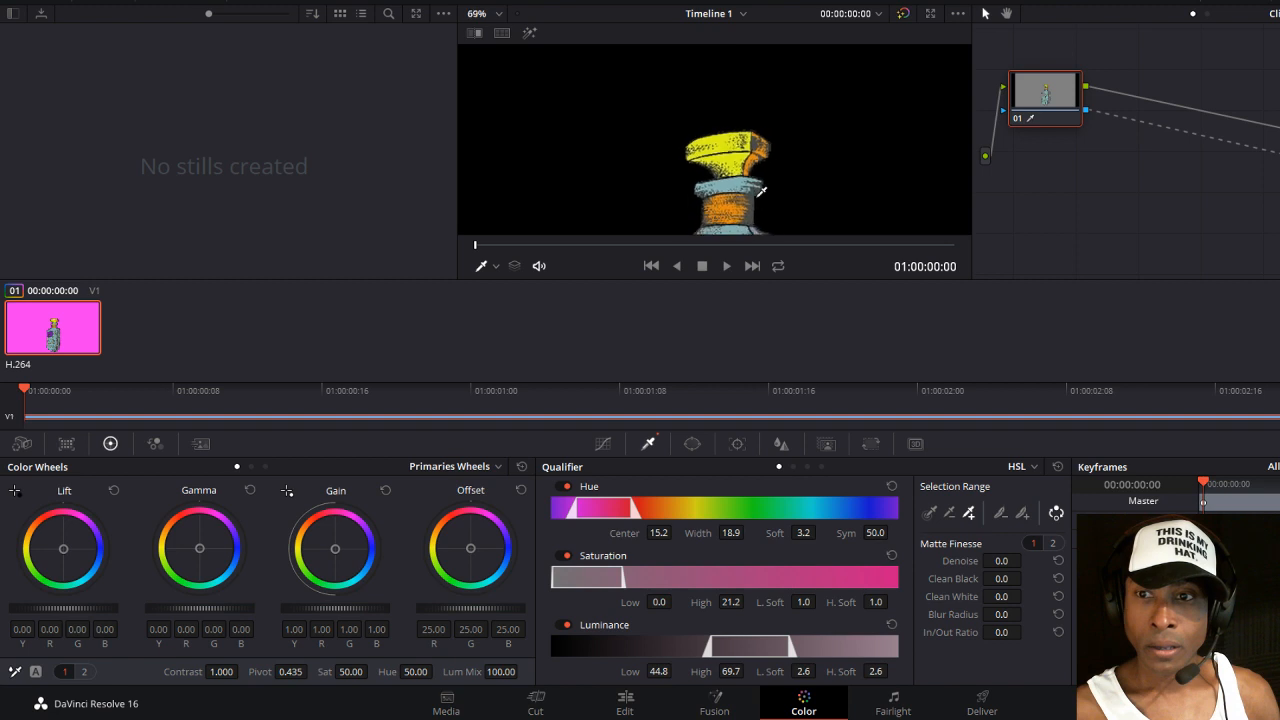
{"action": "scroll", "coordinate": [756, 193], "scroll_direction": "down", "scroll_amount": 4}
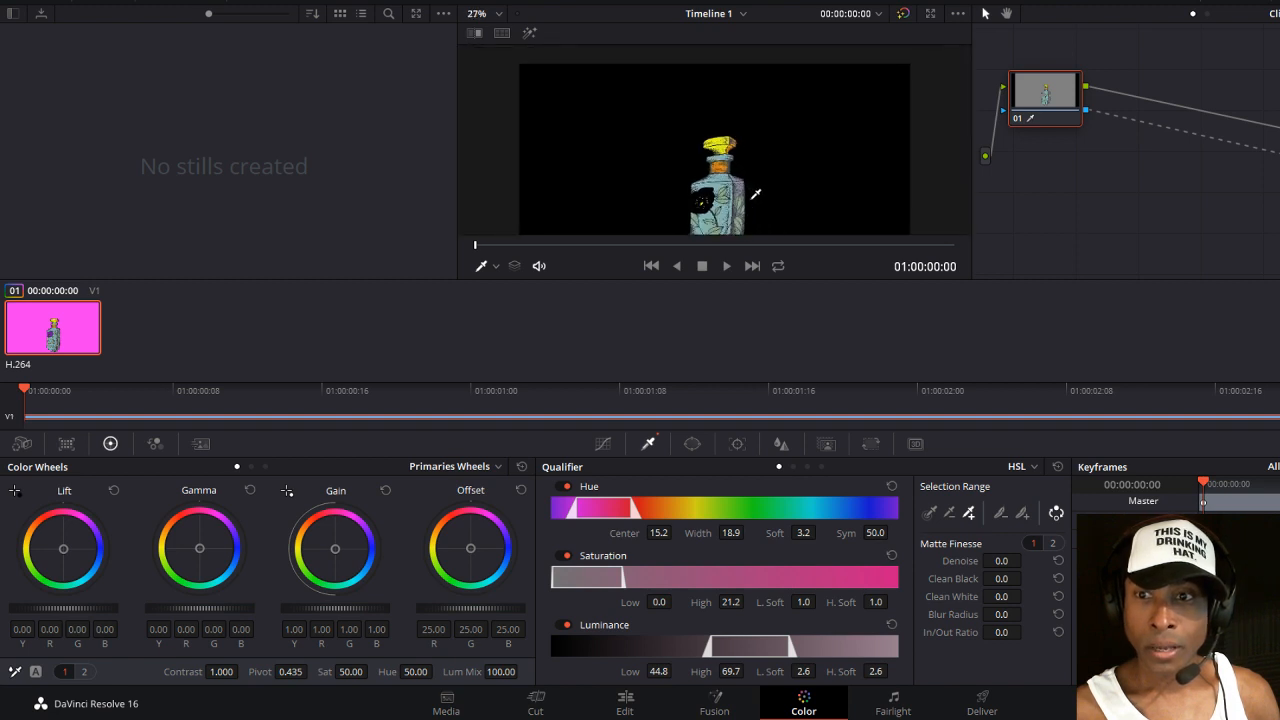
{"action": "scroll", "coordinate": [755, 194], "scroll_direction": "down", "scroll_amount": 1}
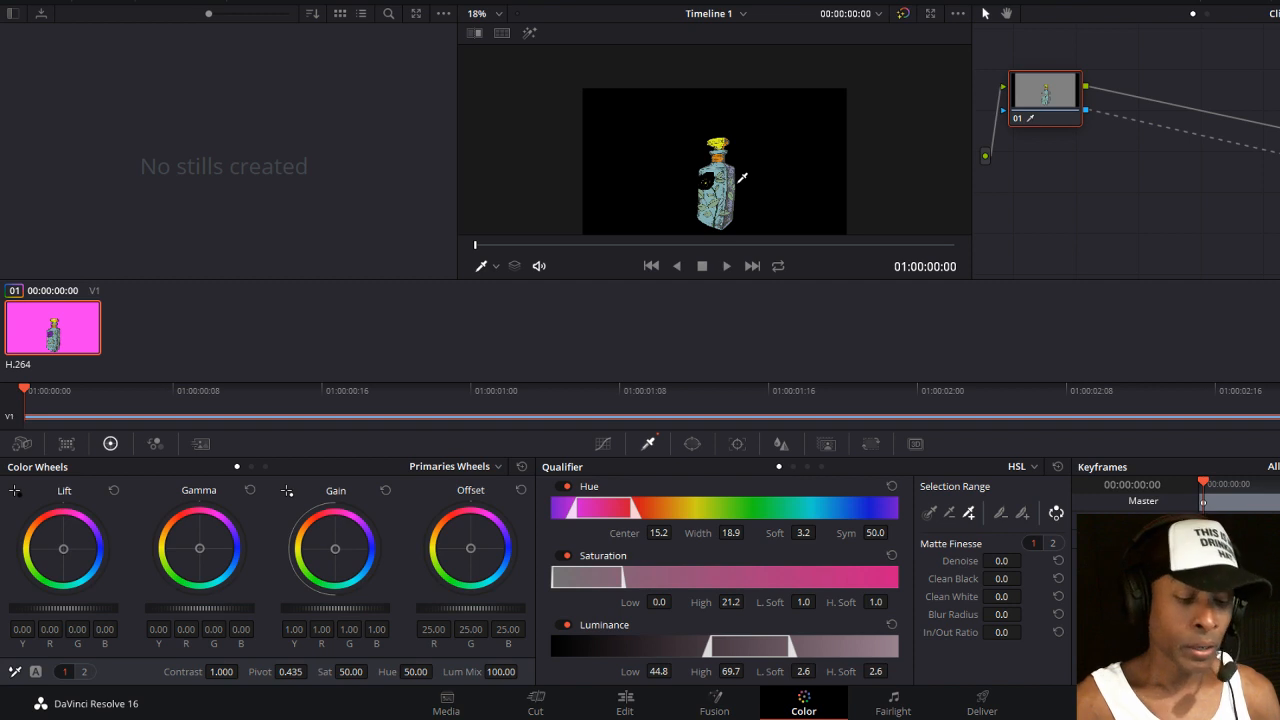
{"action": "left_click", "coordinate": [739, 181]}
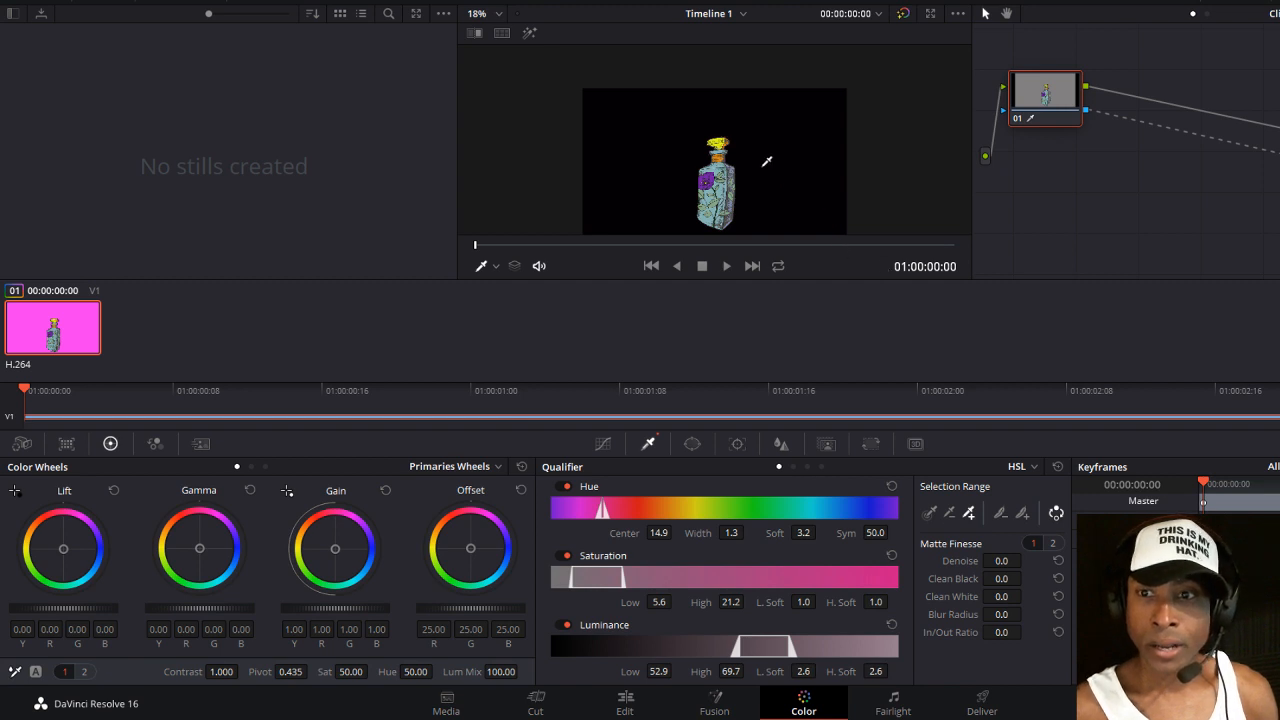
Inspect the bottle's neck, stopper and whole outline for leftover pink, and play the keyed clip through.
{"action": "scroll", "coordinate": [762, 168], "scroll_direction": "down", "scroll_amount": 2}
{"action": "scroll", "coordinate": [758, 184], "scroll_direction": "up", "scroll_amount": 3}
{"action": "scroll", "coordinate": [762, 182], "scroll_direction": "up", "scroll_amount": 6}
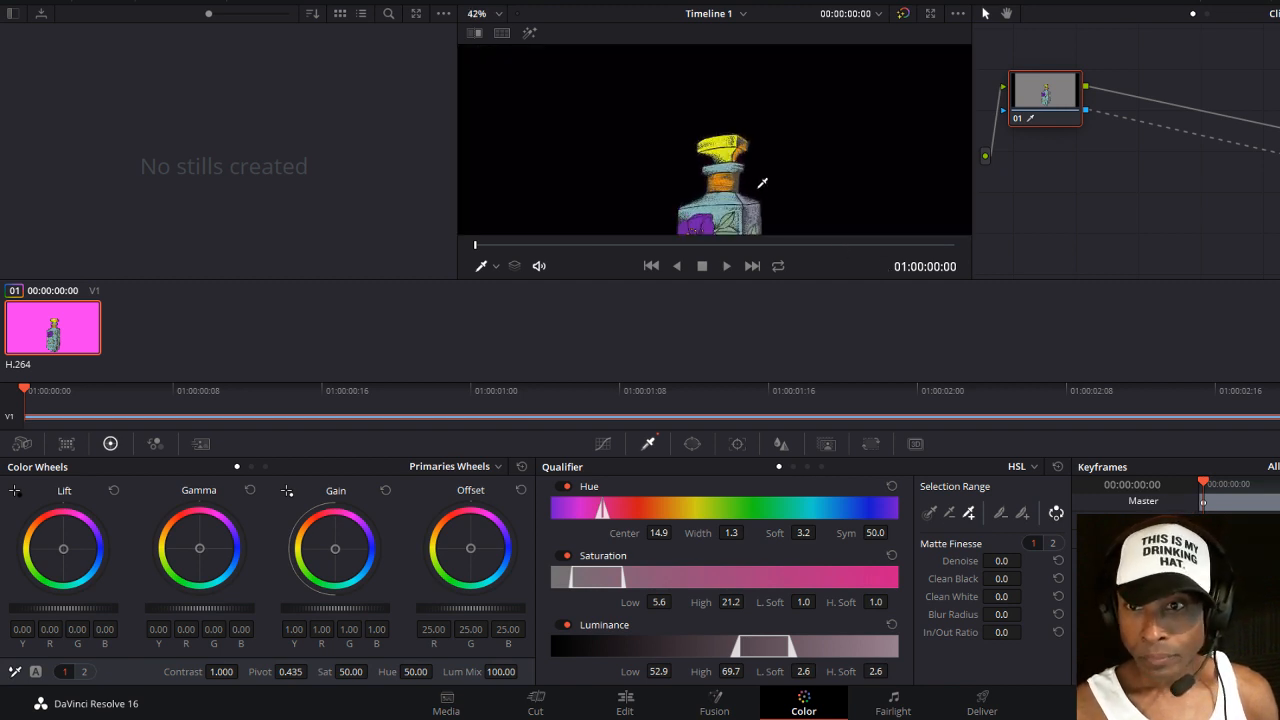
{"action": "scroll", "coordinate": [762, 187], "scroll_direction": "up", "scroll_amount": 3}
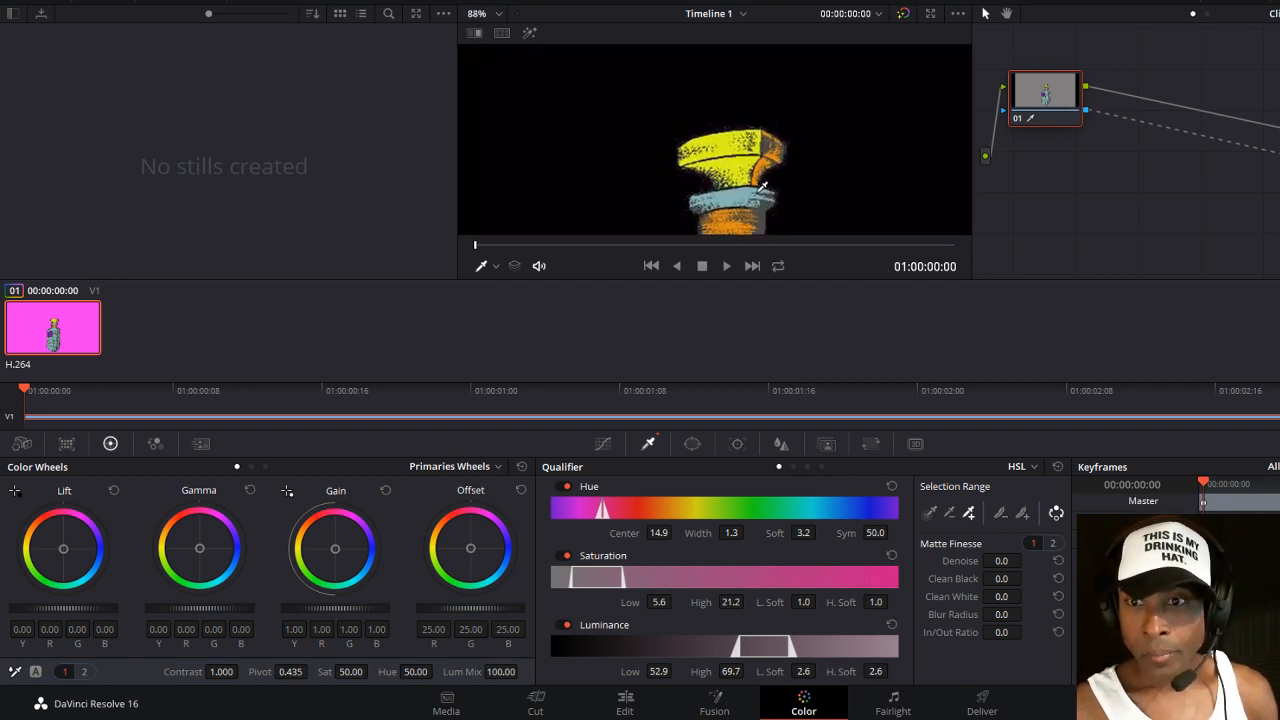
{"action": "scroll", "coordinate": [763, 188], "scroll_direction": "down", "scroll_amount": 2}
{"action": "scroll", "coordinate": [763, 187], "scroll_direction": "down", "scroll_amount": 7}
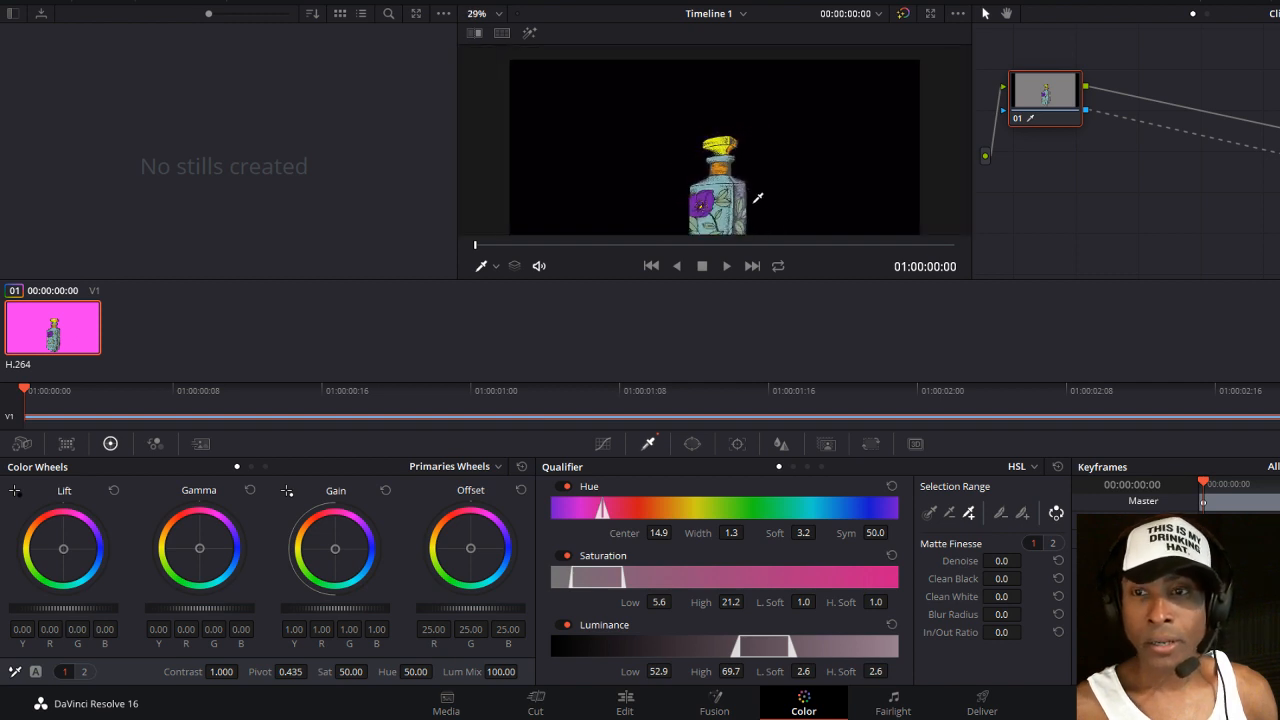
{"action": "scroll", "coordinate": [752, 203], "scroll_direction": "down", "scroll_amount": 1}
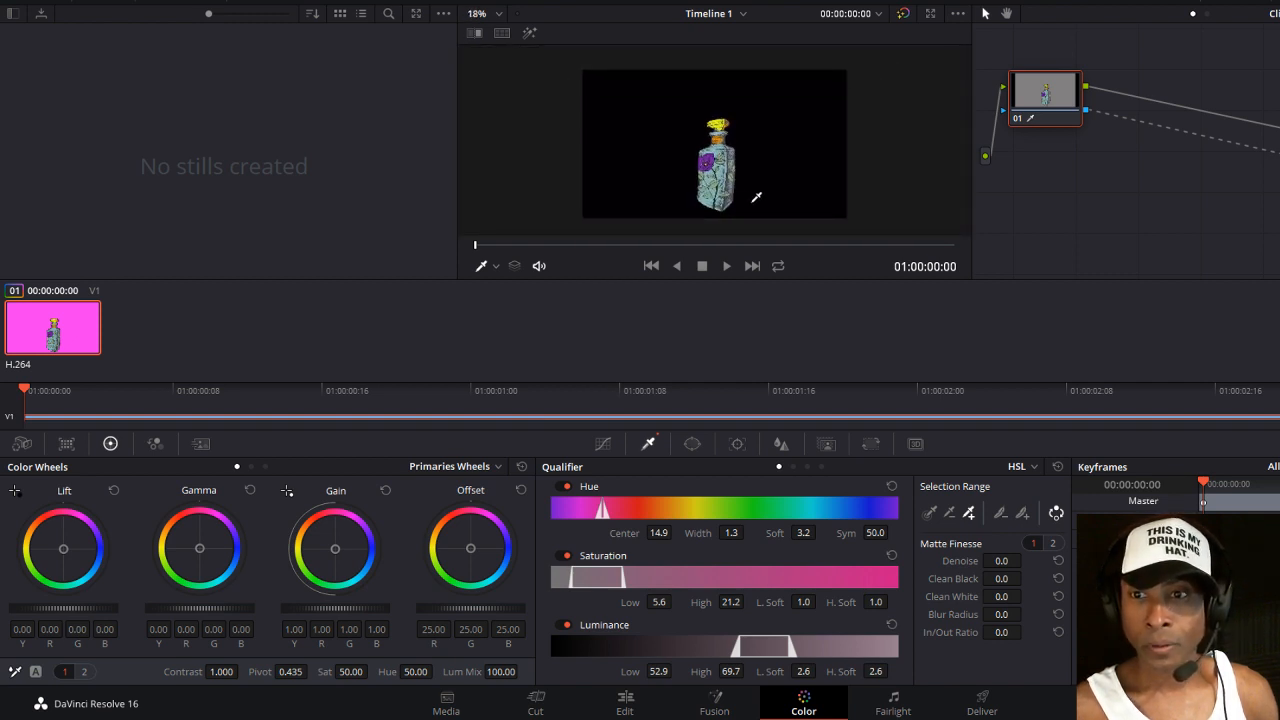
{"action": "left_click", "coordinate": [726, 266]}
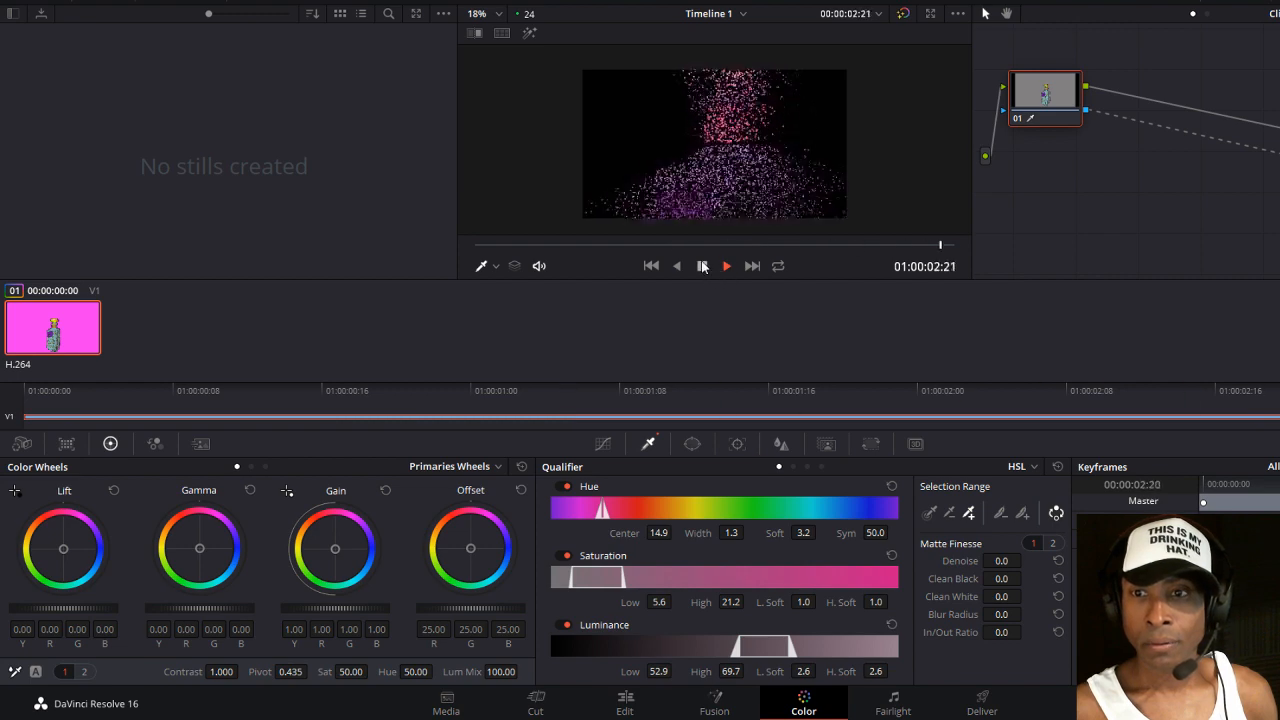
{"action": "left_click", "coordinate": [703, 266]}
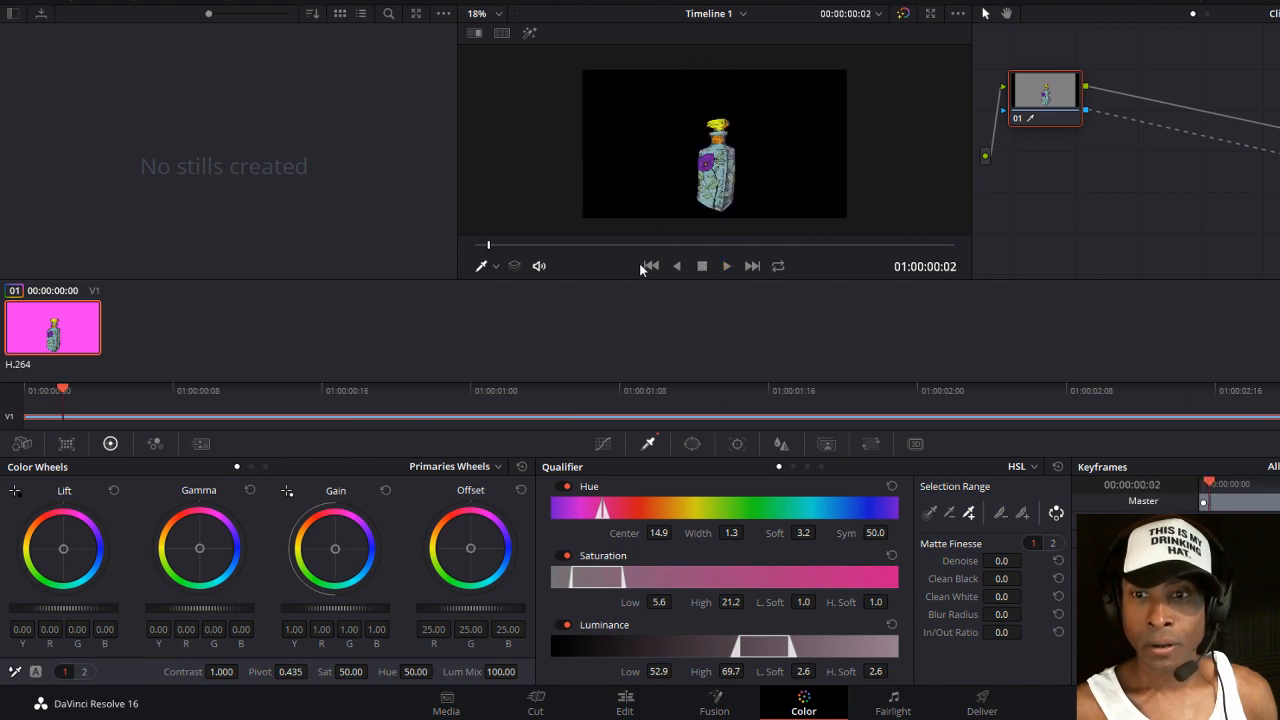
Go to 01:00:02:00 in the dissolve and add the pink among the upper particles to the qualifier's colour selection.
{"action": "left_click_drag", "start_coordinate": [490, 248], "coordinate": [800, 253]}
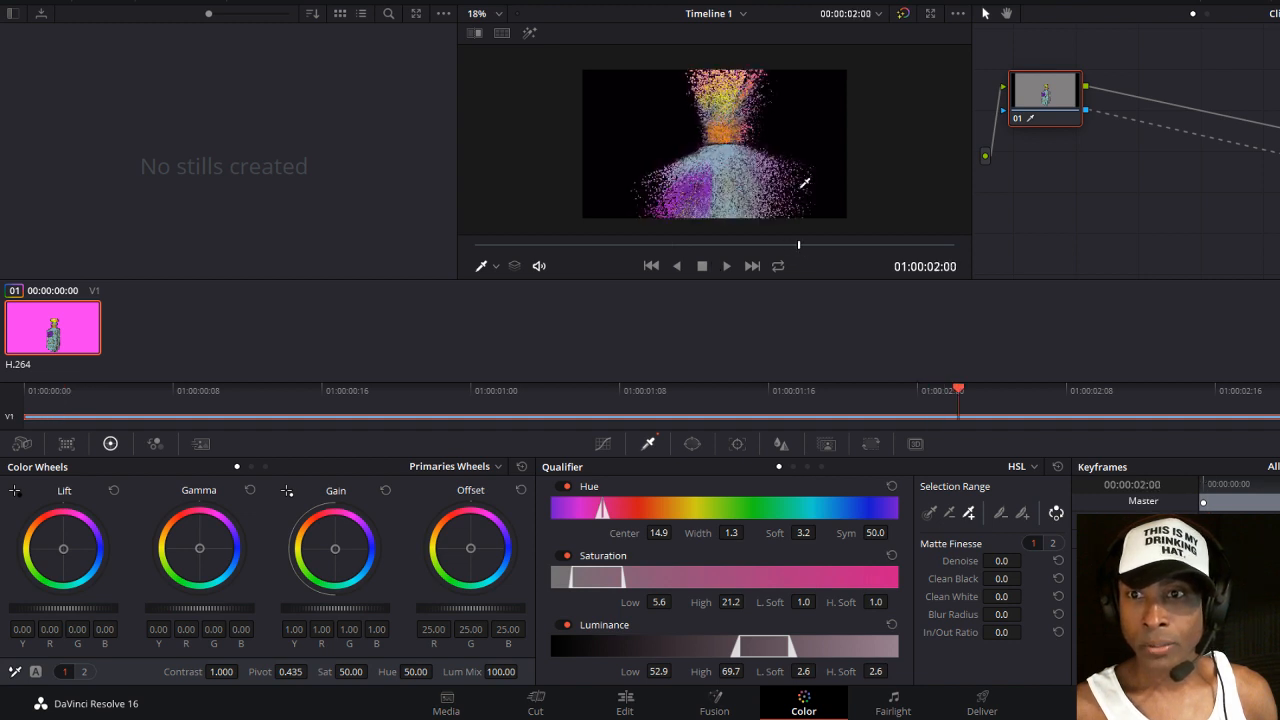
{"action": "scroll", "coordinate": [805, 183], "scroll_direction": "up", "scroll_amount": 1}
{"action": "scroll", "coordinate": [805, 182], "scroll_direction": "up", "scroll_amount": 3}
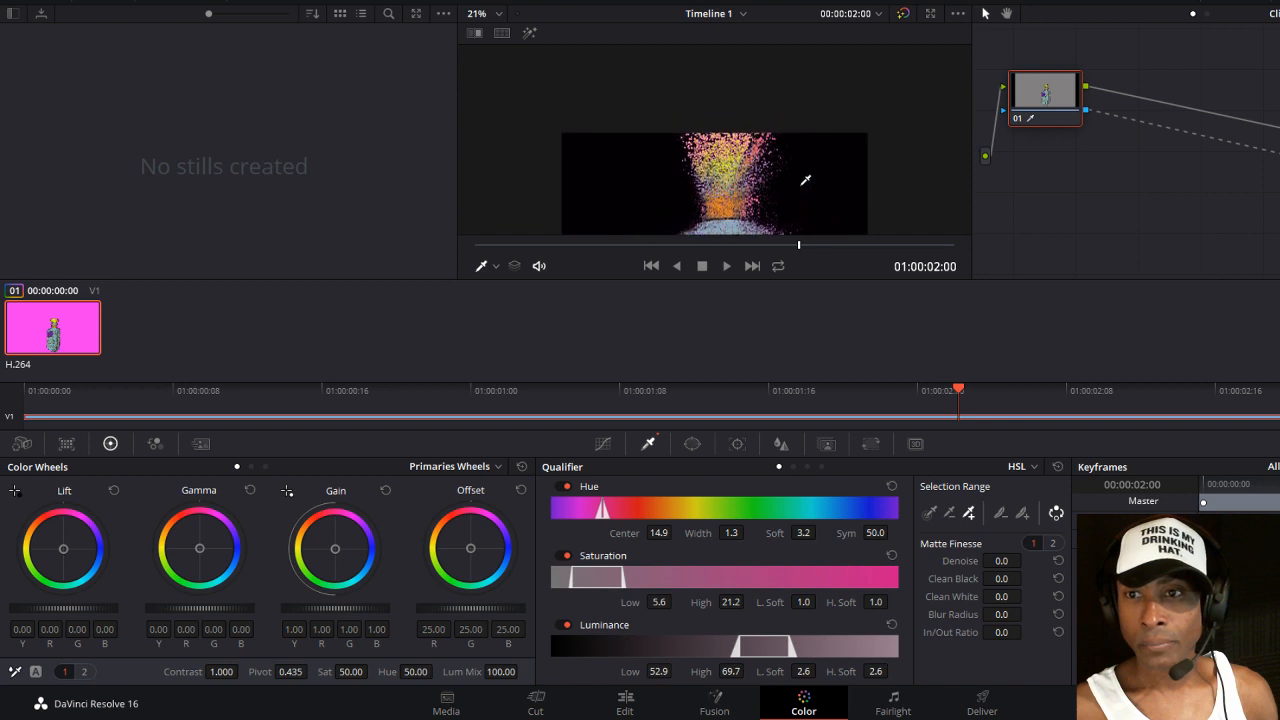
{"action": "scroll", "coordinate": [803, 178], "scroll_direction": "up", "scroll_amount": 7}
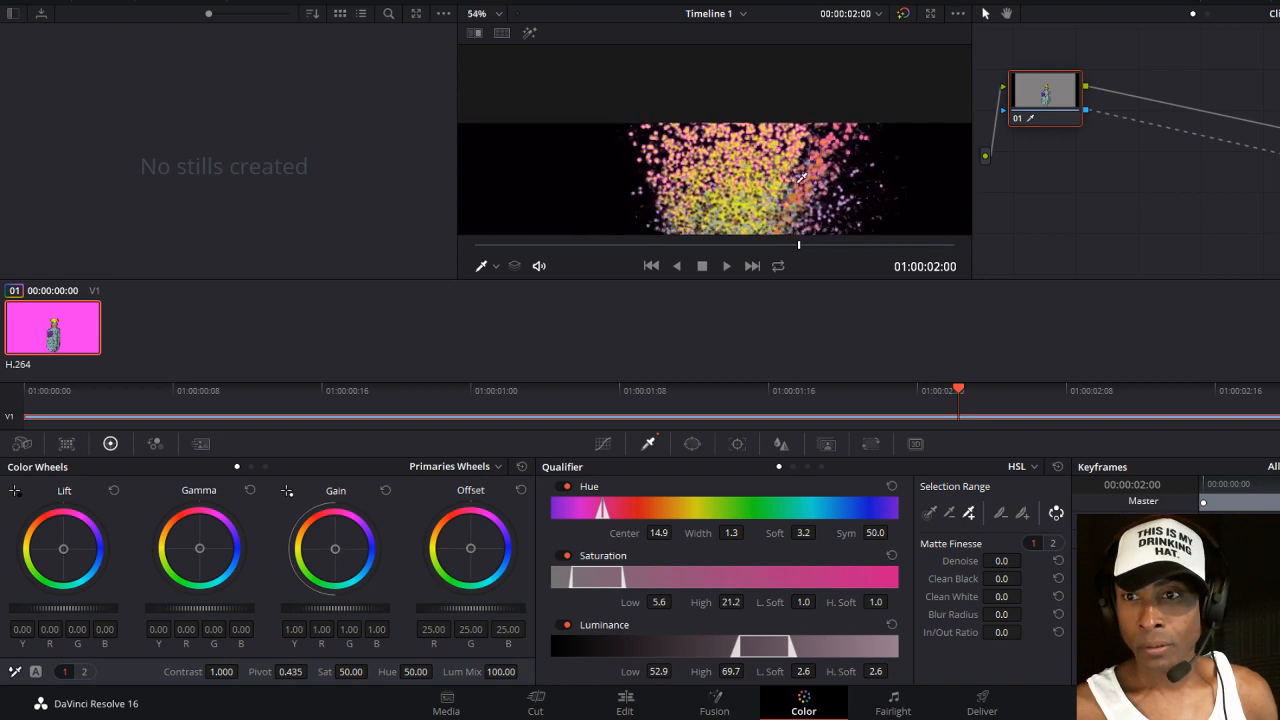
{"action": "scroll", "coordinate": [945, 187], "scroll_direction": "up", "scroll_amount": 4}
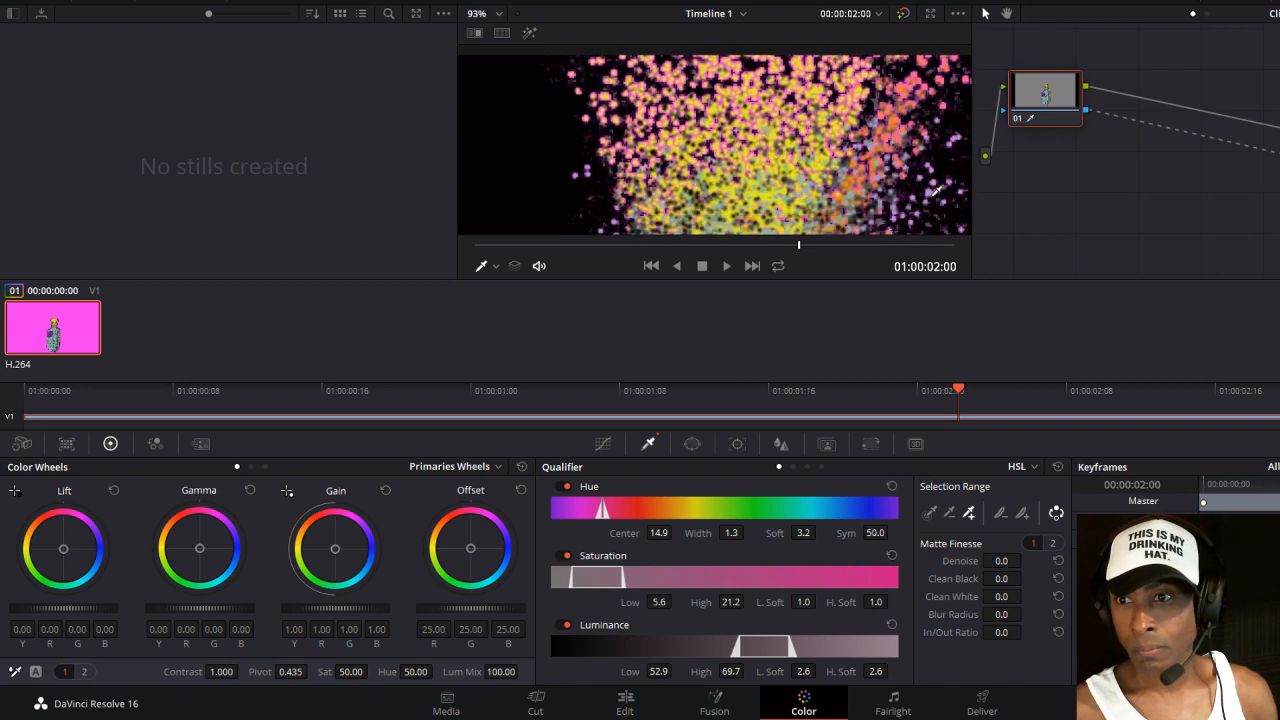
{"action": "scroll", "coordinate": [931, 187], "scroll_direction": "up", "scroll_amount": 1}
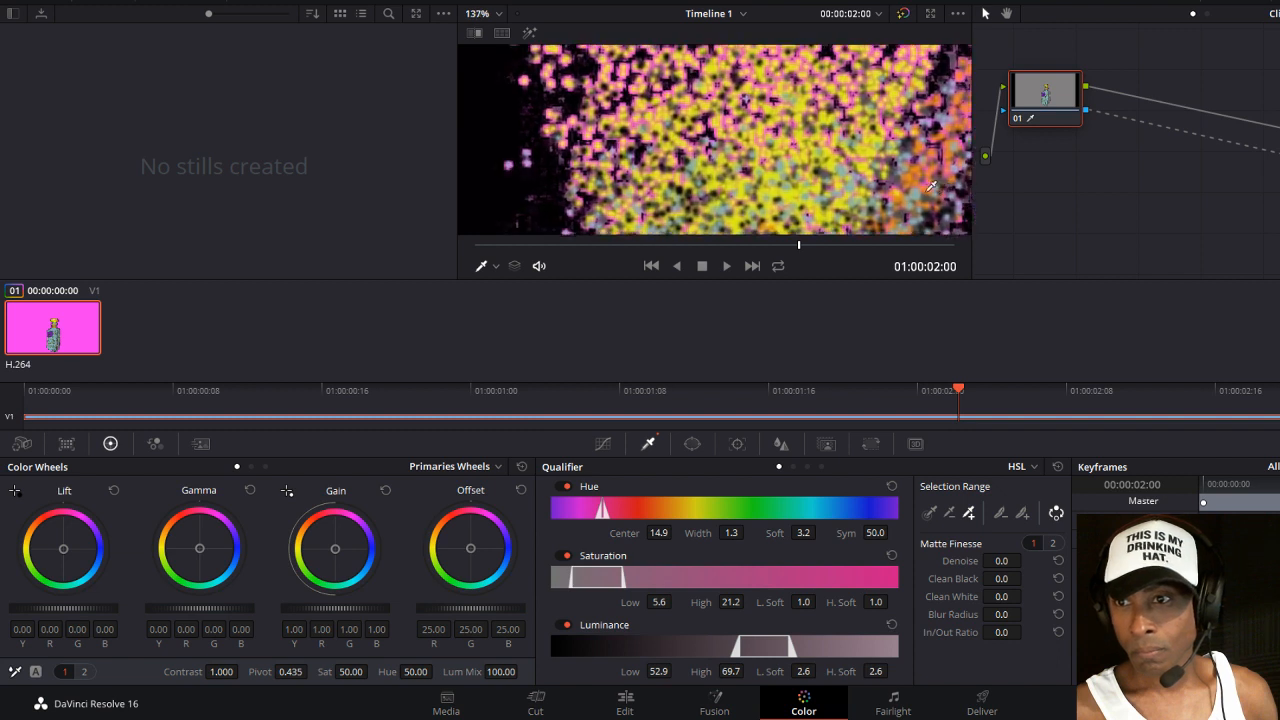
{"action": "left_click", "coordinate": [965, 133]}
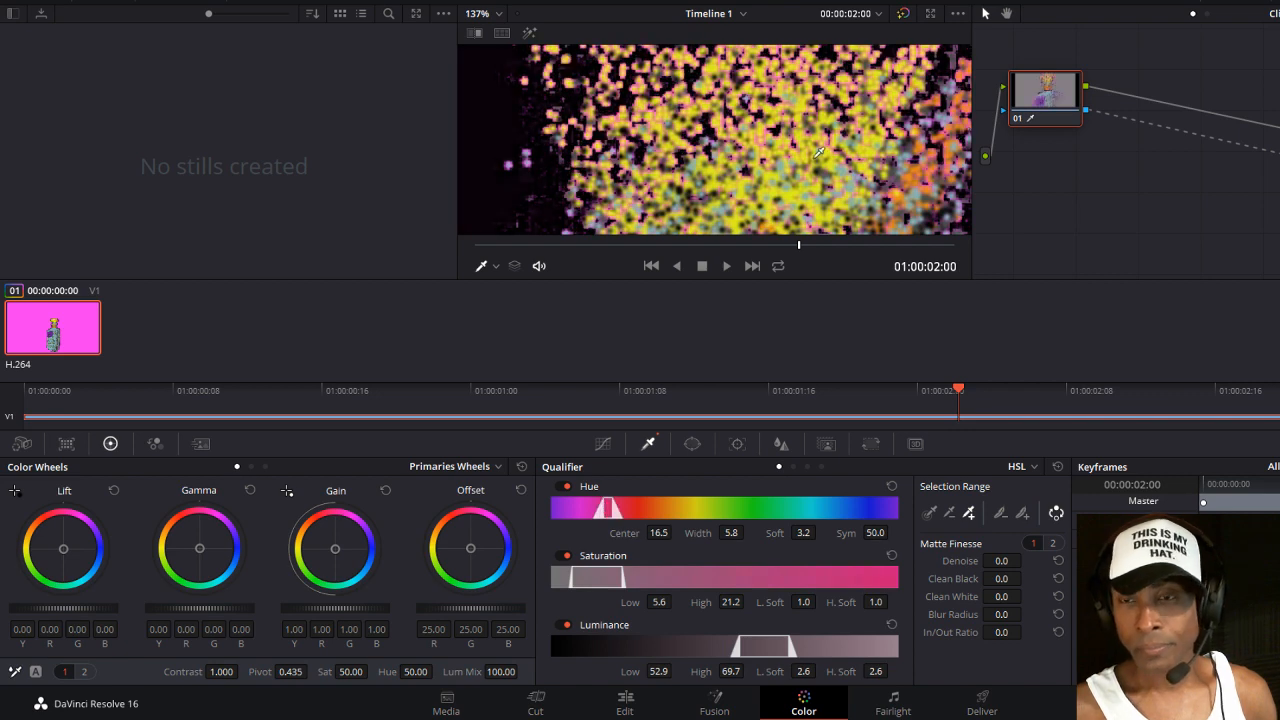
Examine the dissolving particles at 01:00:02:00, both closely and in full frame, for remaining pink and lost detail.
{"action": "scroll", "coordinate": [820, 152], "scroll_direction": "down", "scroll_amount": 8}
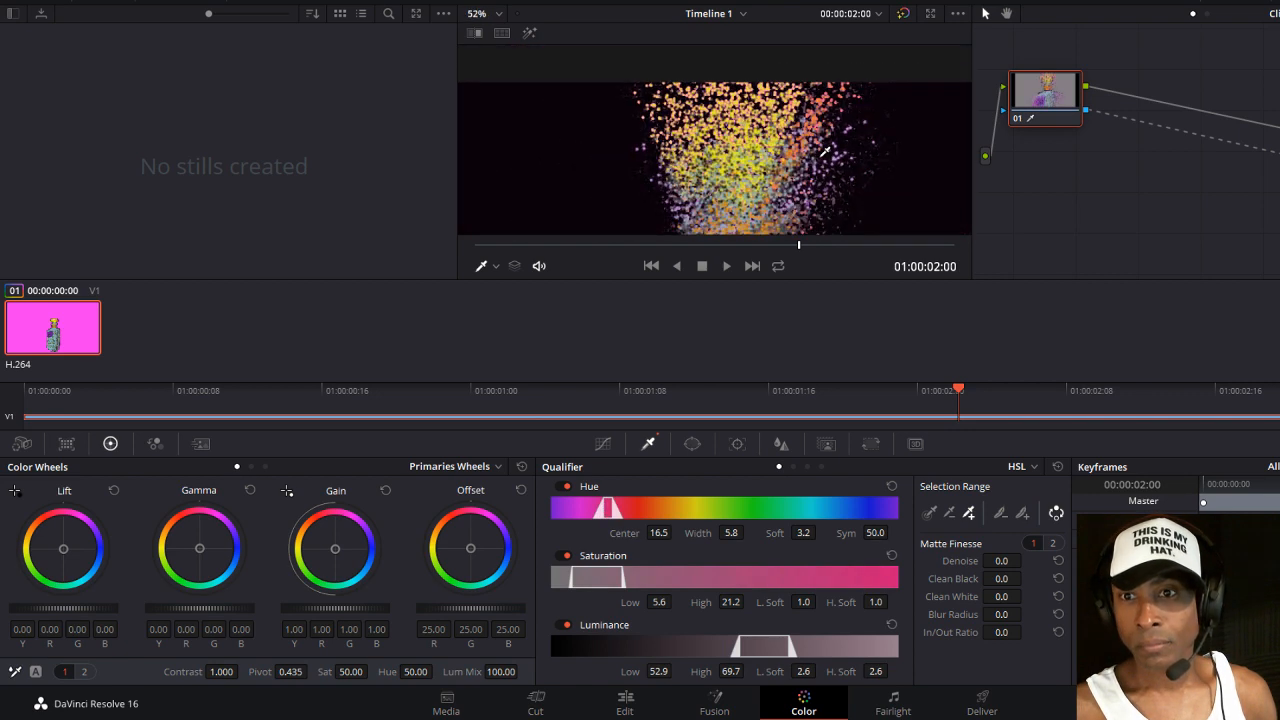
{"action": "scroll", "coordinate": [824, 152], "scroll_direction": "down", "scroll_amount": 5}
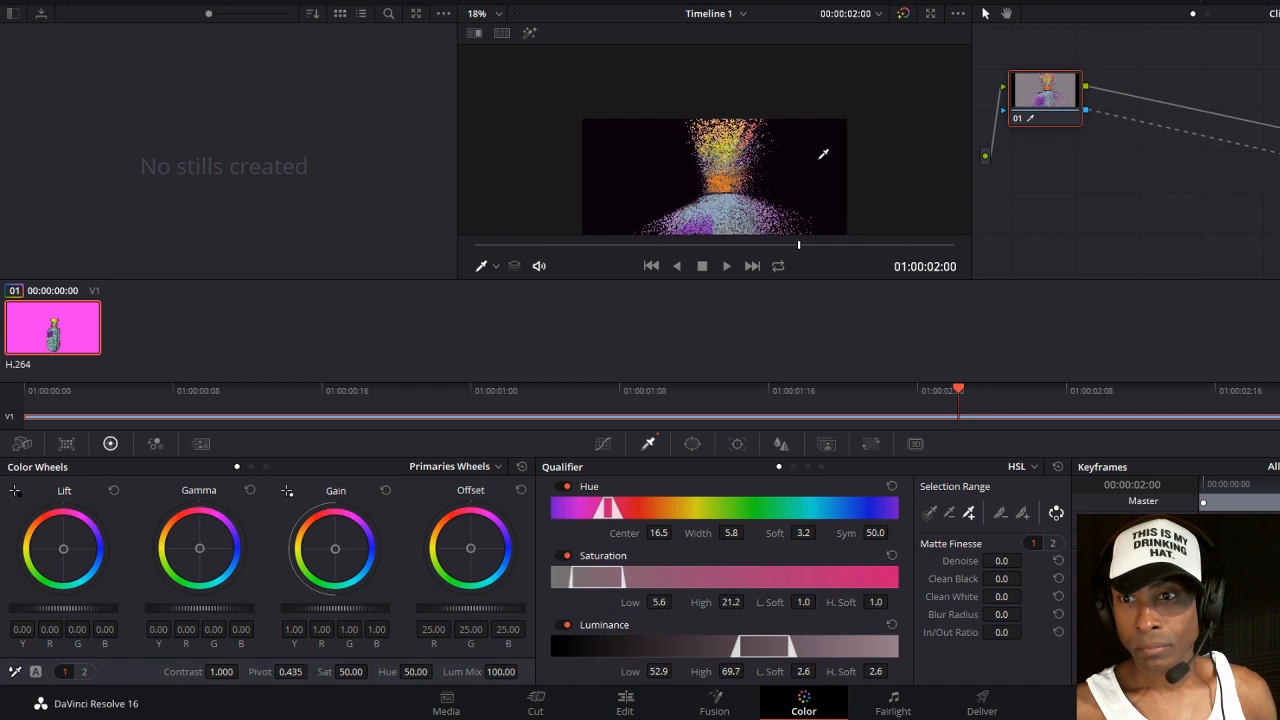
{"action": "scroll", "coordinate": [824, 153], "scroll_direction": "down", "scroll_amount": 1}
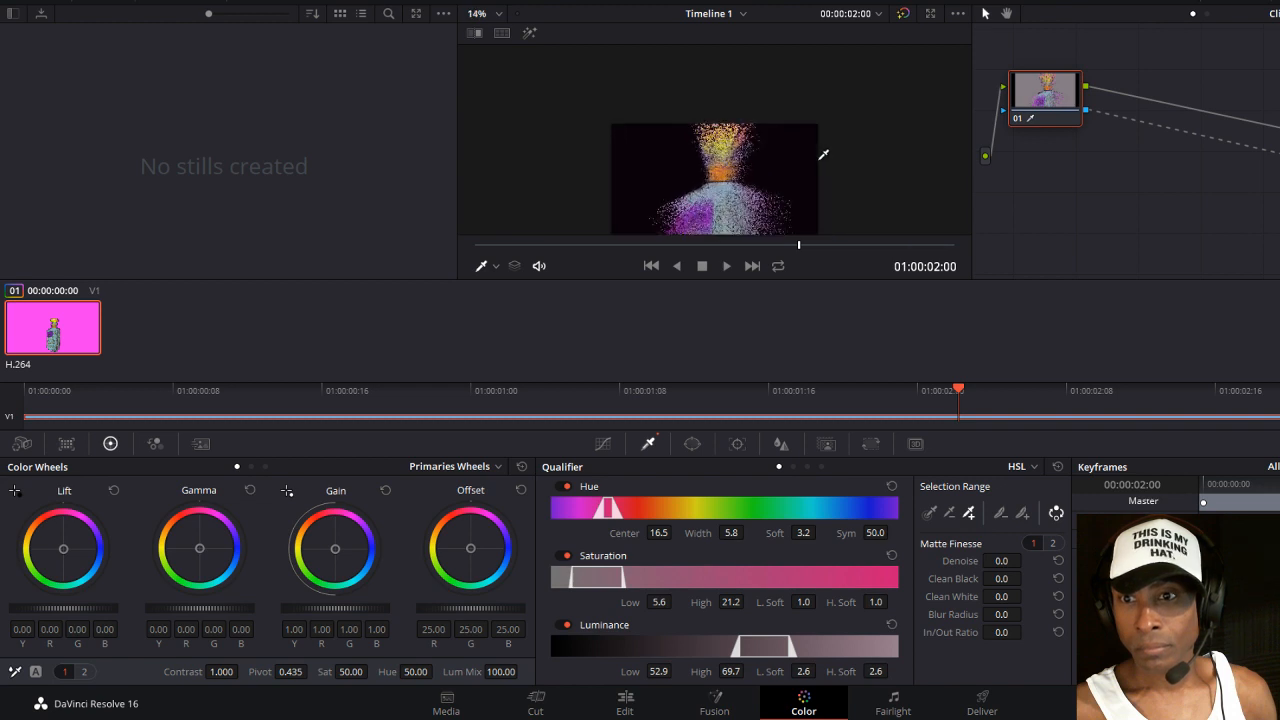
{"action": "scroll", "coordinate": [824, 154], "scroll_direction": "up", "scroll_amount": 1}
{"action": "scroll", "coordinate": [822, 155], "scroll_direction": "up", "scroll_amount": 3}
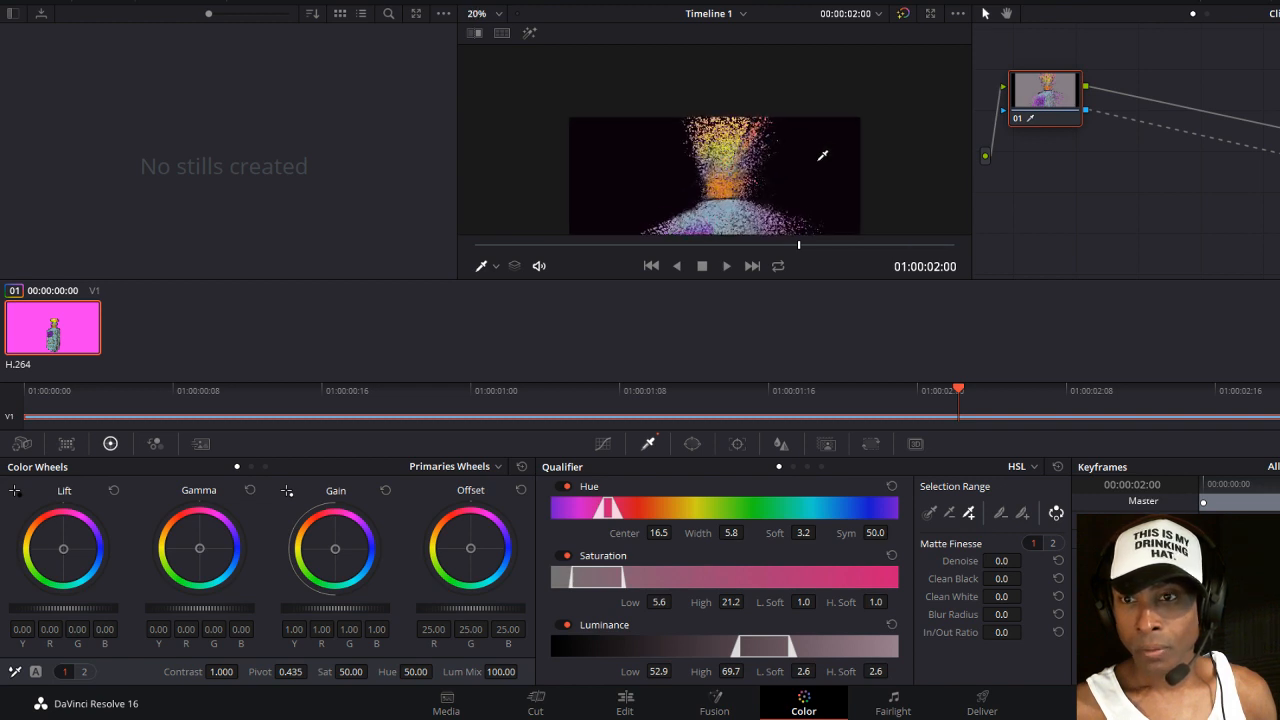
{"action": "scroll", "coordinate": [824, 154], "scroll_direction": "up", "scroll_amount": 5}
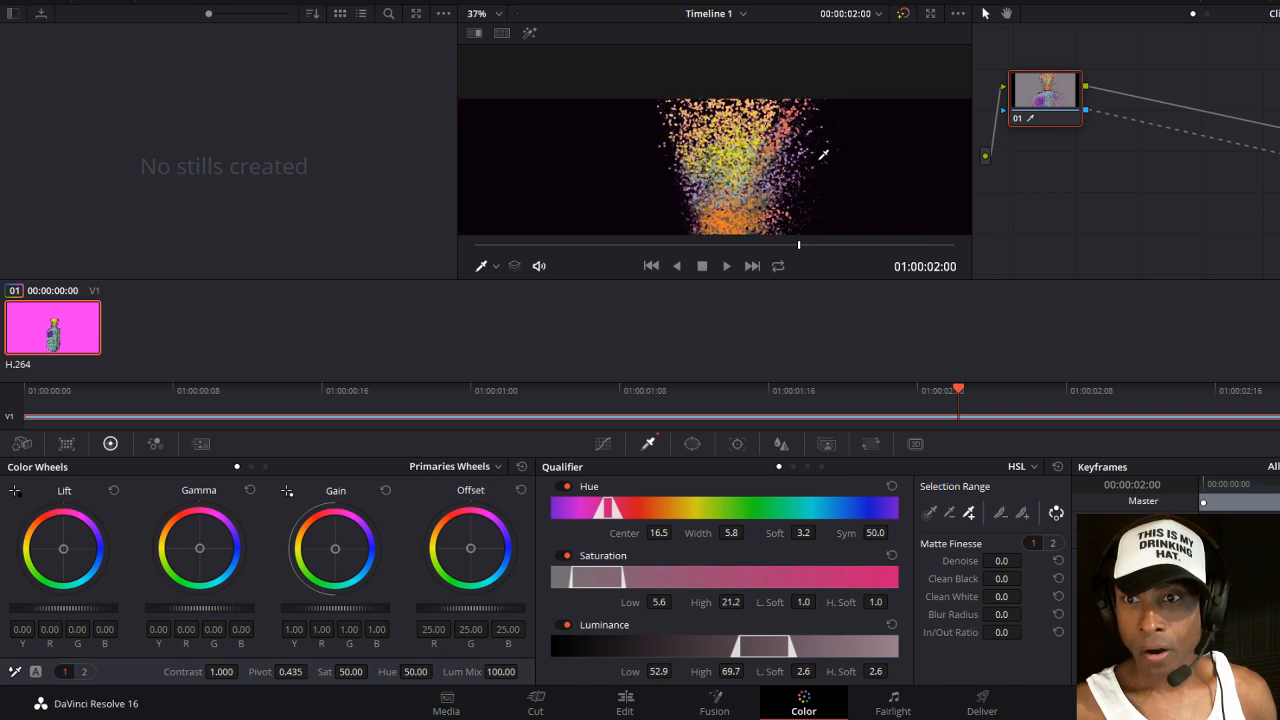
{"action": "scroll", "coordinate": [826, 153], "scroll_direction": "up", "scroll_amount": 1}
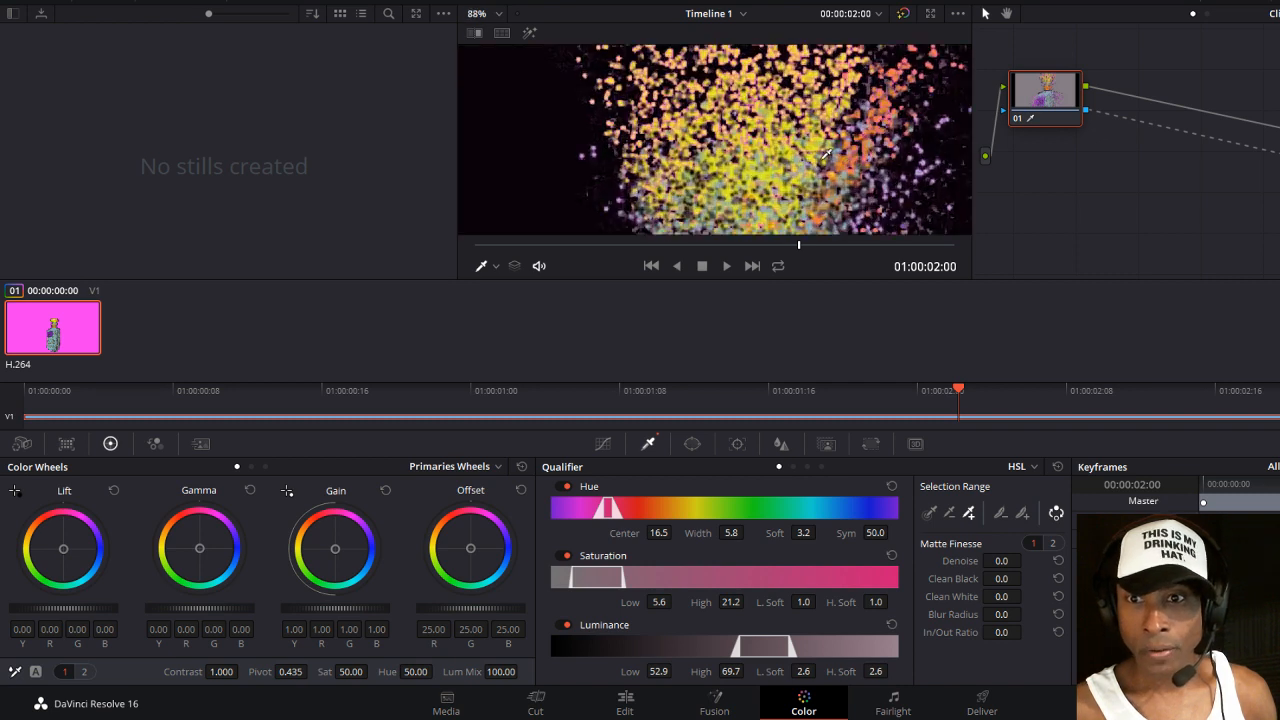
{"action": "scroll", "coordinate": [827, 153], "scroll_direction": "down", "scroll_amount": 4}
{"action": "scroll", "coordinate": [828, 153], "scroll_direction": "down", "scroll_amount": 2}
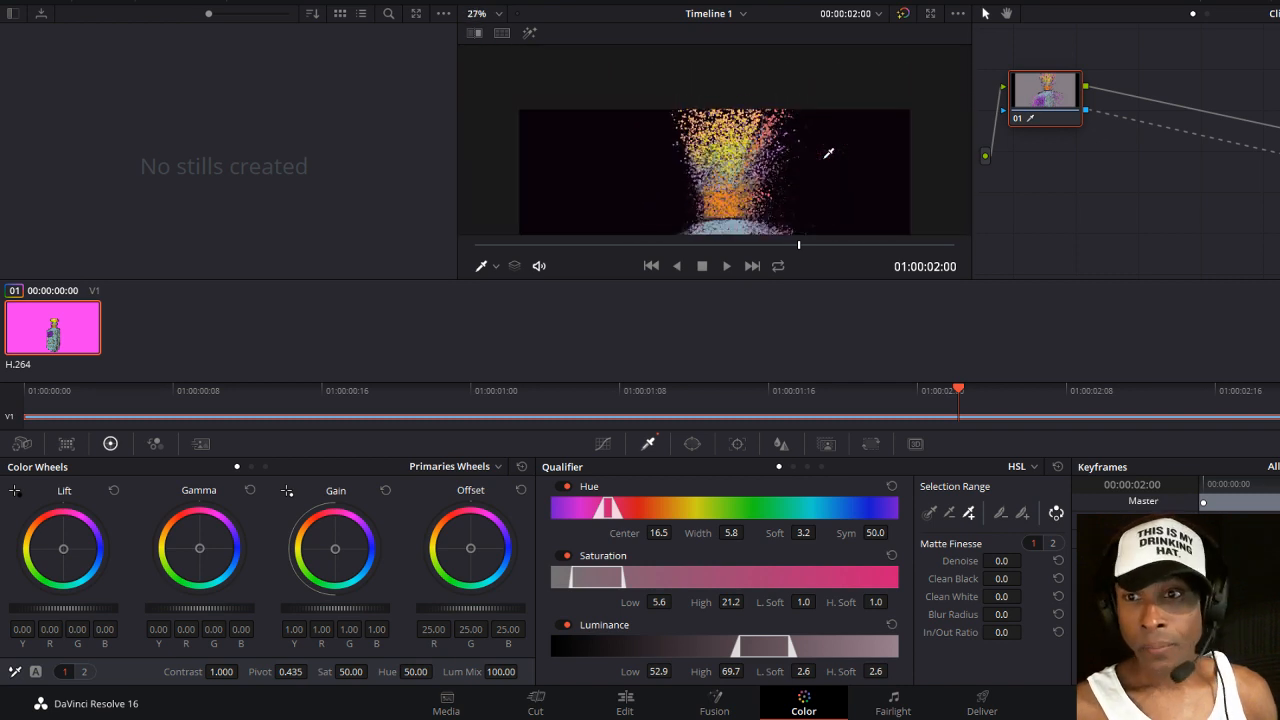
{"action": "scroll", "coordinate": [828, 153], "scroll_direction": "up", "scroll_amount": 3}
{"action": "scroll", "coordinate": [828, 153], "scroll_direction": "down", "scroll_amount": 7}
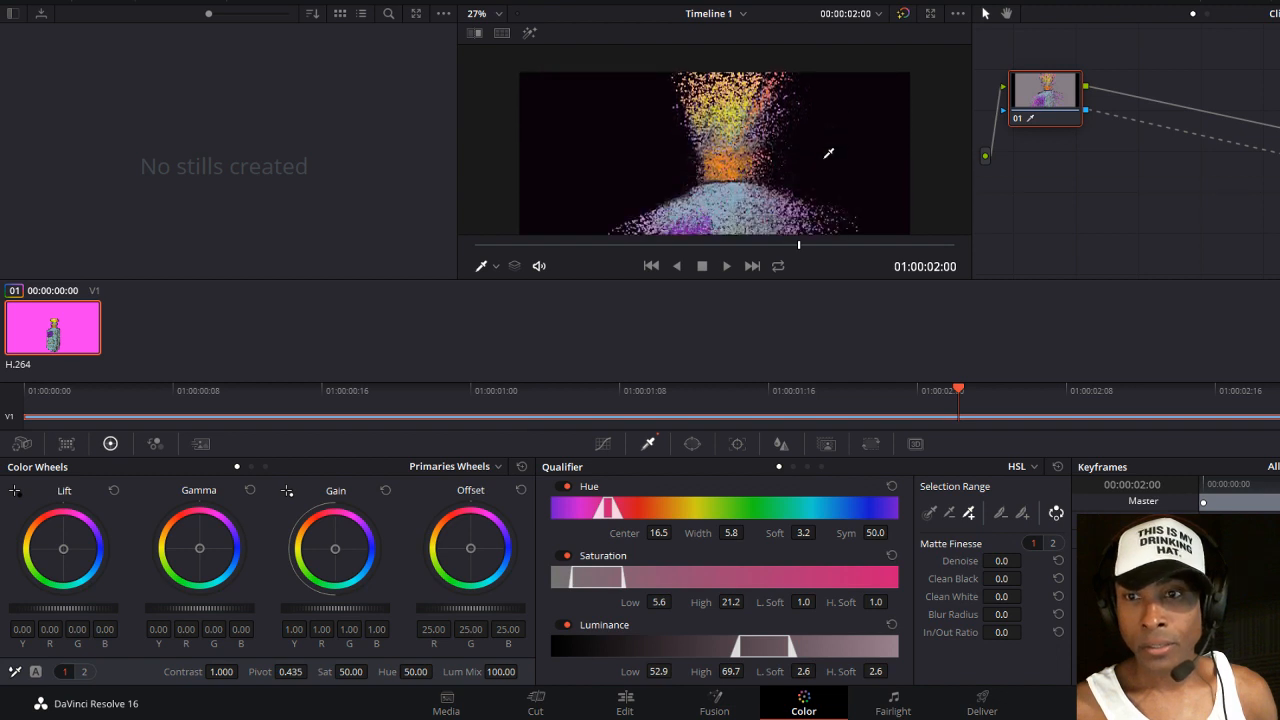
{"action": "scroll", "coordinate": [828, 153], "scroll_direction": "down", "scroll_amount": 2}
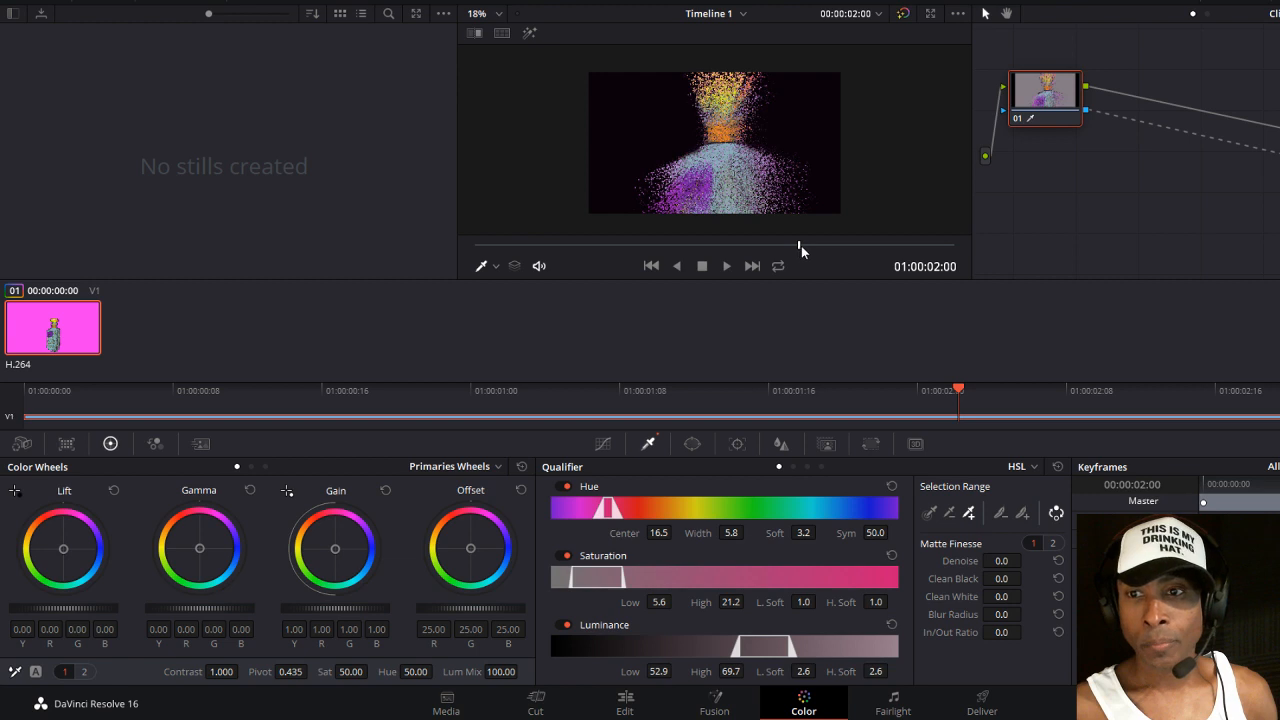
Return to the clip's start and play the keyed dissolve, stopping near its end.
{"action": "left_click_drag", "start_coordinate": [801, 245], "coordinate": [402, 267]}
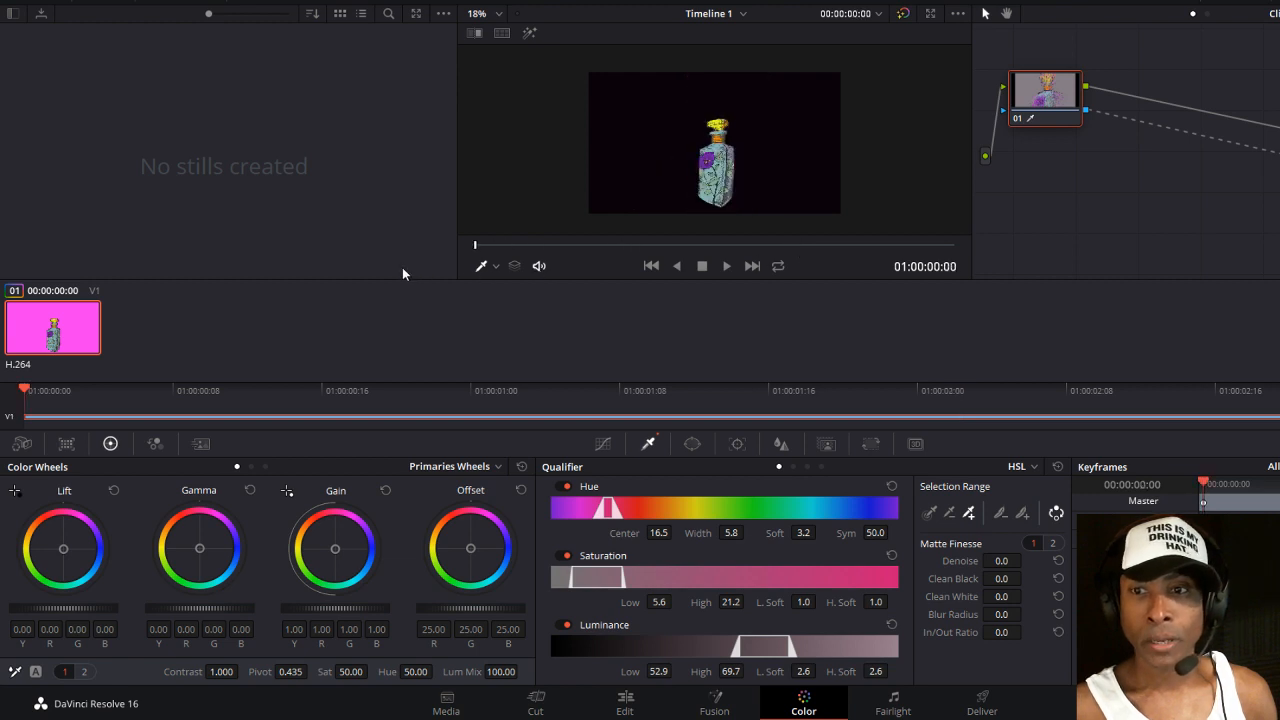
{"action": "left_click", "coordinate": [727, 267]}
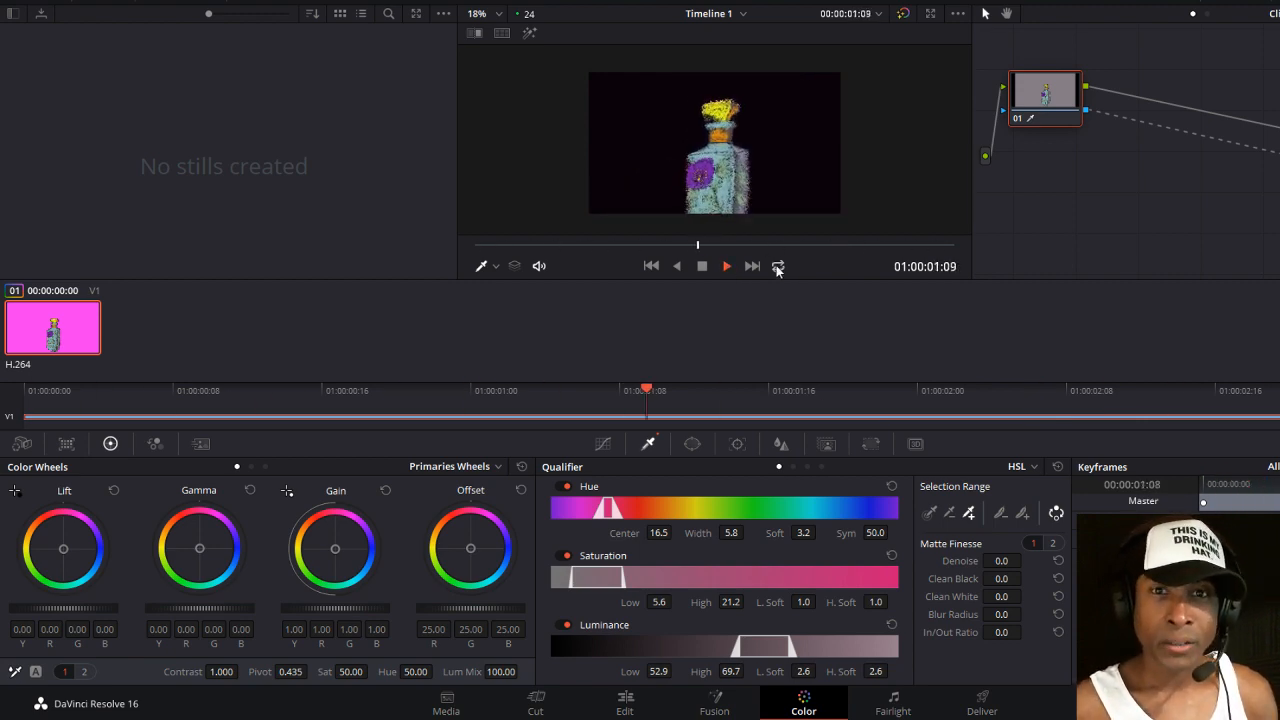
{"action": "left_click", "coordinate": [702, 266]}
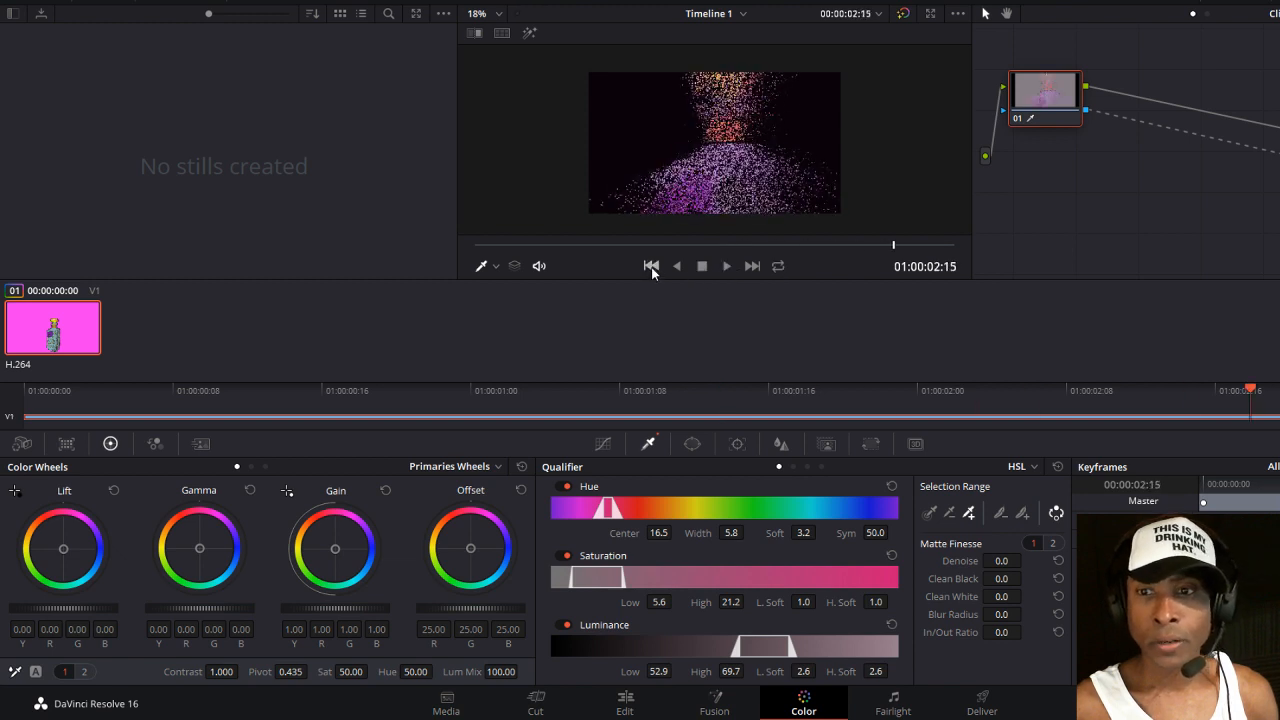
Play the keyed dissolve from start to end on the Edit page and return the playhead to 01:00:00:00.
{"action": "left_click_drag", "start_coordinate": [894, 247], "coordinate": [370, 262]}
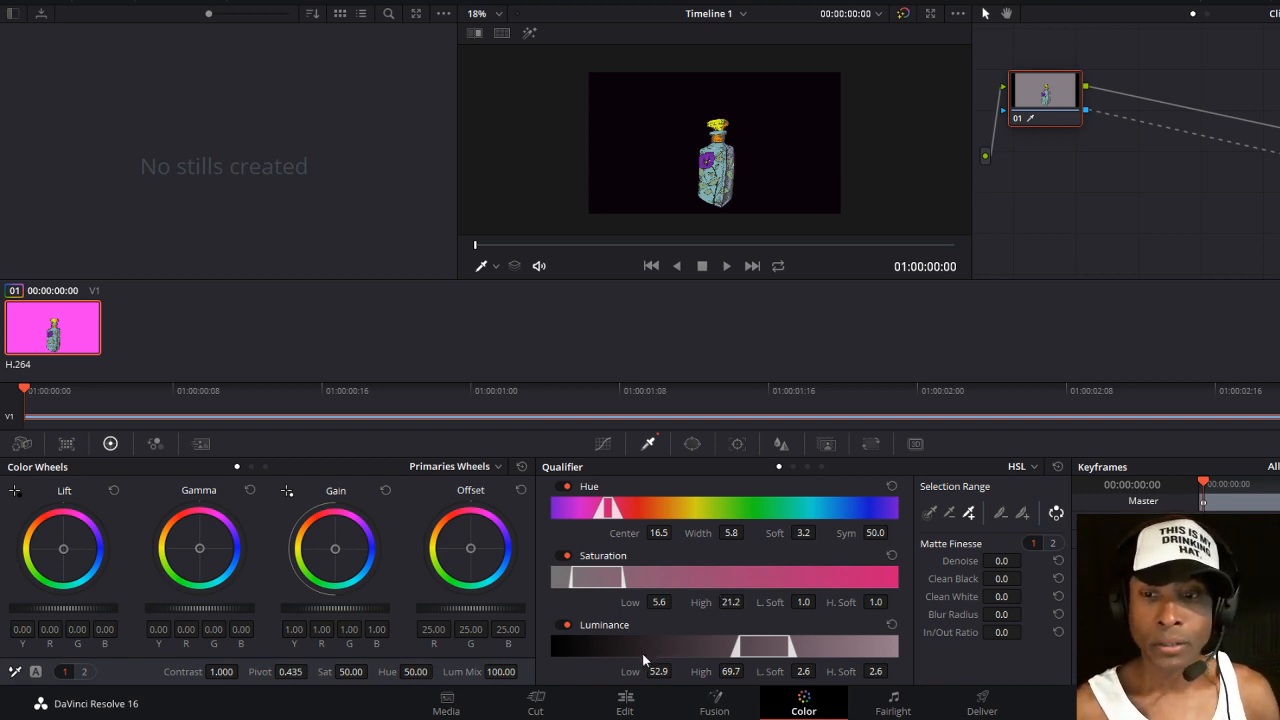
{"action": "left_click", "coordinate": [626, 704]}
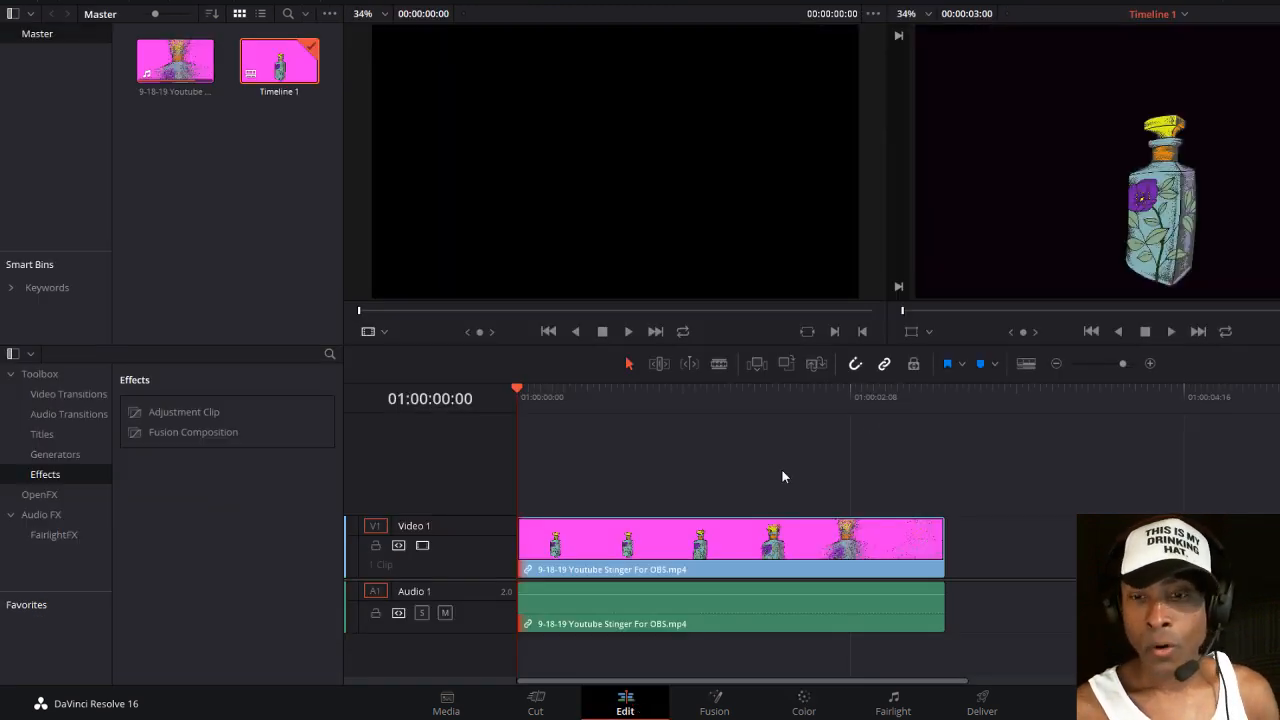
{"action": "left_click", "coordinate": [1171, 331]}
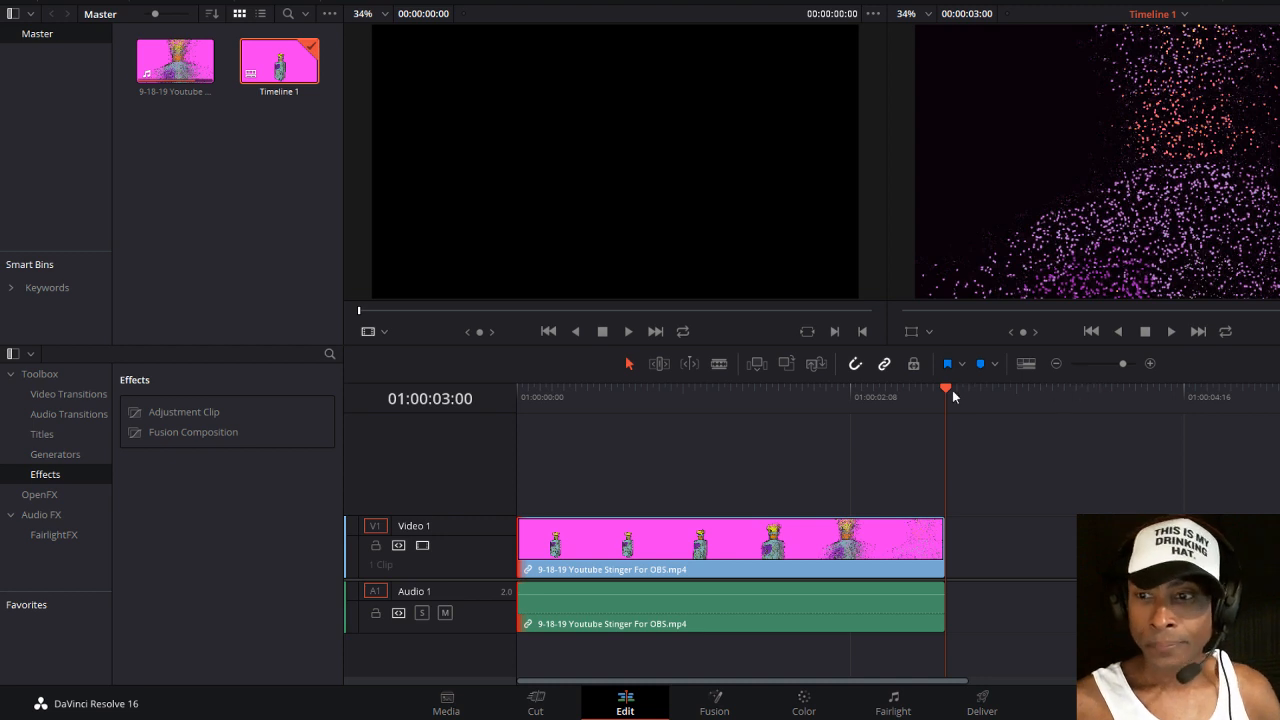
{"action": "left_click_drag", "start_coordinate": [946, 388], "coordinate": [470, 404]}
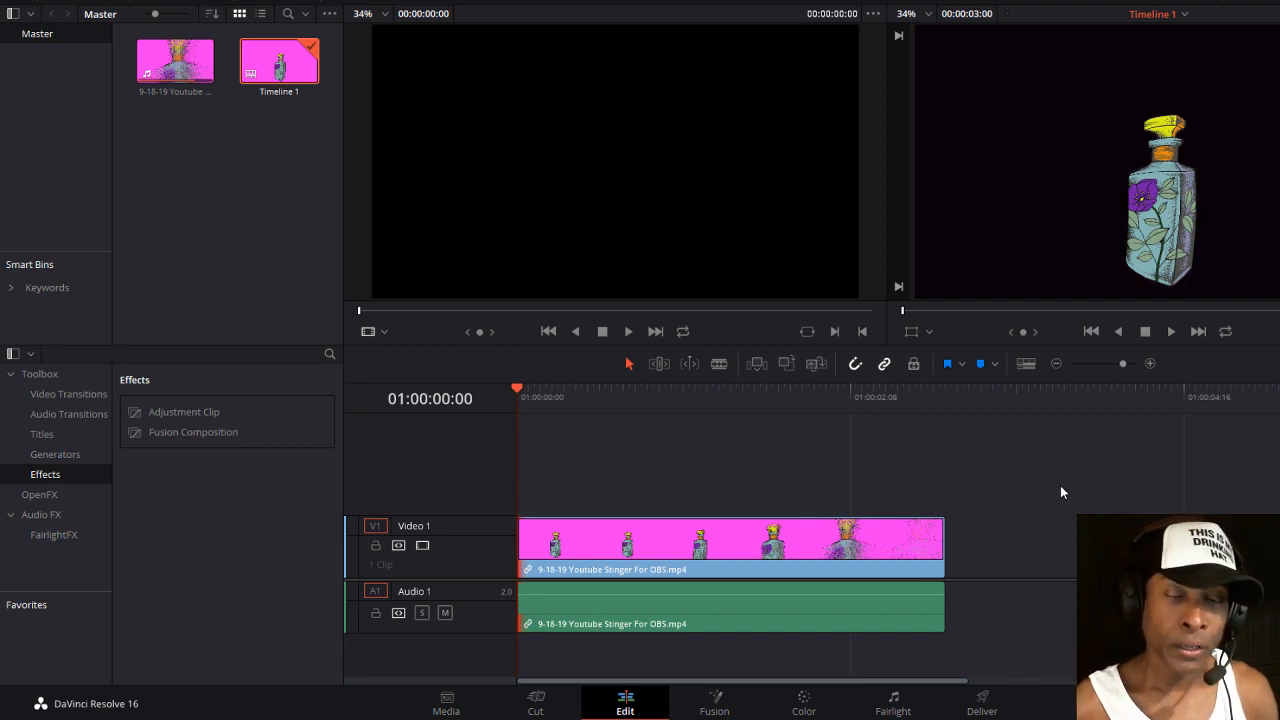
Go to the Deliver page and name the render output "EC Decanter Youtube Tutorial".
{"action": "left_click", "coordinate": [985, 711]}
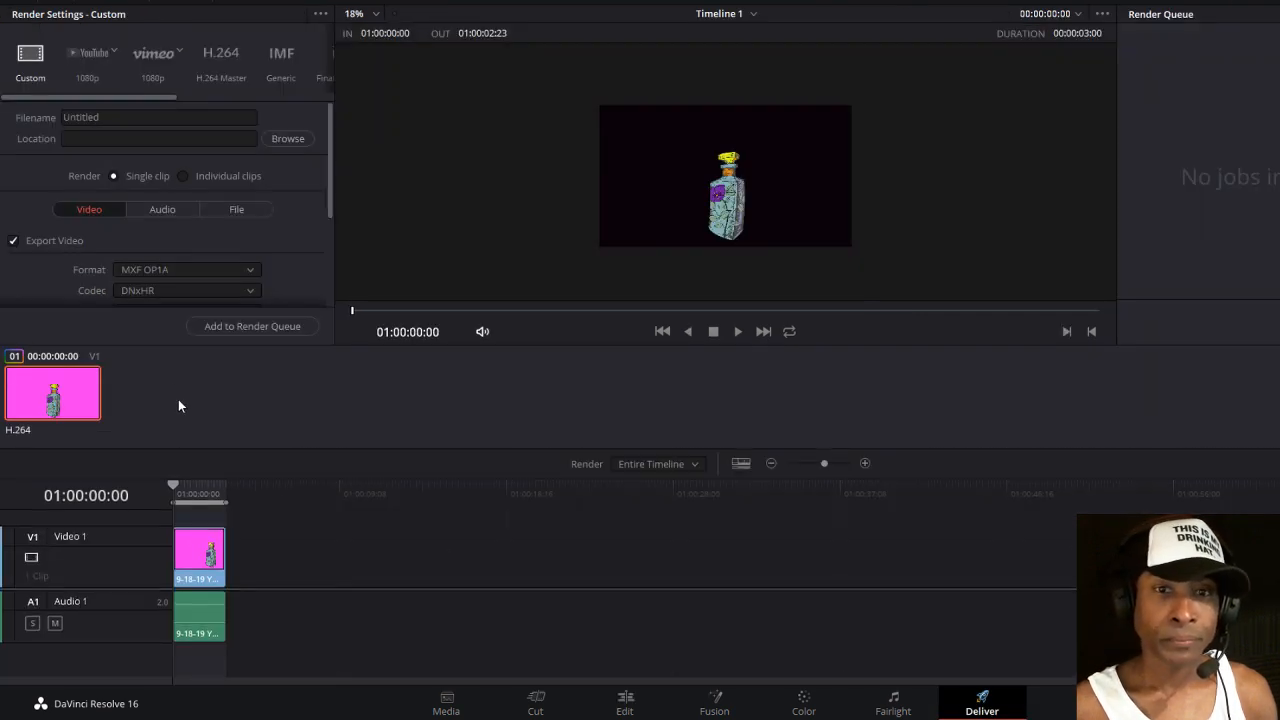
{"action": "left_click", "coordinate": [160, 119]}
{"action": "key", "text": "BackSpace"}
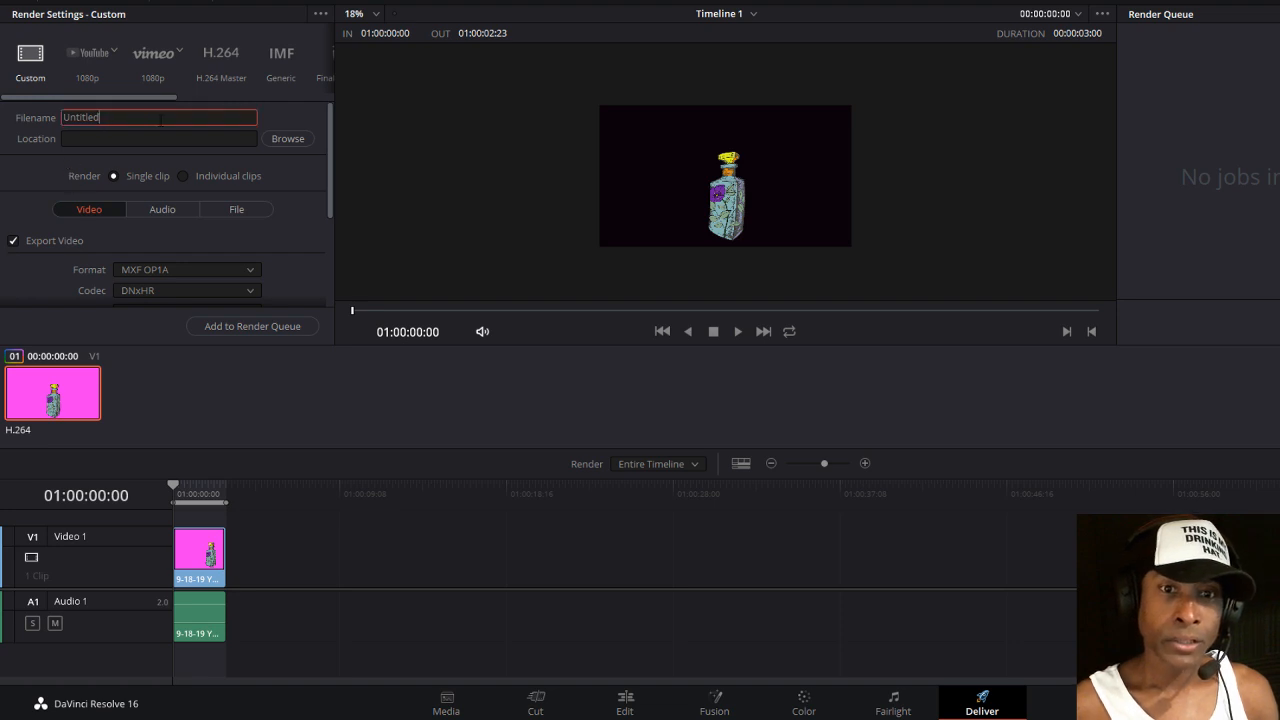
{"action": "key", "text": "BackSpace"}
{"action": "key", "text": "BackSpace"}
{"action": "key", "text": "BackSpace"}
{"action": "key", "text": "BackSpace"}
{"action": "key", "text": "BackSpace"}
{"action": "key", "text": "BackSpace"}
{"action": "key", "text": "BackSpace"}
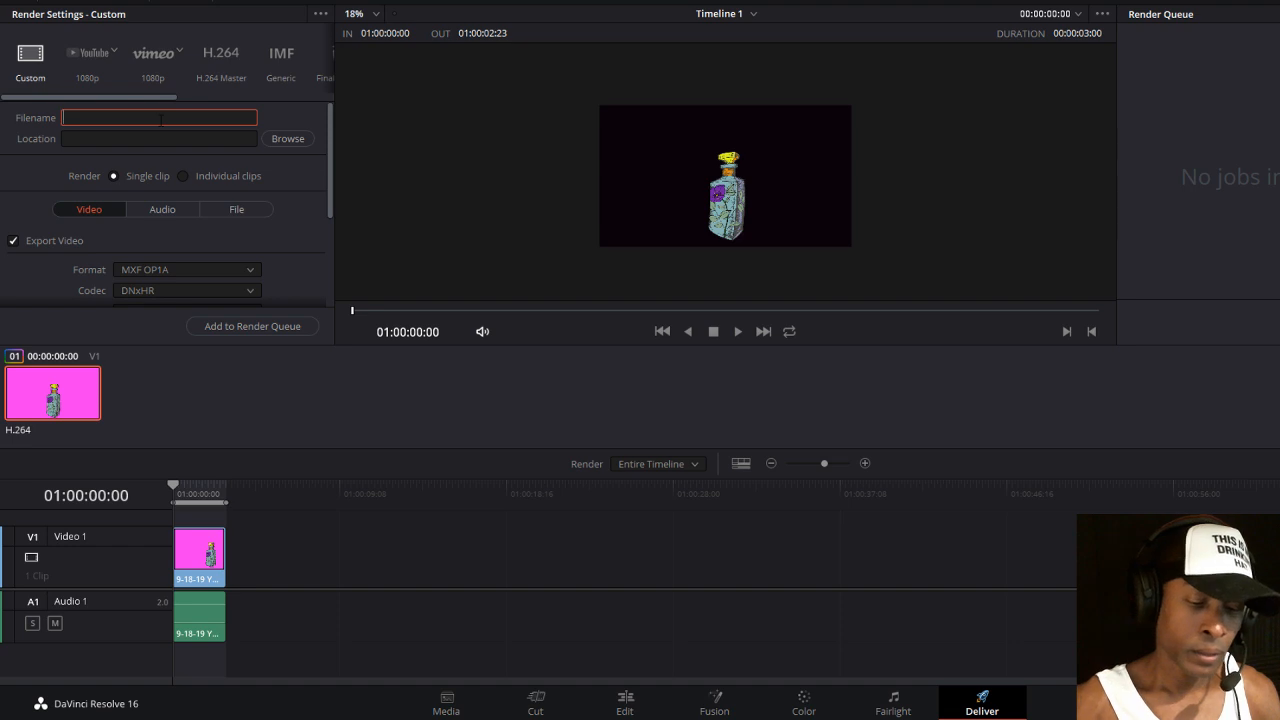
{"action": "type", "text": "C"}
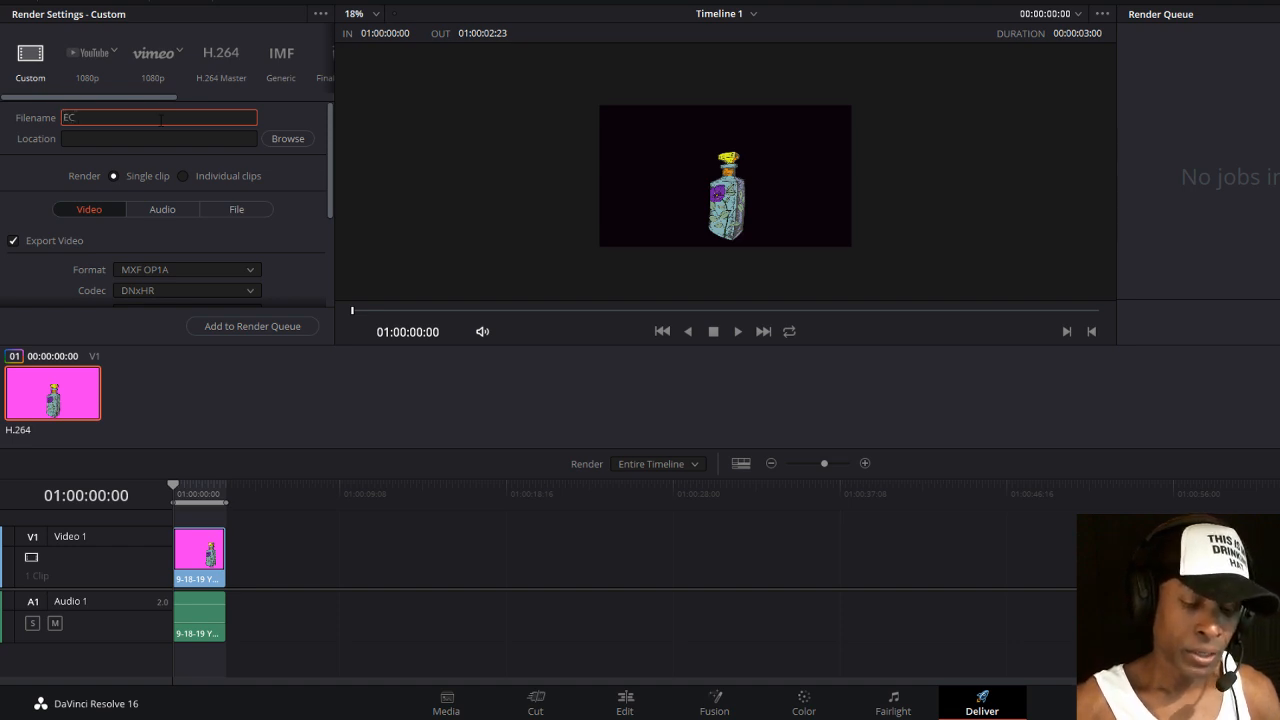
{"action": "type", "text": " Decan"}
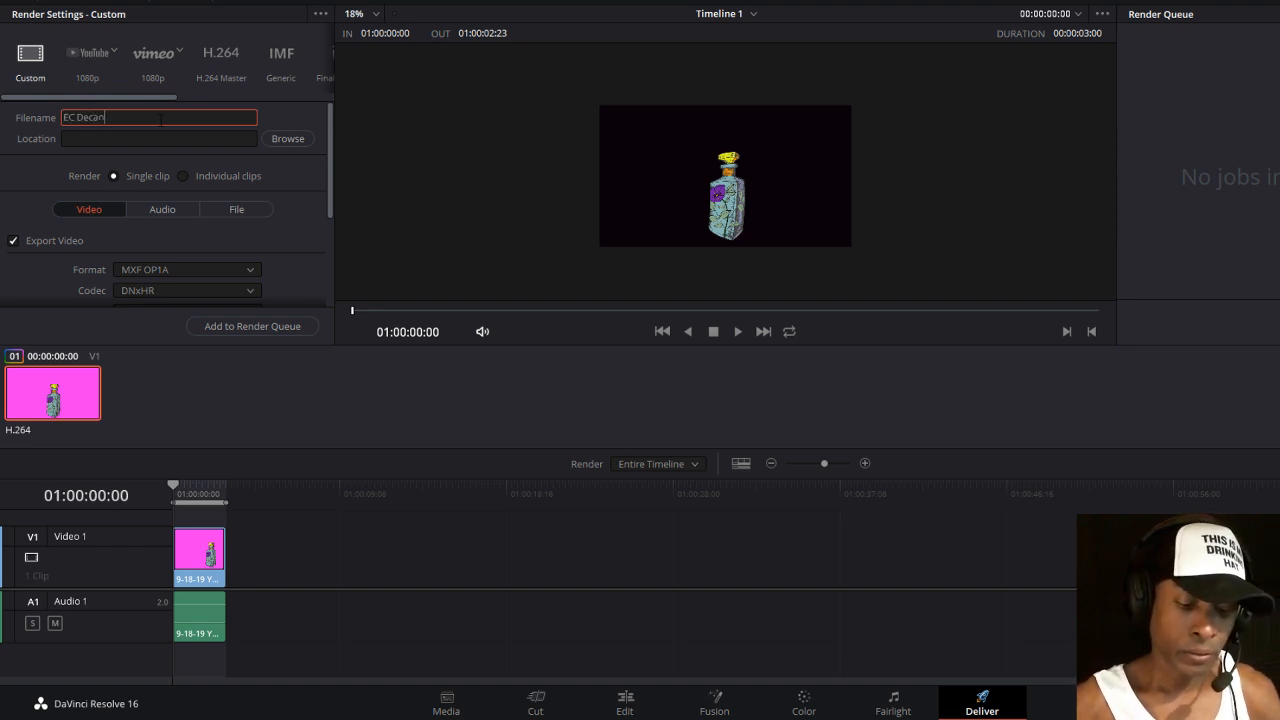
{"action": "type", "text": "ter"}
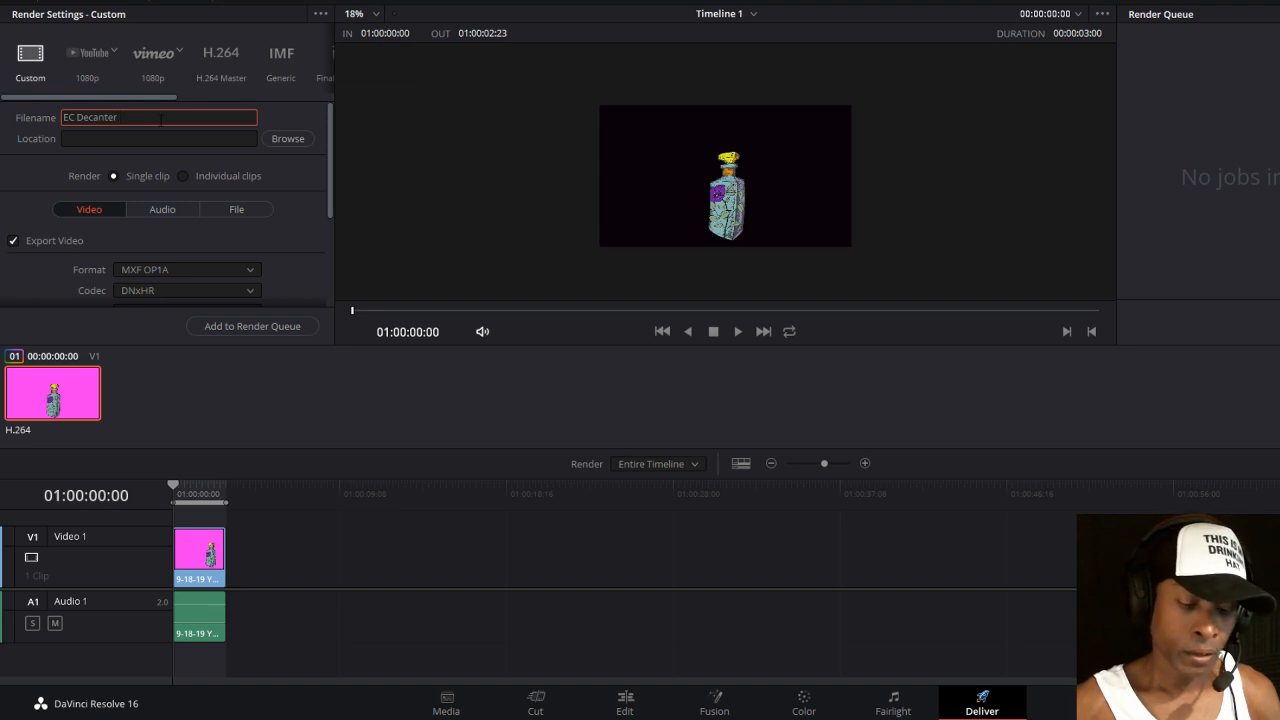
{"action": "type", "text": " Yout"}
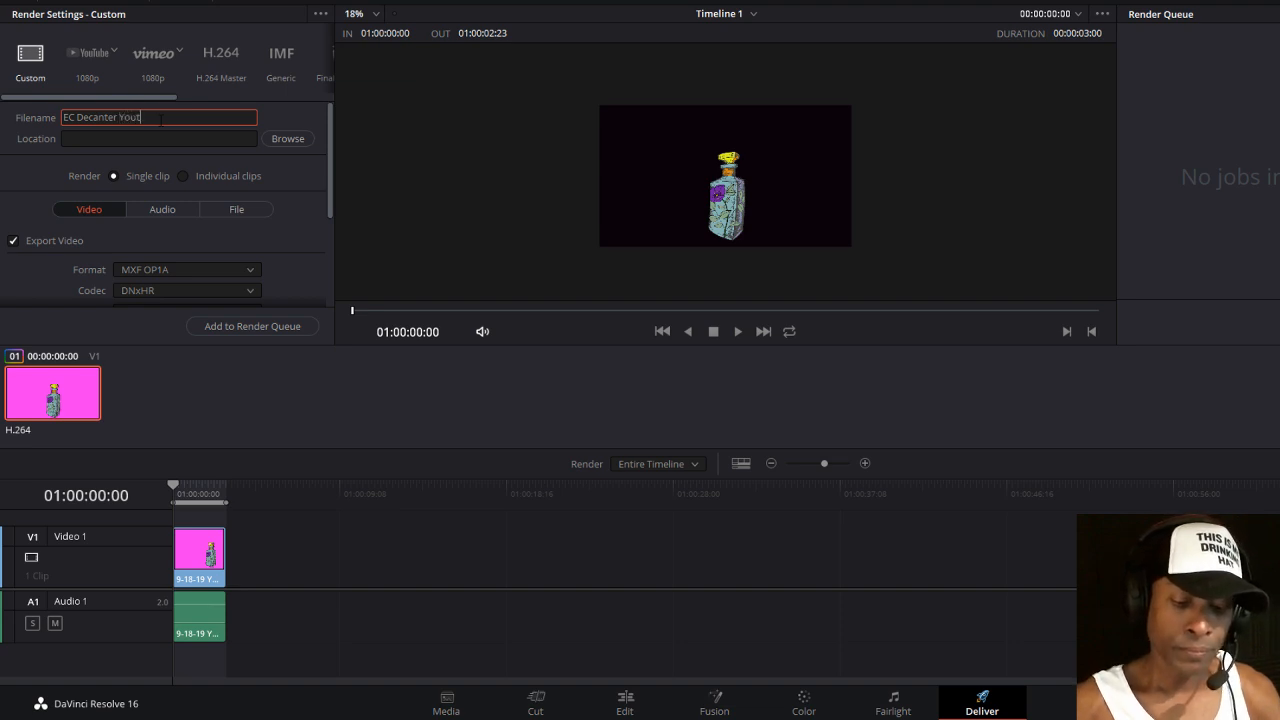
{"action": "type", "text": "ube Tu"}
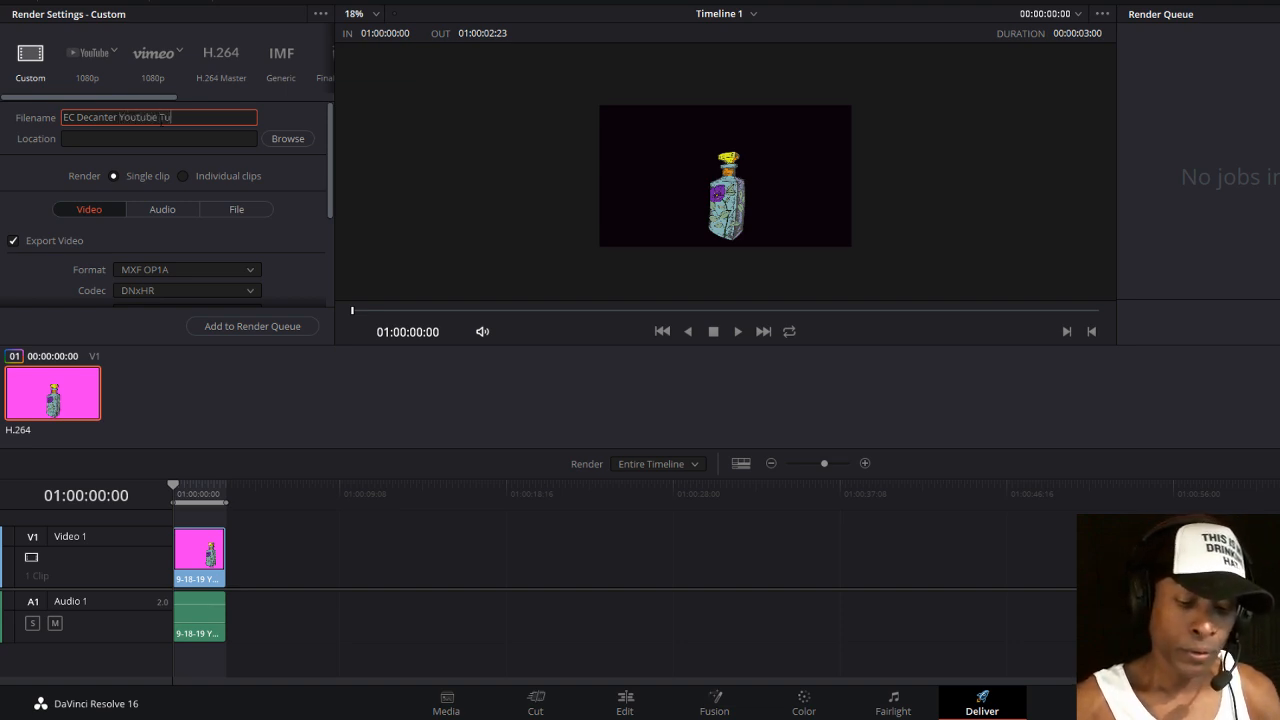
{"action": "type", "text": "tori"}
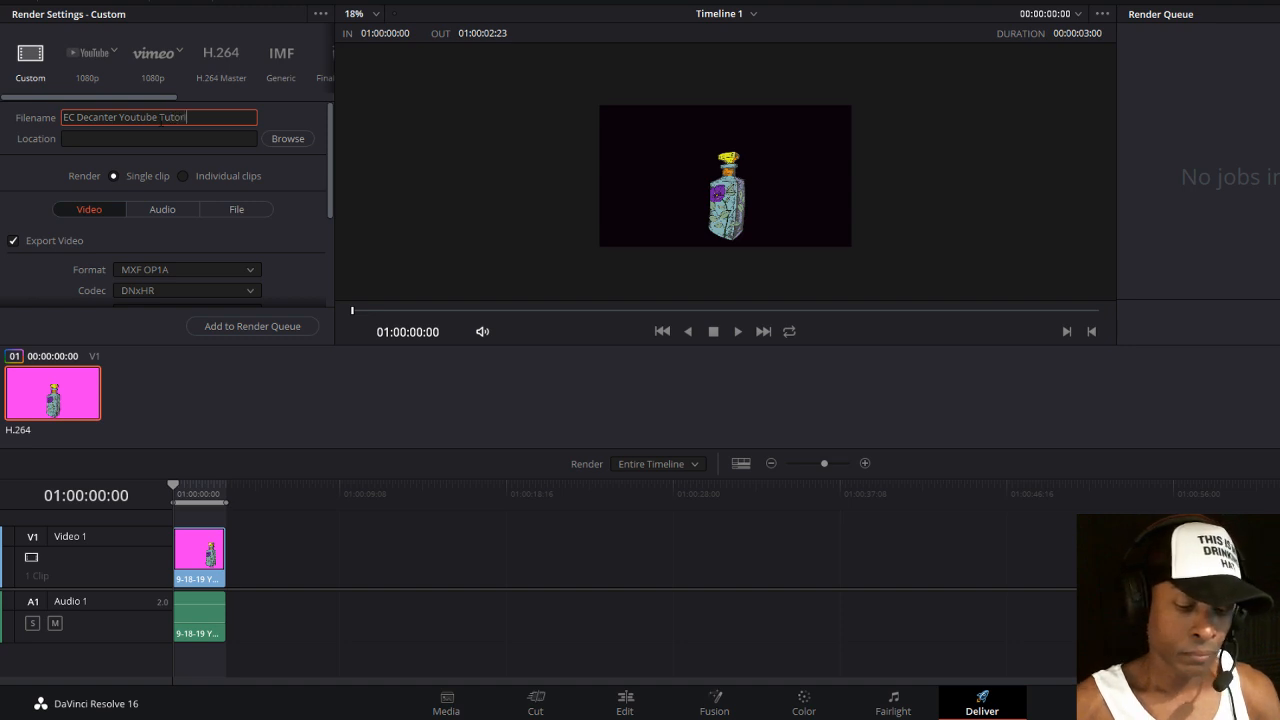
{"action": "type", "text": "al"}
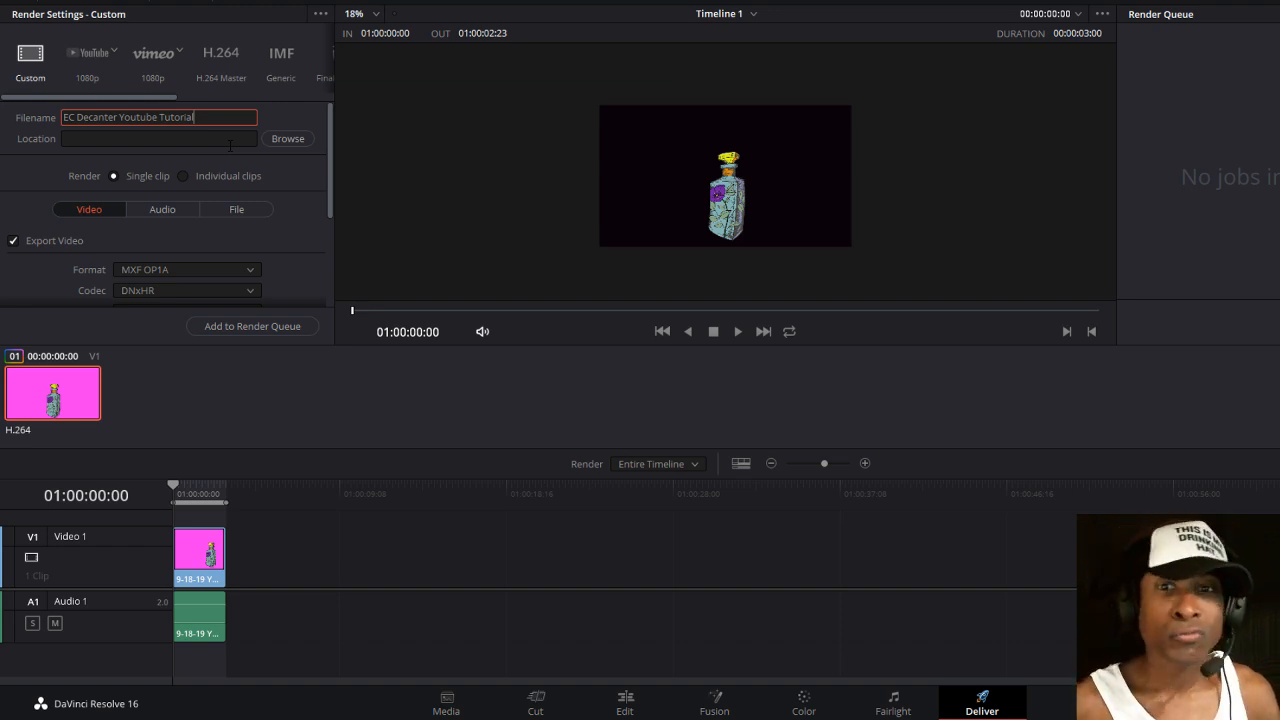
Set the render location to the Davinci Stuff folder inside Pictures.
{"action": "left_click", "coordinate": [279, 141]}
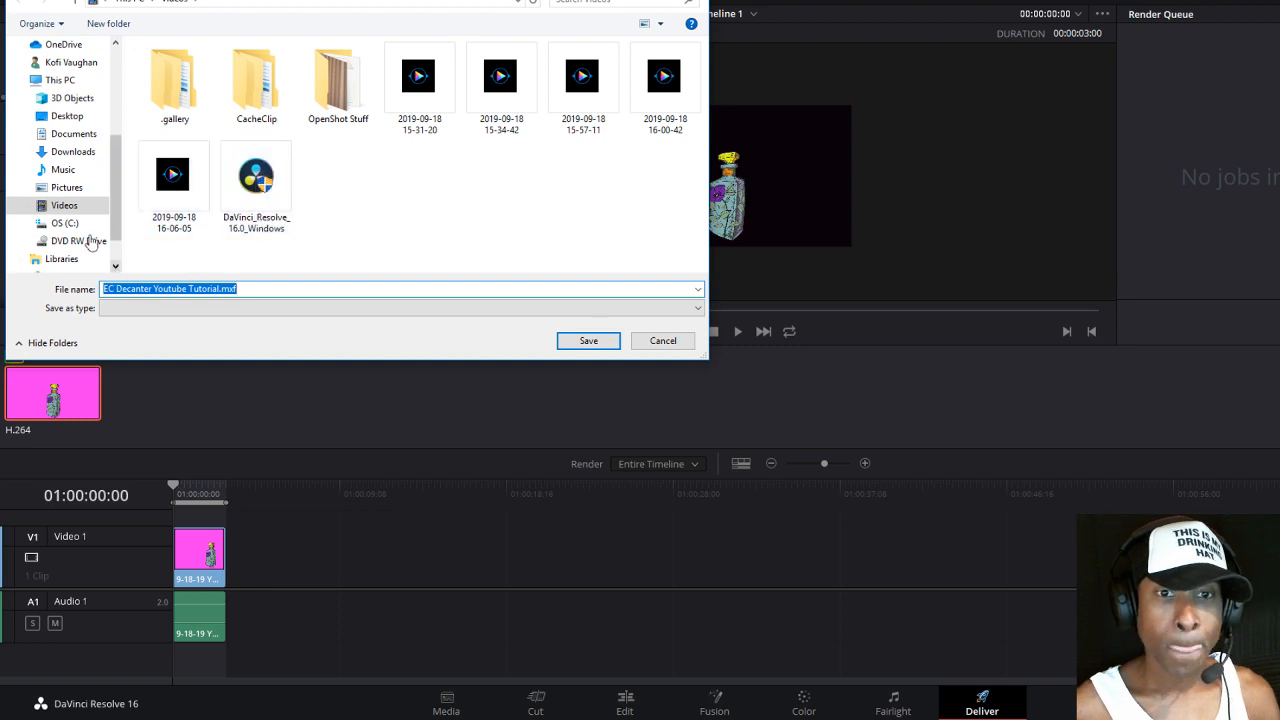
{"action": "left_click", "coordinate": [66, 188]}
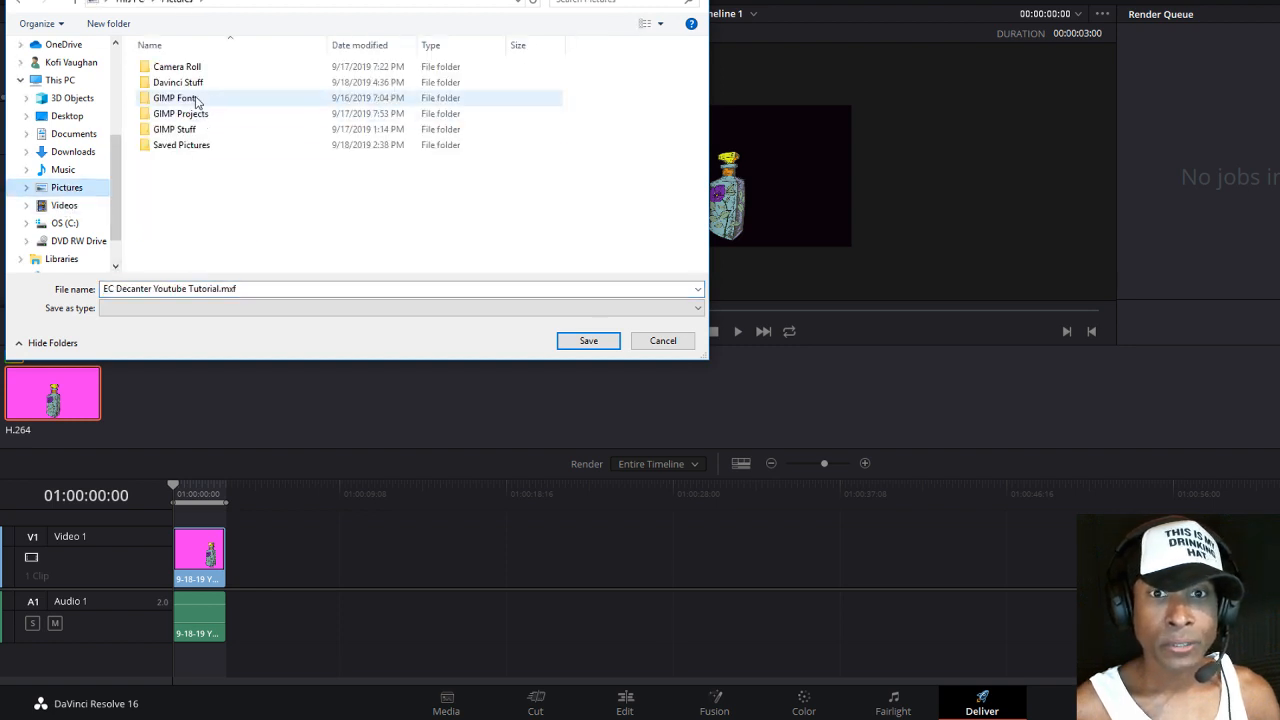
{"action": "left_click", "coordinate": [182, 83]}
{"action": "double_click", "coordinate": [199, 85]}
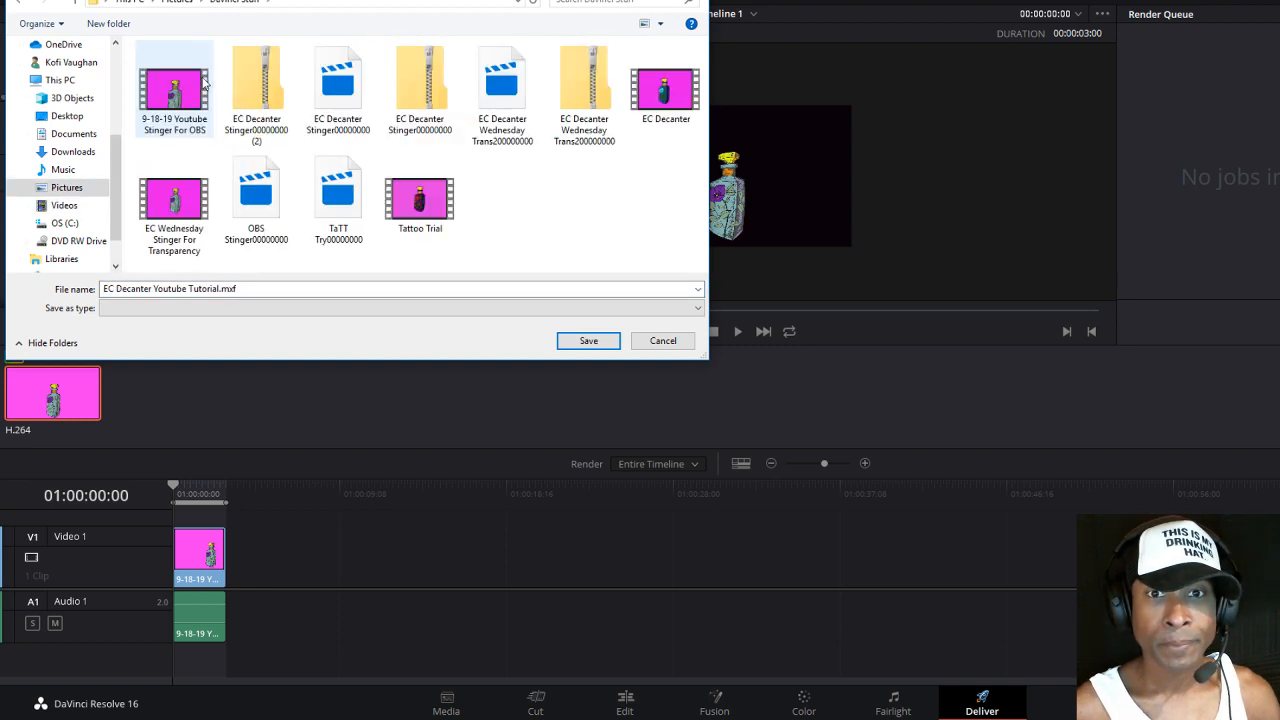
{"action": "left_click", "coordinate": [589, 341]}
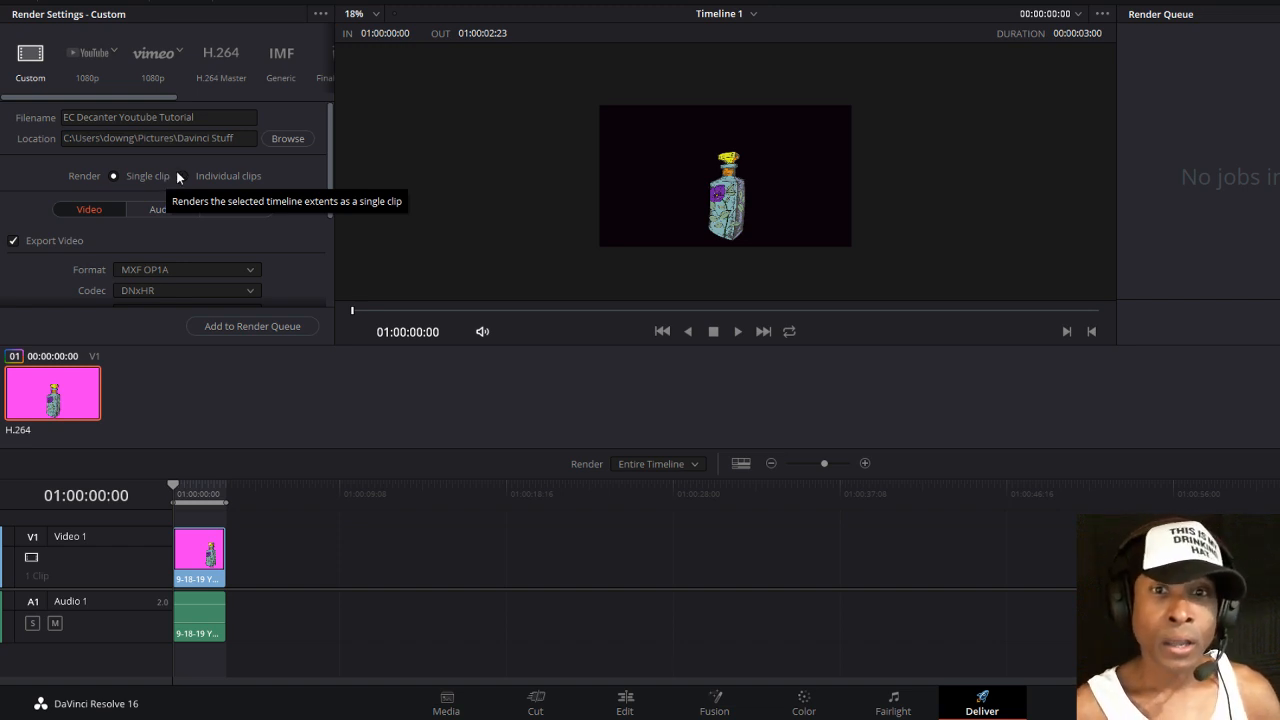
Set the render to individual clips in QuickTime format with the GoPro CineForm codec.
{"action": "left_click", "coordinate": [184, 176]}
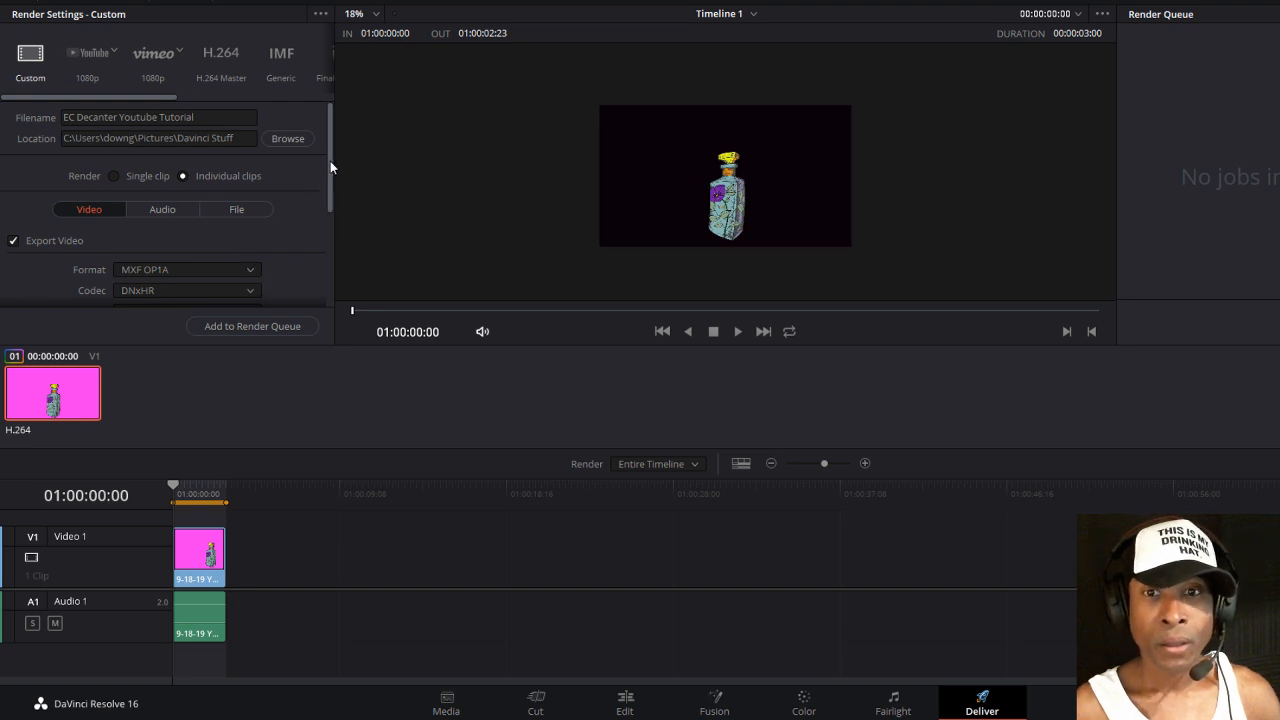
{"action": "left_click_drag", "start_coordinate": [330, 161], "coordinate": [332, 212]}
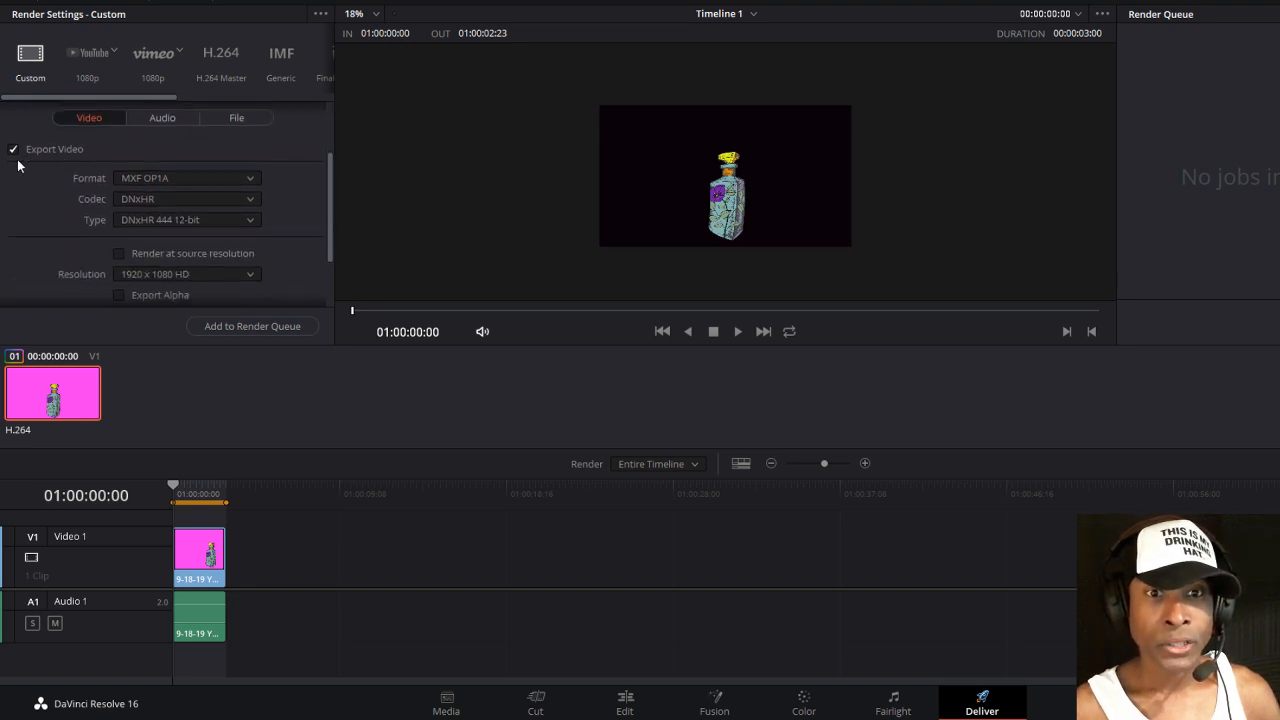
{"action": "left_click", "coordinate": [250, 178]}
{"action": "scroll", "coordinate": [189, 237], "scroll_direction": "down", "scroll_amount": 2}
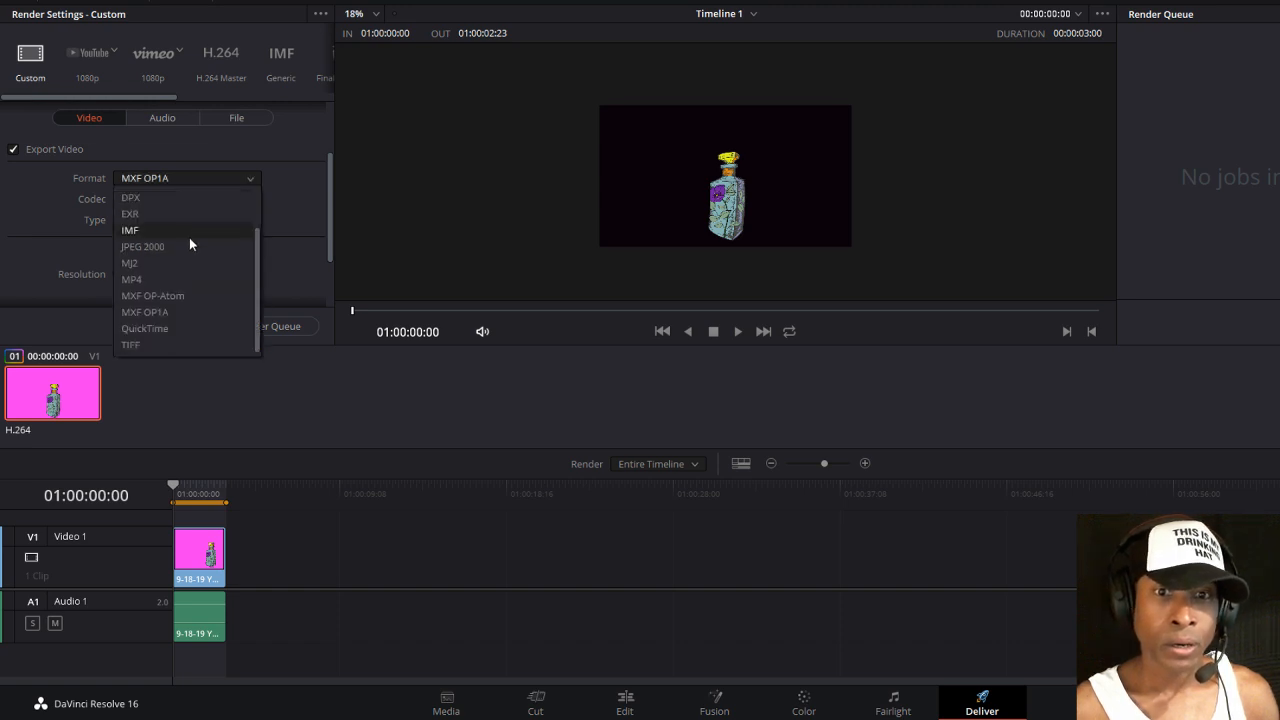
{"action": "left_click", "coordinate": [188, 328]}
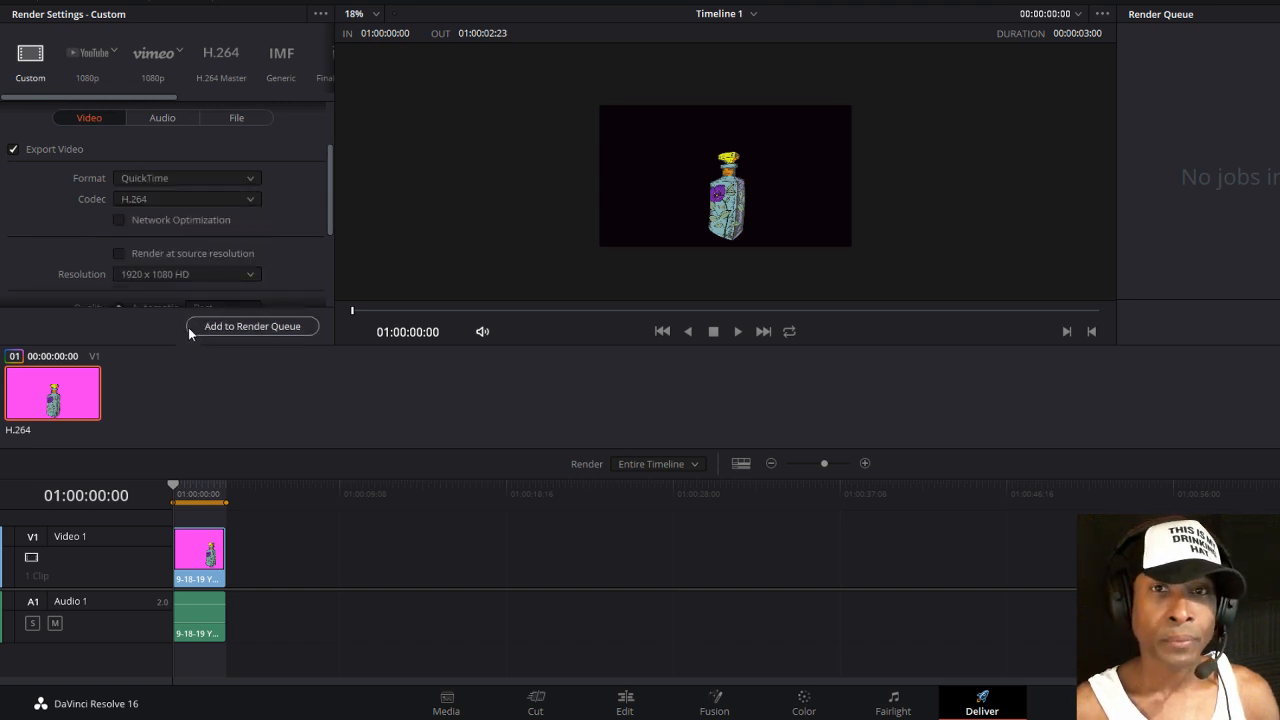
{"action": "left_click", "coordinate": [250, 199]}
{"action": "left_click", "coordinate": [201, 251]}
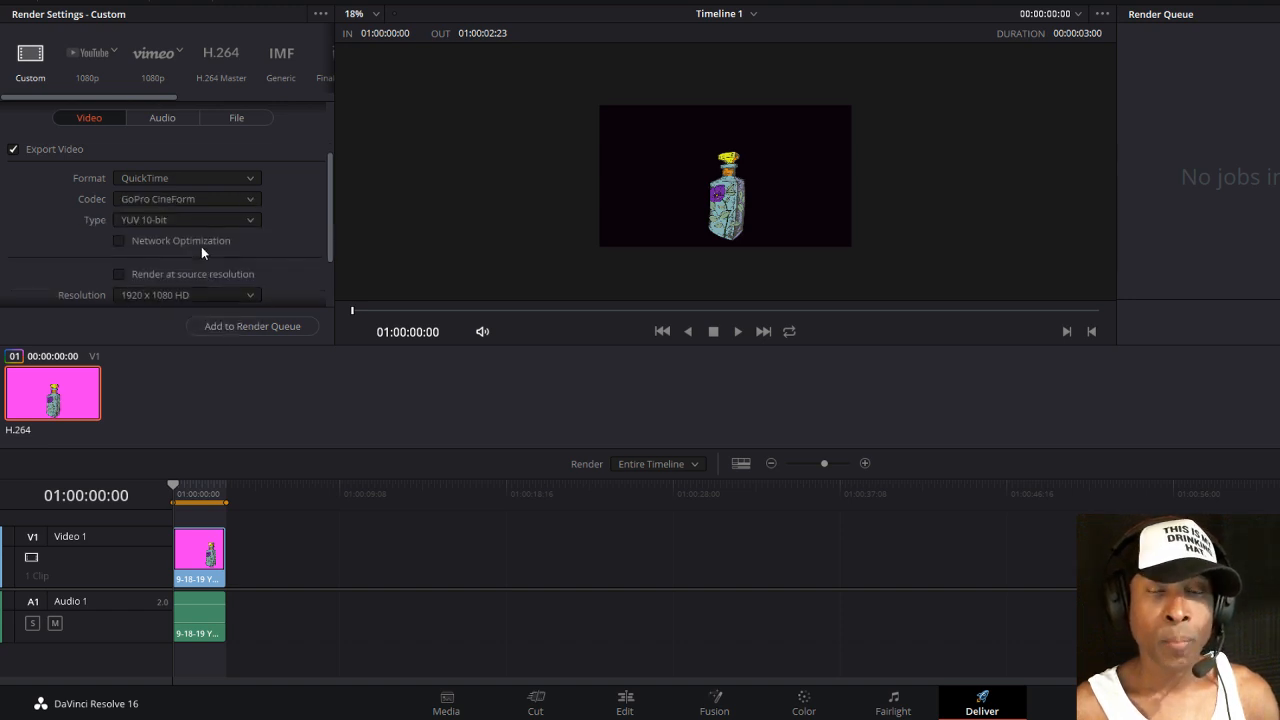
Set the render resolution to 1280 x 720 HD 720P and the type to RGB 16-bit, with Network Optimization and Export Alpha enabled.
{"action": "scroll", "coordinate": [238, 225], "scroll_direction": "down", "scroll_amount": 3}
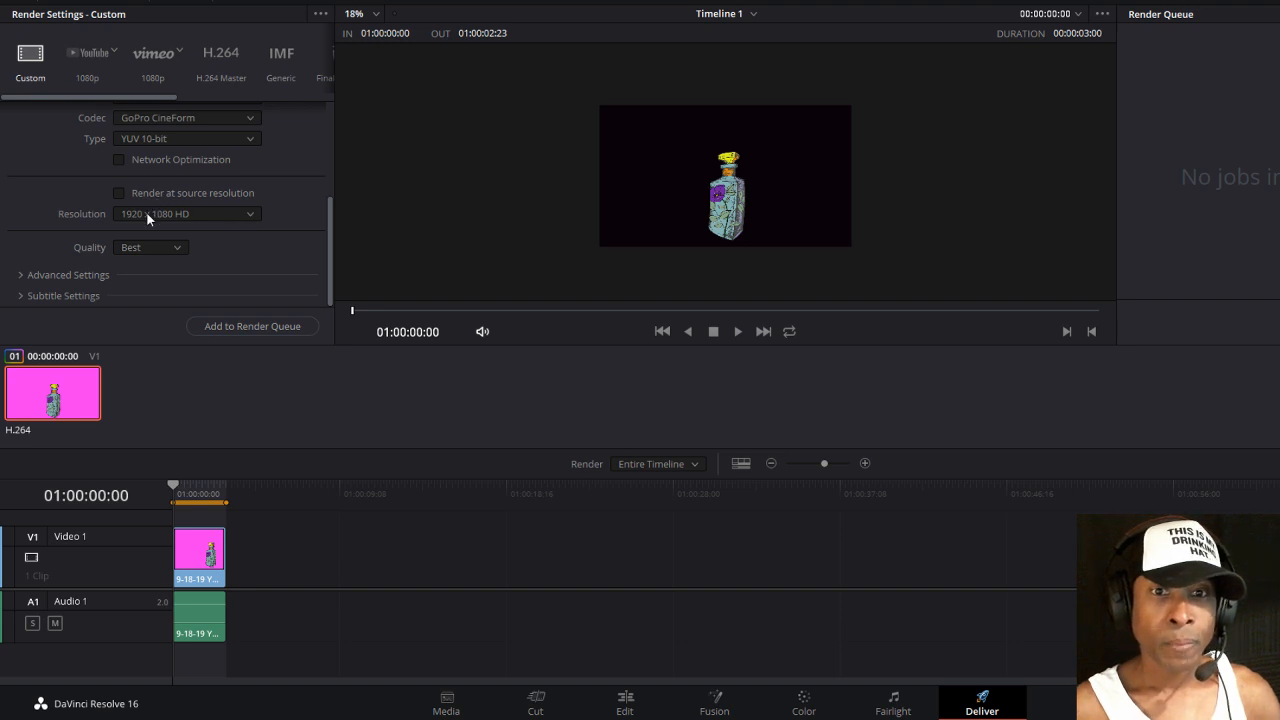
{"action": "left_click", "coordinate": [247, 213]}
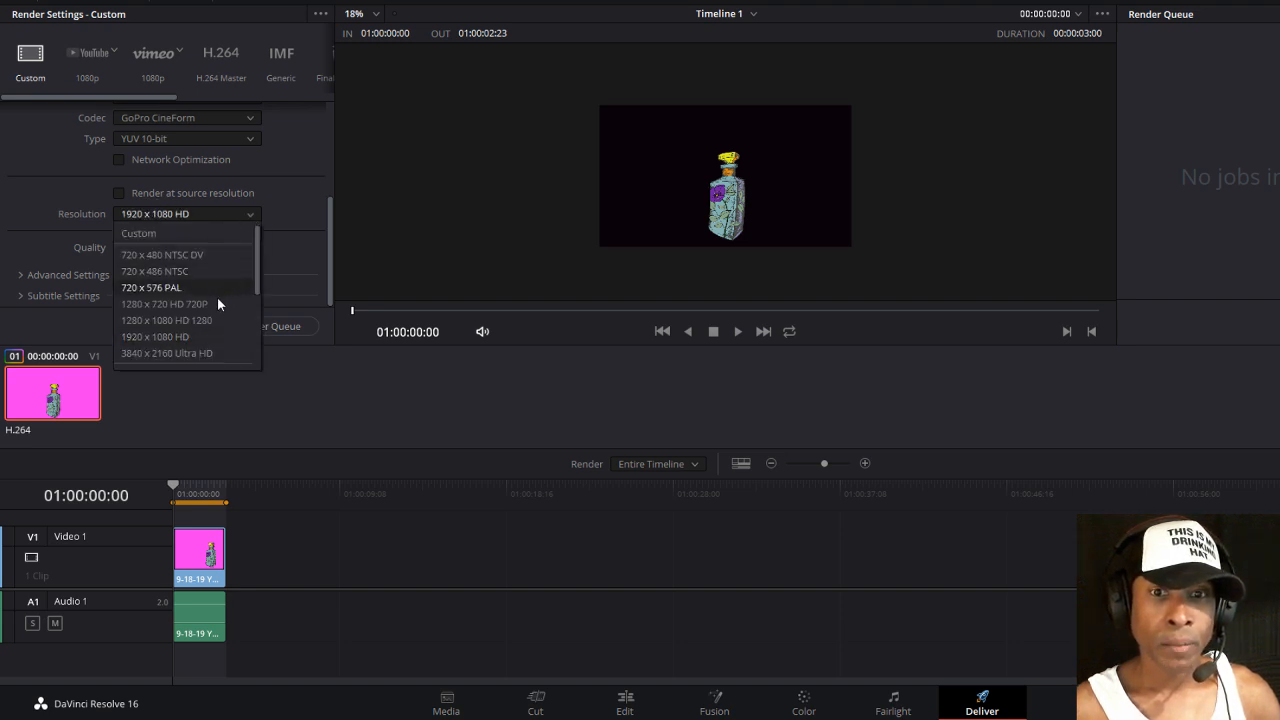
{"action": "left_click", "coordinate": [190, 303]}
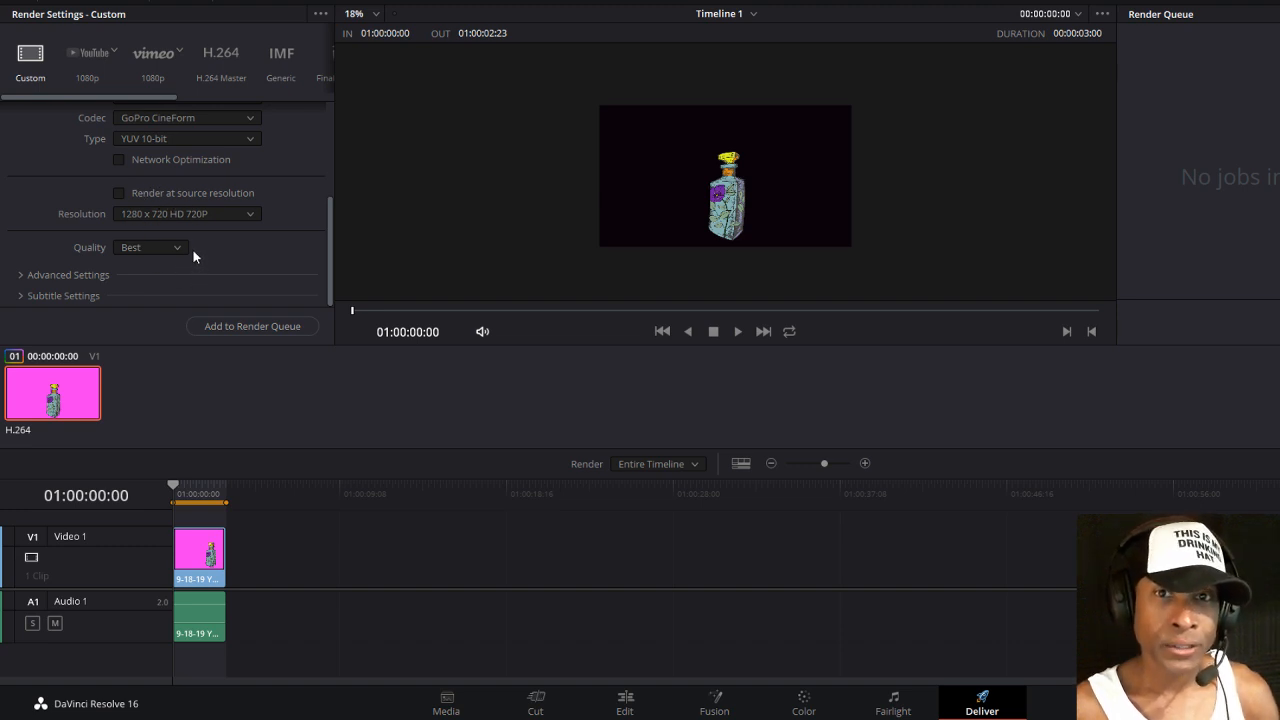
{"action": "left_click", "coordinate": [247, 137]}
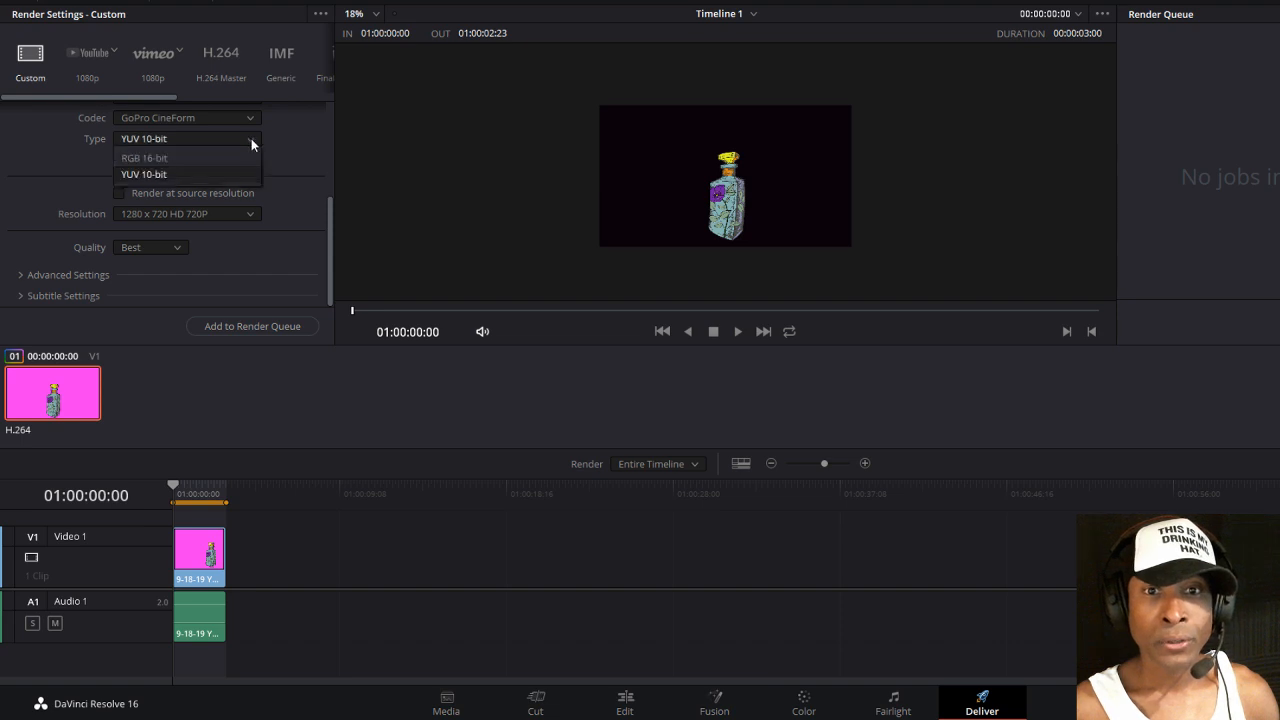
{"action": "left_click", "coordinate": [171, 157]}
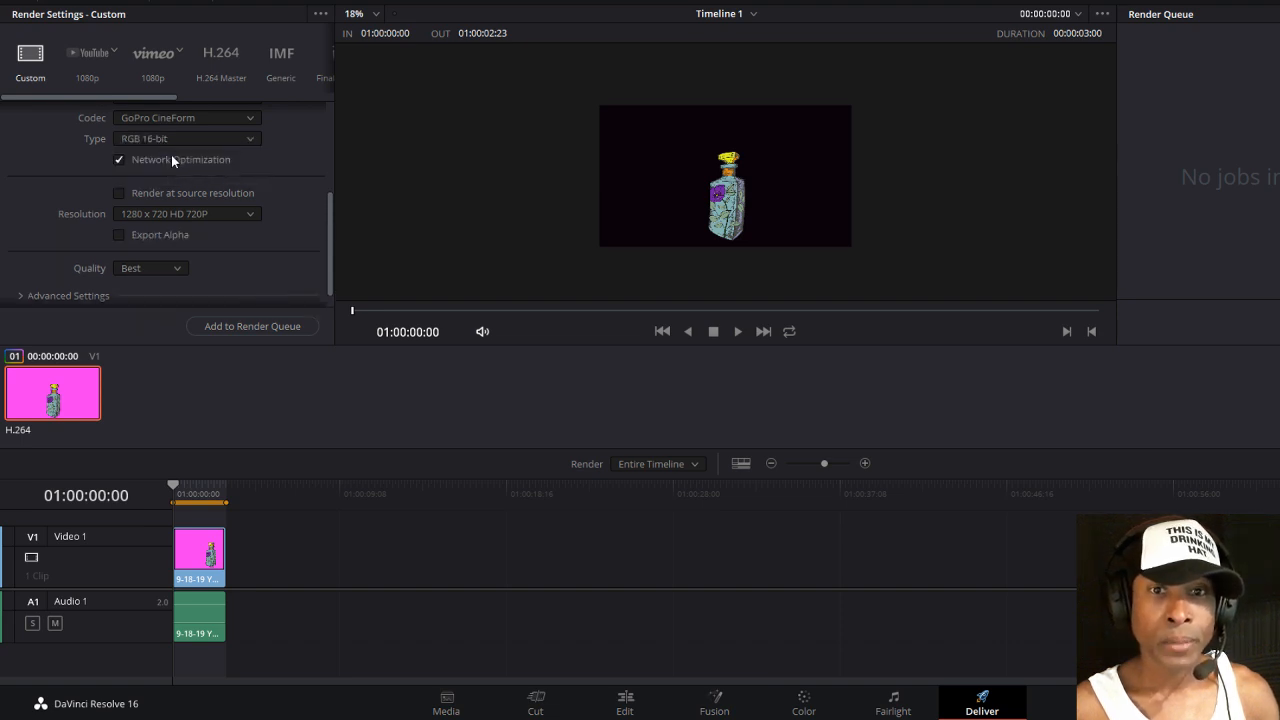
{"action": "left_click", "coordinate": [120, 235]}
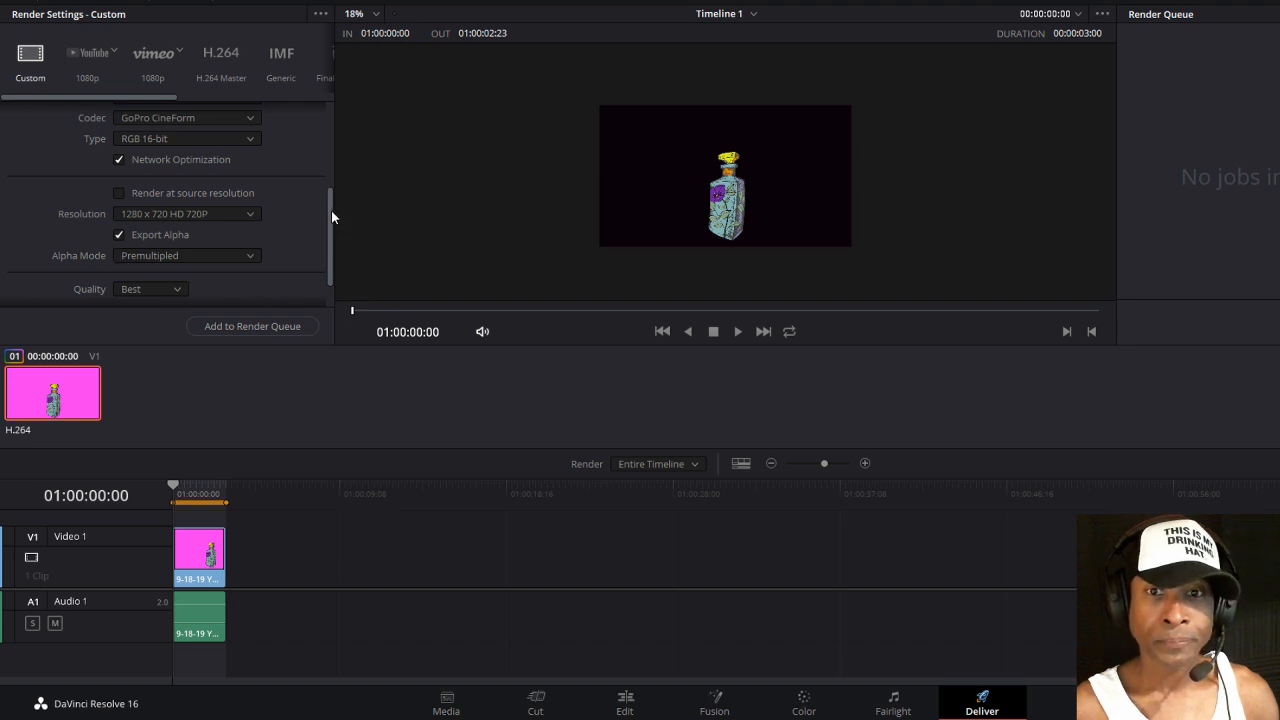
Check the remaining video and audio export settings, add the job to the render queue and render it.
{"action": "scroll", "coordinate": [331, 218], "scroll_direction": "down", "scroll_amount": 3}
{"action": "left_click_drag", "start_coordinate": [330, 225], "coordinate": [331, 109]}
{"action": "left_click", "coordinate": [163, 212]}
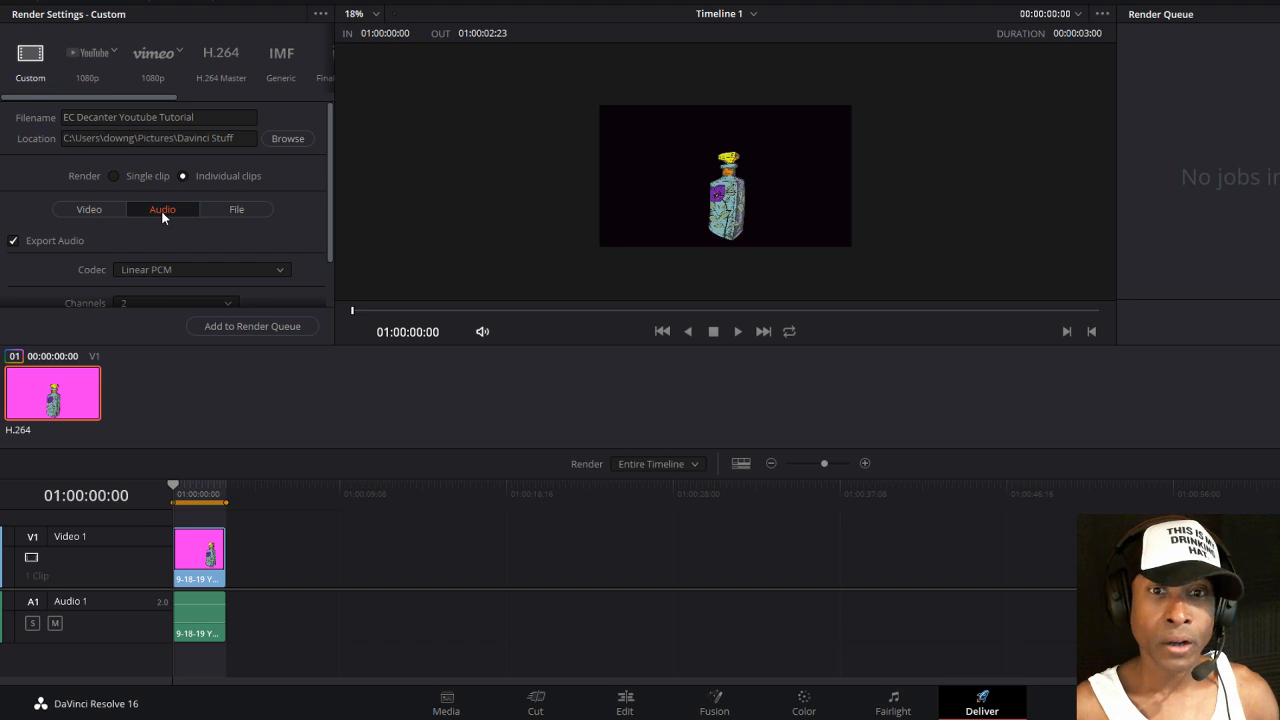
{"action": "left_click_drag", "start_coordinate": [332, 152], "coordinate": [333, 198]}
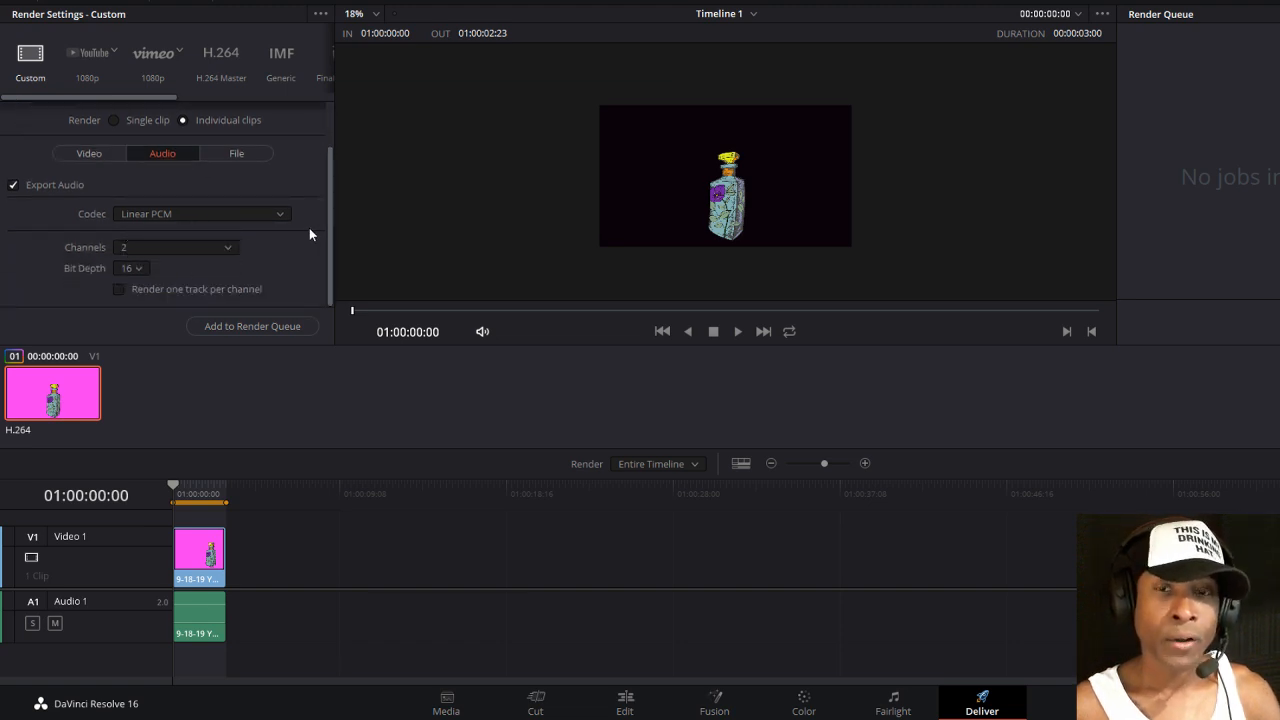
{"action": "left_click_drag", "start_coordinate": [333, 229], "coordinate": [343, 176]}
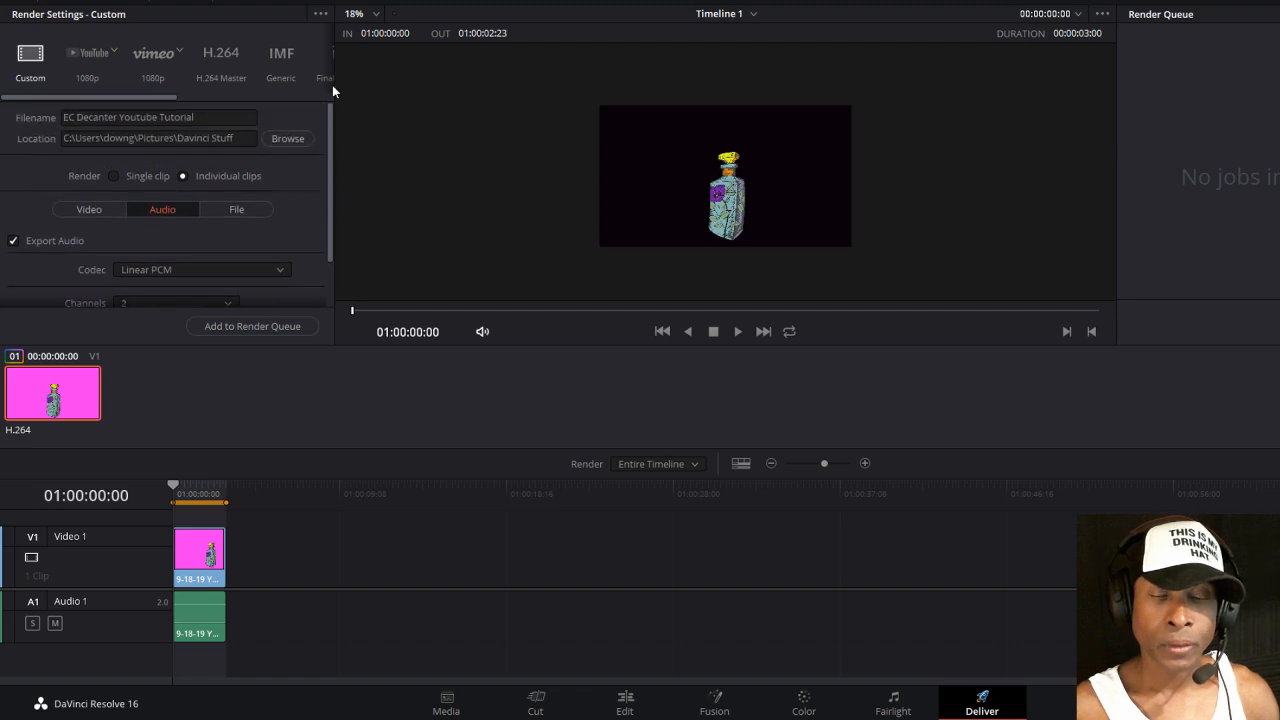
{"action": "left_click", "coordinate": [239, 325]}
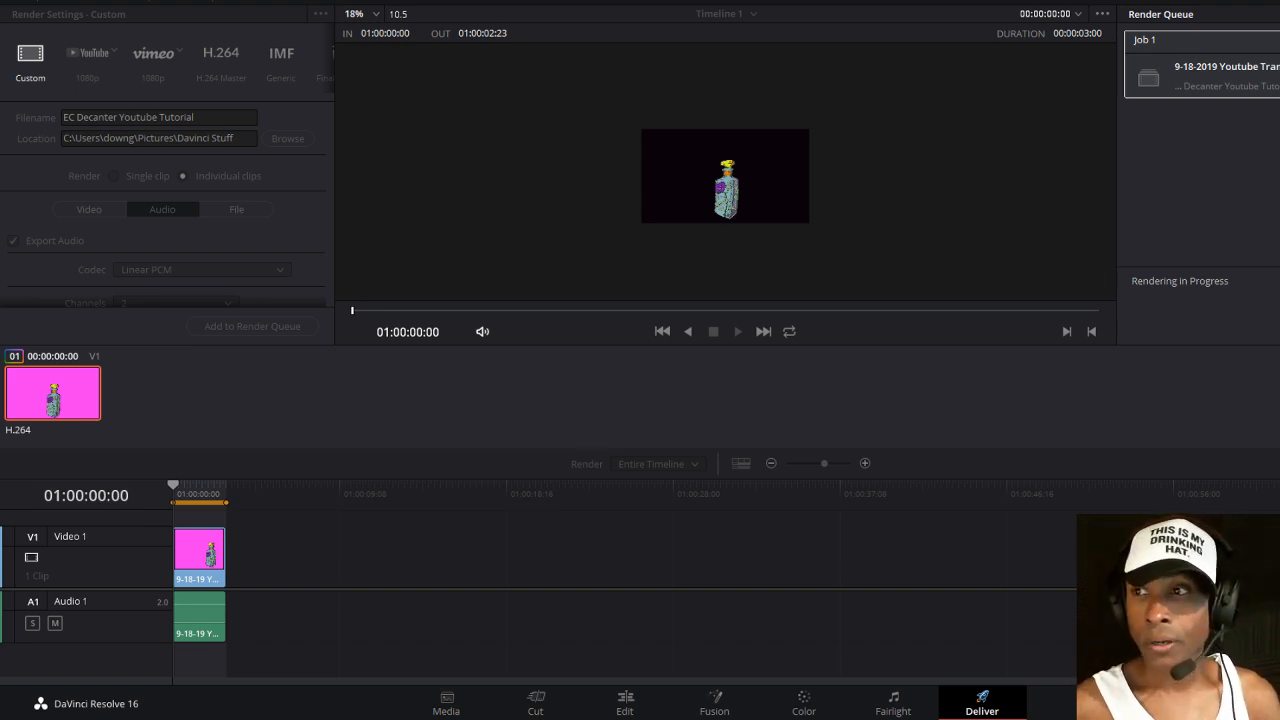
Quit the program, saving the changes to the project "9-18-2019 Youtube Trans OBS".
{"action": "key", "text": "ctrl+q"}
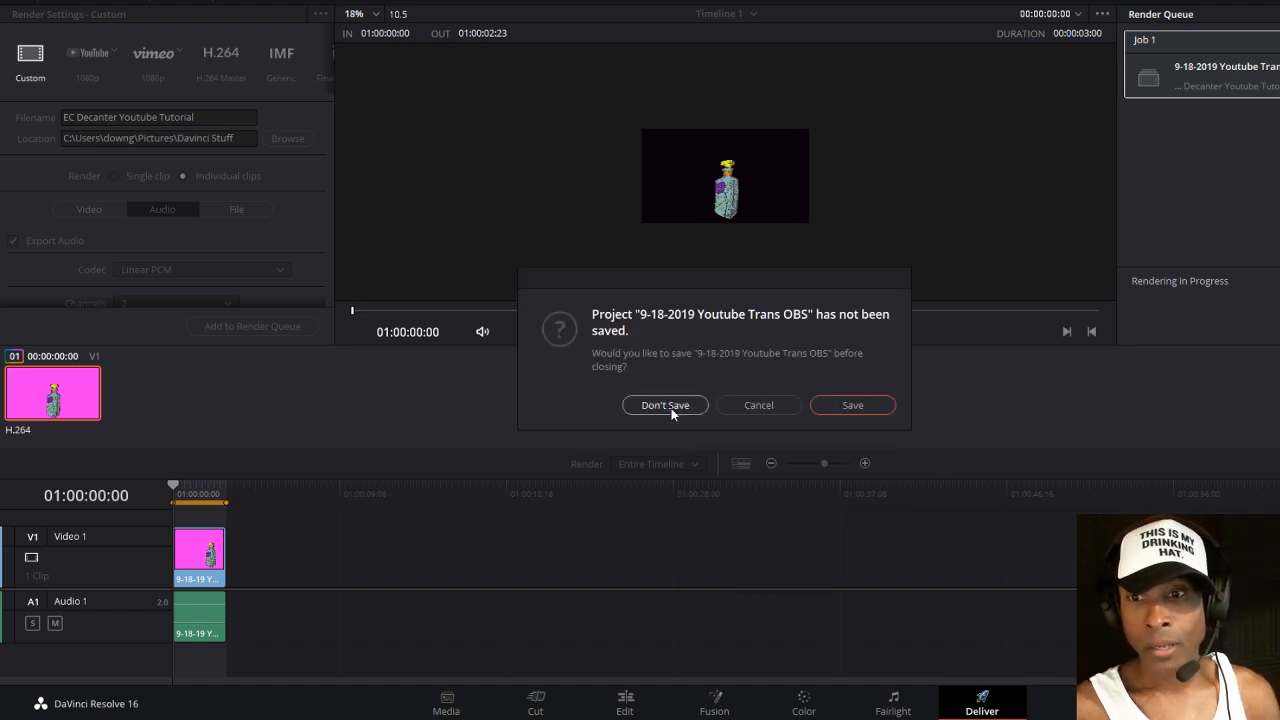
{"action": "left_click", "coordinate": [857, 406]}
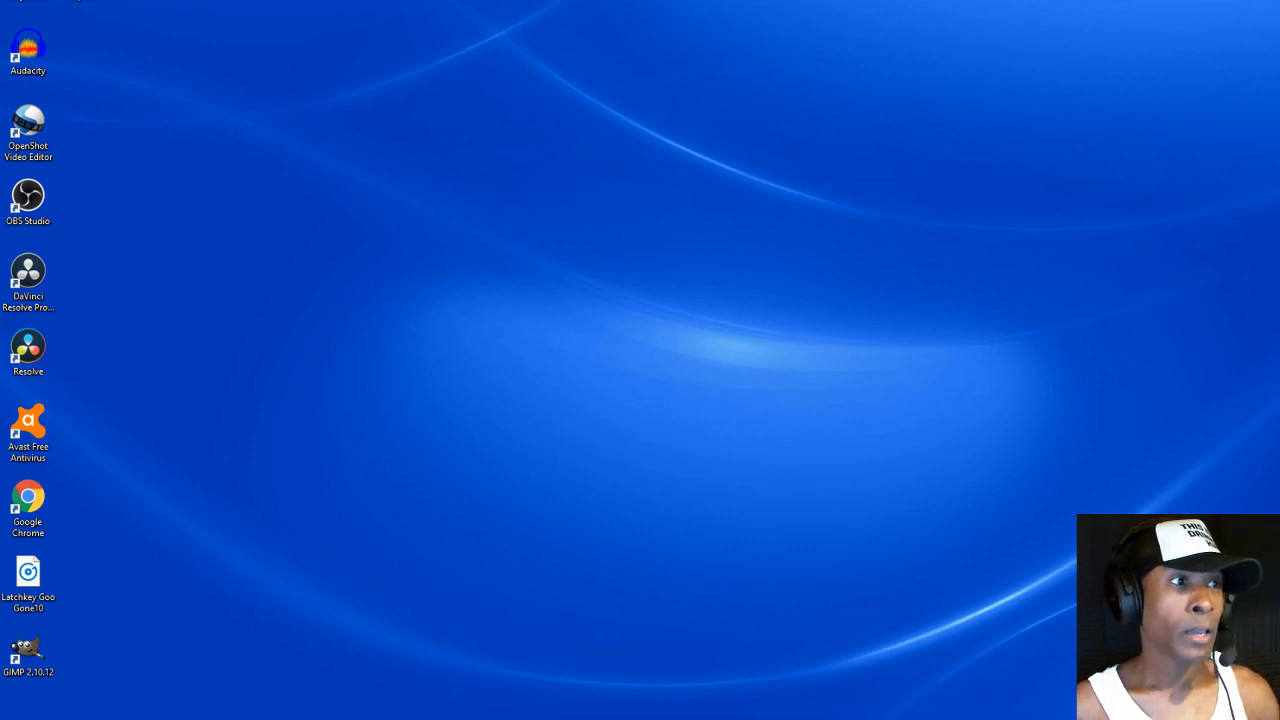
Switch to OBS Studio, bring its window onto the captured display and maximize it.
{"action": "left_click_drag", "start_coordinate": [0, 160], "coordinate": [632, 108]}
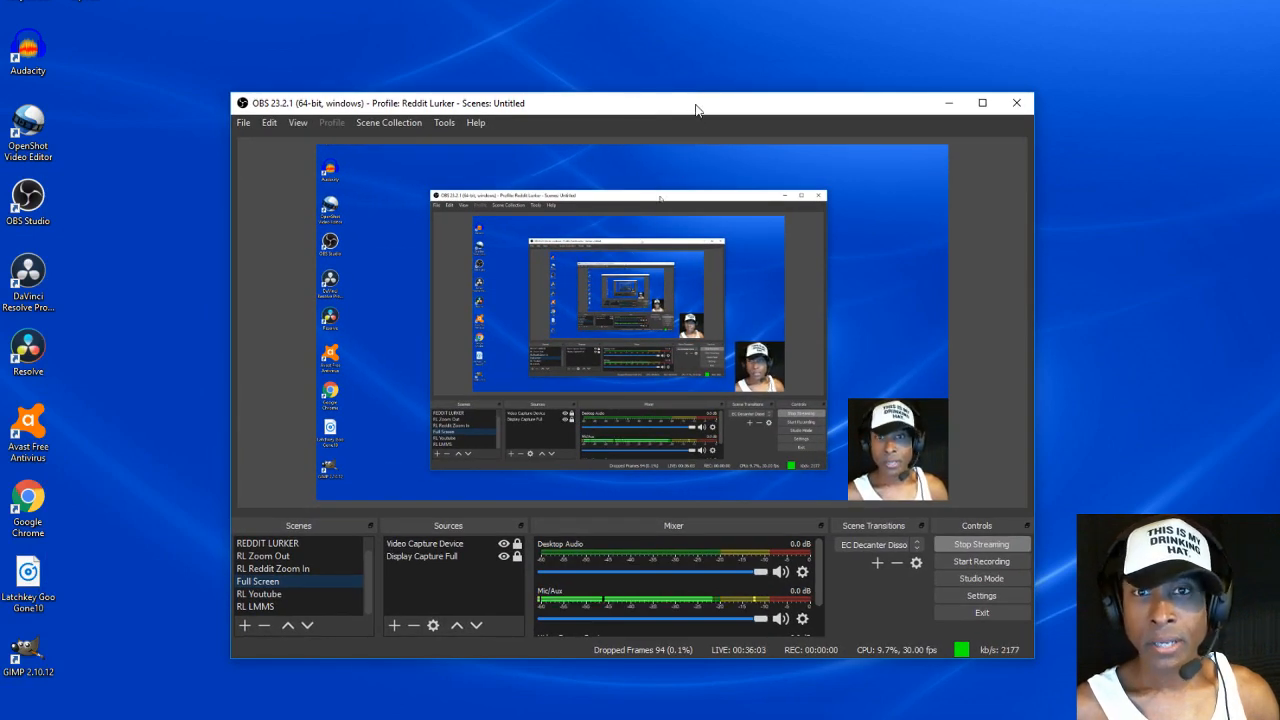
{"action": "left_click_drag", "start_coordinate": [697, 107], "coordinate": [0, 127]}
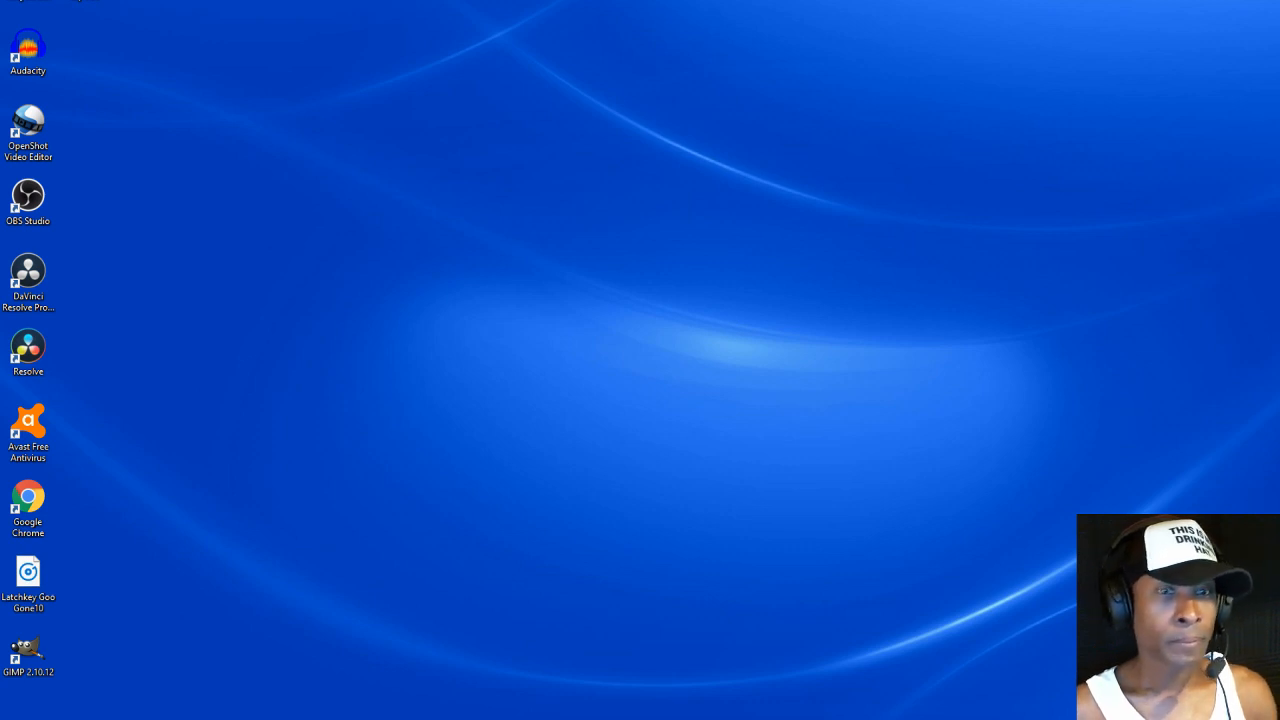
{"action": "left_click_drag", "start_coordinate": [0, 130], "coordinate": [649, 61]}
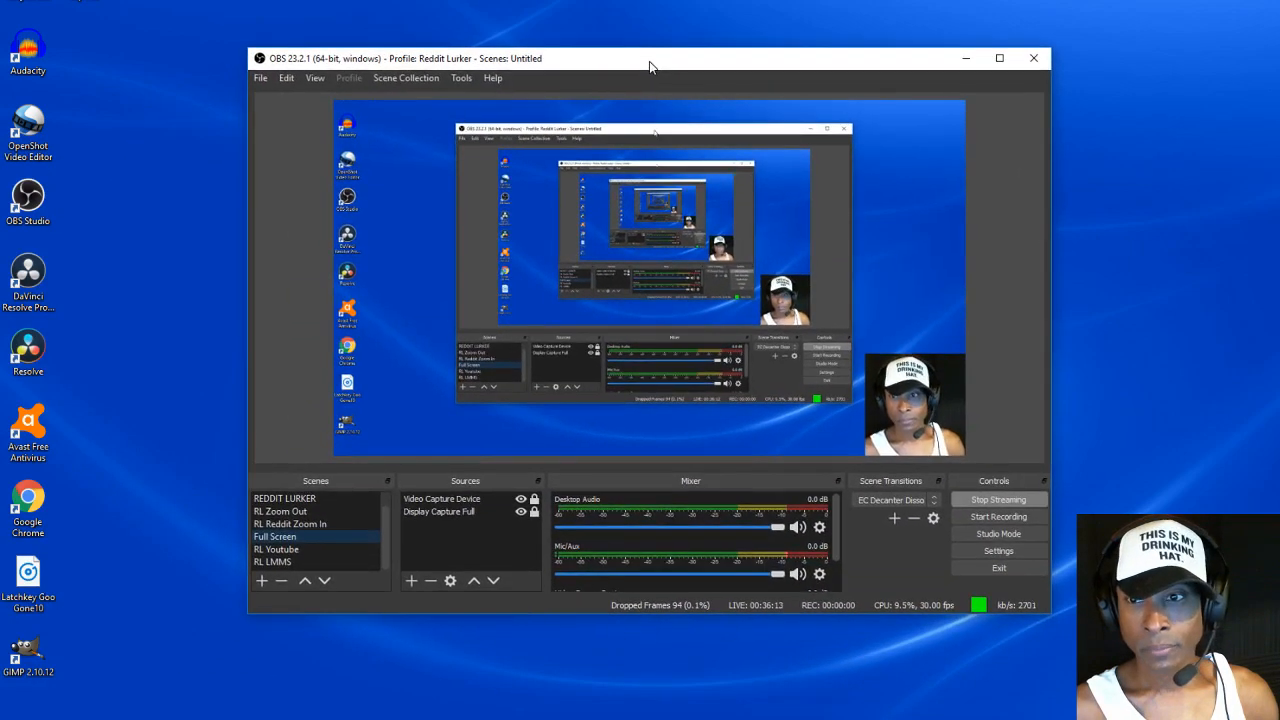
{"action": "left_click", "coordinate": [999, 58]}
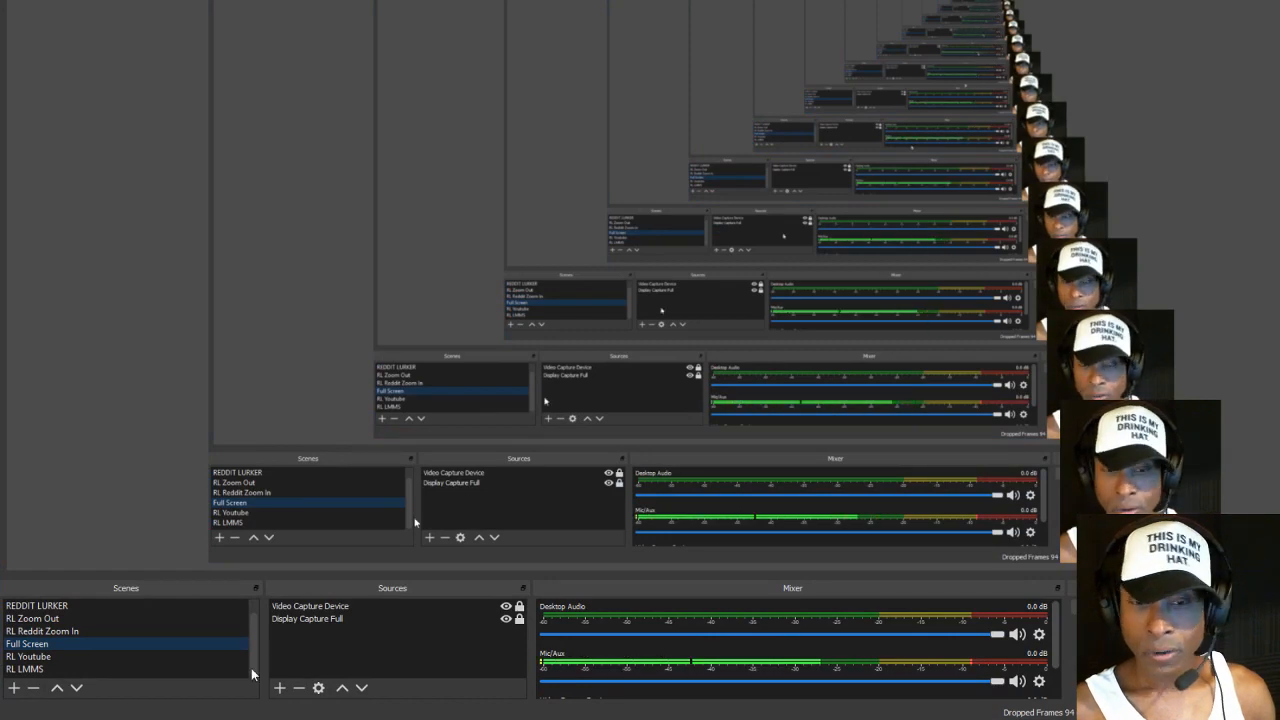
Preview the current scene transition by switching to the RL Youtube scene and back to Full Screen.
{"action": "left_click", "coordinate": [55, 657]}
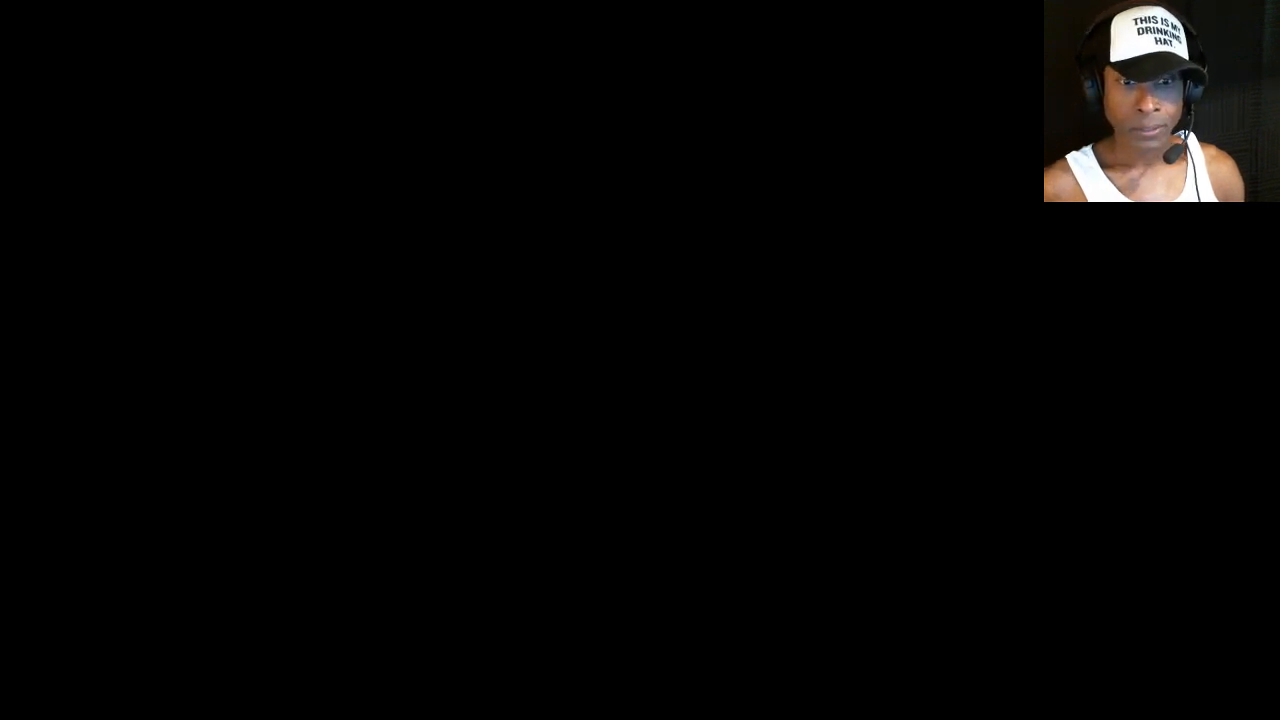
{"action": "left_click", "coordinate": [86, 647]}
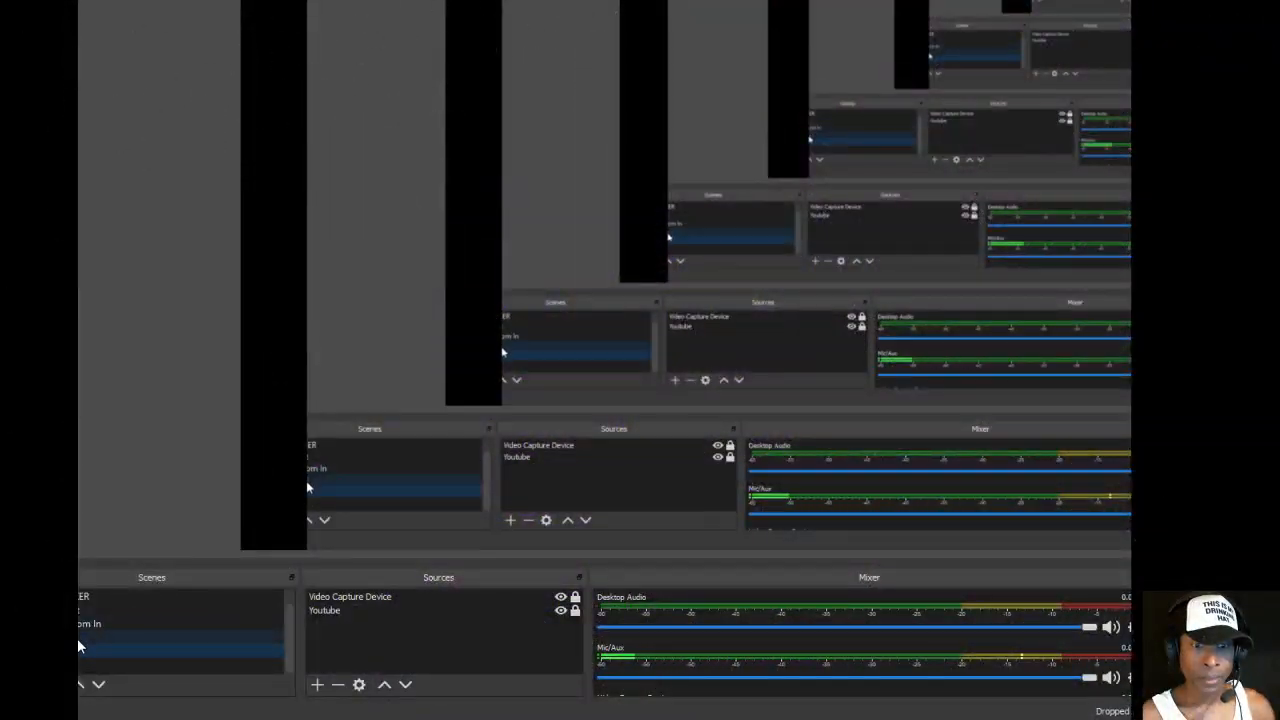
{"action": "left_click", "coordinate": [77, 638]}
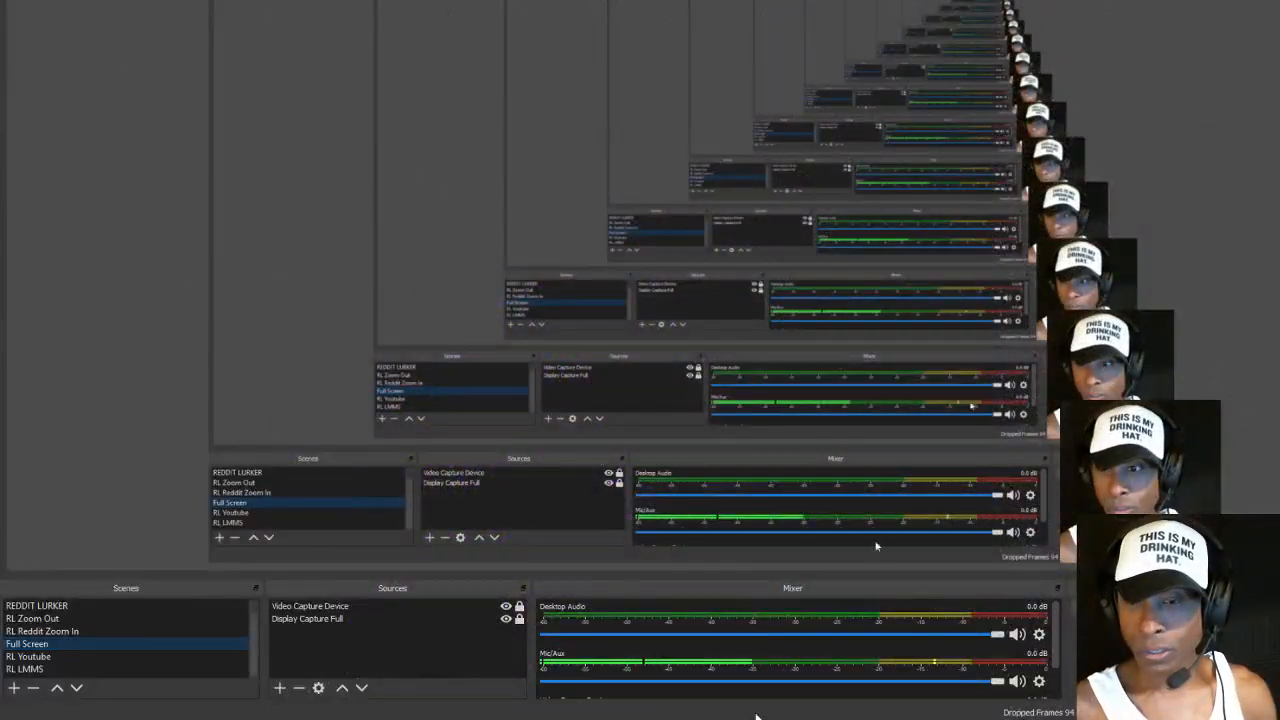
Hide the Video Capture Device source in the Full Screen scene, keeping Display Capture Full visible.
{"action": "left_click", "coordinate": [507, 620]}
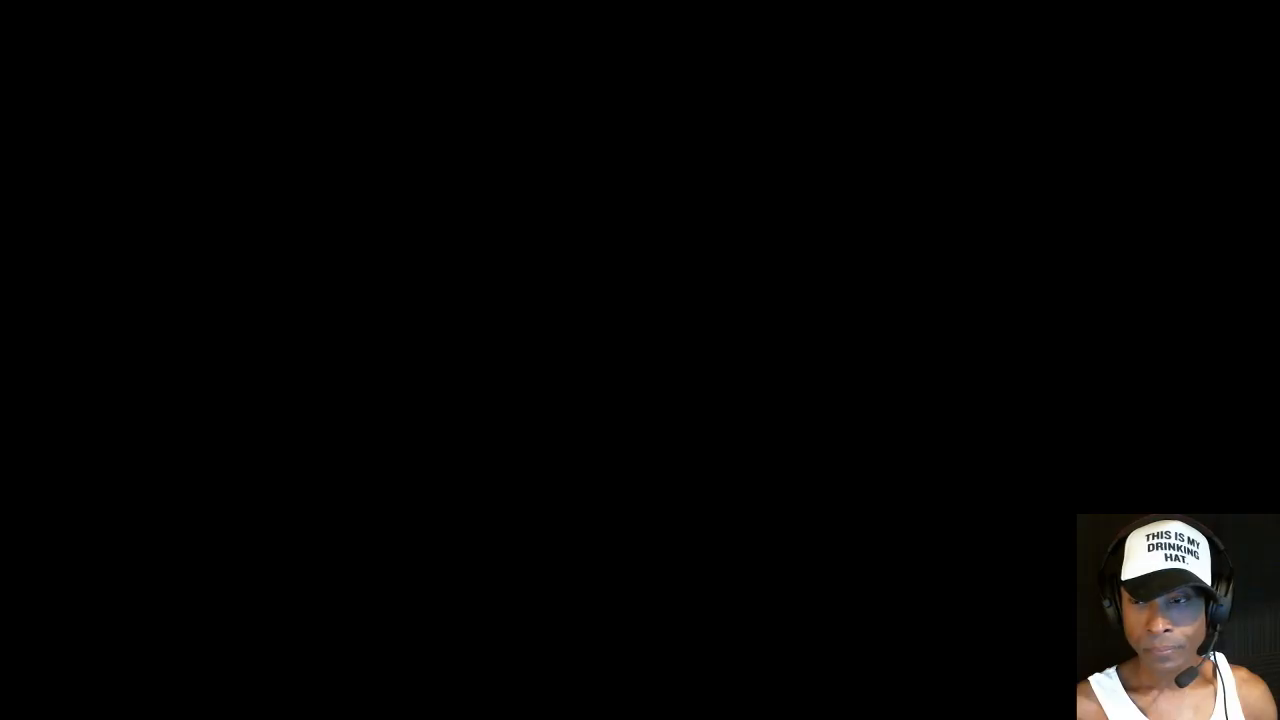
{"action": "left_click", "coordinate": [507, 620]}
{"action": "left_click", "coordinate": [505, 606]}
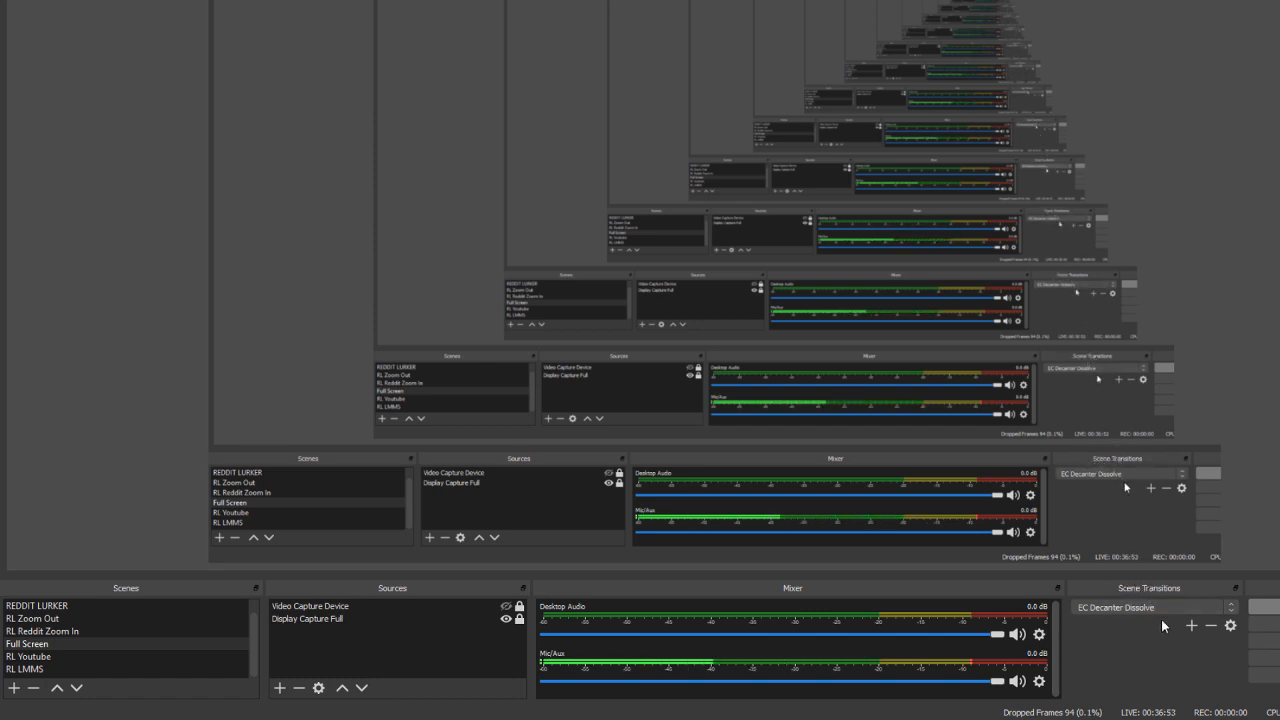
Try to add a new Stinger scene transition named "EC Decanter Dissolve".
{"action": "left_click", "coordinate": [1192, 626]}
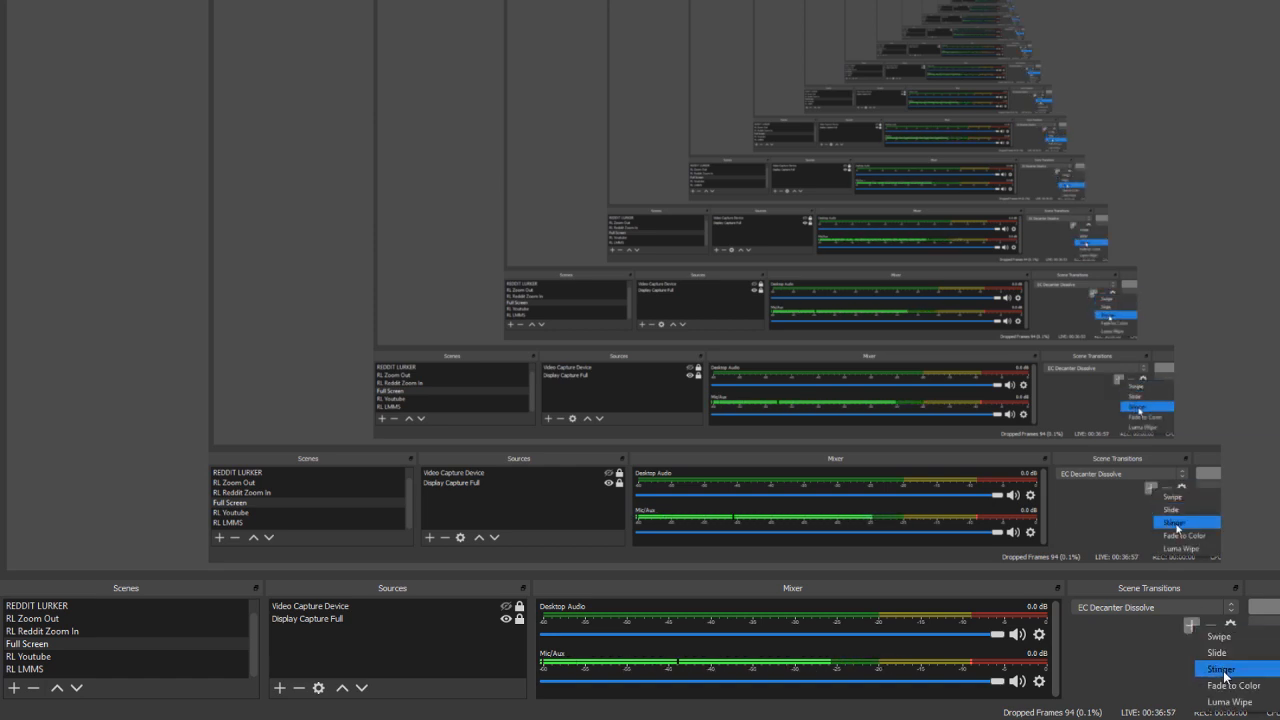
{"action": "left_click", "coordinate": [1222, 669]}
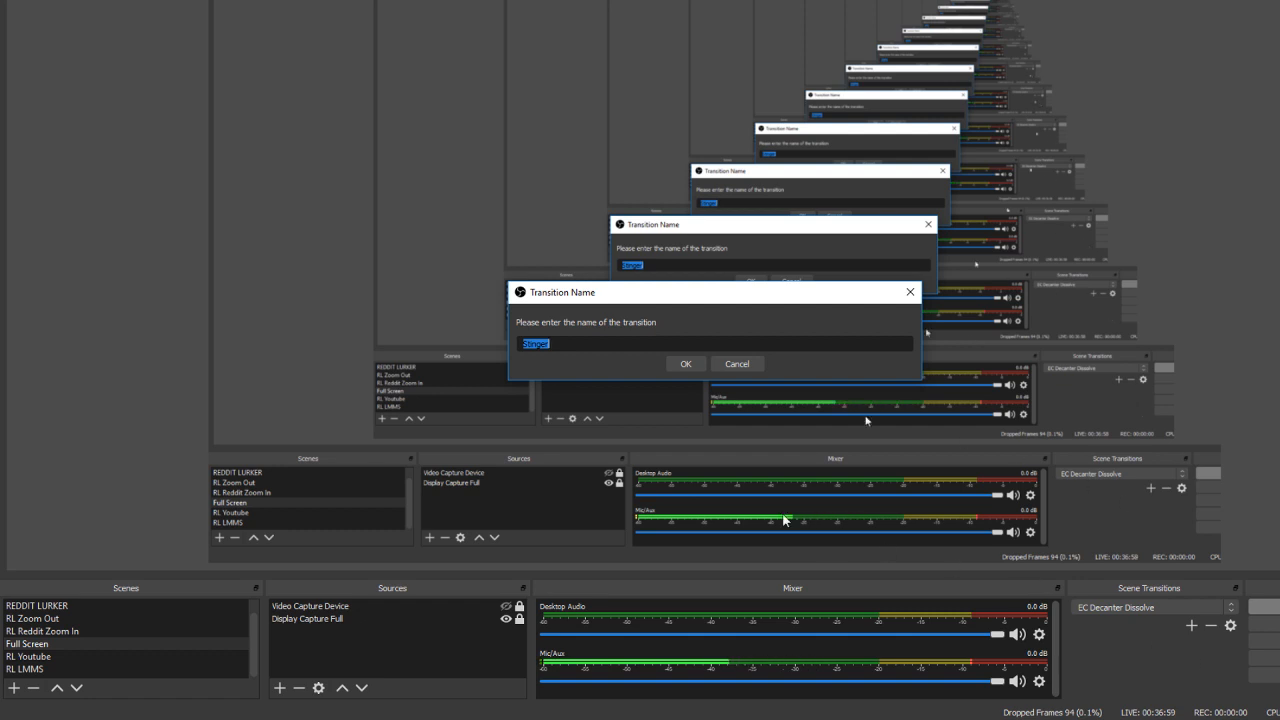
{"action": "left_click", "coordinate": [568, 344]}
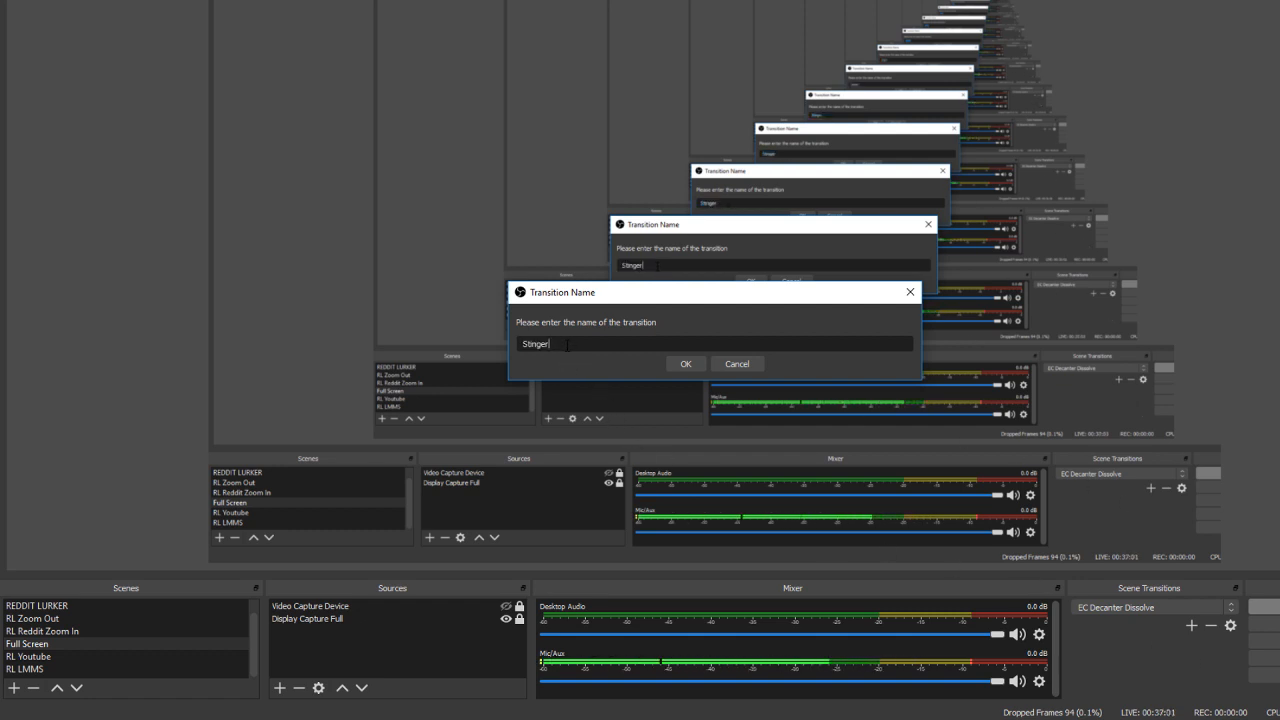
{"action": "key", "text": "BackSpace"}
{"action": "key", "text": "BackSpace"}
{"action": "key", "text": "BackSpace"}
{"action": "key", "text": "BackSpace"}
{"action": "key", "text": "BackSpace"}
{"action": "key", "text": "BackSpace"}
{"action": "key", "text": "BackSpace"}
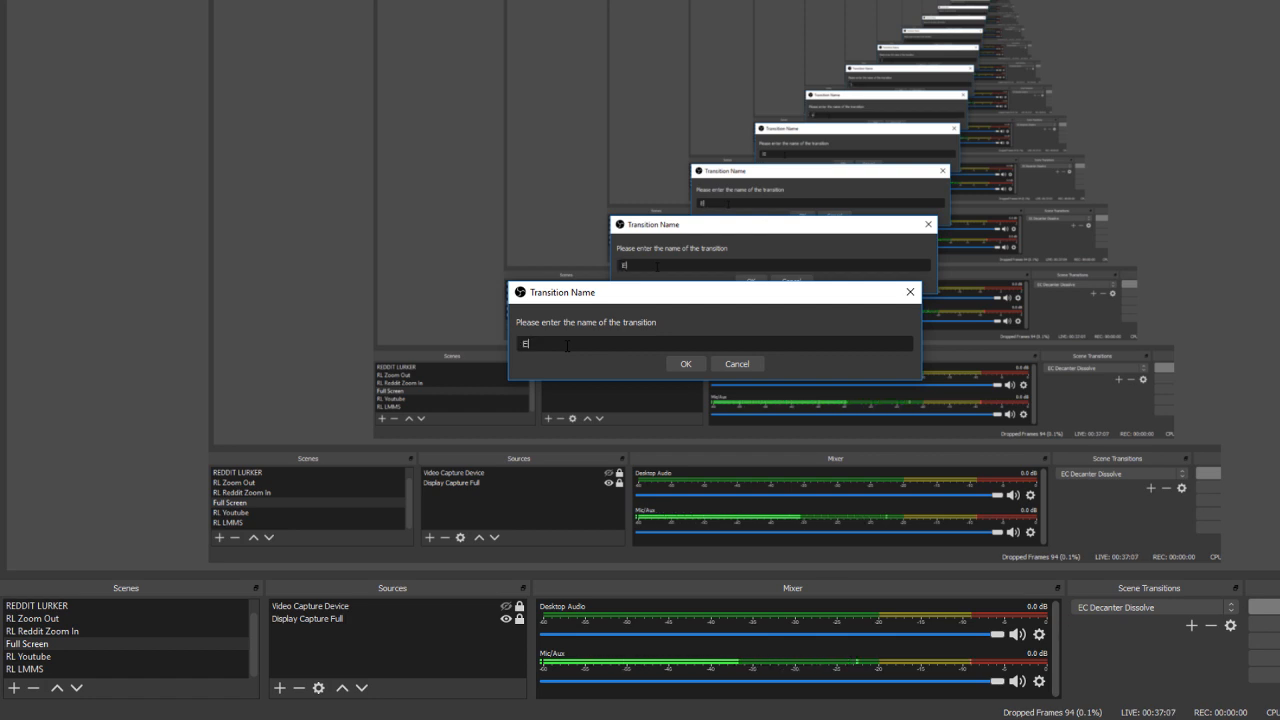
{"action": "type", "text": "EC Decanter Dissolve"}
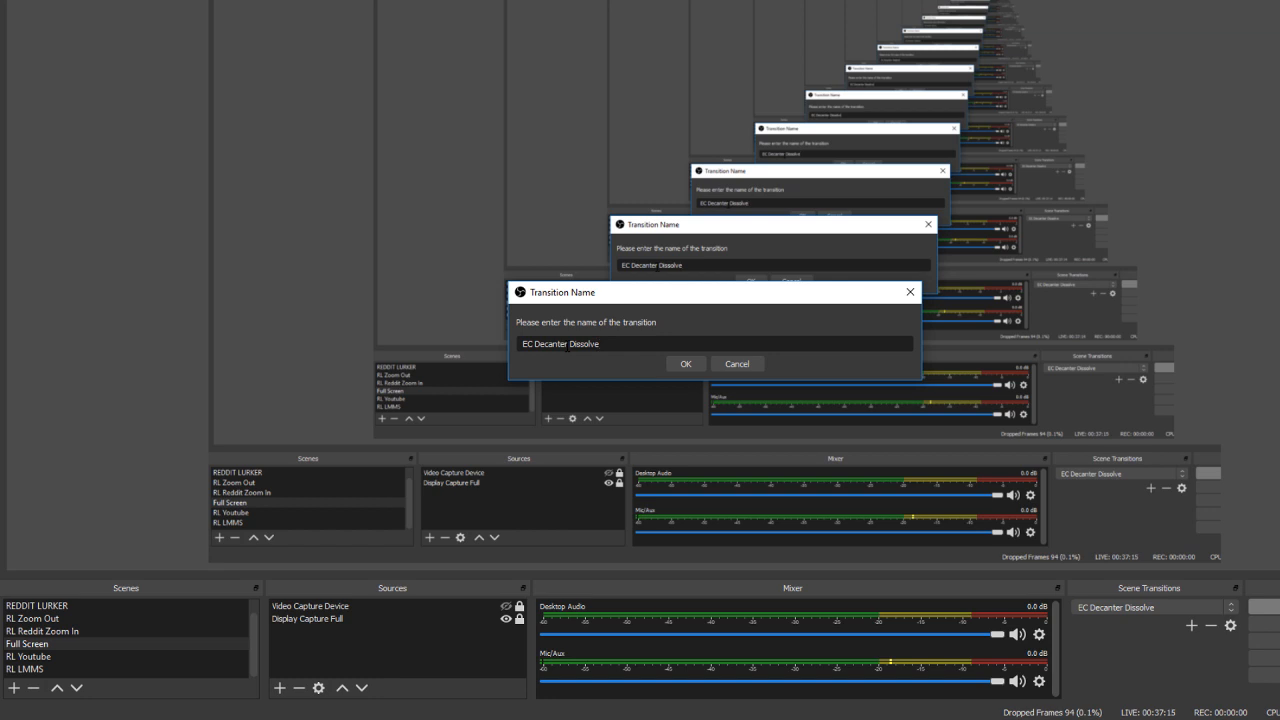
{"action": "left_click", "coordinate": [687, 364]}
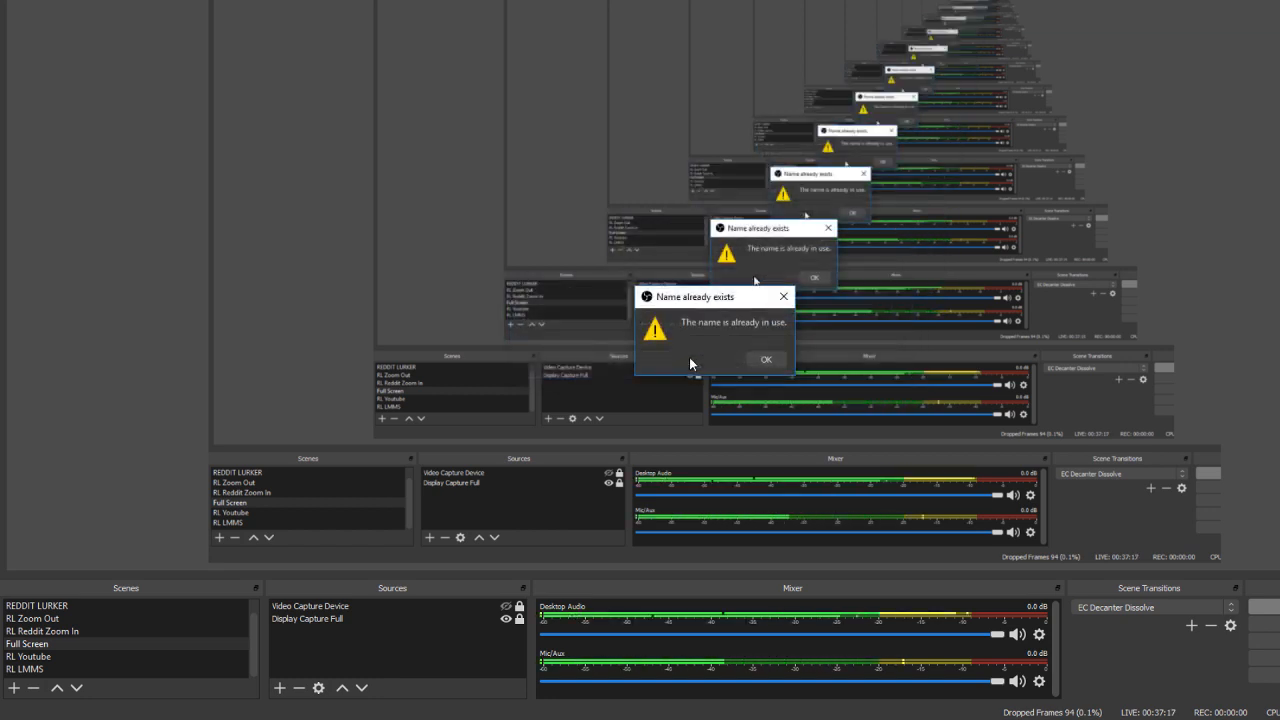
{"action": "left_click", "coordinate": [764, 359]}
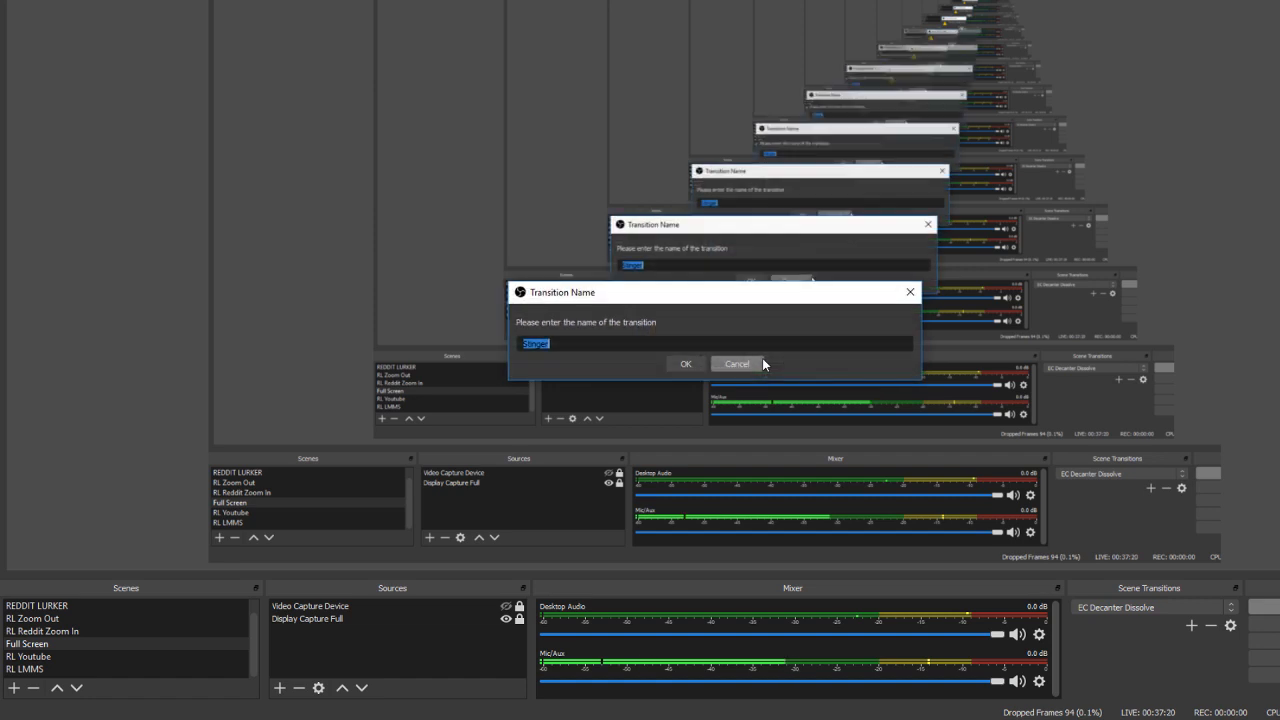
Name the new Stinger transition "EC Youtube Decanter" and create it.
{"action": "left_click", "coordinate": [572, 343]}
{"action": "key", "text": "BackSpace"}
{"action": "key", "text": "BackSpace"}
{"action": "key", "text": "BackSpace"}
{"action": "key", "text": "BackSpace"}
{"action": "key", "text": "BackSpace"}
{"action": "key", "text": "BackSpace"}
{"action": "key", "text": "BackSpace"}
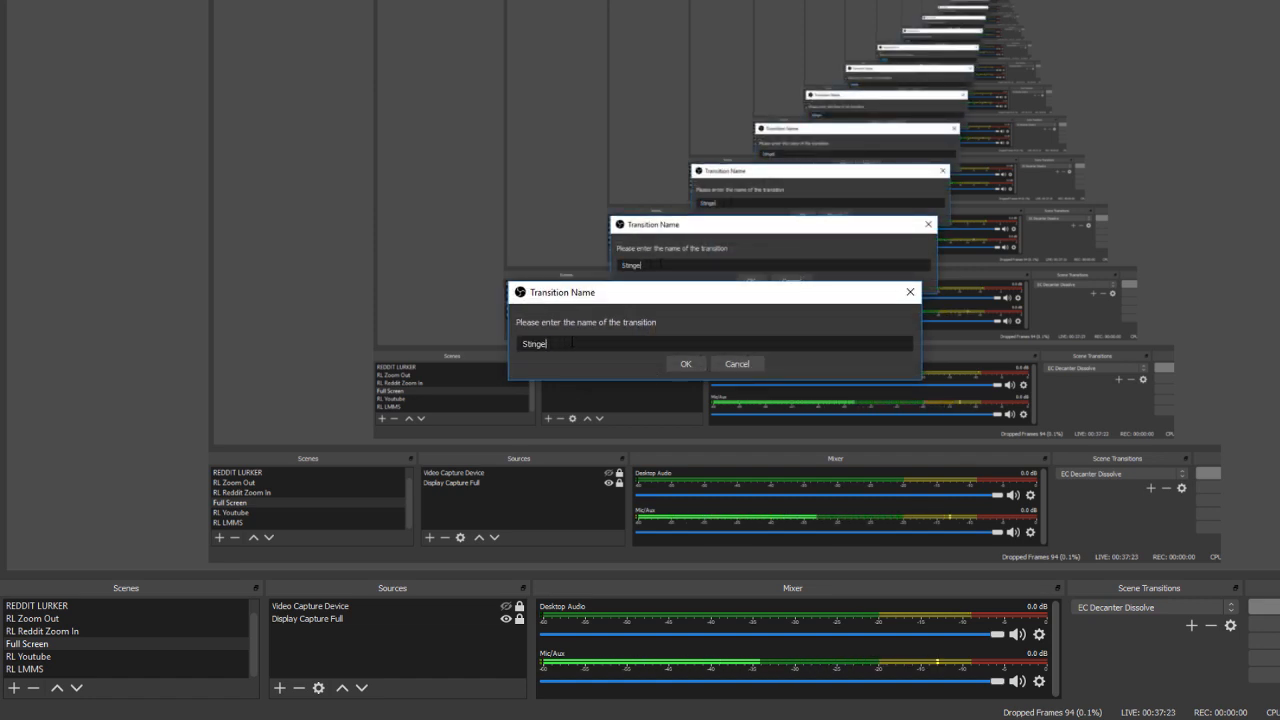
{"action": "type", "text": "EC"}
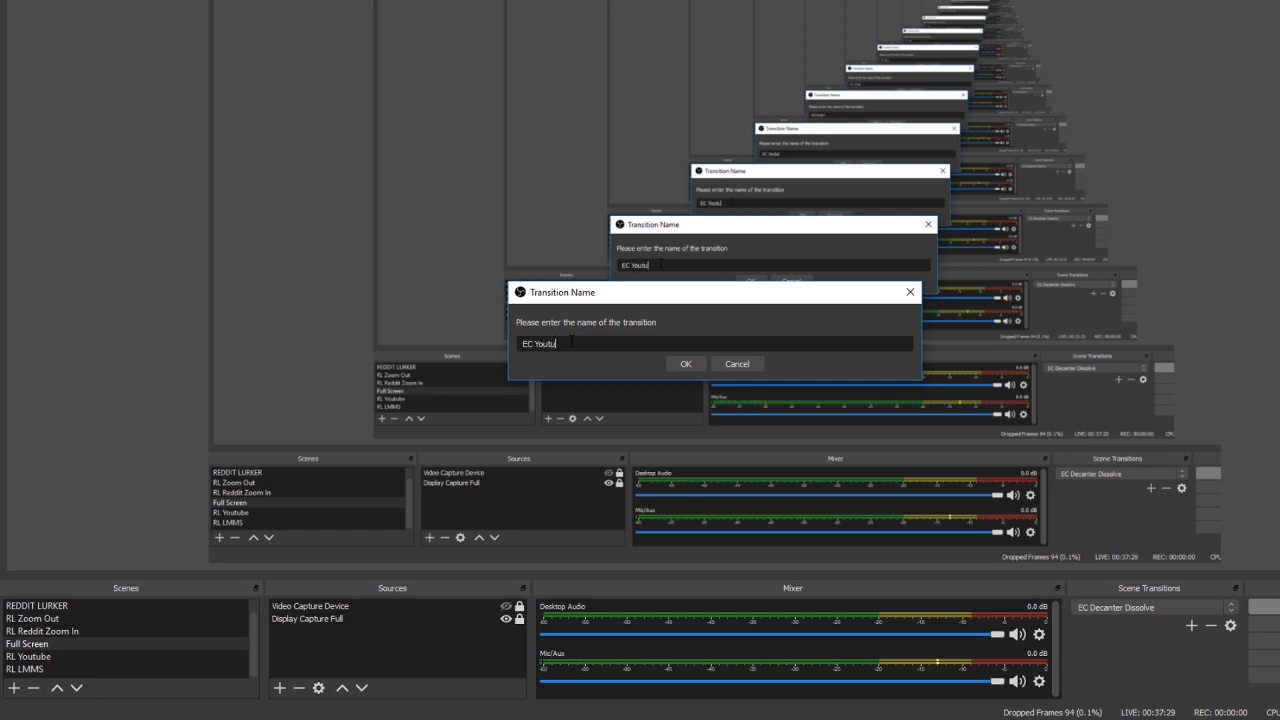
{"action": "type", "text": " Youtube D+canter"}
{"action": "left_click", "coordinate": [680, 358]}
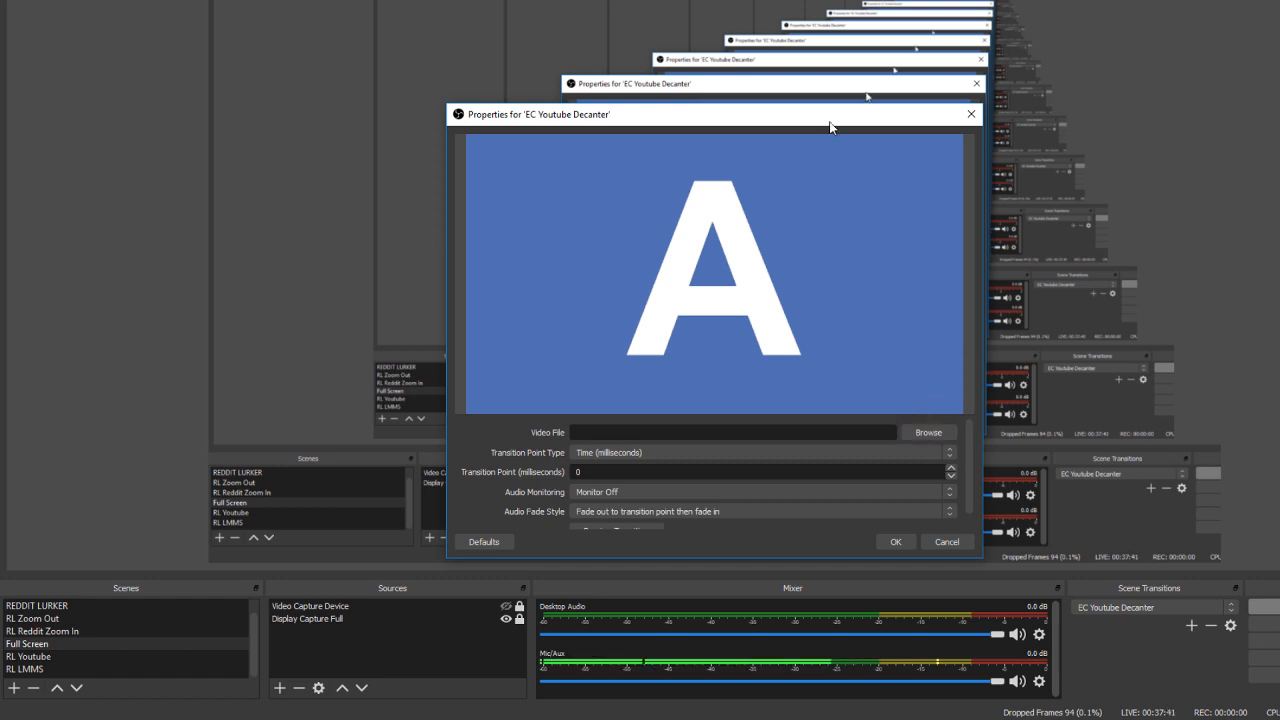
Set the stinger's video file to "EC Decanter Youtube Tutorial00000000" from the Davinci Stuff folder in Pictures and accept the transition properties.
{"action": "left_click", "coordinate": [926, 434]}
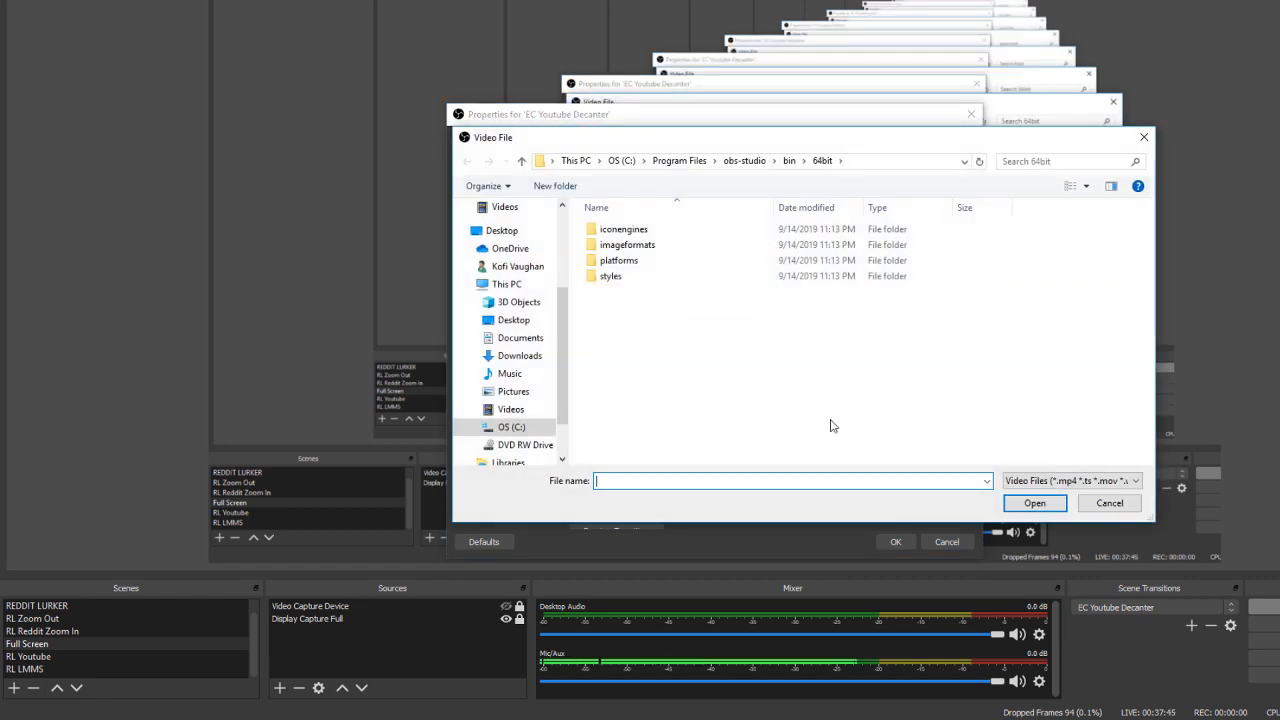
{"action": "left_click", "coordinate": [514, 393]}
{"action": "left_click", "coordinate": [628, 248]}
{"action": "double_click", "coordinate": [630, 250]}
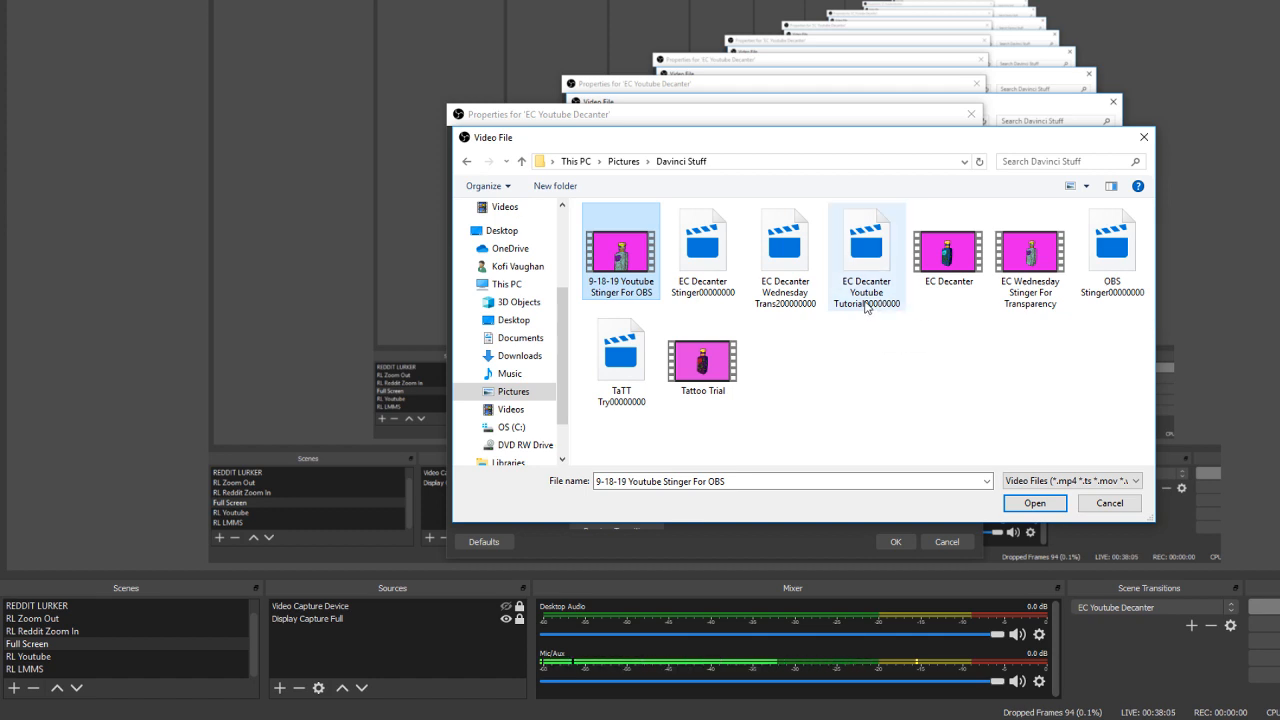
{"action": "mouse_move", "coordinate": [868, 301]}
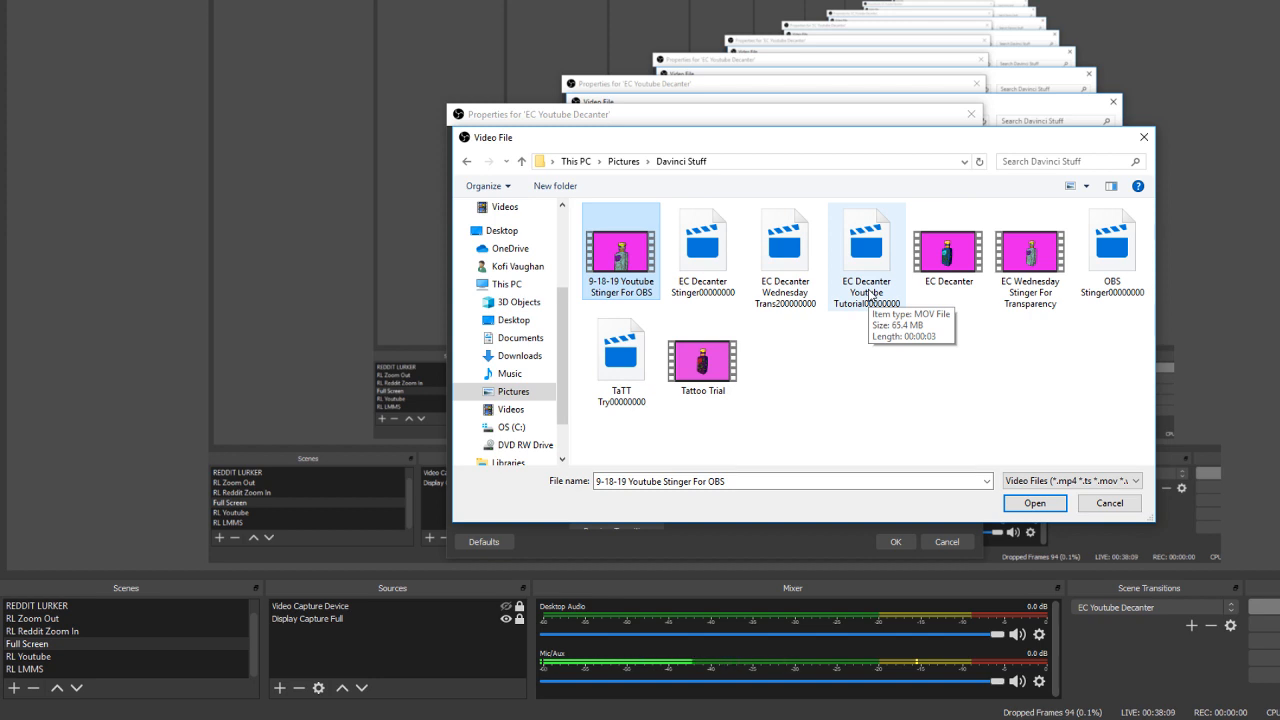
{"action": "left_click", "coordinate": [868, 295]}
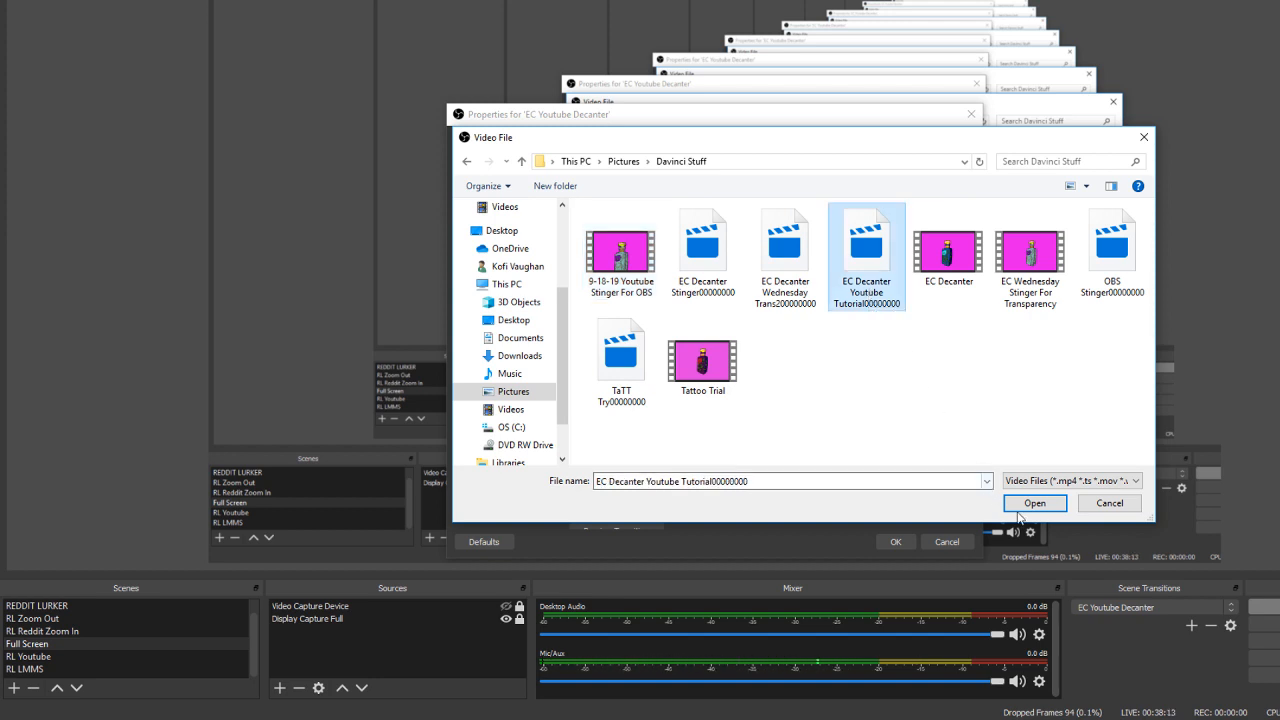
{"action": "left_click", "coordinate": [1061, 504]}
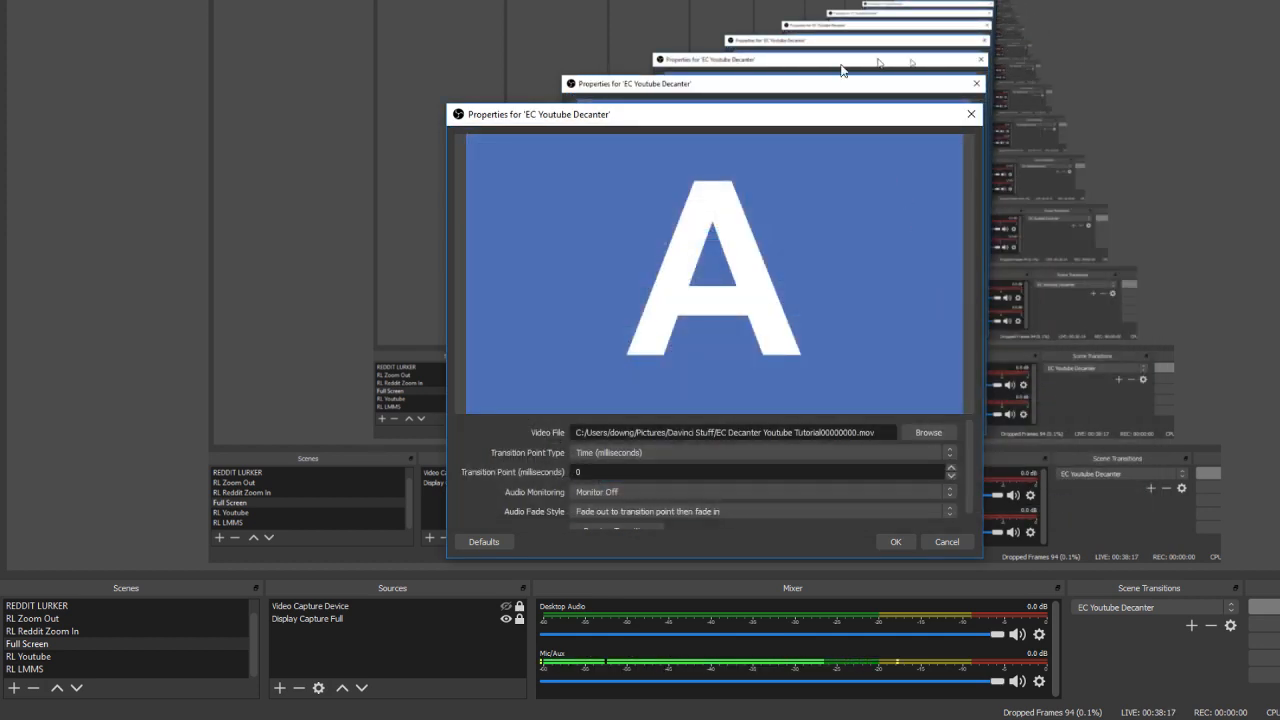
{"action": "left_click", "coordinate": [898, 541]}
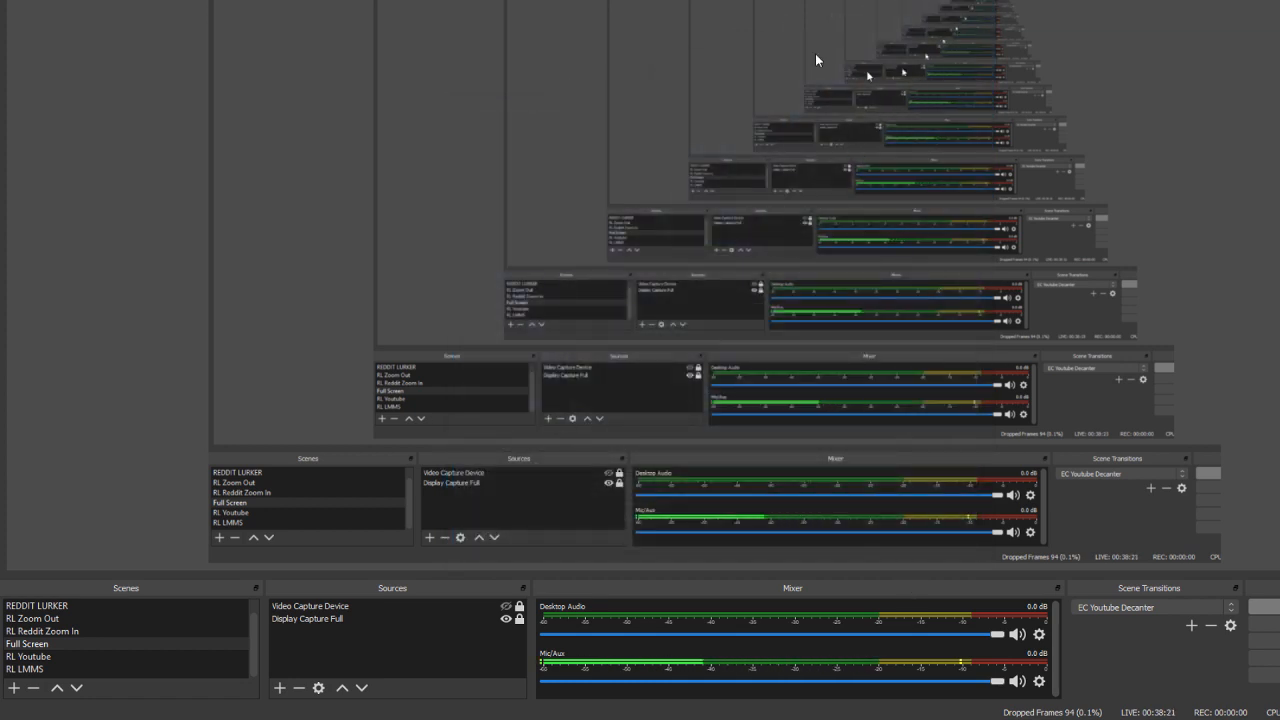